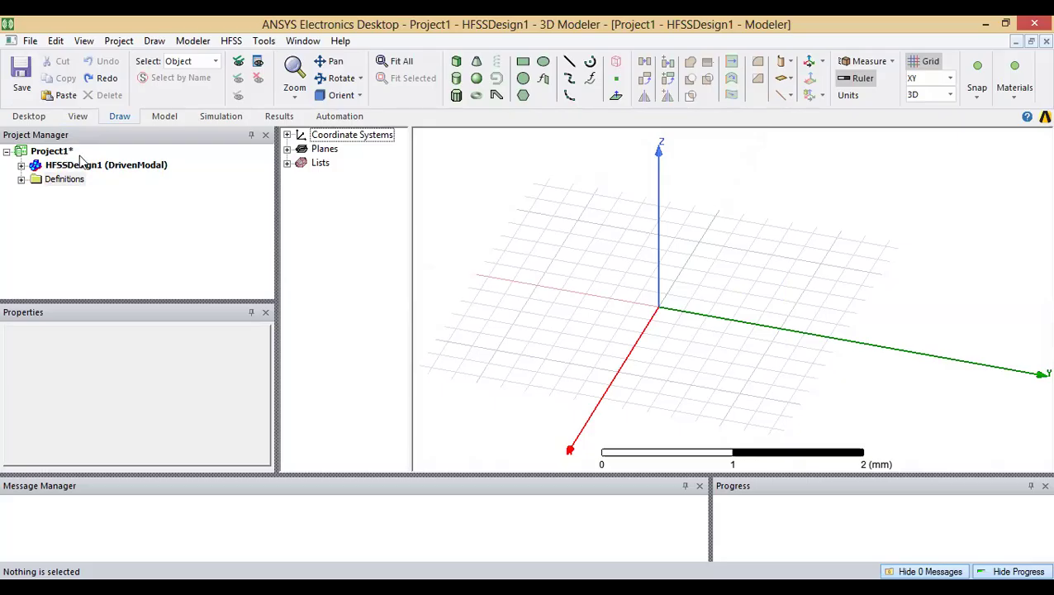
# Step: Create a new project and permanently delete that same project from disk
pyautogui.click(31, 42)
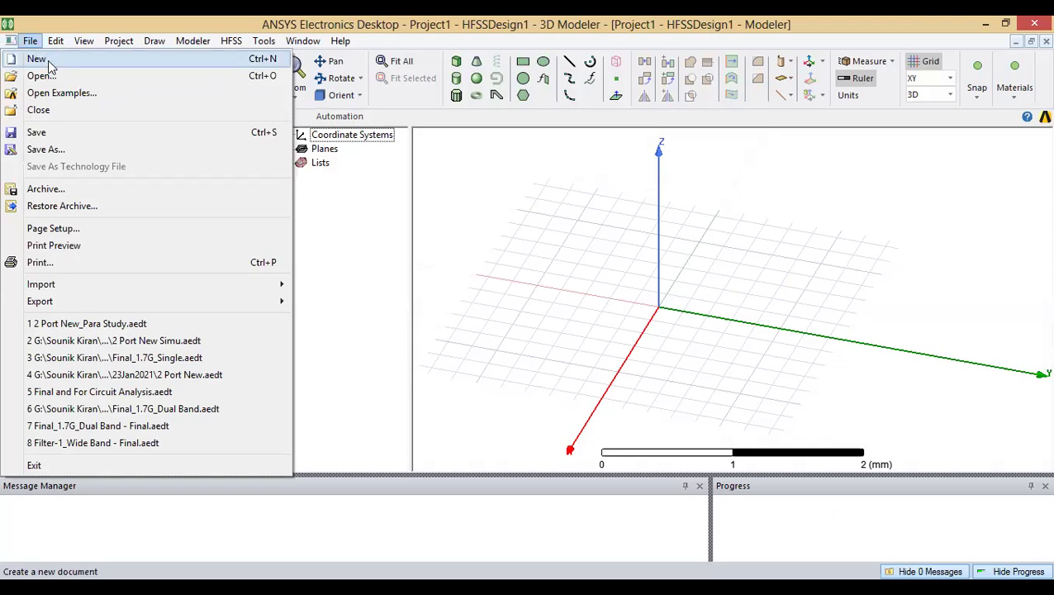
pyautogui.click(48, 61)
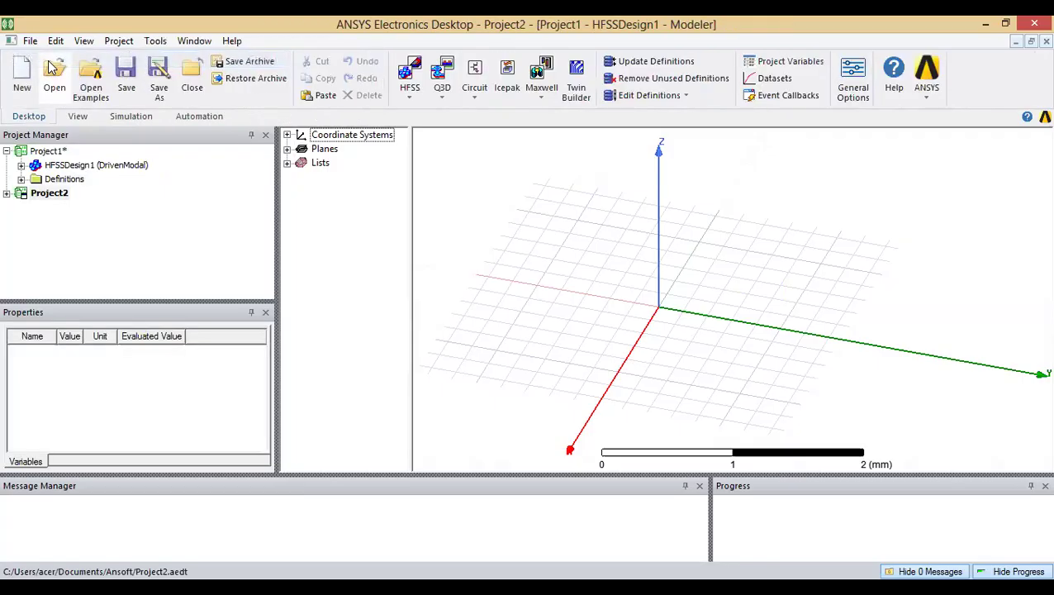
pyautogui.rightClick(52, 192)
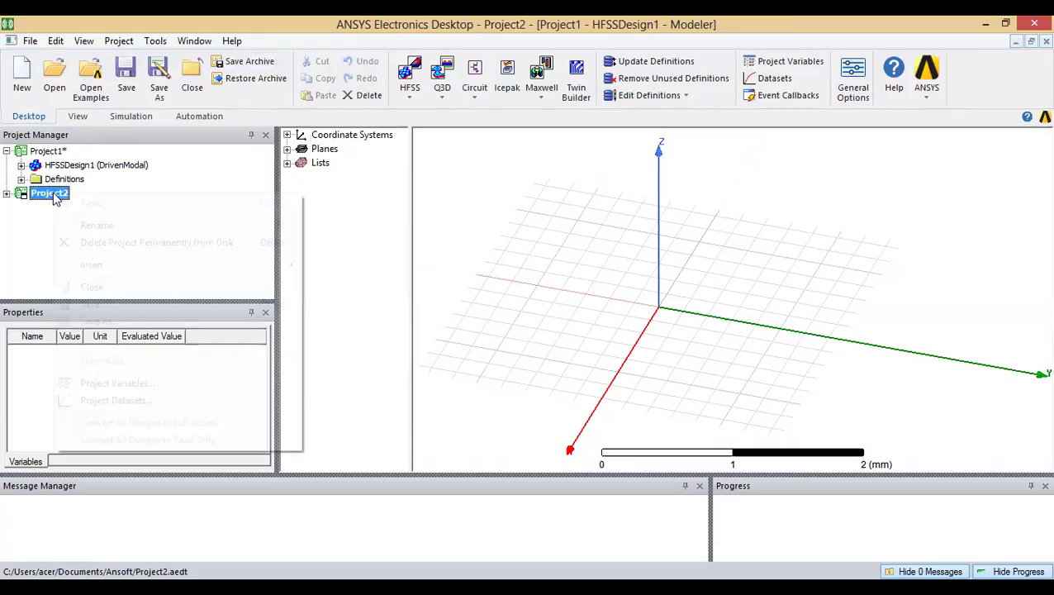
pyautogui.click(148, 245)
pyautogui.click(598, 362)
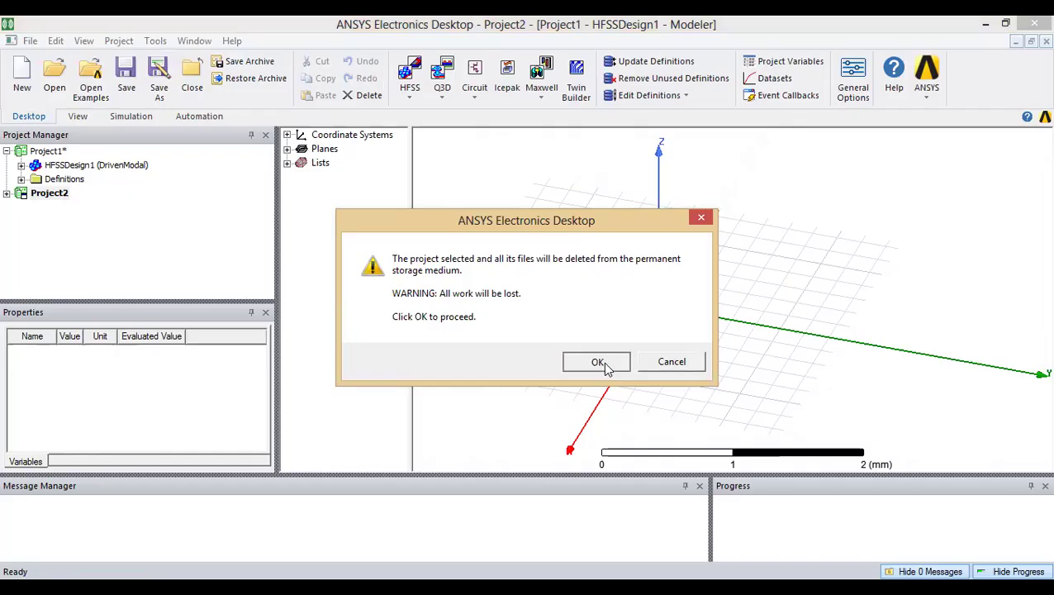
pyautogui.click(591, 359)
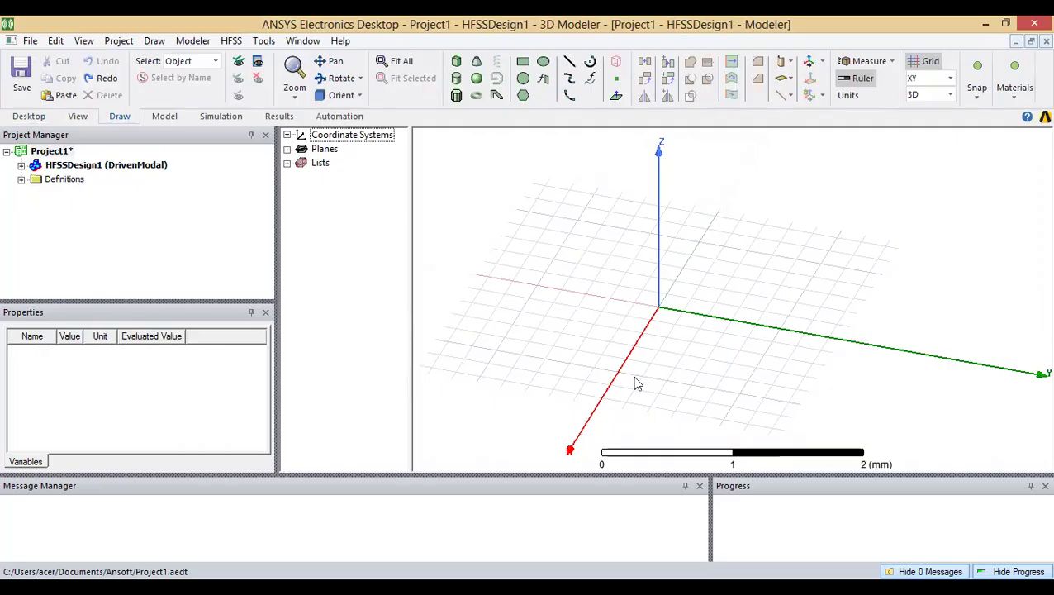
# Step: Delete the HFSSDesign1 design from Project1
pyautogui.click(620, 329)
pyautogui.scroll(3, 616, 334)
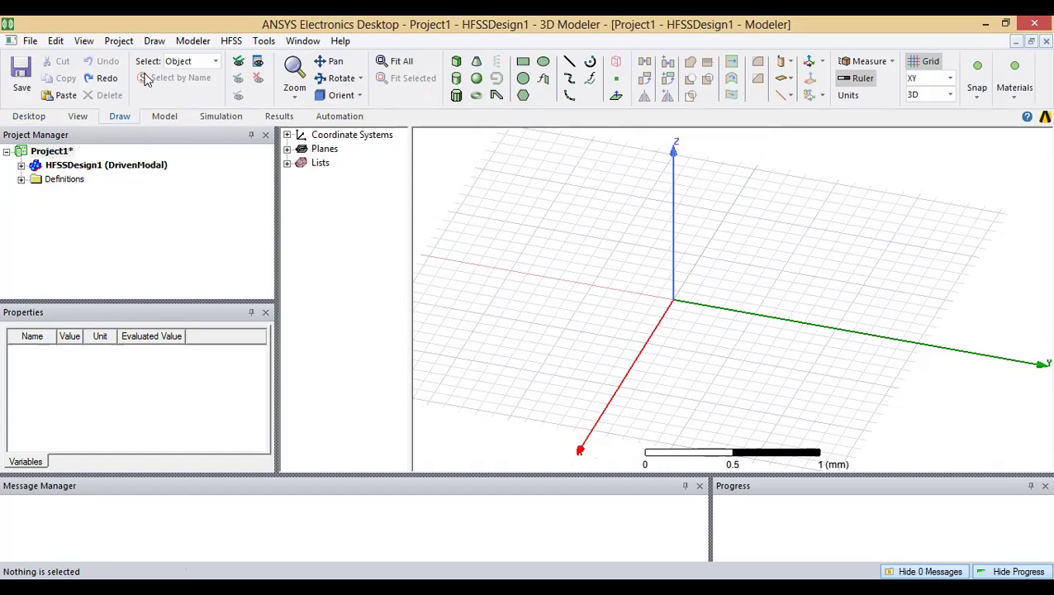
pyautogui.click(81, 170)
pyautogui.rightClick(81, 172)
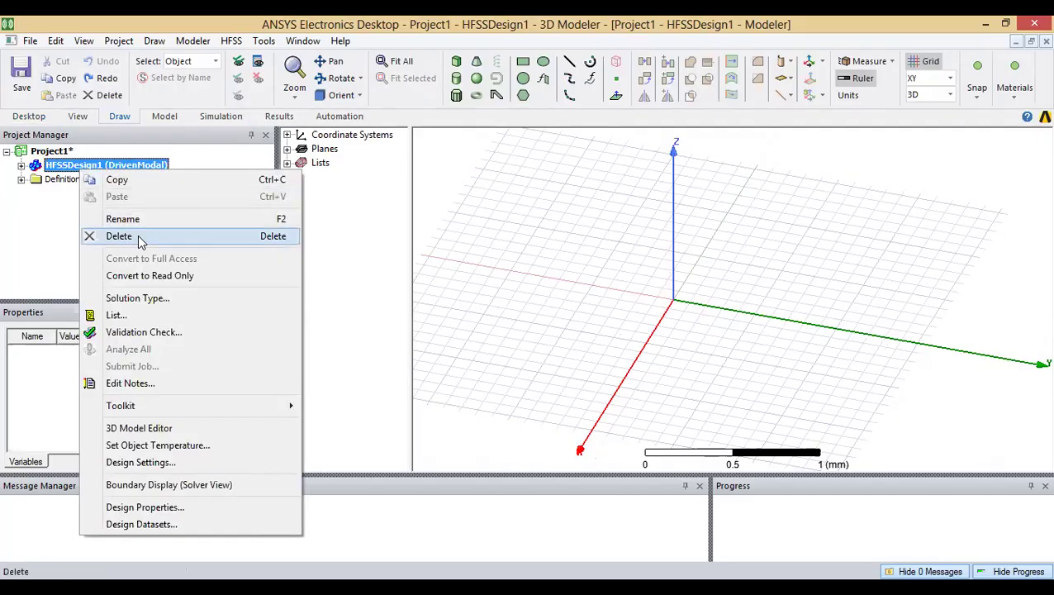
pyautogui.press('Return')
pyautogui.click(564, 339)
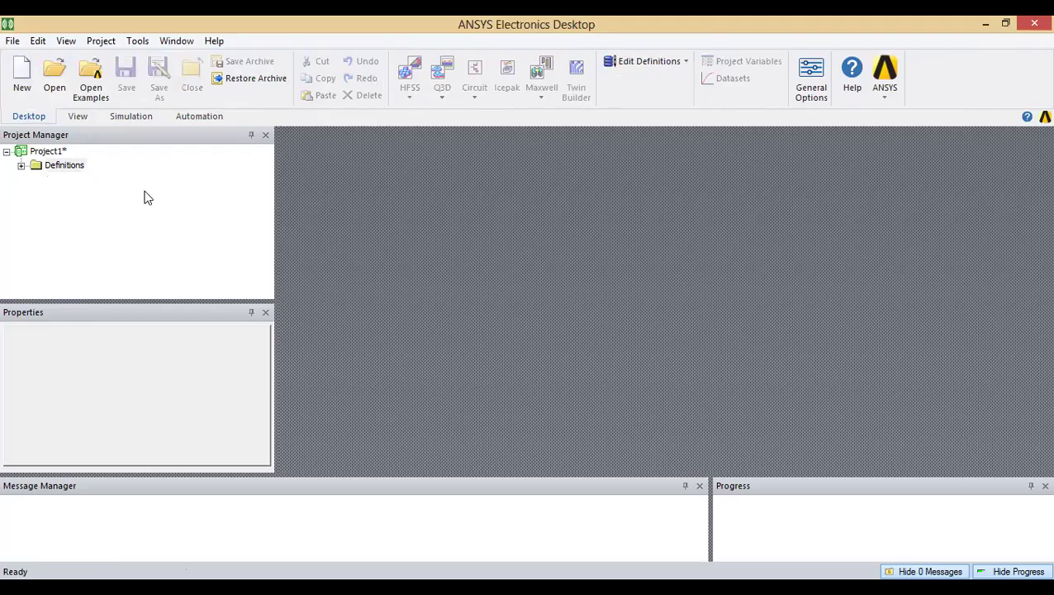
# Step: Insert a new HFSS design into Project1
pyautogui.click(104, 45)
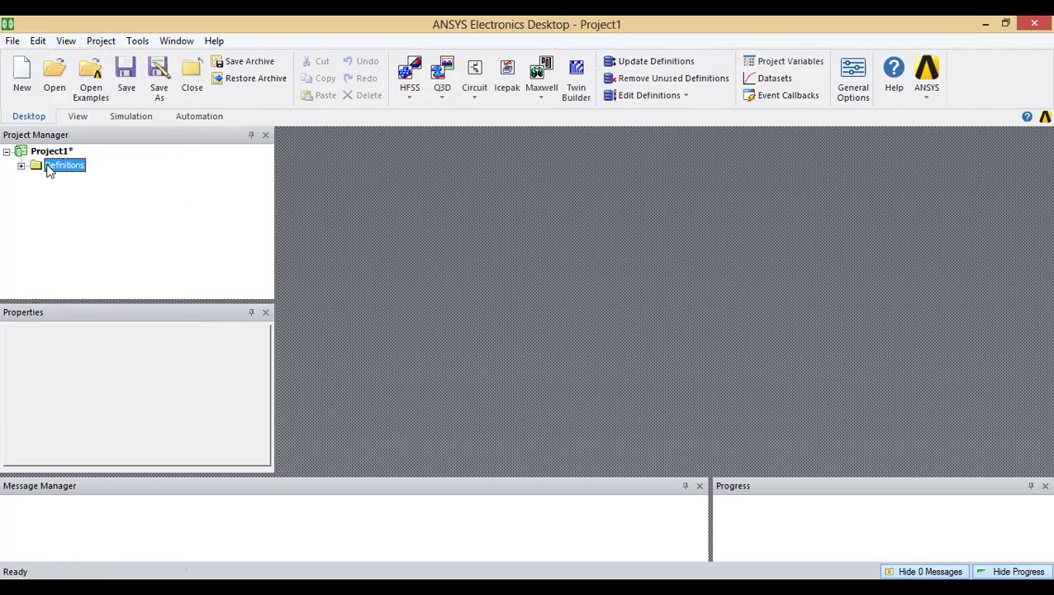
pyautogui.click(43, 155)
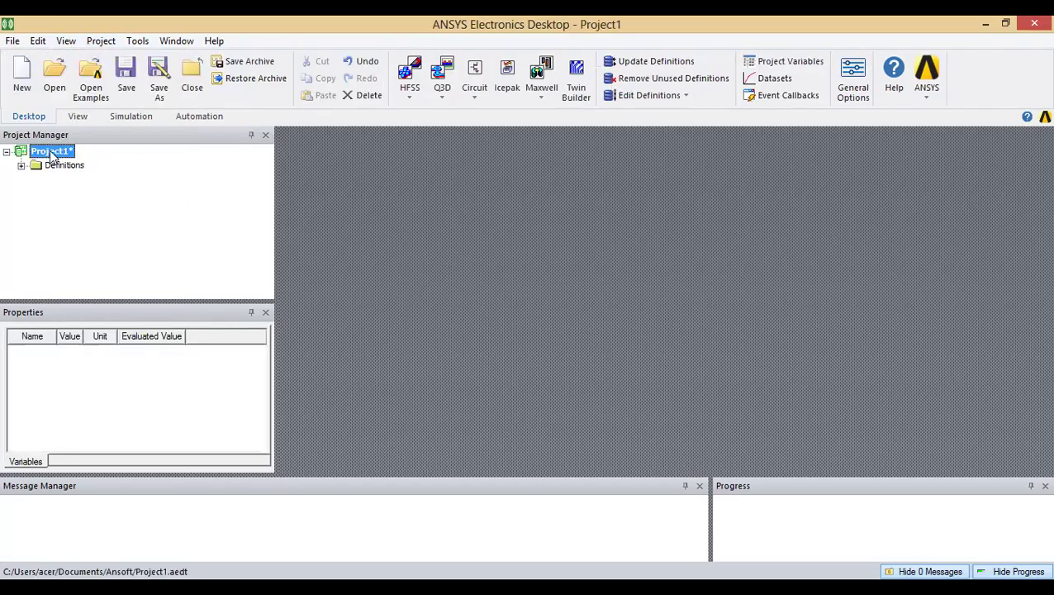
pyautogui.click(101, 42)
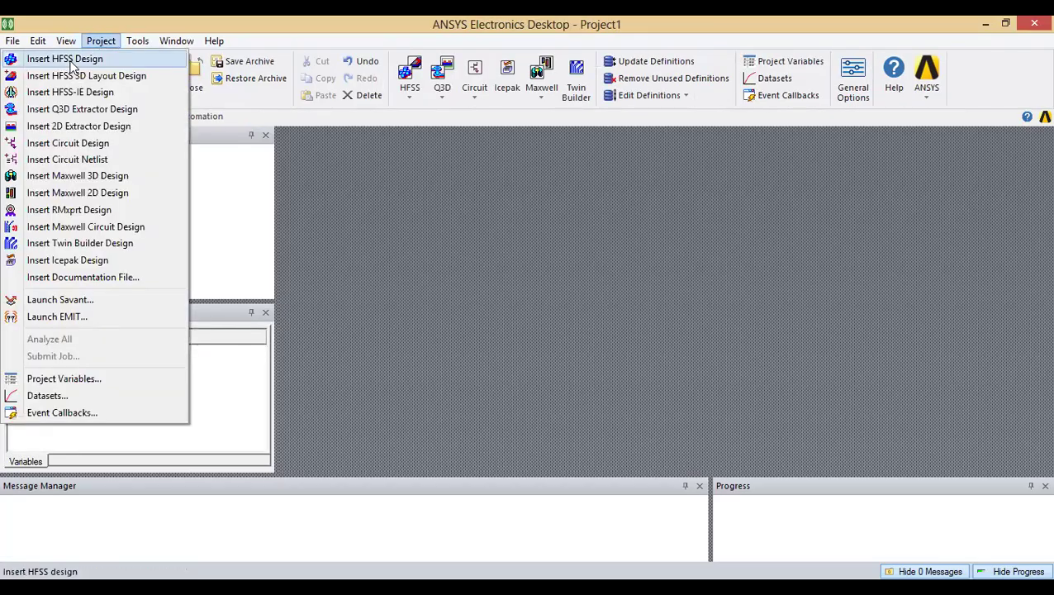
pyautogui.click(71, 62)
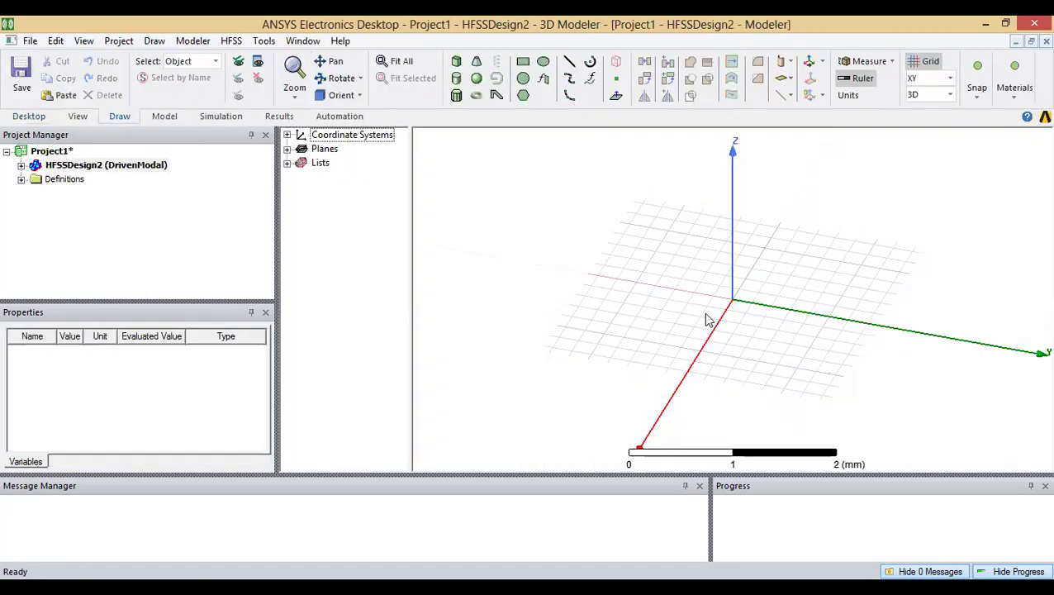
# Step: Zoom in on the modelling grid and widen the model tree area beside it
pyautogui.click(725, 307)
pyautogui.scroll(2, 718, 307)
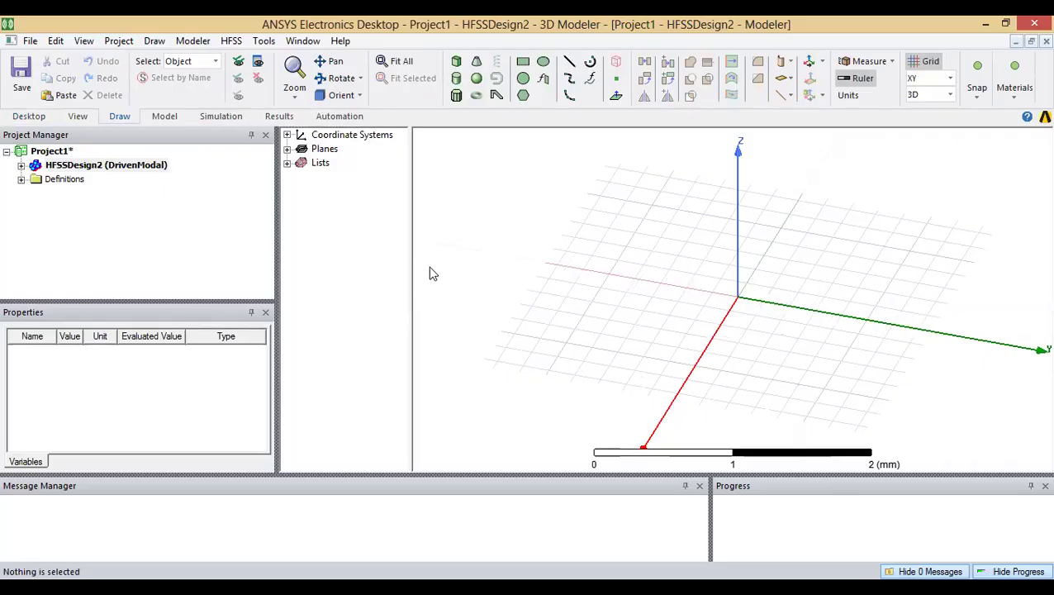
pyautogui.moveTo(410, 270); pyautogui.dragTo(442, 271)
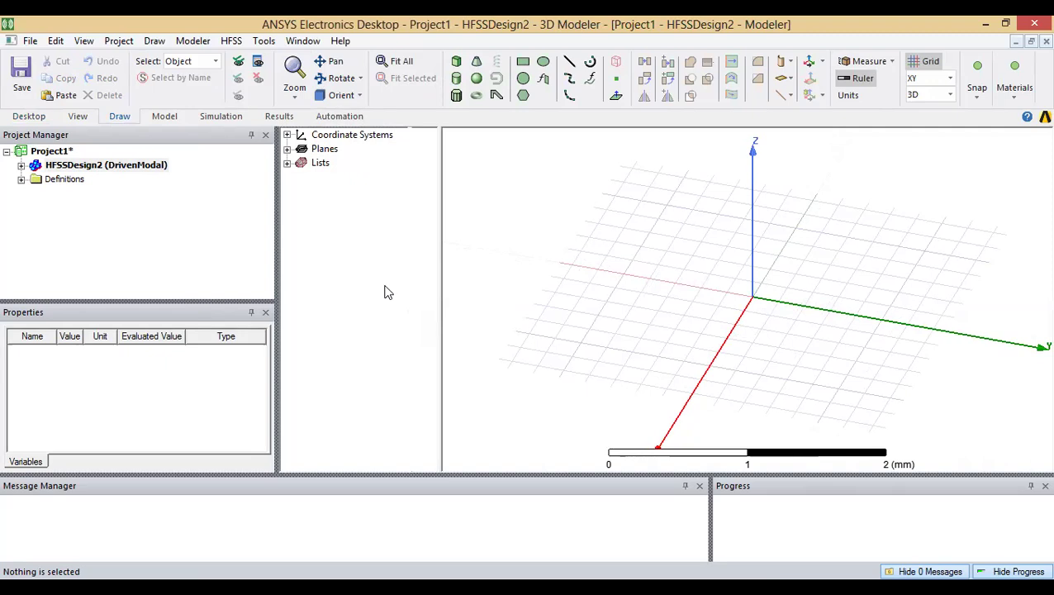
pyautogui.click(56, 45)
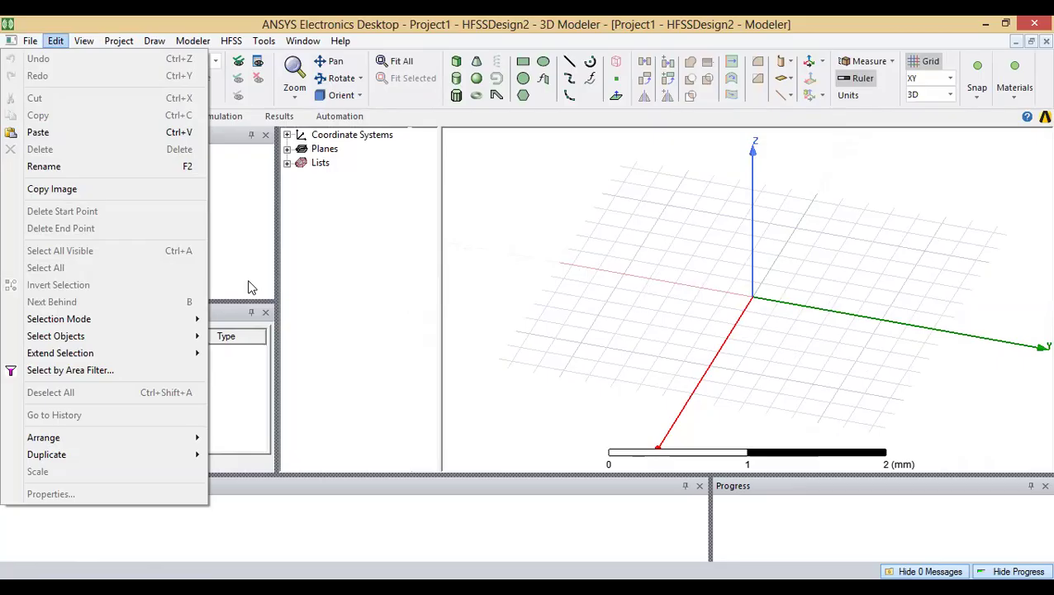
pyautogui.click(266, 259)
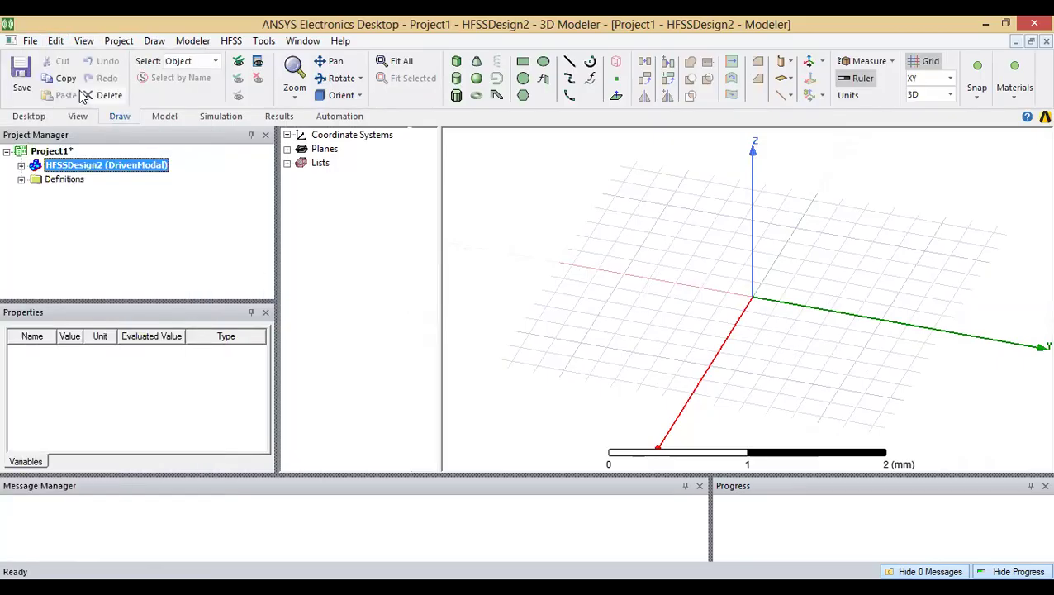
pyautogui.click(83, 41)
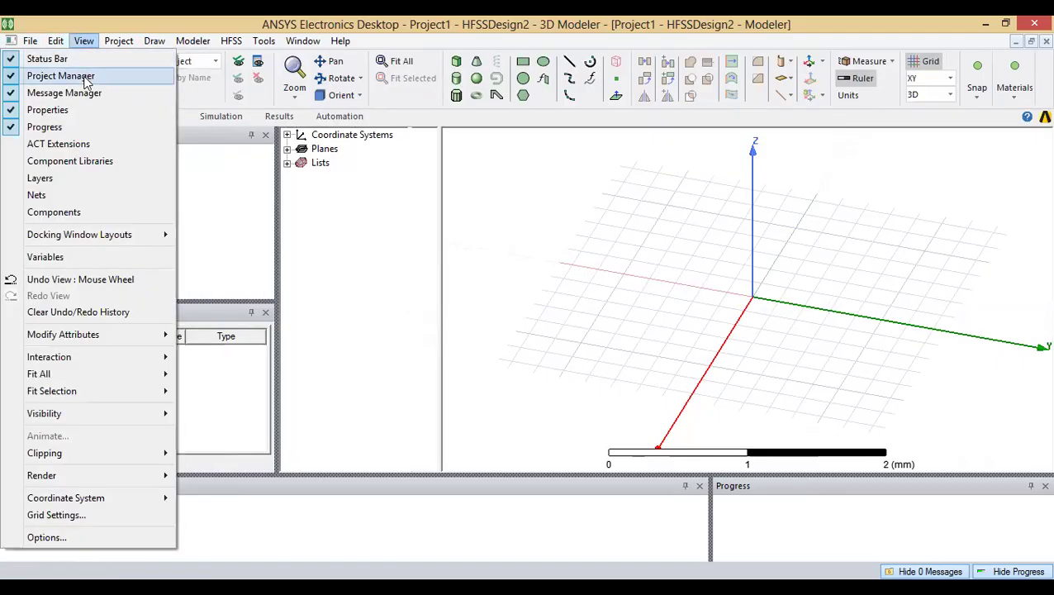
pyautogui.click(318, 254)
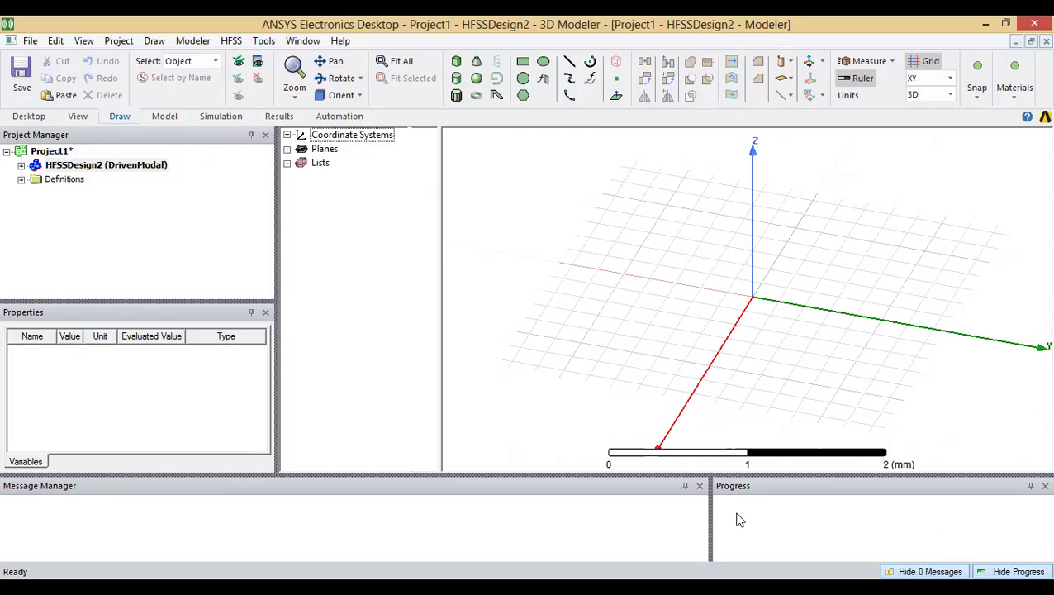
pyautogui.click(120, 43)
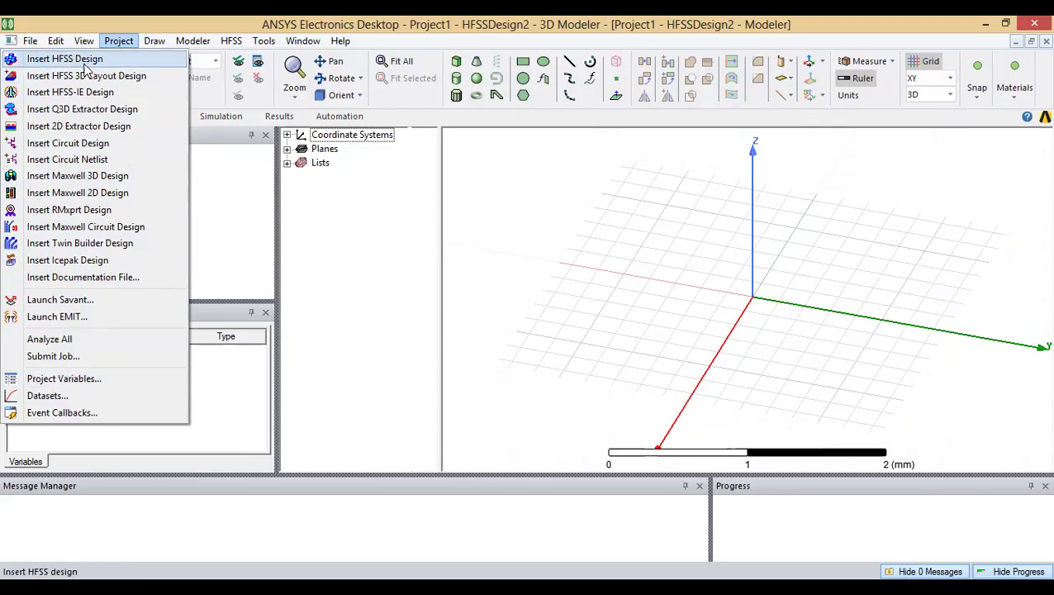
pyautogui.click(313, 206)
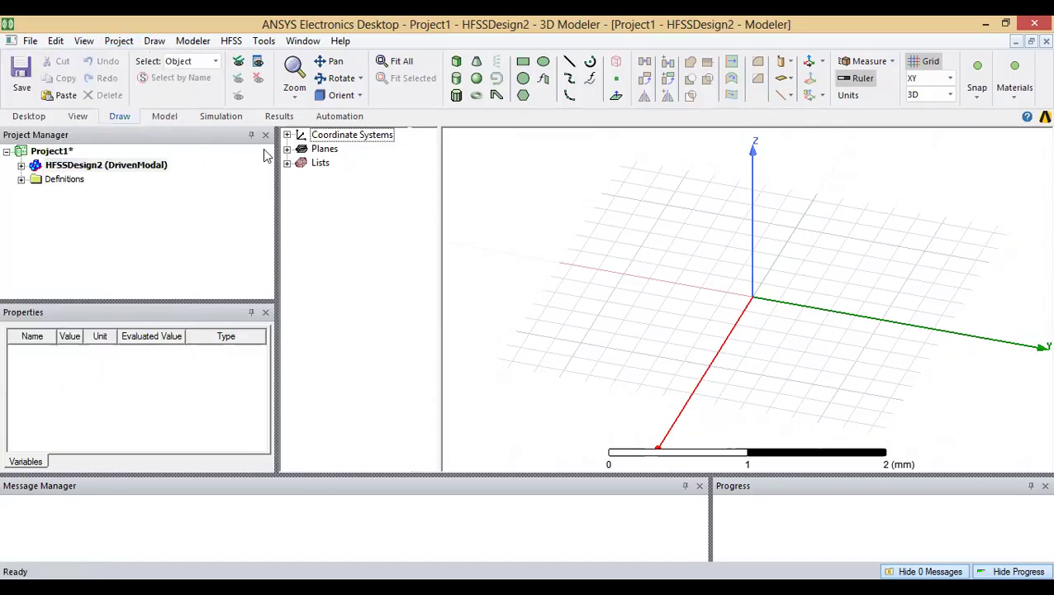
pyautogui.click(154, 41)
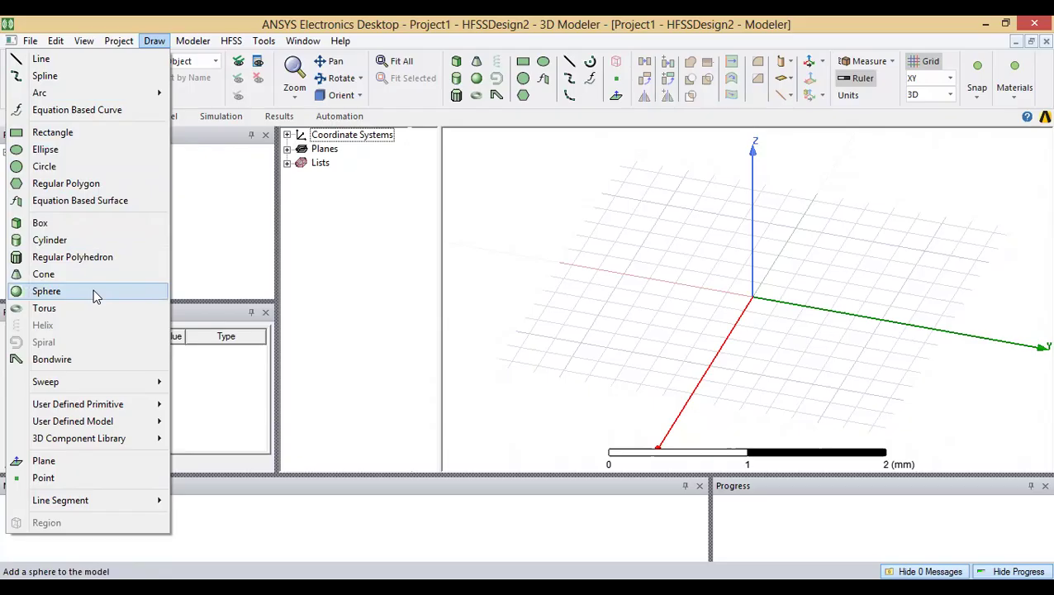
pyautogui.click(325, 247)
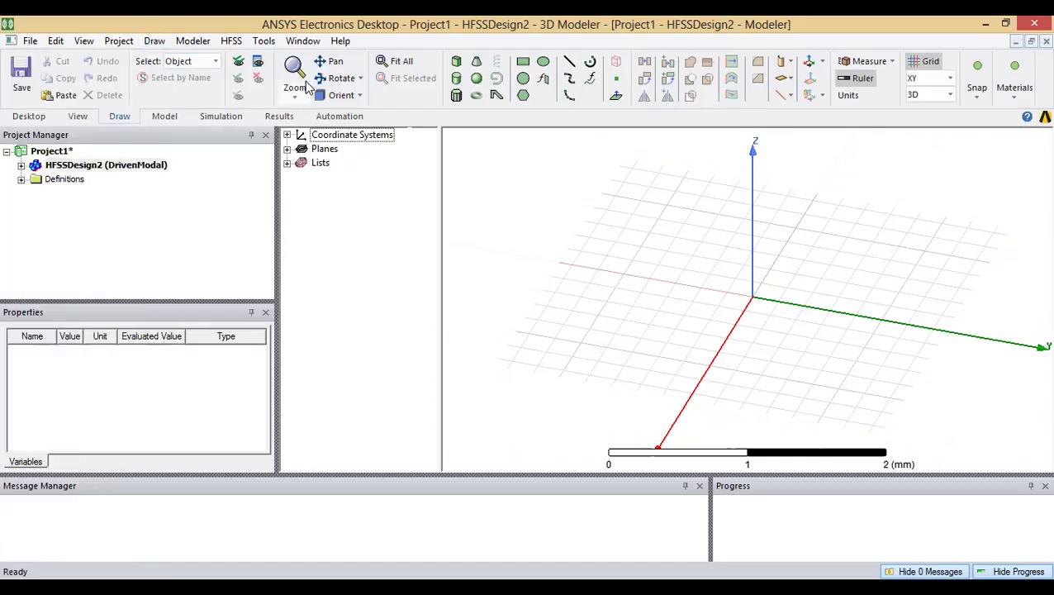
# Step: Draw a box upward from the XY plane, with a base of about 0.8 by 0.5 mm starting at X -0.5, Y -0.7
pyautogui.click(154, 43)
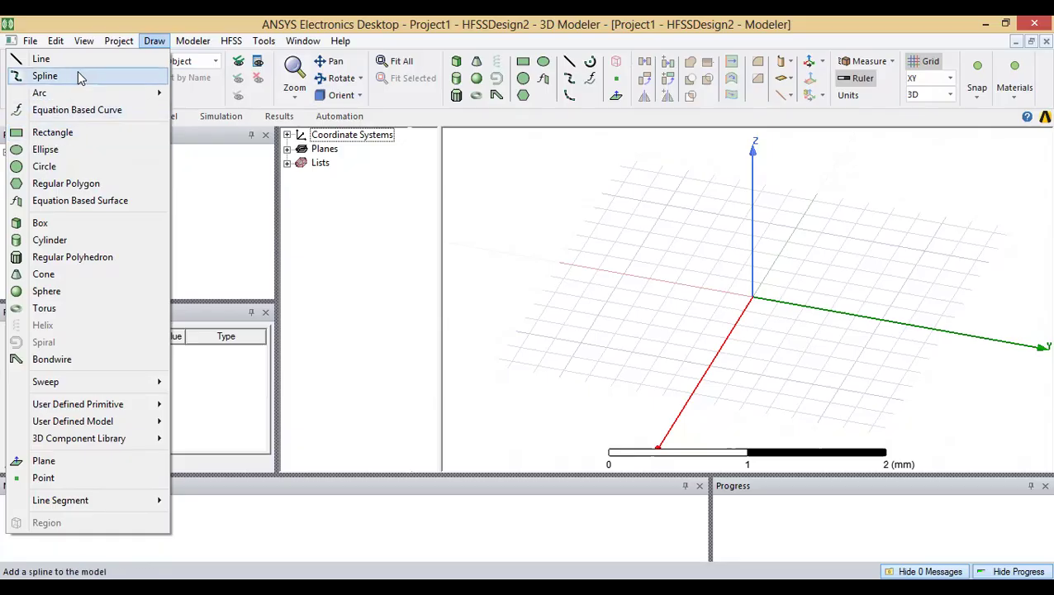
pyautogui.click(71, 229)
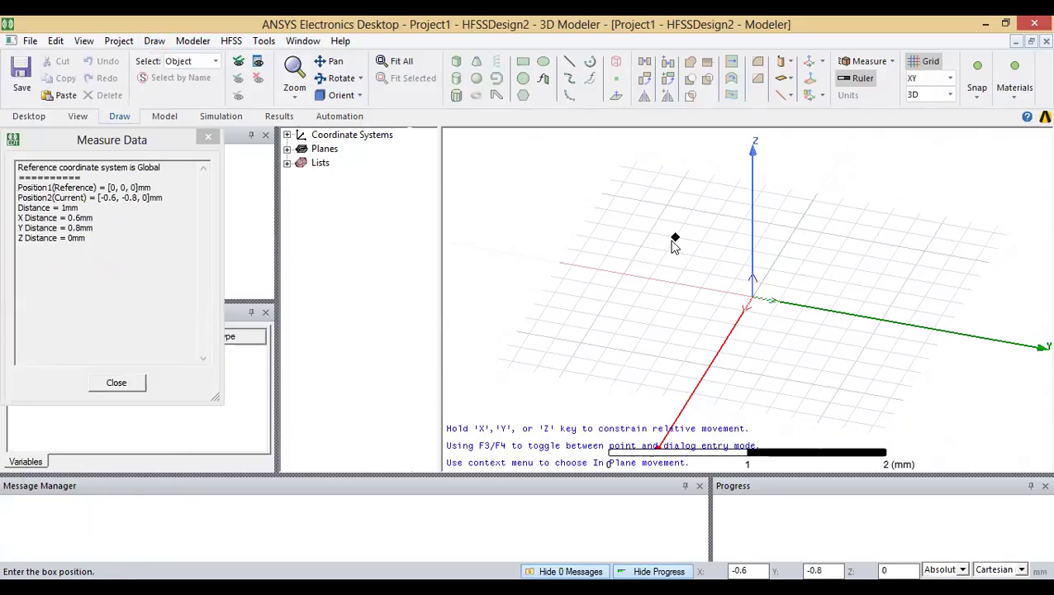
pyautogui.scroll(2, 684, 252)
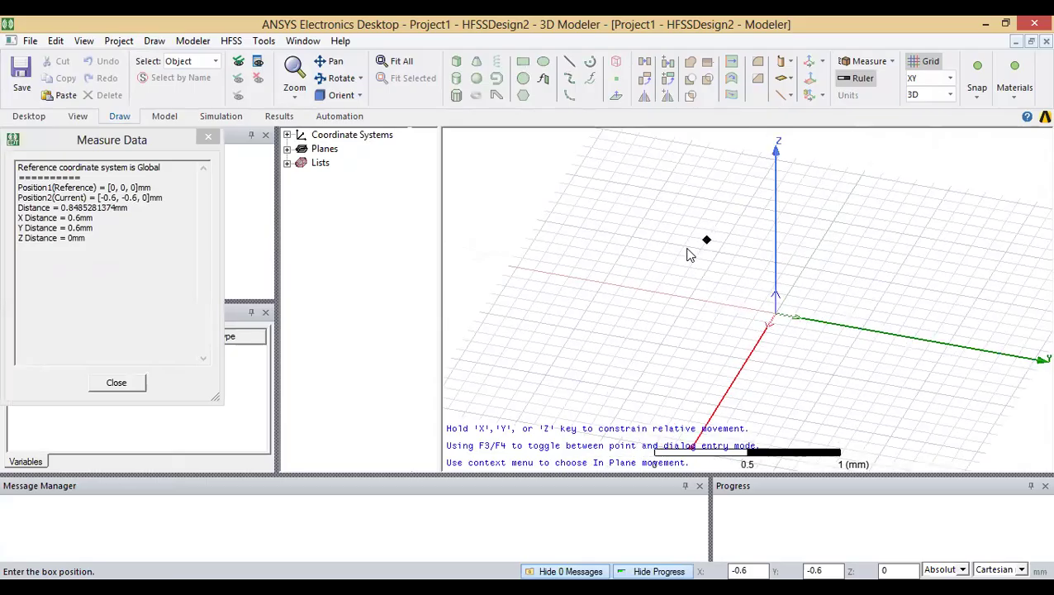
pyautogui.click(692, 248)
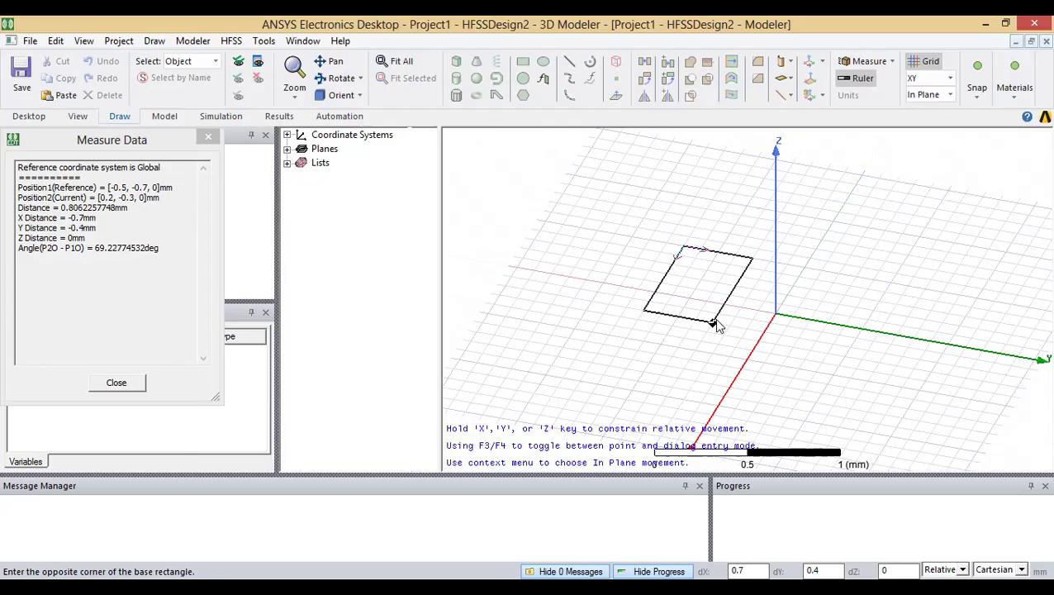
pyautogui.click(725, 337)
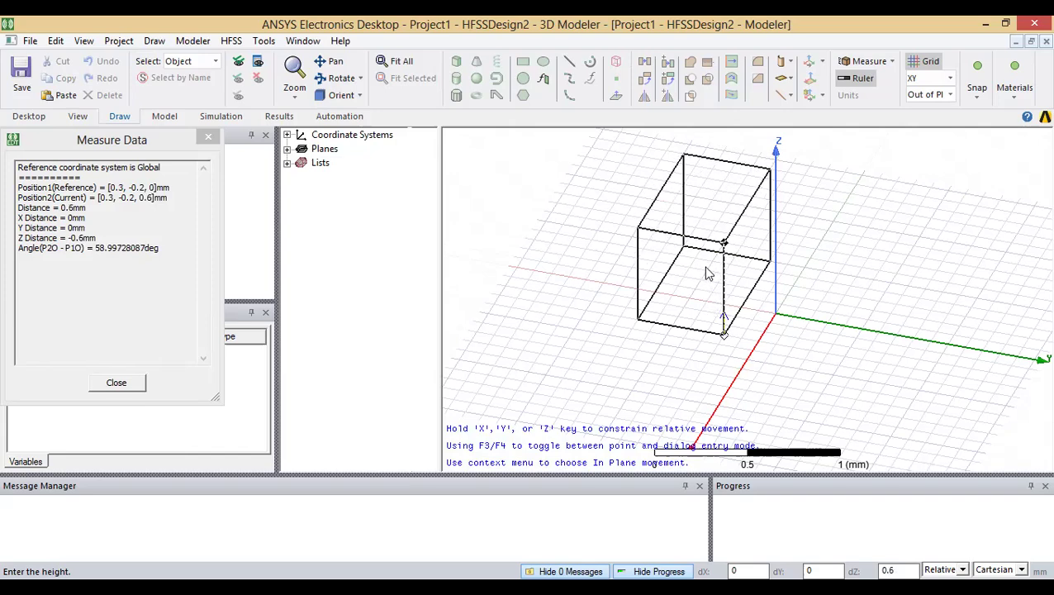
pyautogui.click(708, 314)
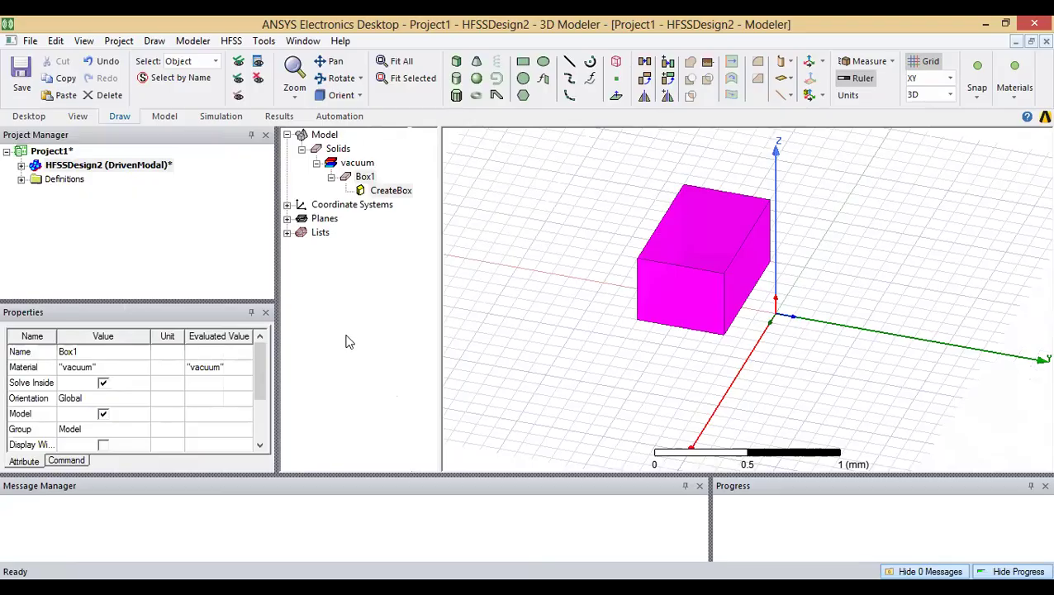
# Step: Examine the box from a rotated view and review the operations available for Box1
pyautogui.click(337, 78)
pyautogui.moveTo(647, 321); pyautogui.dragTo(670, 351)
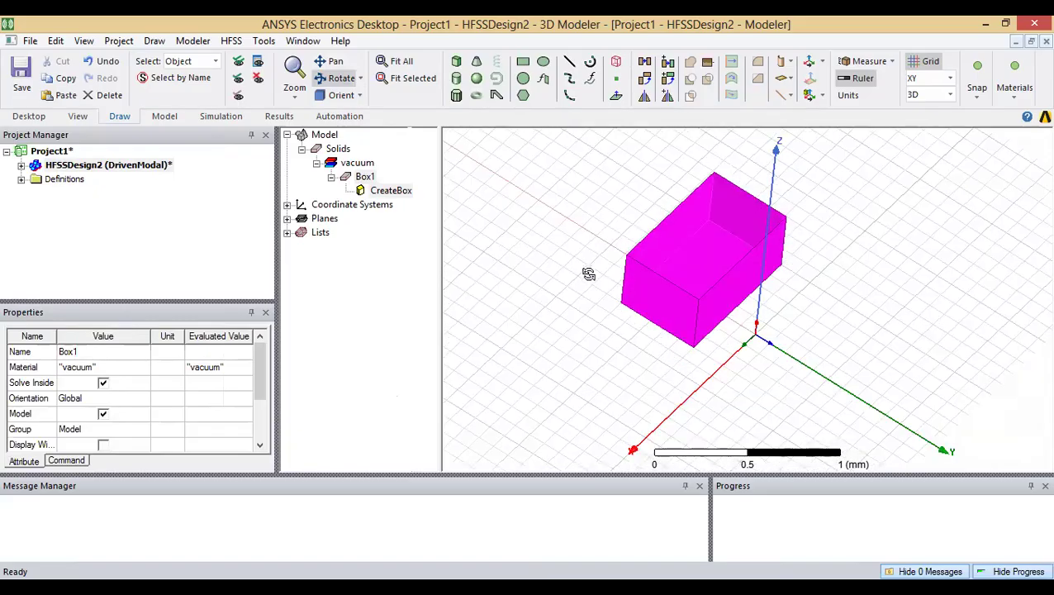
pyautogui.click(364, 178)
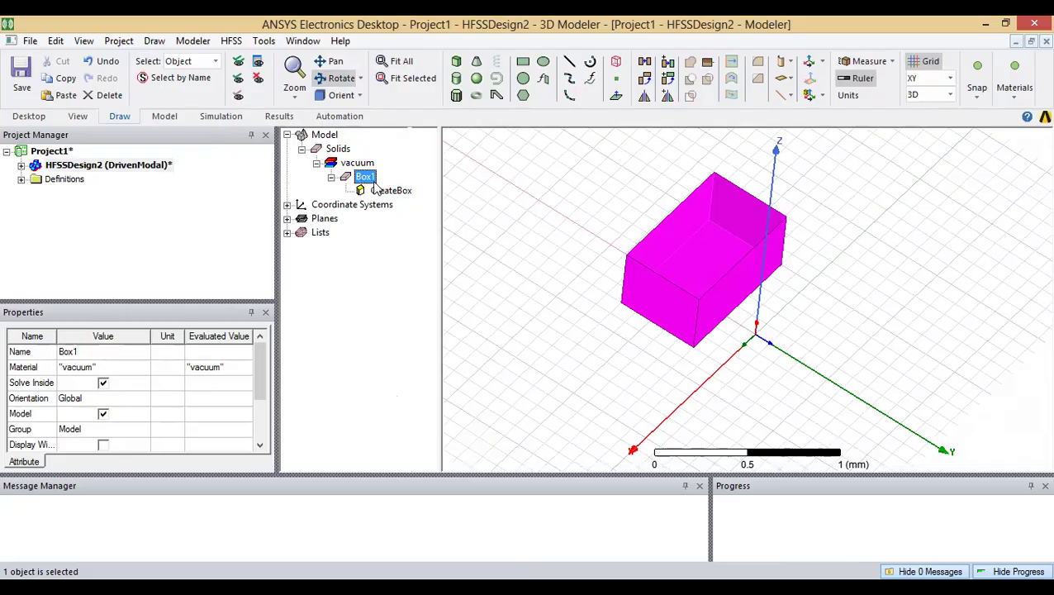
pyautogui.moveTo(674, 278); pyautogui.dragTo(629, 271)
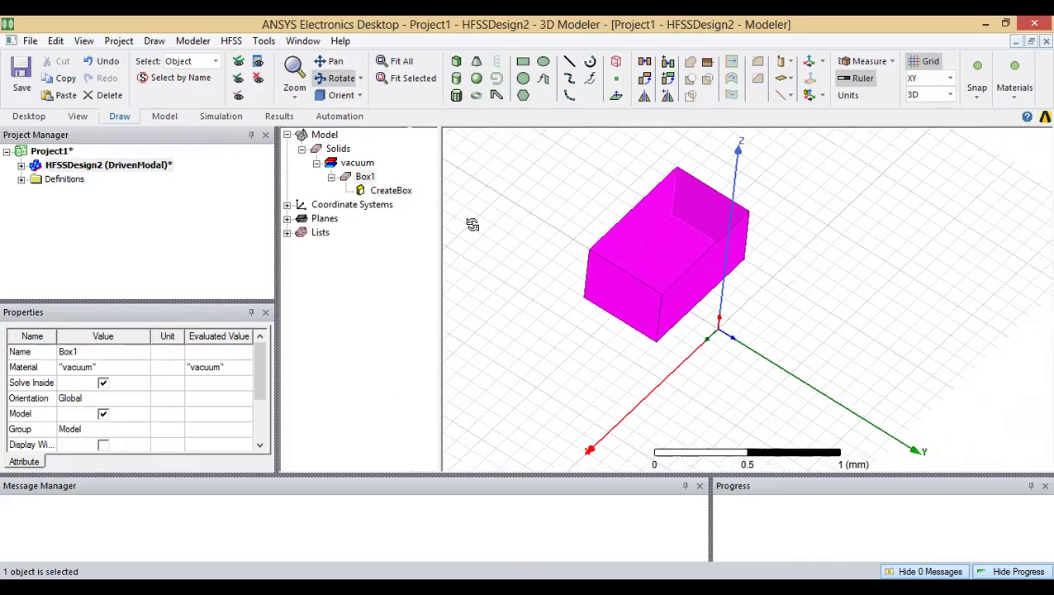
pyautogui.click(364, 178)
pyautogui.click(366, 180)
pyautogui.rightClick(366, 180)
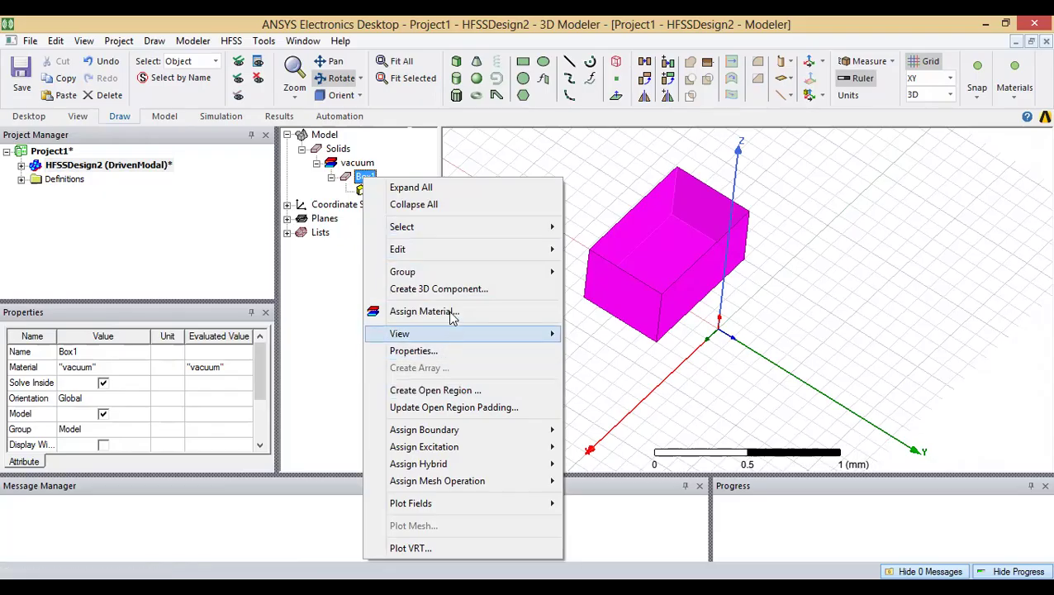
pyautogui.moveTo(498, 254)
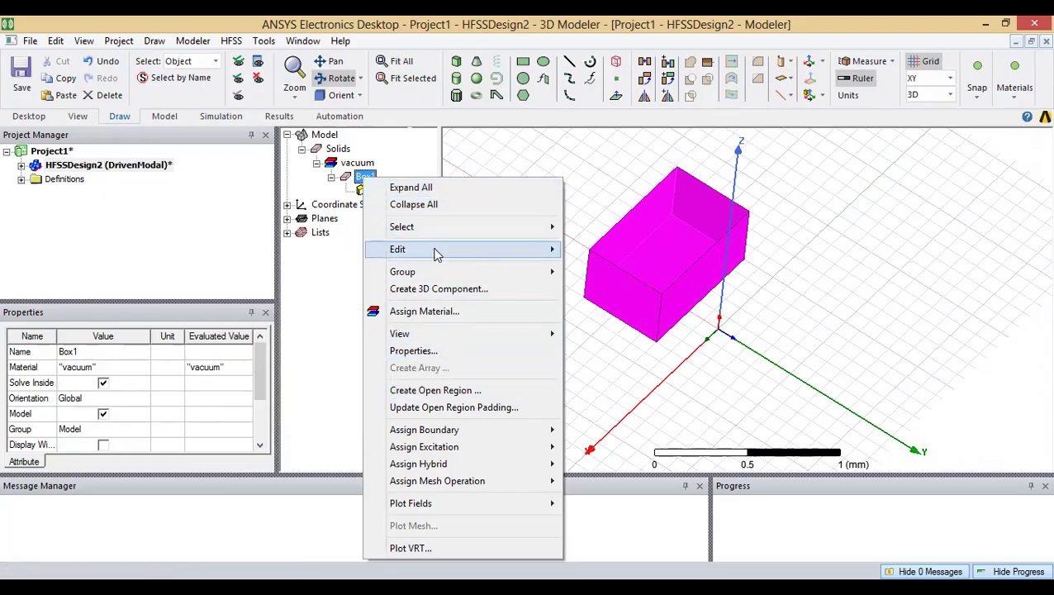
pyautogui.moveTo(430, 273)
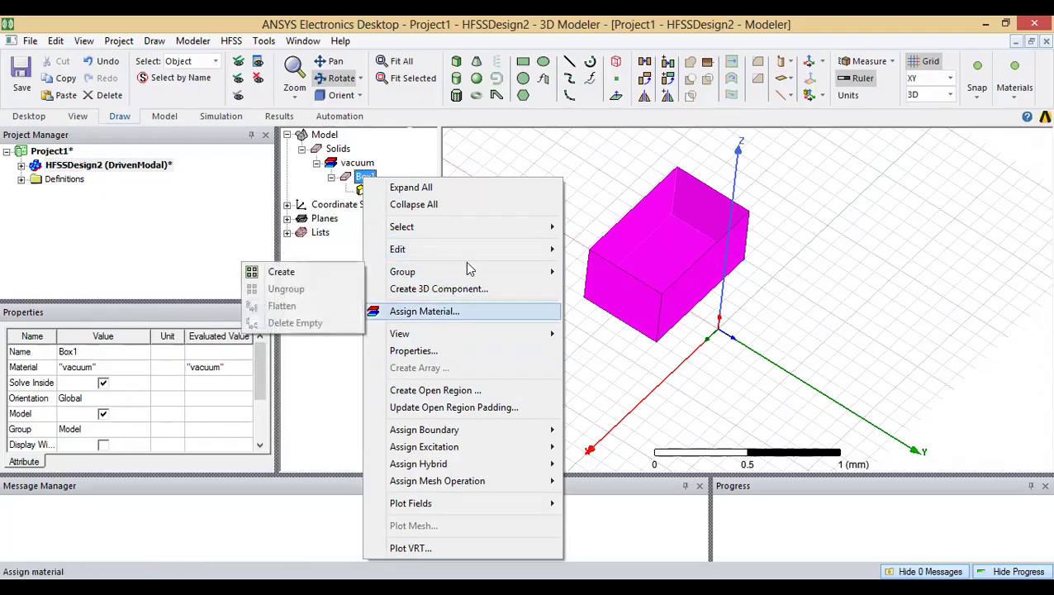
pyautogui.click(523, 158)
pyautogui.click(368, 177)
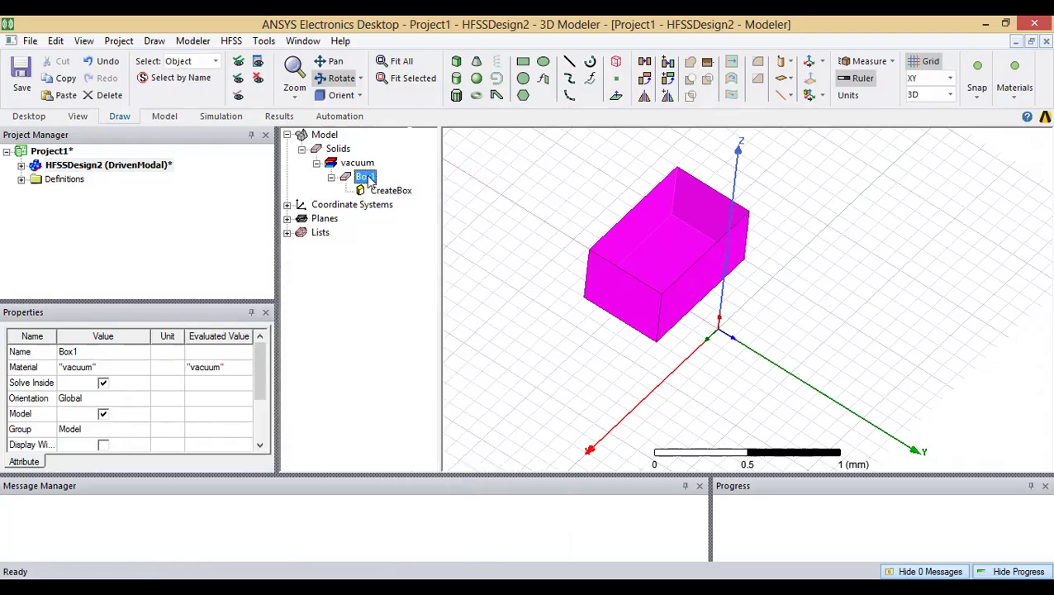
# Step: Rename the solid Box1 as Substarte in its attribute properties
pyautogui.doubleClick(368, 176)
pyautogui.click(397, 220)
pyautogui.click(396, 220)
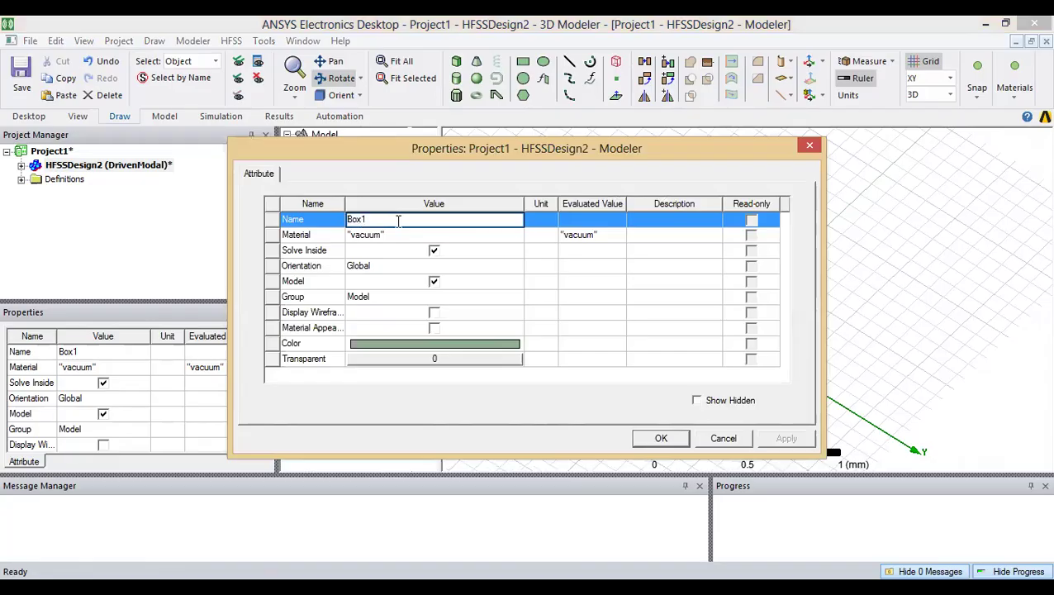
pyautogui.moveTo(399, 221); pyautogui.dragTo(362, 221)
pyautogui.write('Su')
pyautogui.click(661, 439)
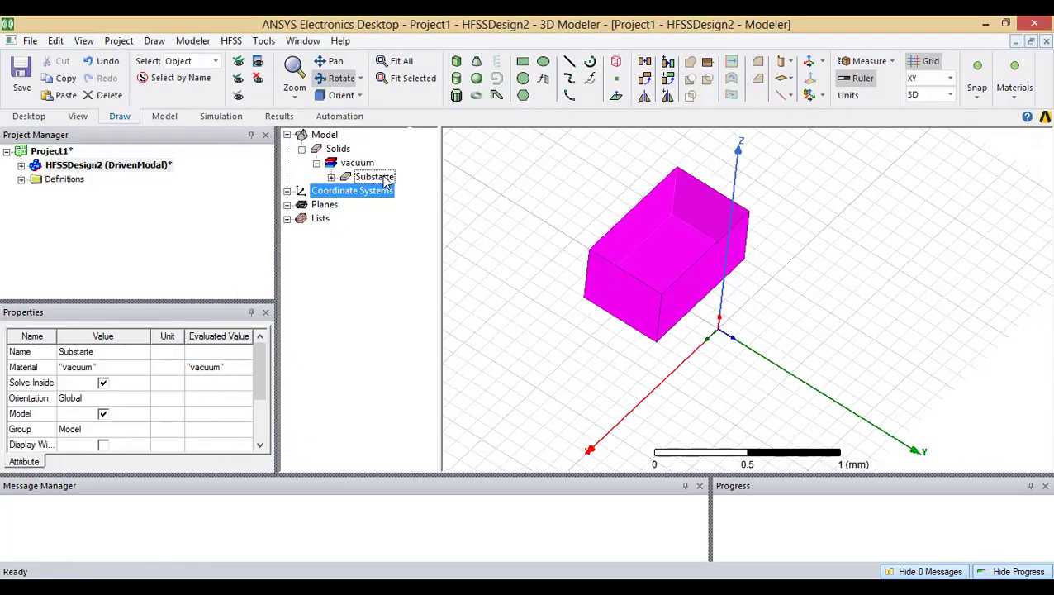
# Step: Examine the Substarte solid, its material group and its creation command in the model tree and the 3D view
pyautogui.click(384, 180)
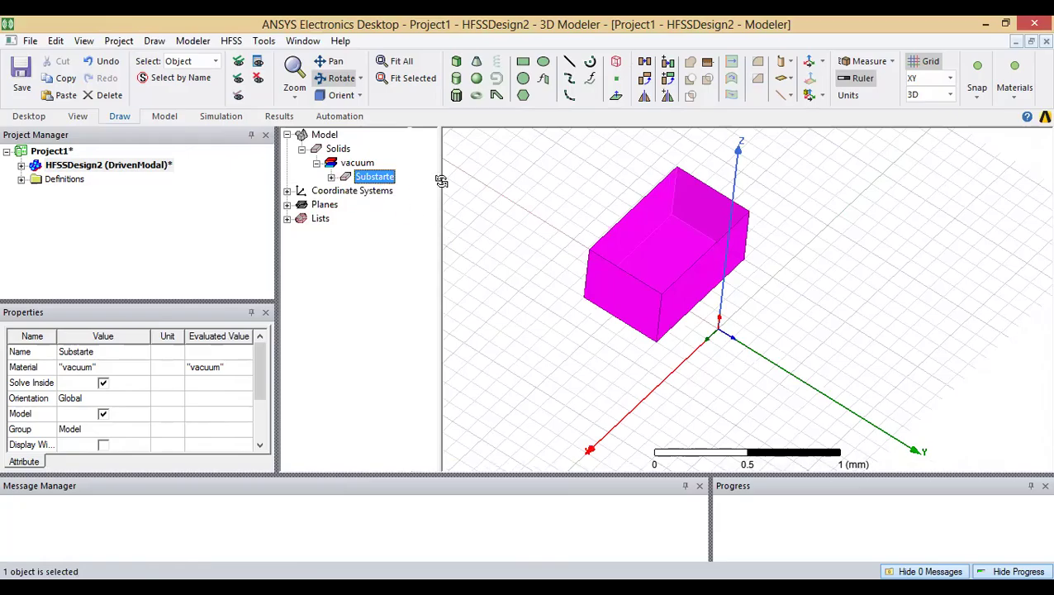
pyautogui.keyDown('shift'); pyautogui.moveTo(743, 348); pyautogui.dragTo(732, 320); pyautogui.keyUp('shift')
pyautogui.scroll(-3, 710, 298)
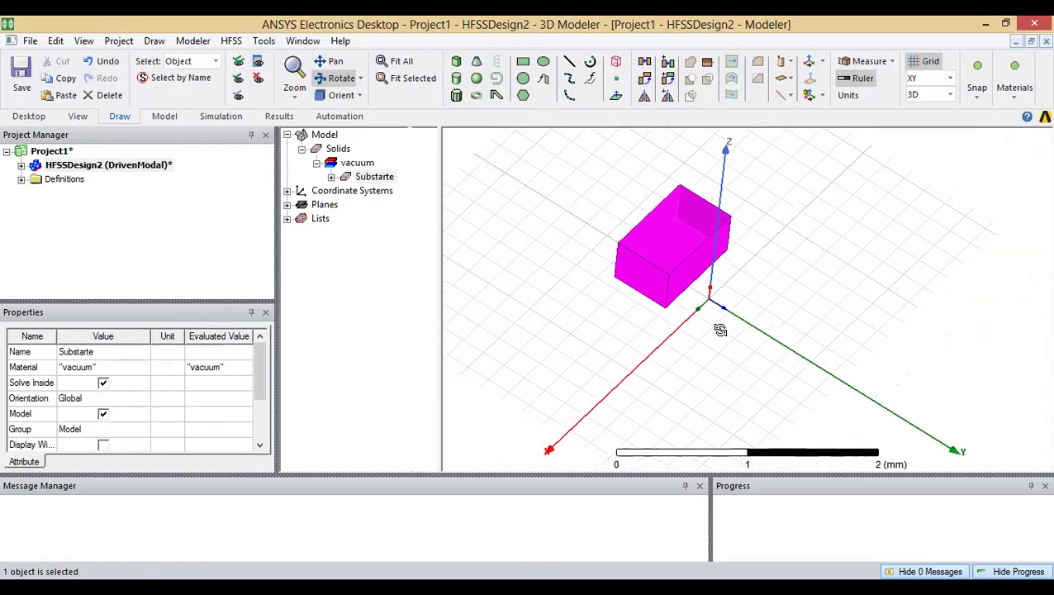
pyautogui.click(331, 178)
pyautogui.click(332, 177)
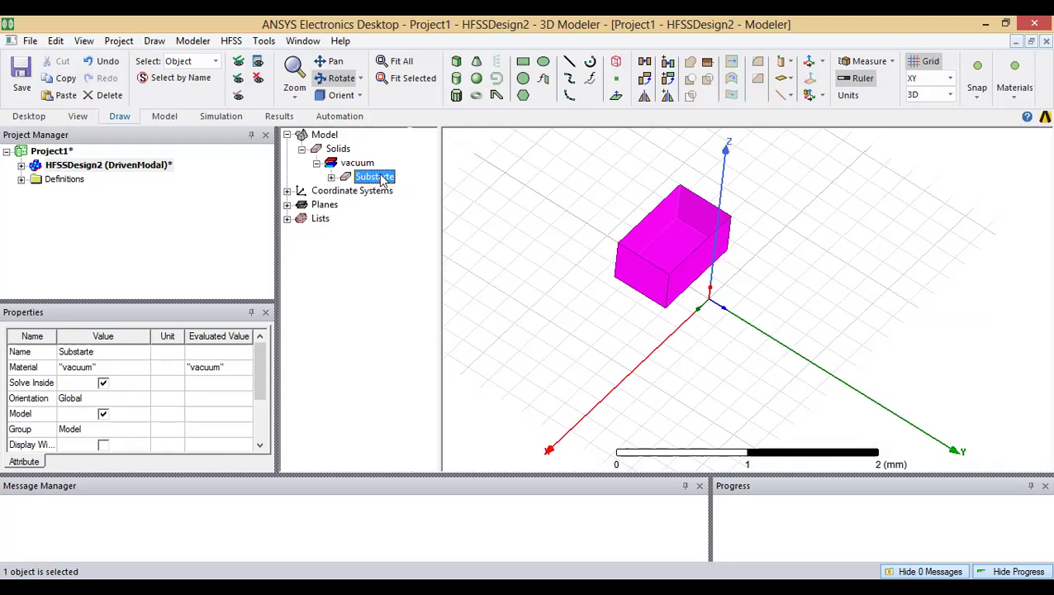
pyautogui.click(331, 177)
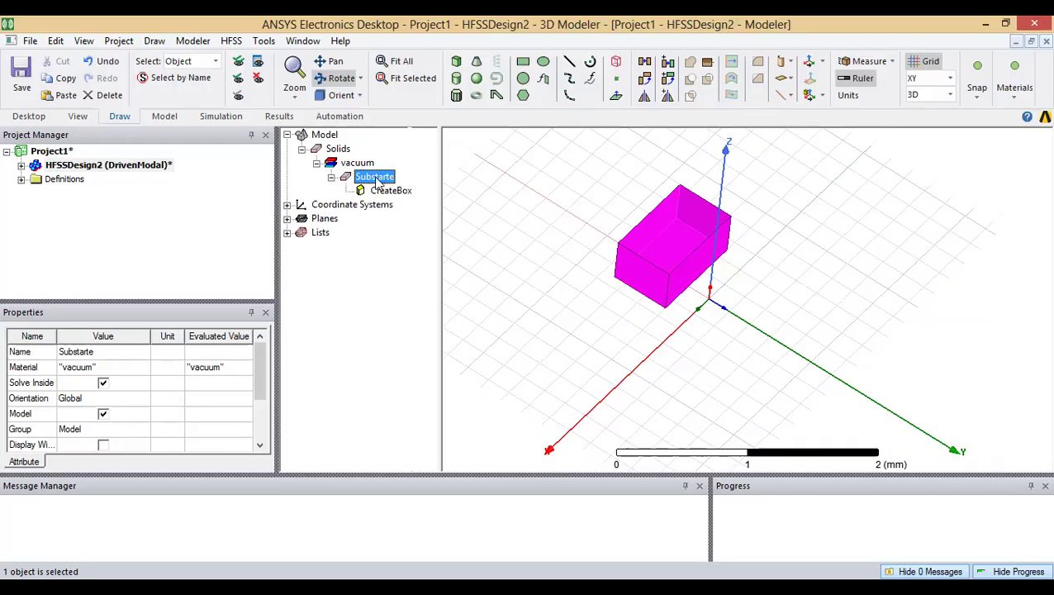
pyautogui.click(350, 164)
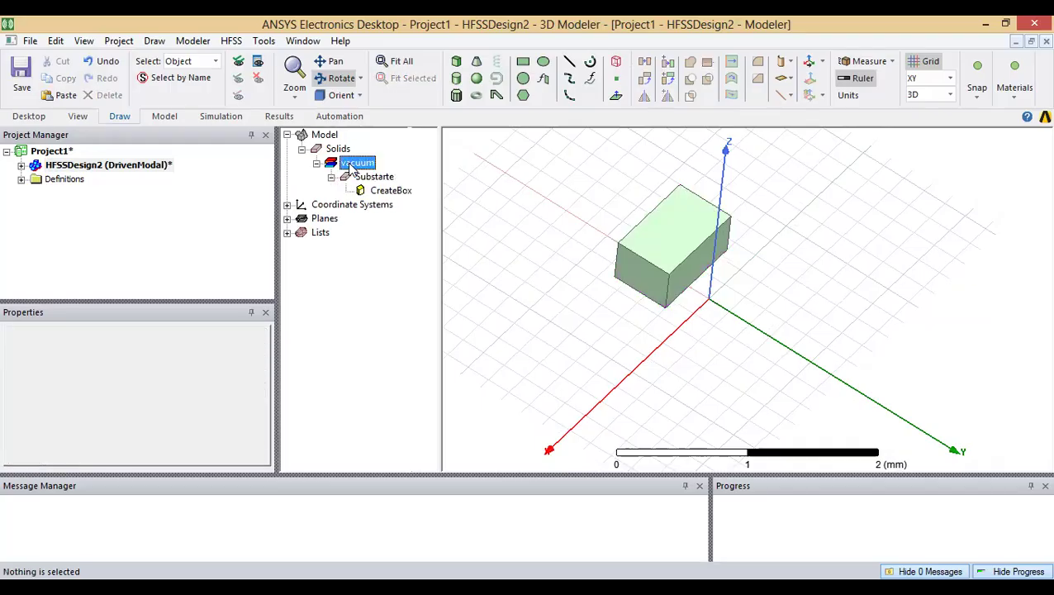
pyautogui.click(442, 271)
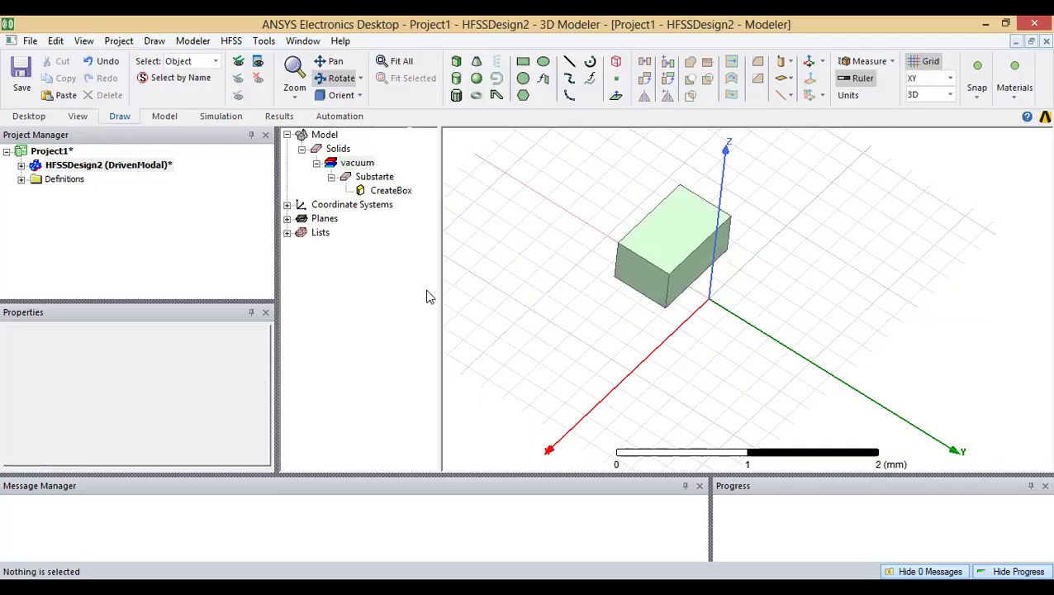
pyautogui.click(377, 178)
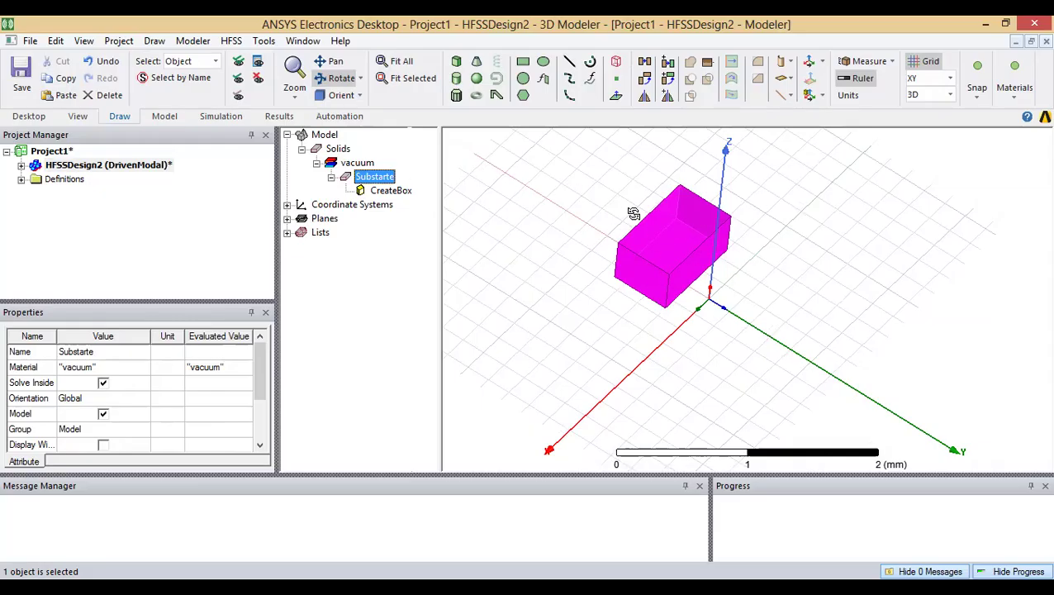
# Step: Set the position in Substarte's CreateBox command to the origin, 0, 0, 0 mm
pyautogui.click(388, 192)
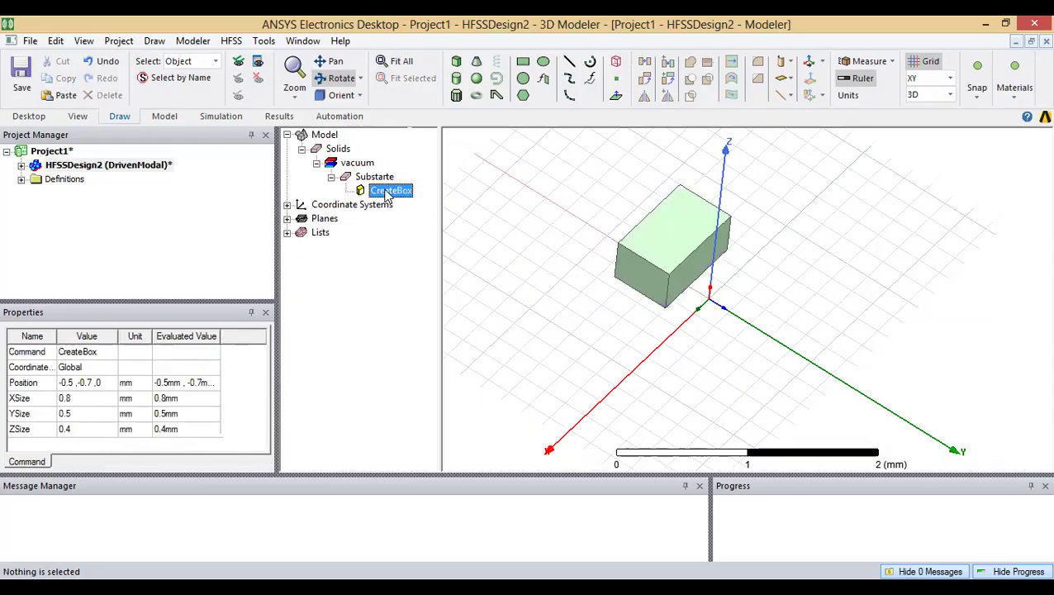
pyautogui.doubleClick(388, 192)
pyautogui.click(388, 251)
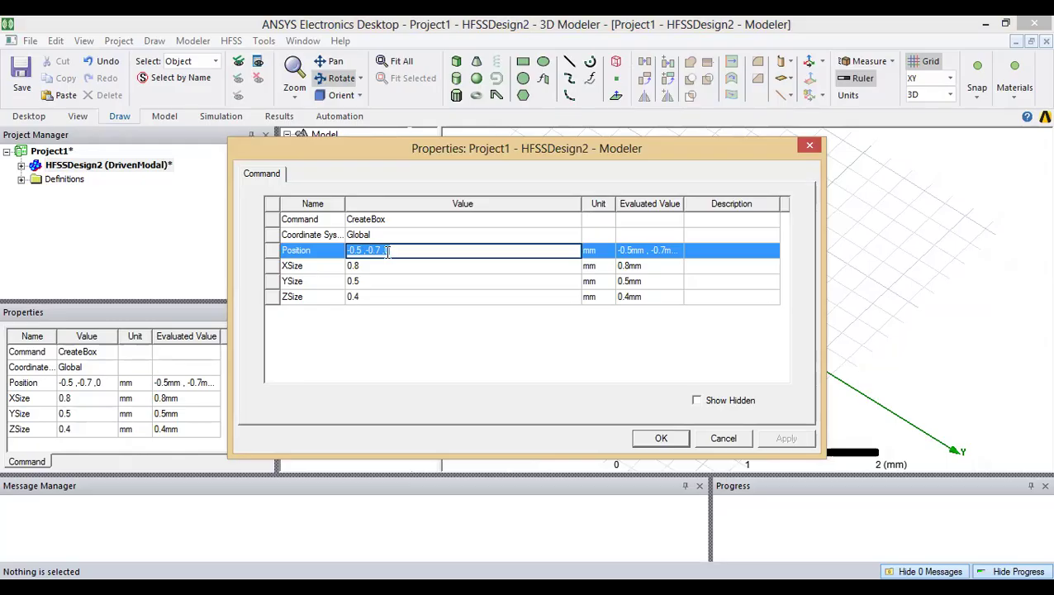
pyautogui.write('0.')
# Step: Set the box's XSize to 20 mm, YSize to 10 mm and ZSize to 5 mm, and apply the changes
pyautogui.click(399, 266)
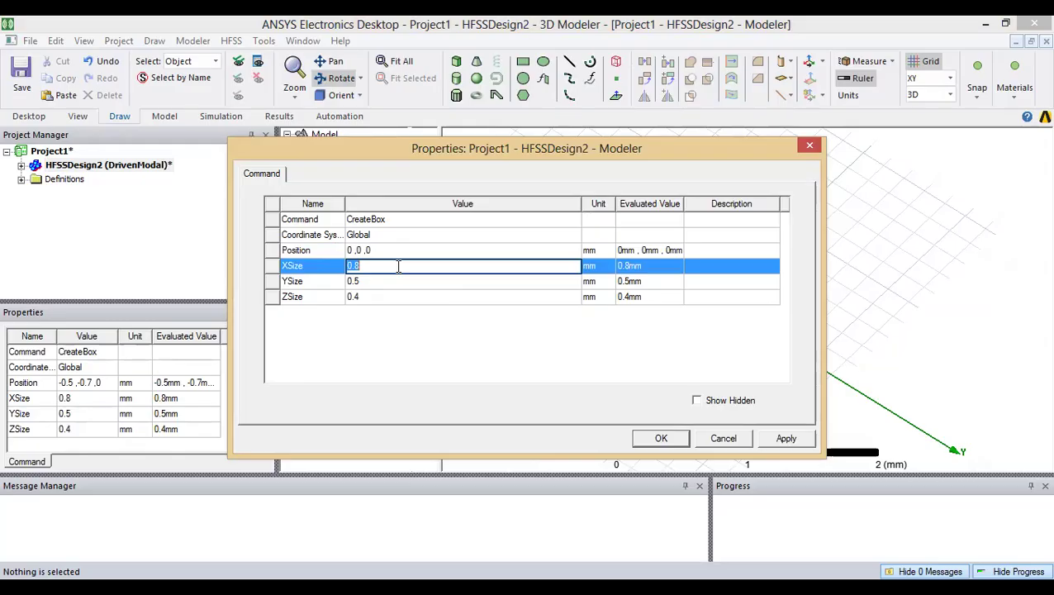
pyautogui.write('20mm')
pyautogui.press('Tab')
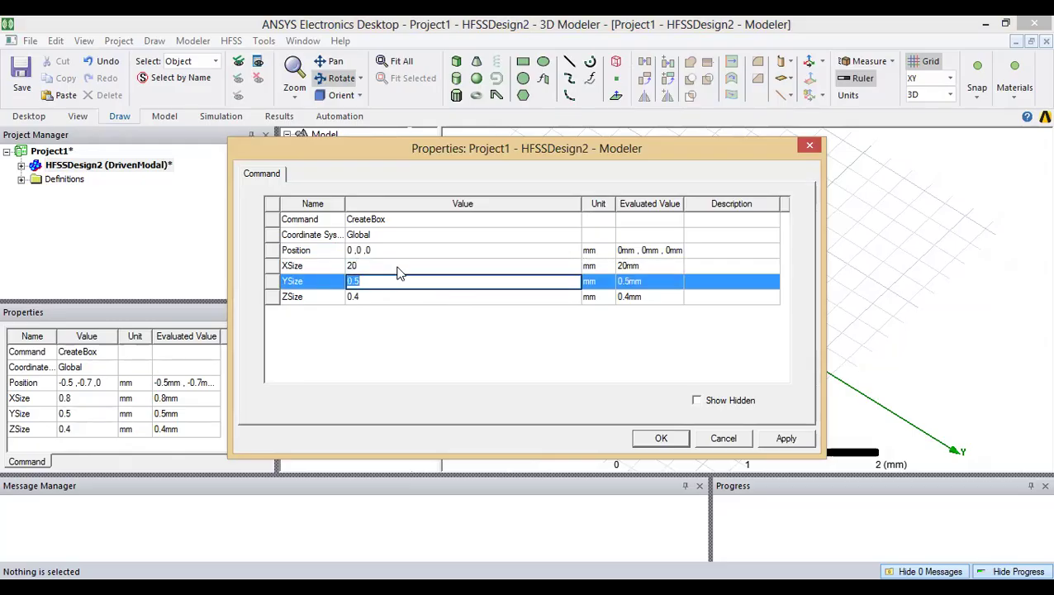
pyautogui.write('10mm')
pyautogui.press('Tab')
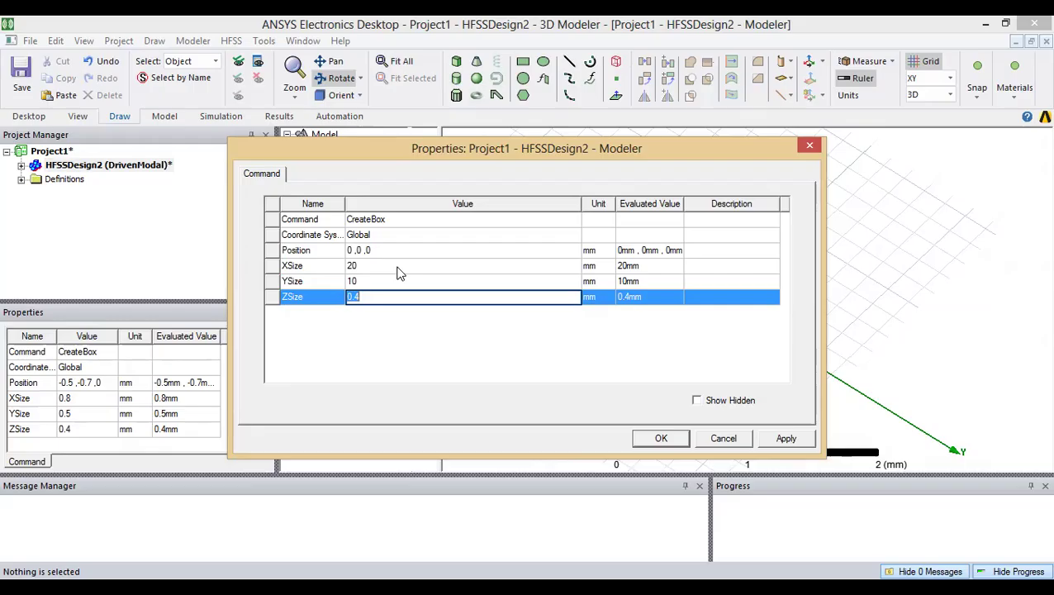
pyautogui.write('5')
pyautogui.click(803, 440)
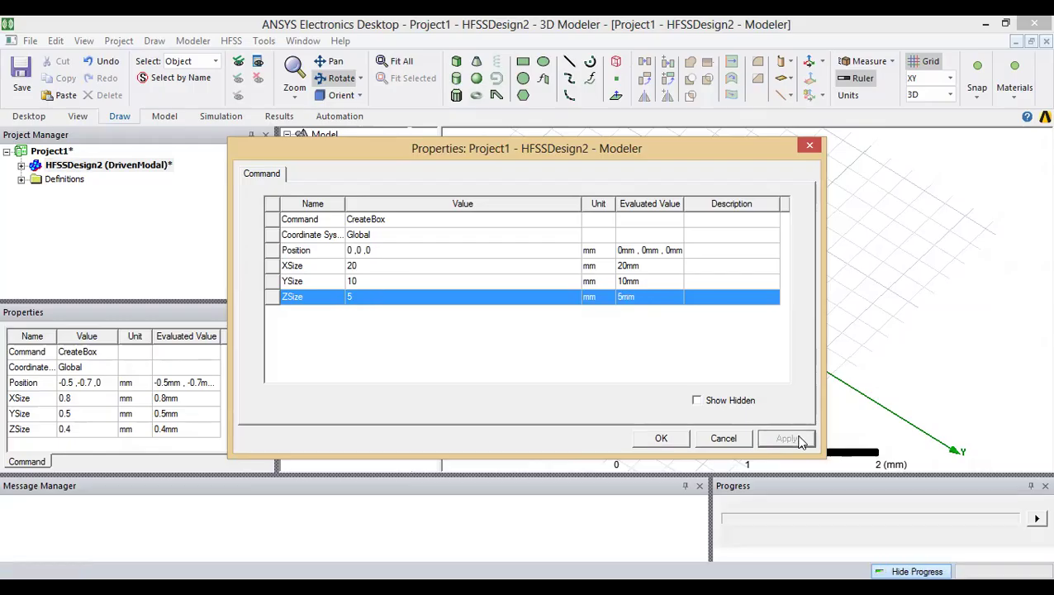
pyautogui.click(679, 441)
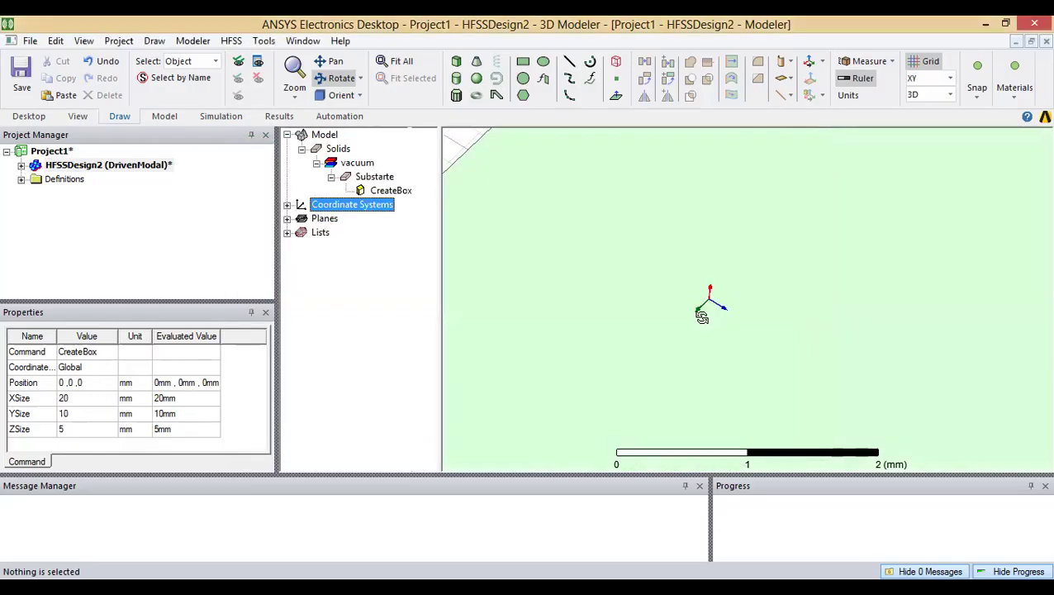
# Step: Examine the whole resized box and its placement relative to the axes from different distances and angles
pyautogui.click(710, 270)
pyautogui.scroll(-11, 711, 271)
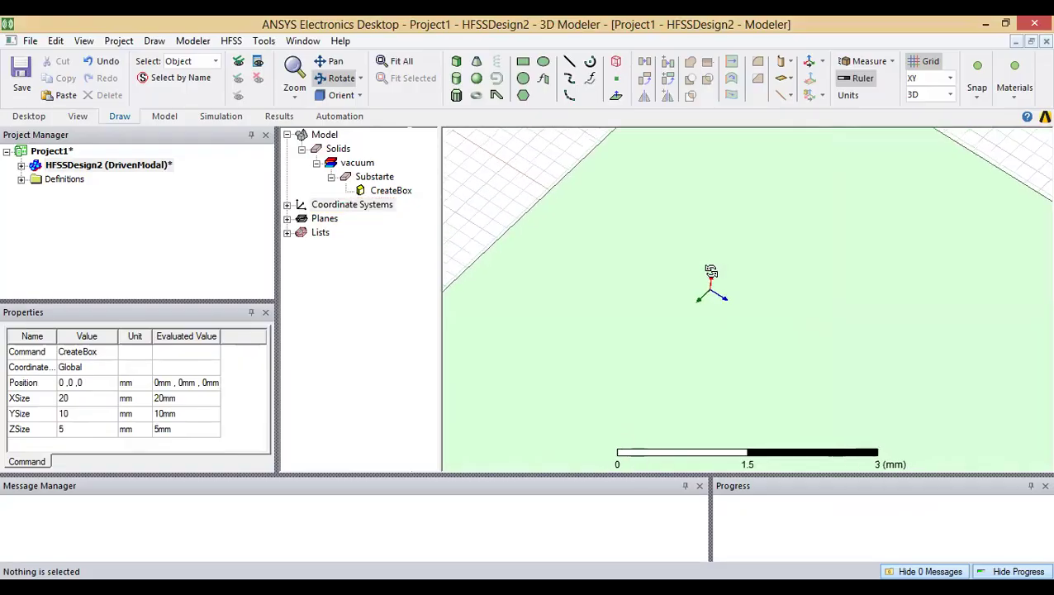
pyautogui.scroll(-10, 711, 271)
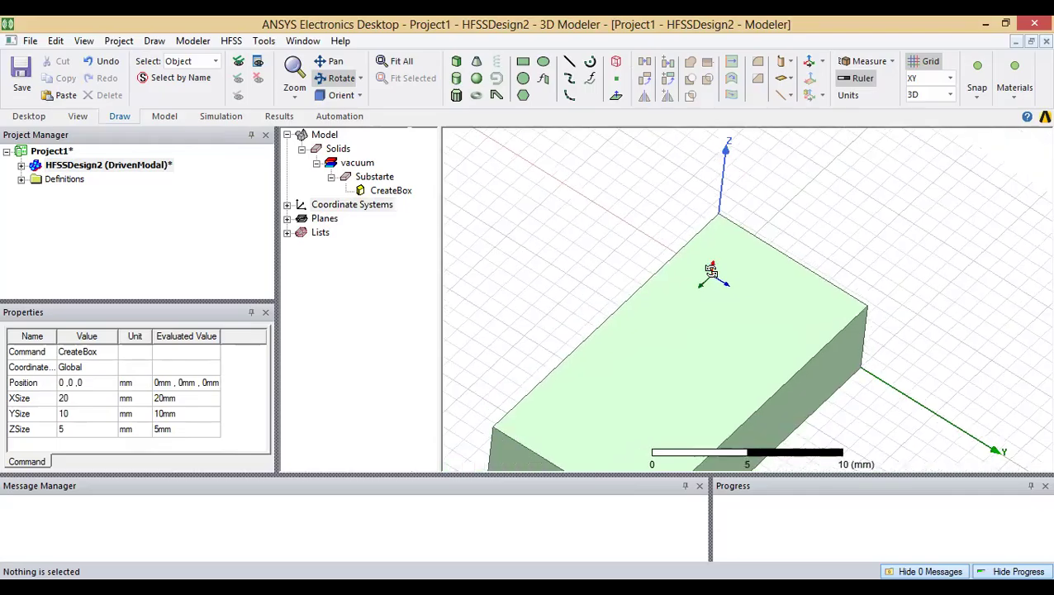
pyautogui.scroll(-5, 711, 276)
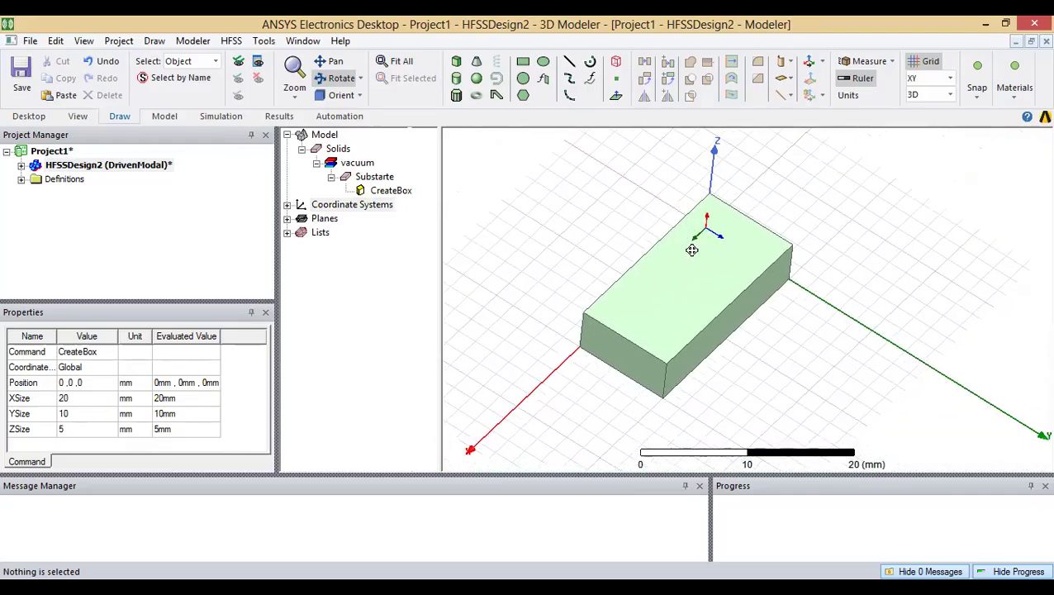
pyautogui.scroll(1, 698, 260)
pyautogui.scroll(3, 701, 254)
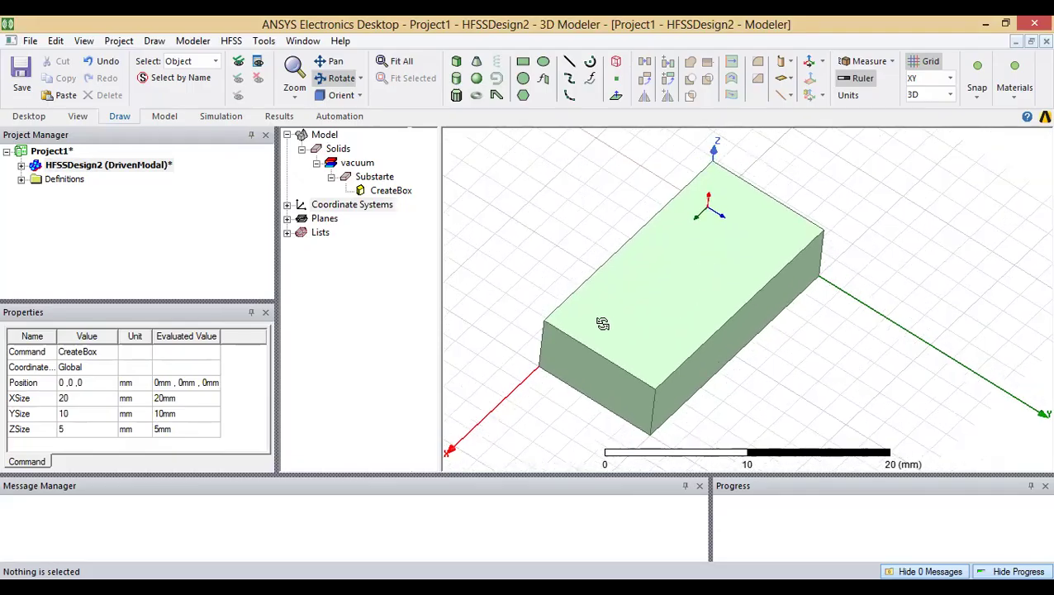
pyautogui.moveTo(637, 364); pyautogui.dragTo(718, 485)
pyautogui.scroll(-3, 715, 312)
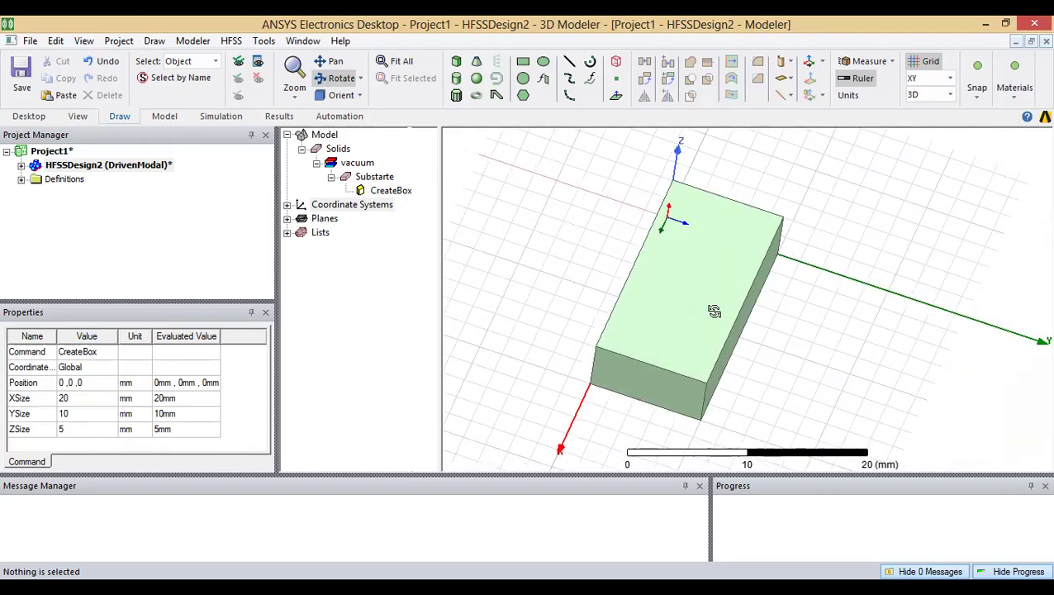
pyautogui.scroll(1, 714, 312)
pyautogui.scroll(-2, 687, 262)
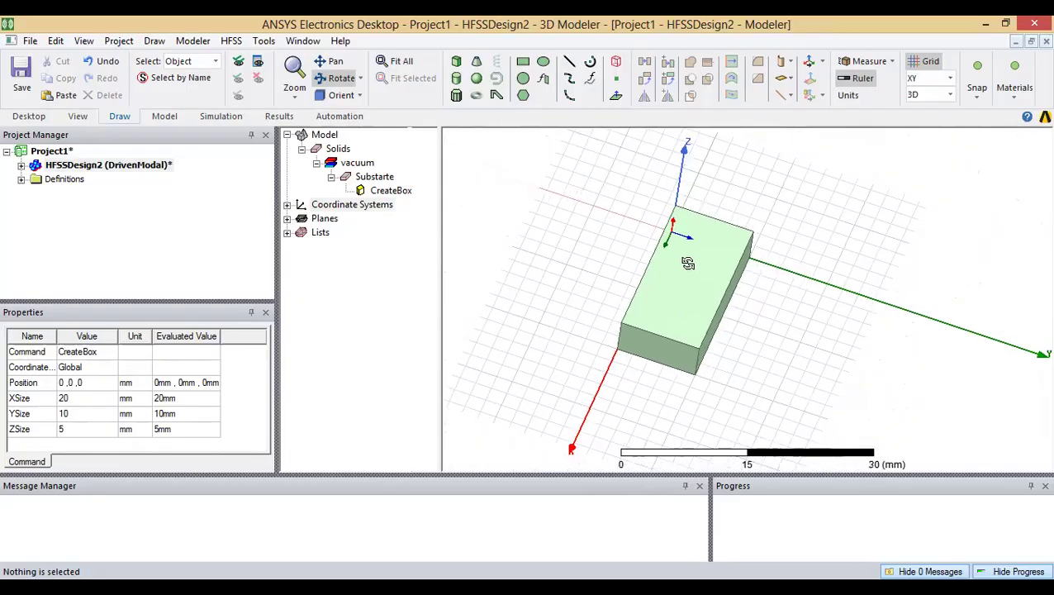
# Step: Set the ZSize in Substarte's CreateBox command to 1 mm
pyautogui.doubleClick(393, 192)
pyautogui.click(381, 297)
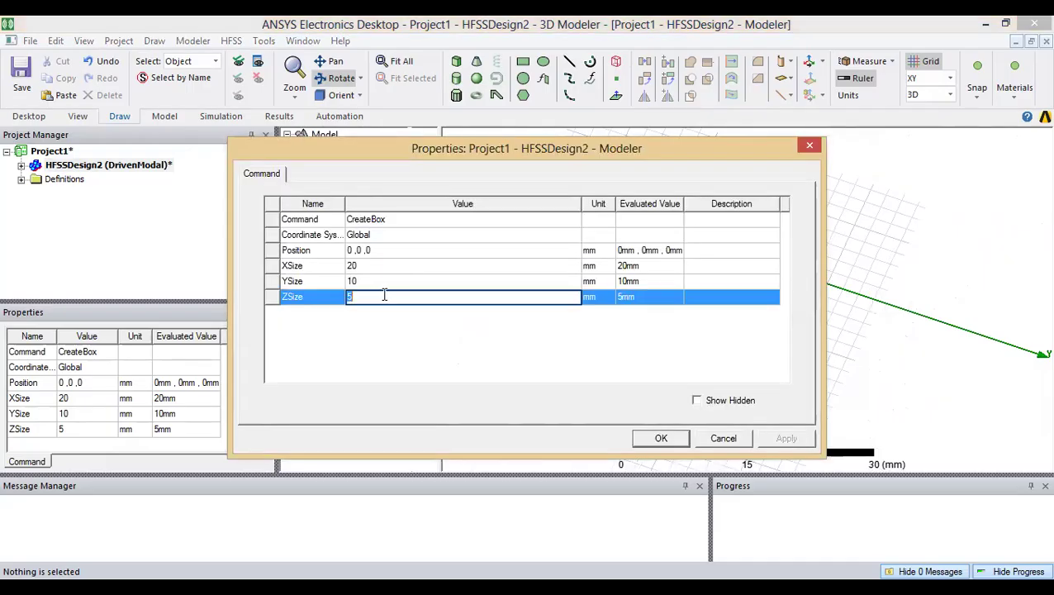
pyautogui.press('Return')
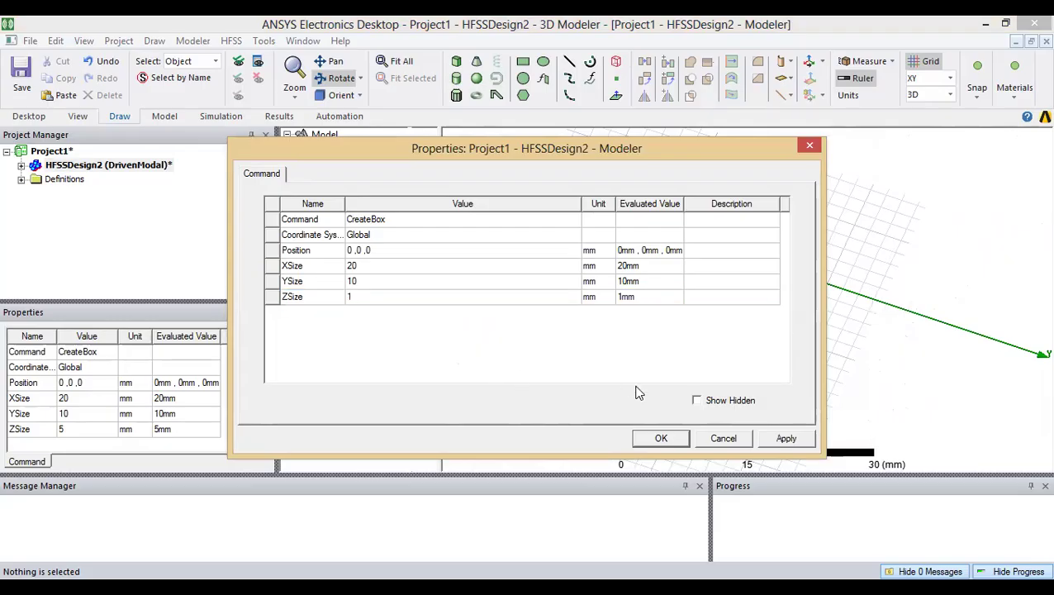
pyautogui.click(661, 437)
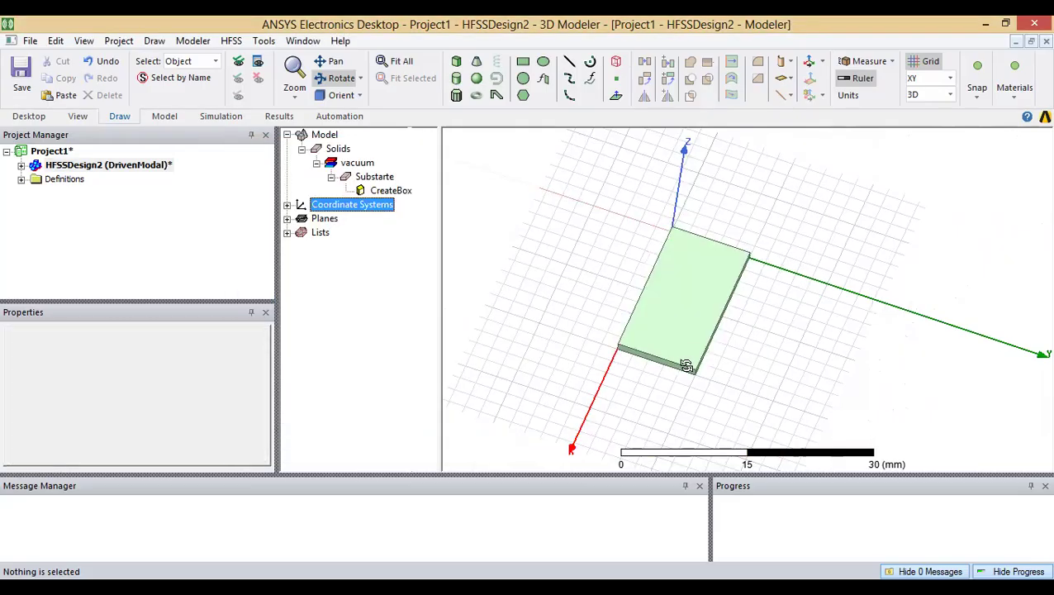
# Step: Set the position in Substarte's CreateBox command to -10, 0, 0 mm so the box is centred along the X axis
pyautogui.moveTo(679, 368); pyautogui.dragTo(770, 379)
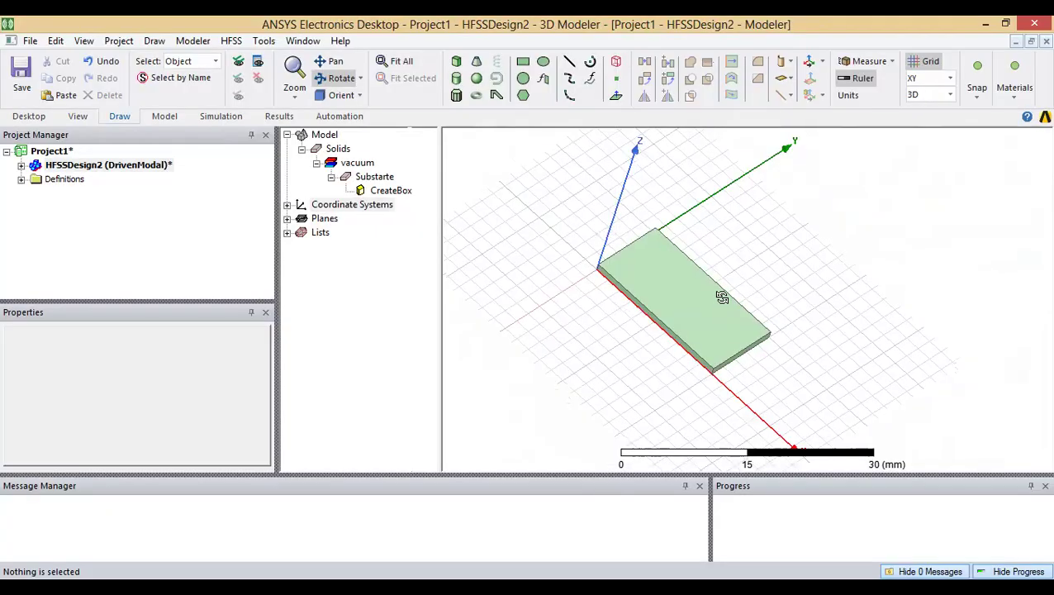
pyautogui.moveTo(707, 299); pyautogui.dragTo(597, 317)
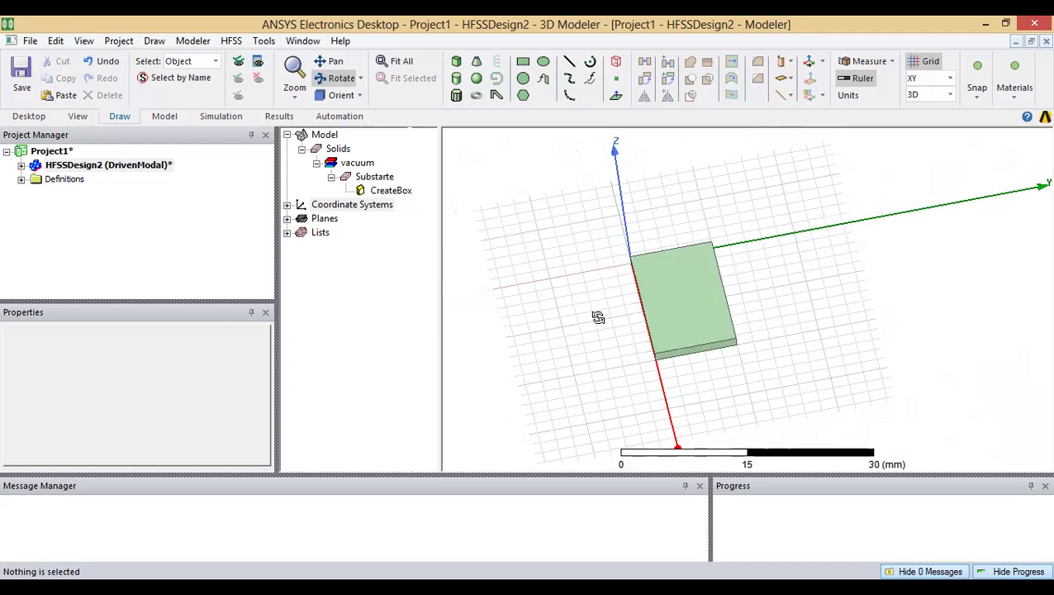
pyautogui.click(388, 178)
pyautogui.click(396, 191)
pyautogui.doubleClick(395, 192)
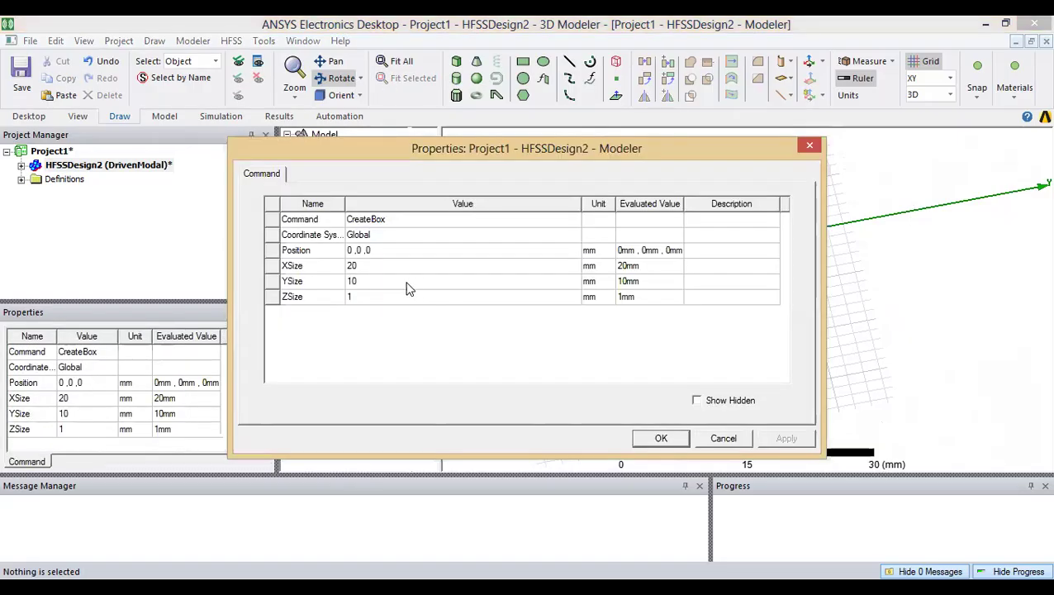
pyautogui.click(811, 146)
pyautogui.moveTo(463, 148); pyautogui.dragTo(280, 213)
pyautogui.click(168, 318)
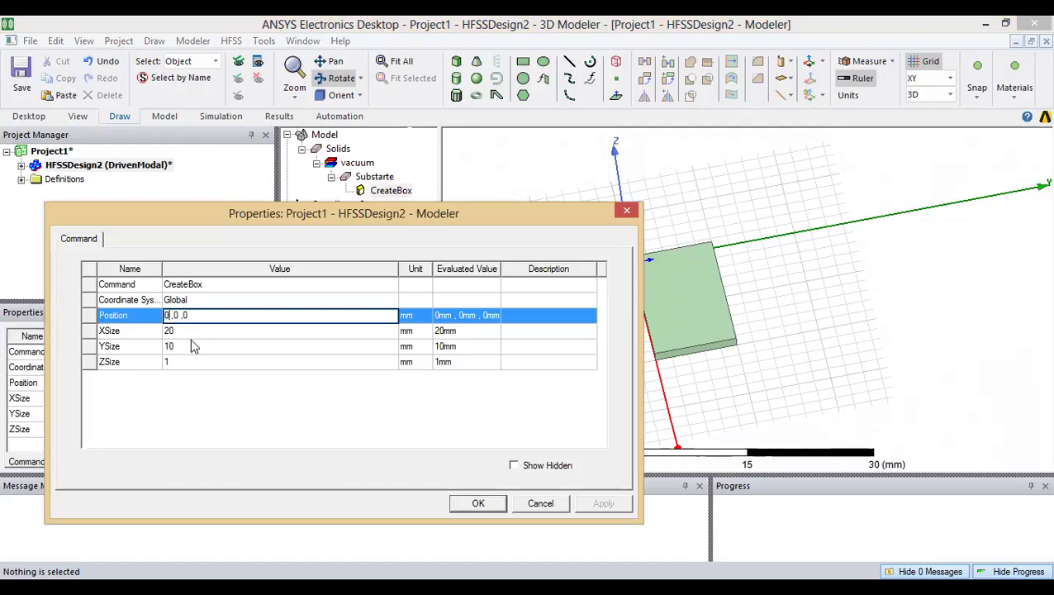
pyautogui.press('BackSpace')
pyautogui.press('Return')
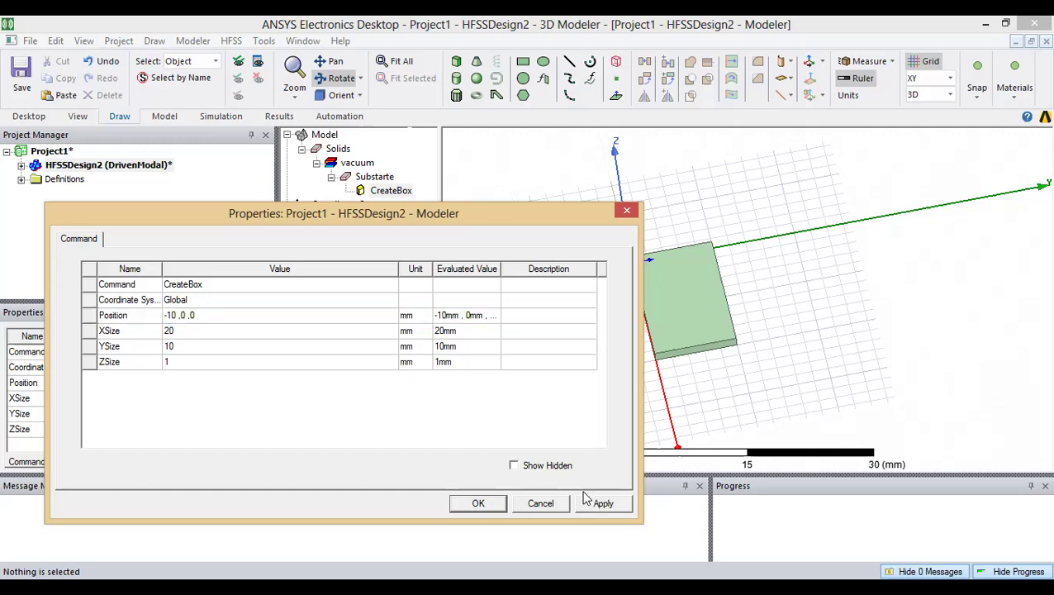
pyautogui.click(584, 496)
pyautogui.click(478, 504)
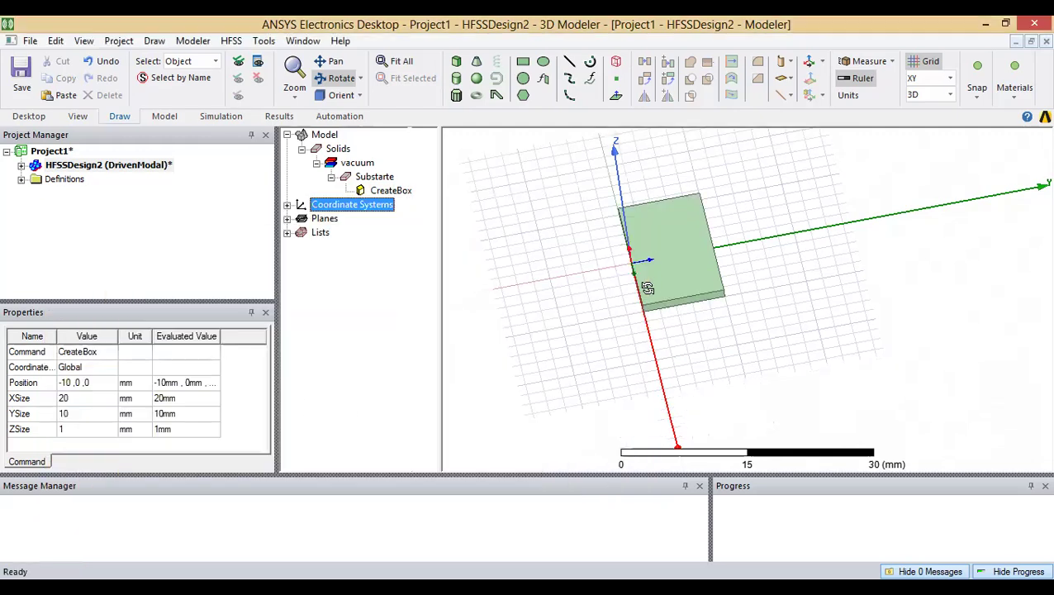
# Step: Examine the shifted box from several angles, and undo and redo the move to compare both positions
pyautogui.moveTo(629, 278); pyautogui.dragTo(459, 252)
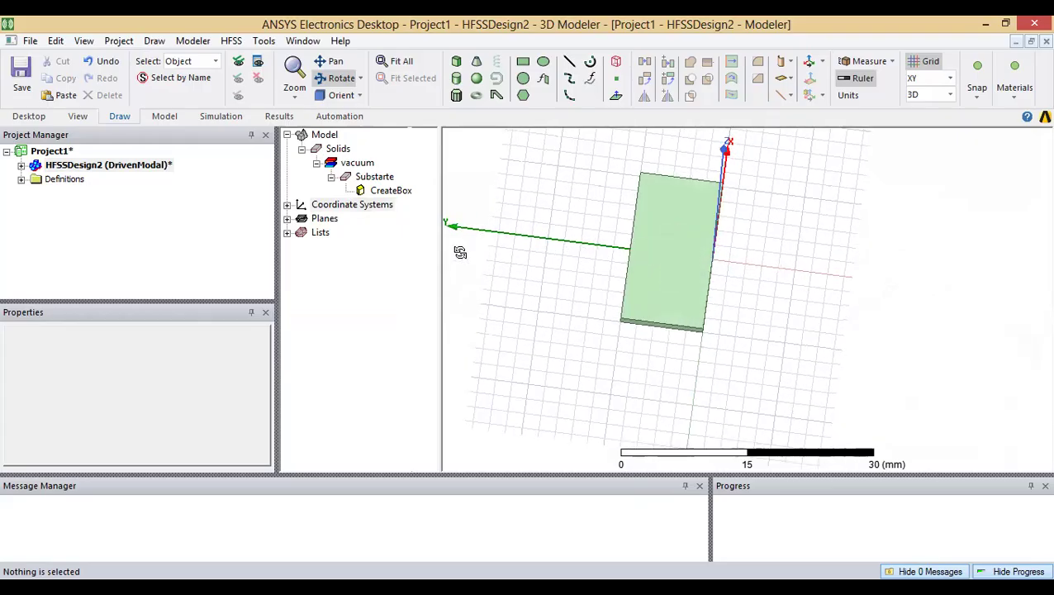
pyautogui.moveTo(652, 292); pyautogui.dragTo(676, 359)
pyautogui.moveTo(694, 285); pyautogui.dragTo(718, 333)
pyautogui.moveTo(670, 146); pyautogui.dragTo(665, 174)
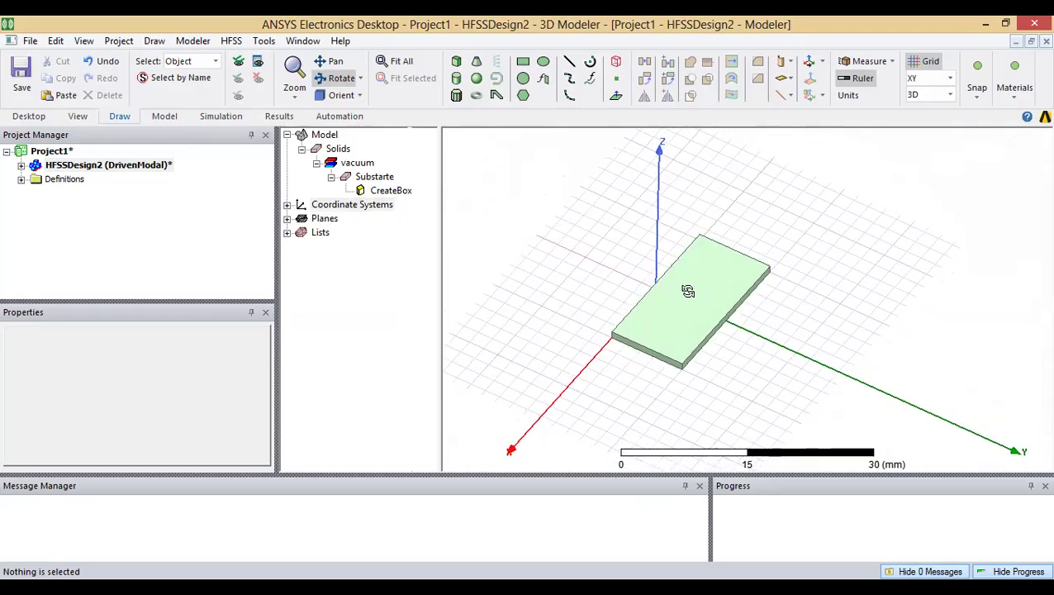
pyautogui.hotkey('ctrl', 'z')
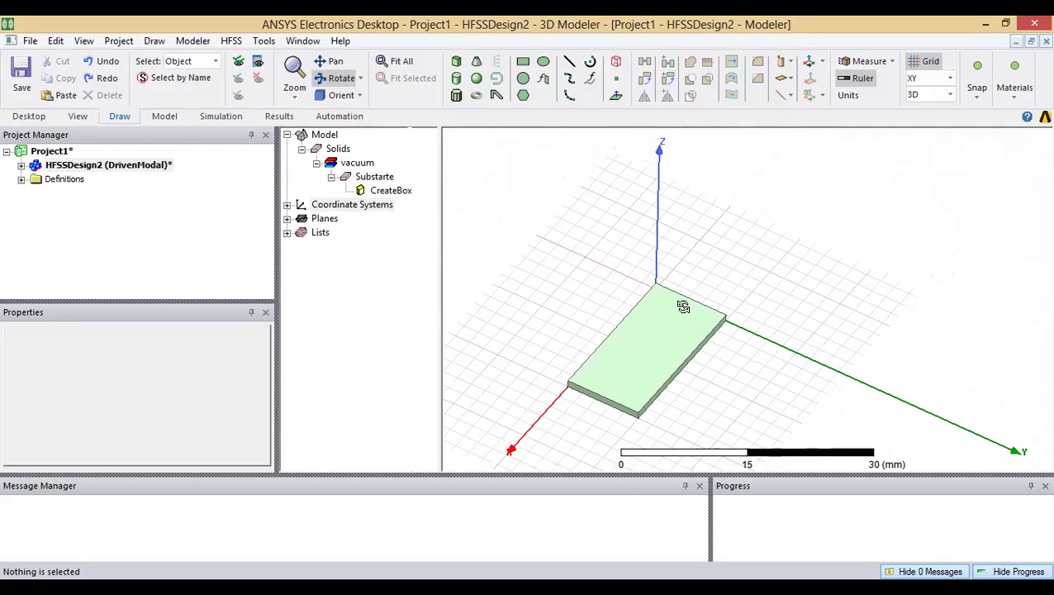
pyautogui.hotkey('ctrl', 'y')
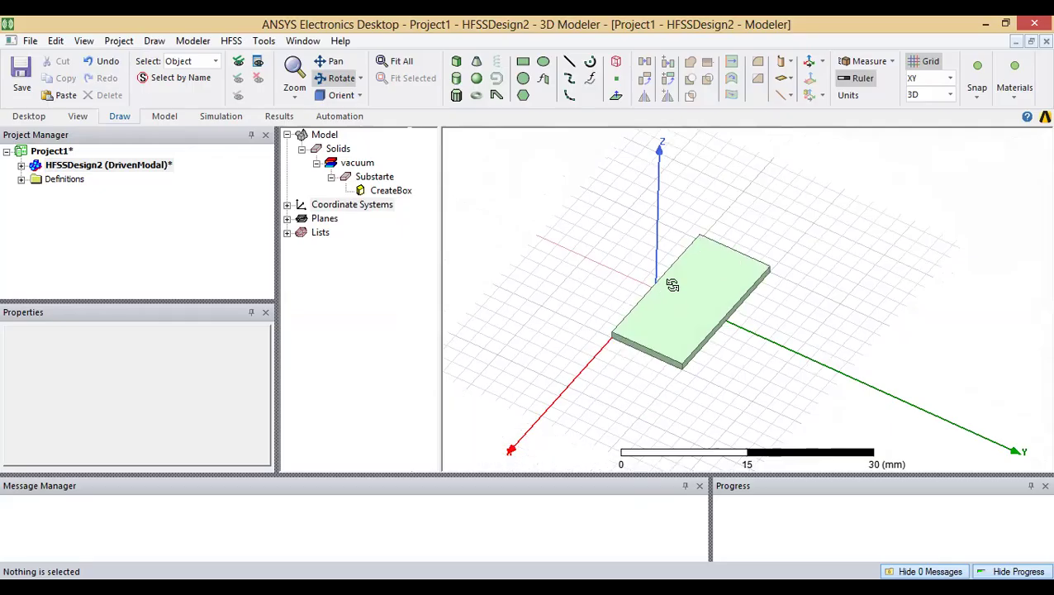
# Step: Undo the shift along the X axis and set the position in Substarte's CreateBox command to 0, -5, 0 mm
pyautogui.hotkey('ctrl', 'z')
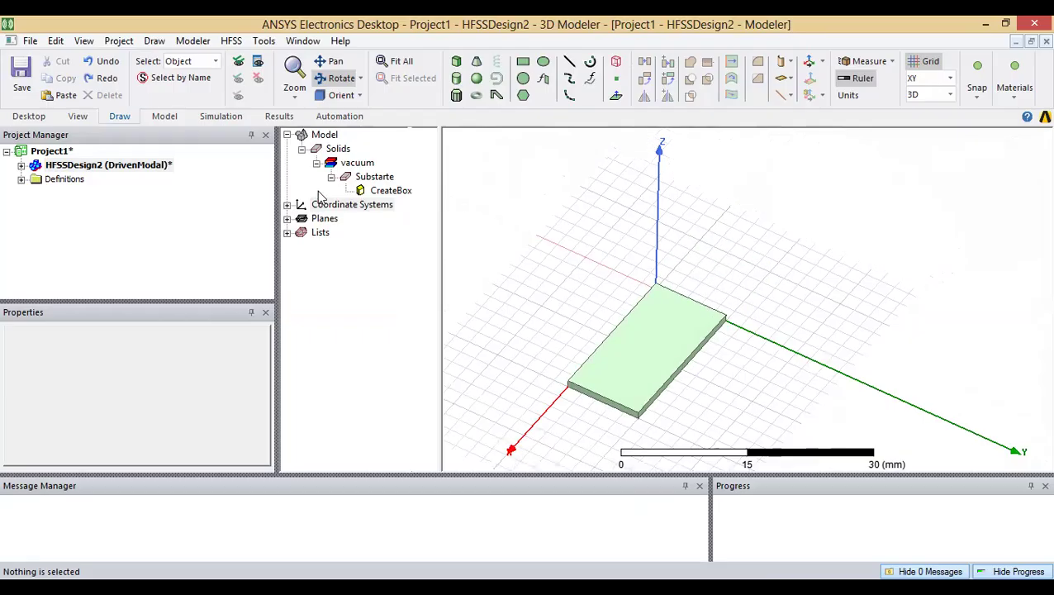
pyautogui.click(391, 191)
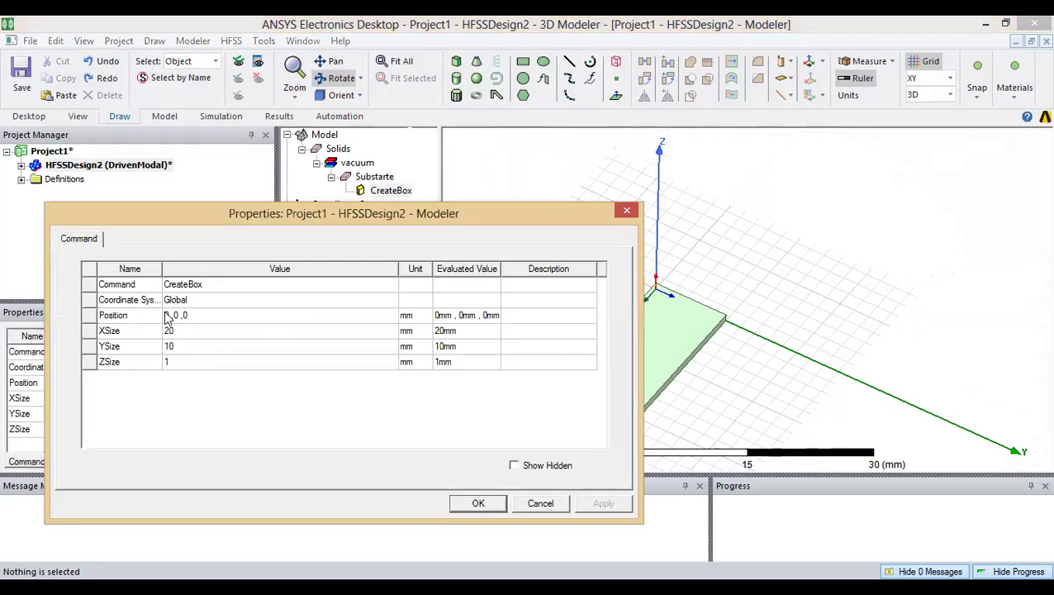
pyautogui.click(178, 315)
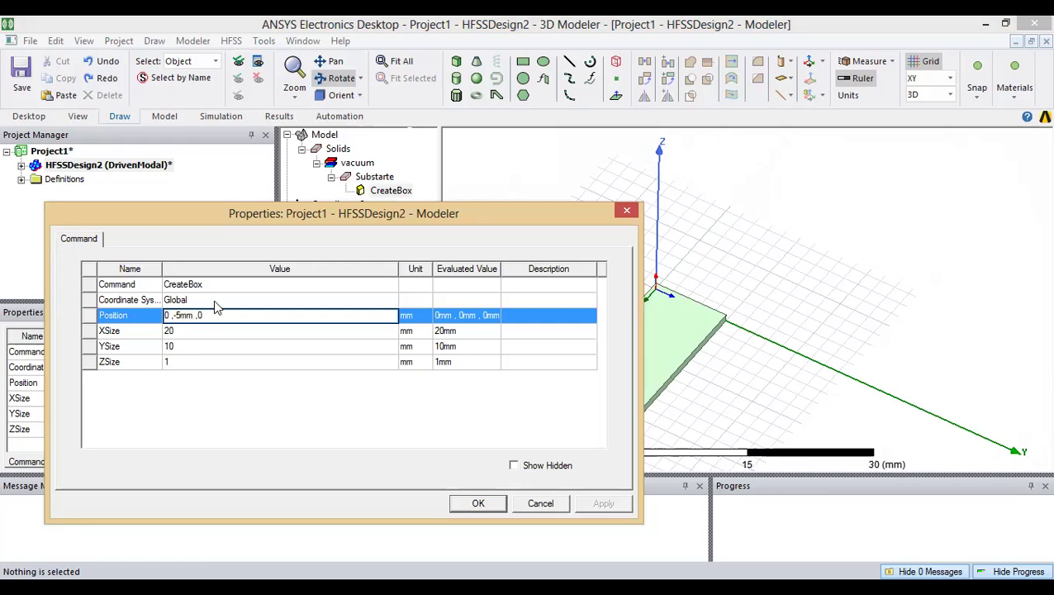
pyautogui.click(209, 348)
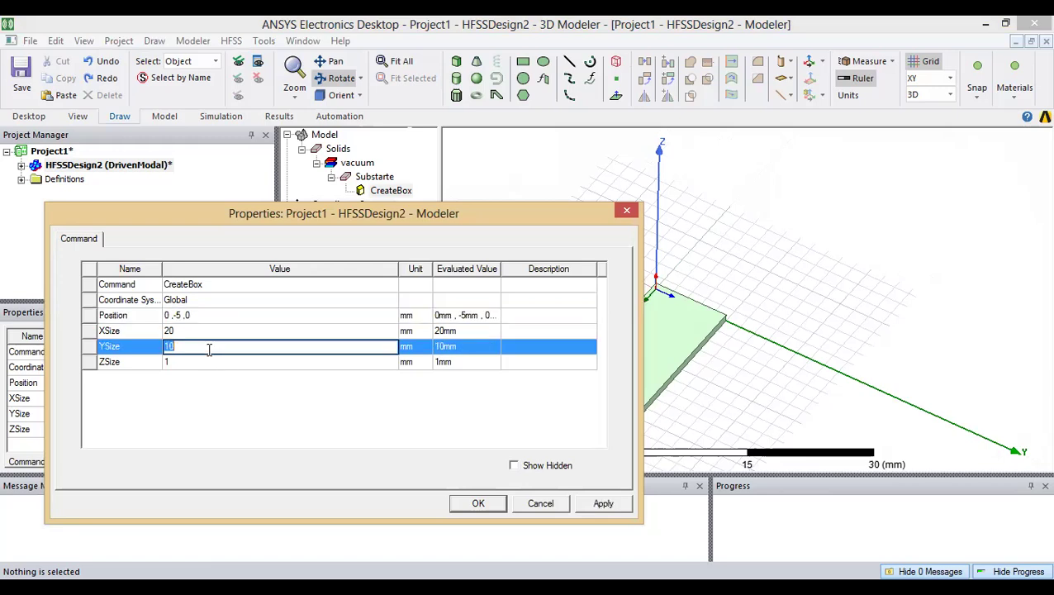
pyautogui.click(598, 502)
pyautogui.click(478, 503)
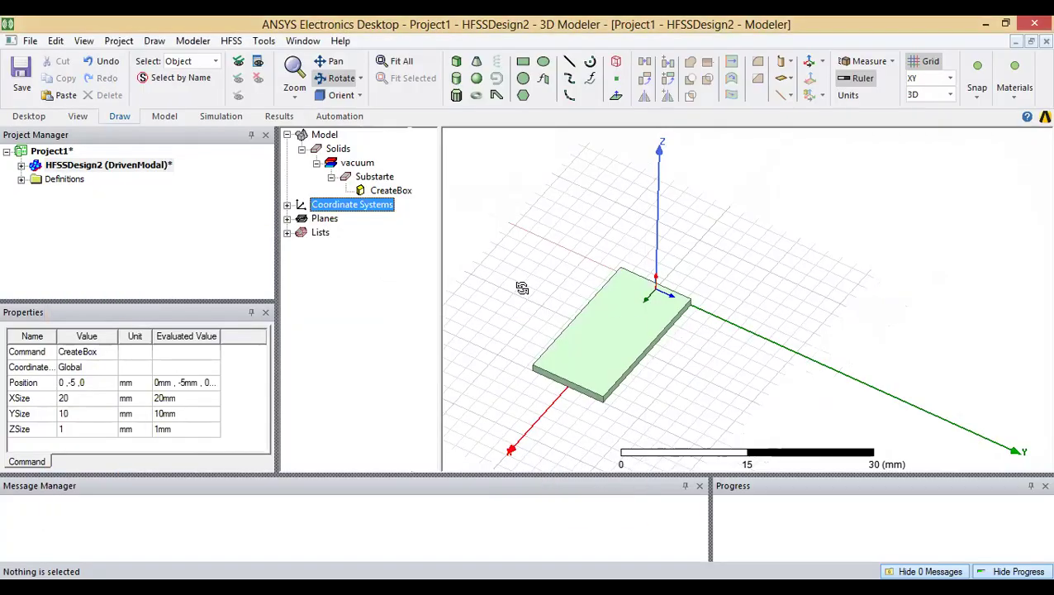
# Step: Try an XSize of -20 mm in Substarte's CreateBox command, view the flipped box, and undo the change
pyautogui.click(384, 191)
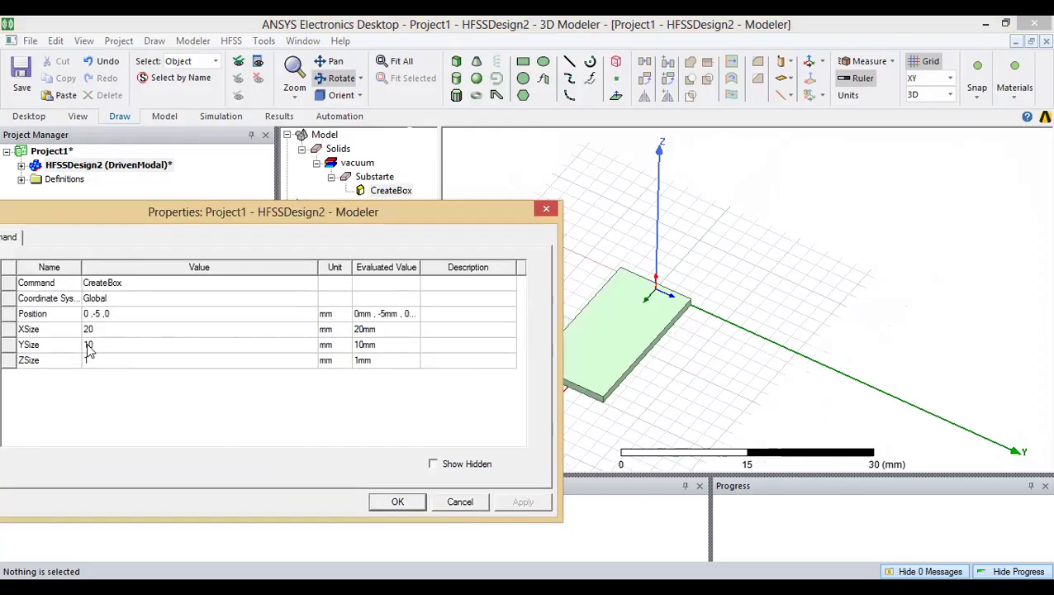
pyautogui.click(89, 347)
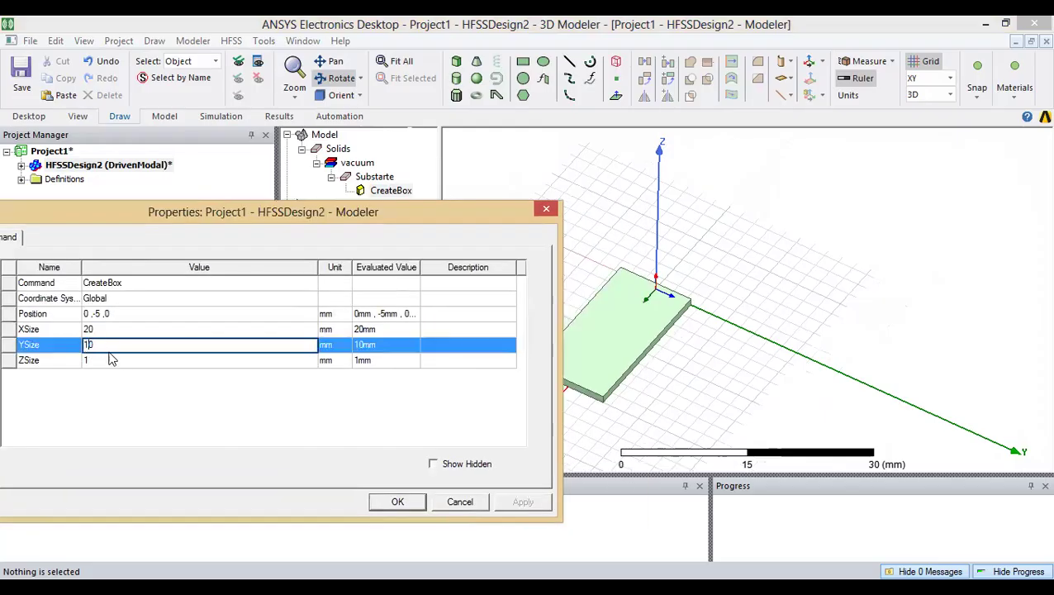
pyautogui.click(124, 329)
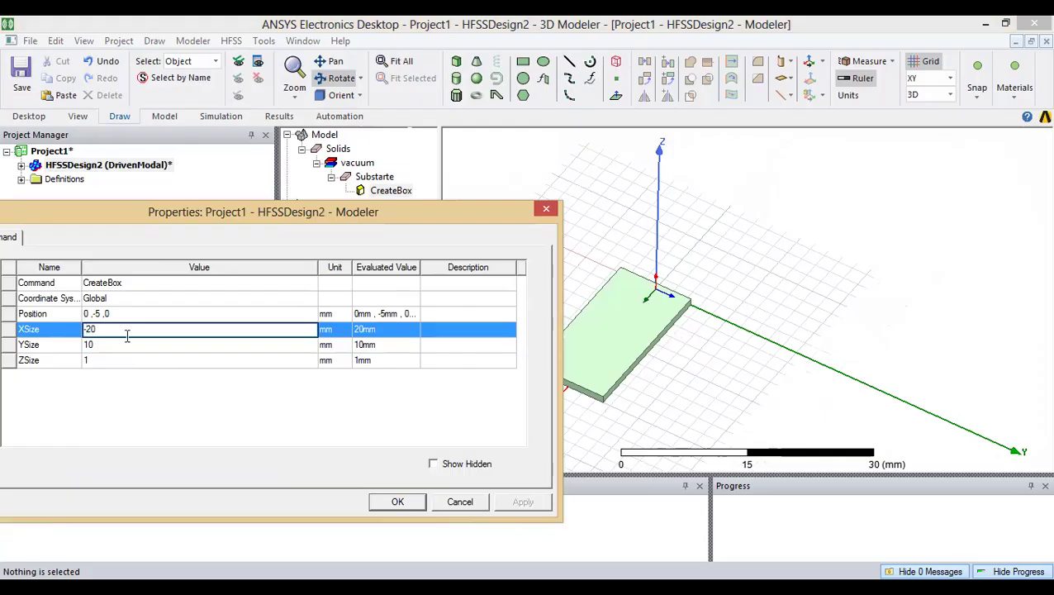
pyautogui.write('-')
pyautogui.press('Return')
pyautogui.click(527, 499)
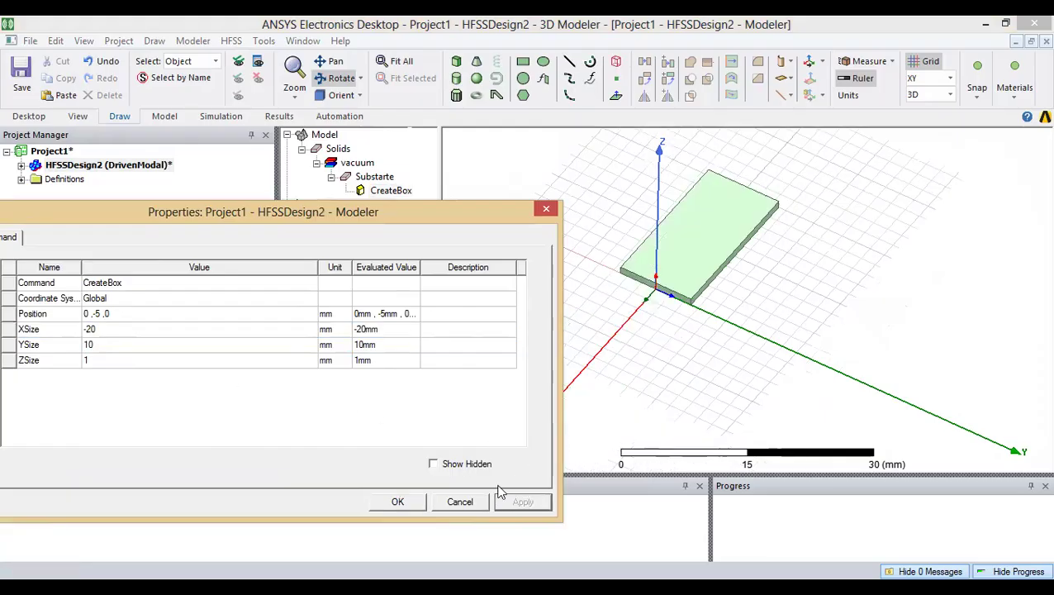
pyautogui.click(399, 500)
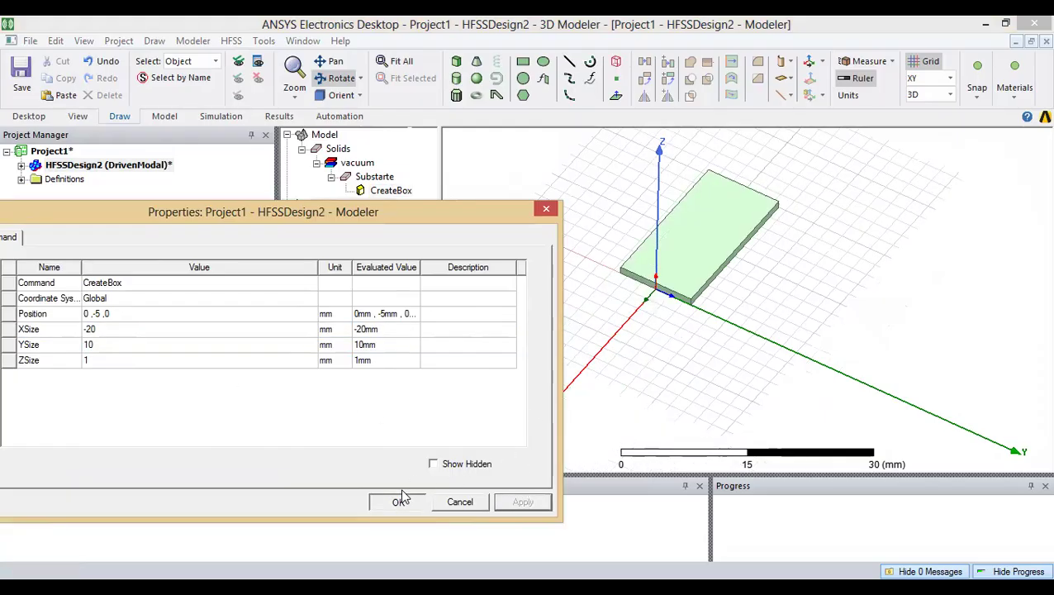
pyautogui.moveTo(676, 419)
pyautogui.mouseDown()
pyautogui.moveTo(726, 217)
pyautogui.moveTo(883, 369)
pyautogui.moveTo(877, 386)
pyautogui.moveTo(638, 246)
pyautogui.moveTo(641, 218)
pyautogui.moveTo(633, 244)
pyautogui.mouseUp()
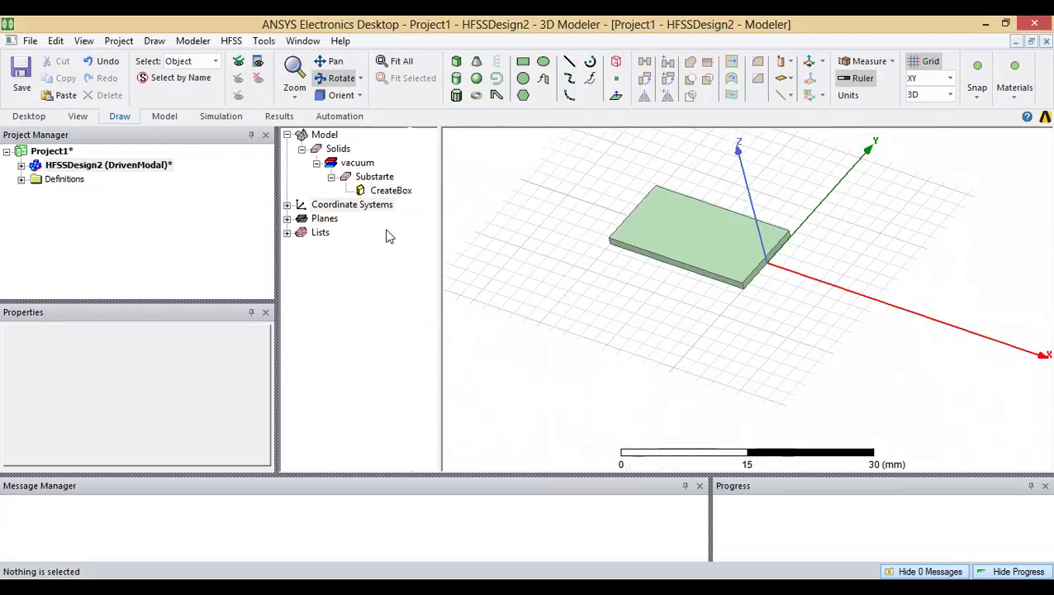
pyautogui.hotkey('ctrl', 'z')
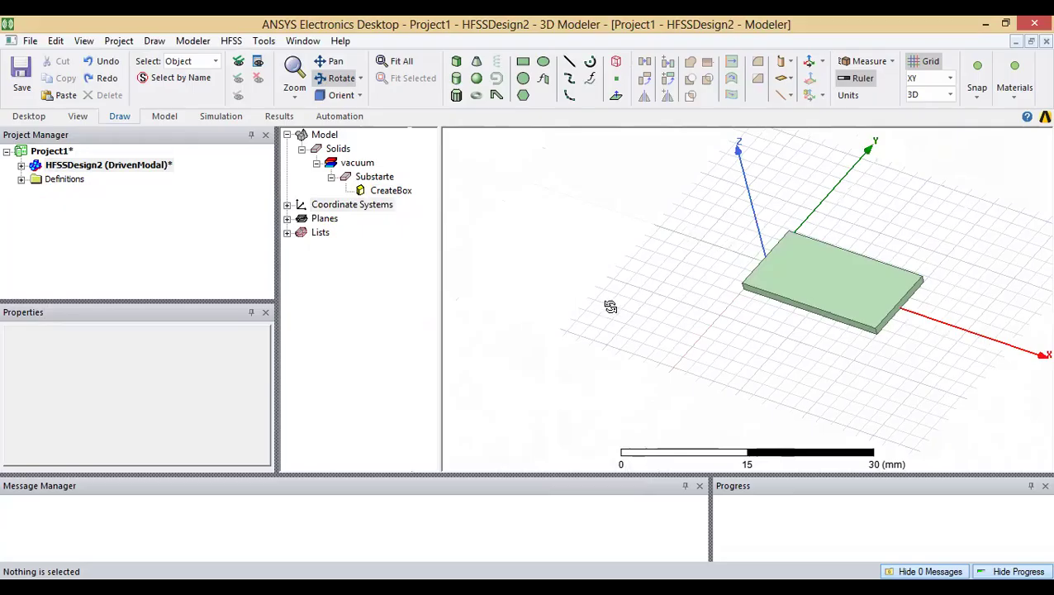
# Step: Examine the box's placement on the axes from several angles and review Substarte's attribute properties
pyautogui.moveTo(605, 341)
pyautogui.mouseDown()
pyautogui.moveTo(582, 325)
pyautogui.moveTo(829, 248)
pyautogui.moveTo(771, 230)
pyautogui.moveTo(745, 311)
pyautogui.moveTo(764, 322)
pyautogui.moveTo(583, 353)
pyautogui.moveTo(595, 377)
pyautogui.moveTo(666, 249)
pyautogui.moveTo(522, 341)
pyautogui.moveTo(480, 381)
pyautogui.moveTo(479, 415)
pyautogui.moveTo(467, 239)
pyautogui.moveTo(488, 317)
pyautogui.moveTo(570, 352)
pyautogui.moveTo(552, 446)
pyautogui.moveTo(558, 480)
pyautogui.moveTo(536, 468)
pyautogui.moveTo(684, 386)
pyautogui.mouseUp()
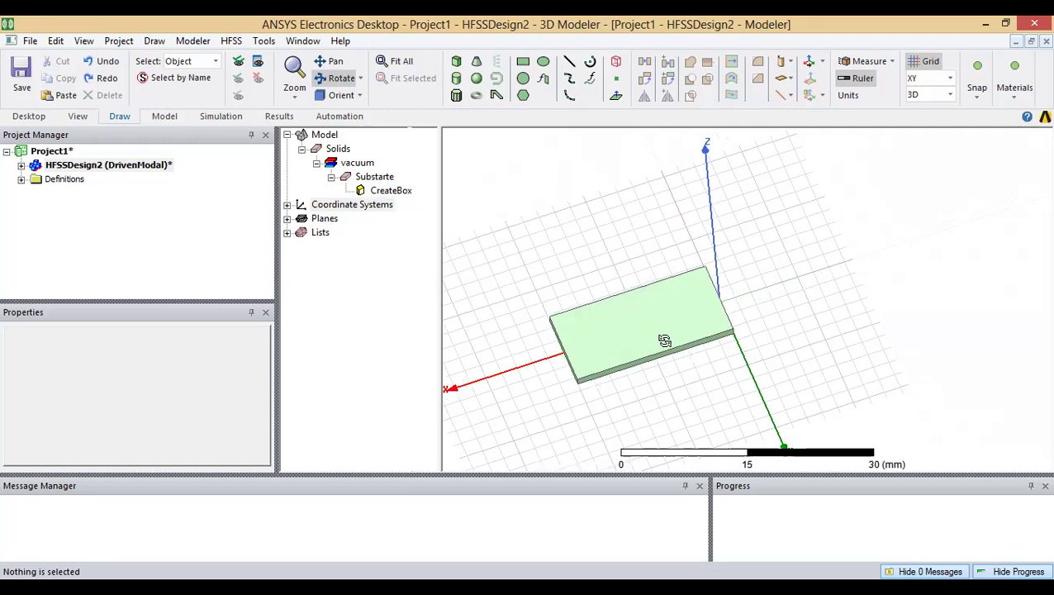
pyautogui.moveTo(657, 351)
pyautogui.mouseDown()
pyautogui.moveTo(640, 326)
pyautogui.moveTo(673, 308)
pyautogui.mouseUp()
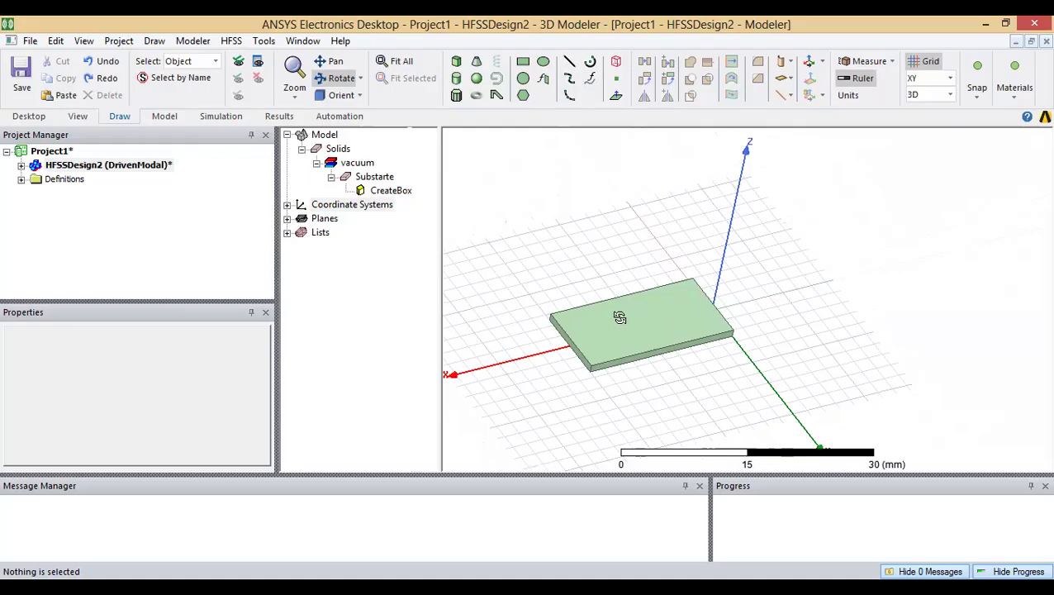
pyautogui.click(369, 184)
pyautogui.click(391, 192)
pyautogui.click(378, 180)
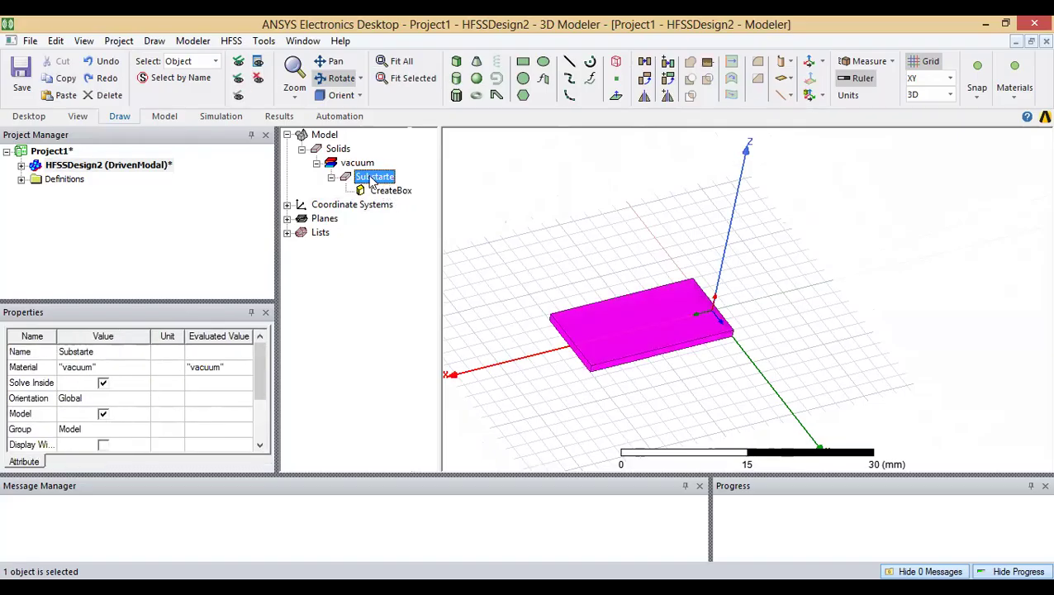
pyautogui.doubleClick(372, 181)
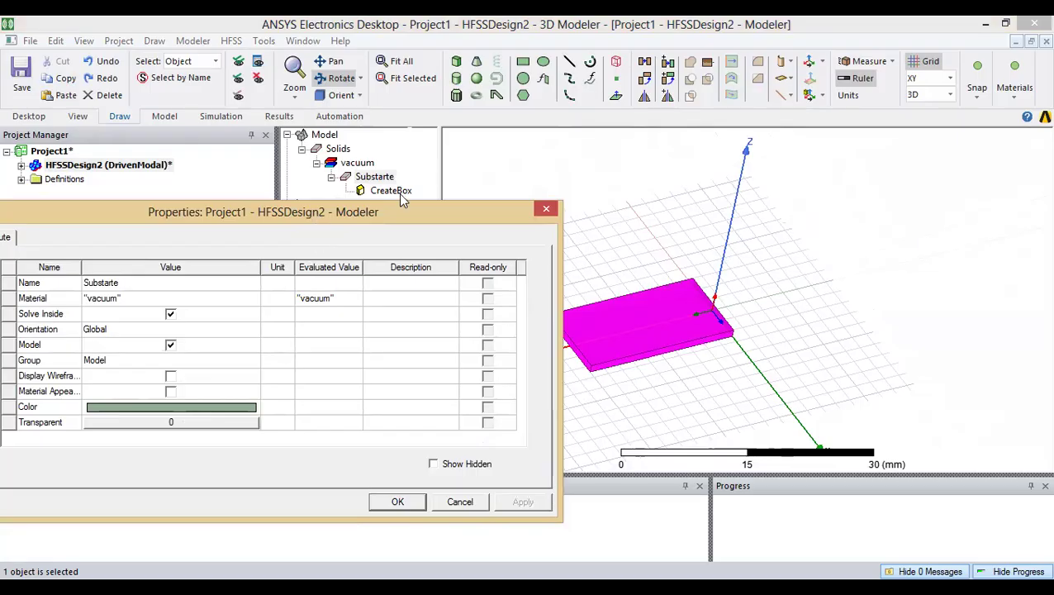
pyautogui.moveTo(318, 215); pyautogui.dragTo(379, 191)
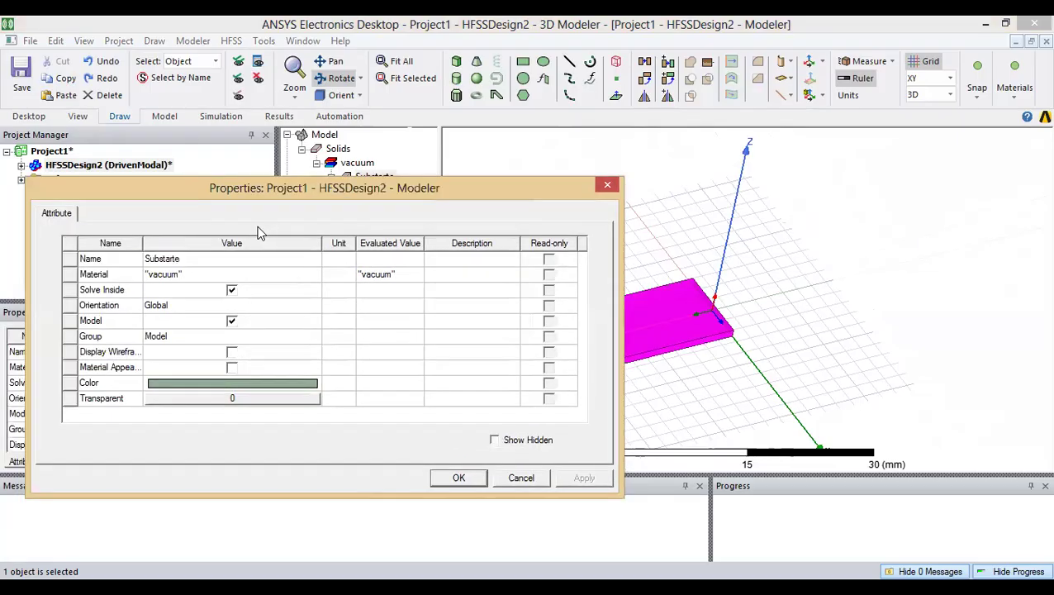
pyautogui.click(609, 188)
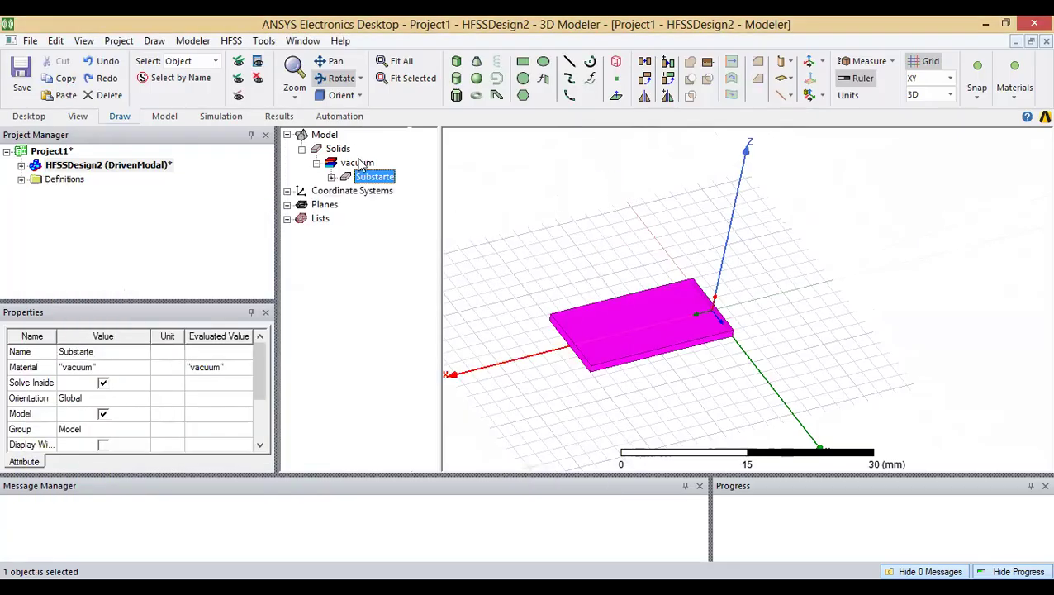
# Step: Draw a cylinder centred at 0, 0, 1 mm on Substarte's top edge, with radius about 2.8 mm and height about 11 mm
pyautogui.click(456, 80)
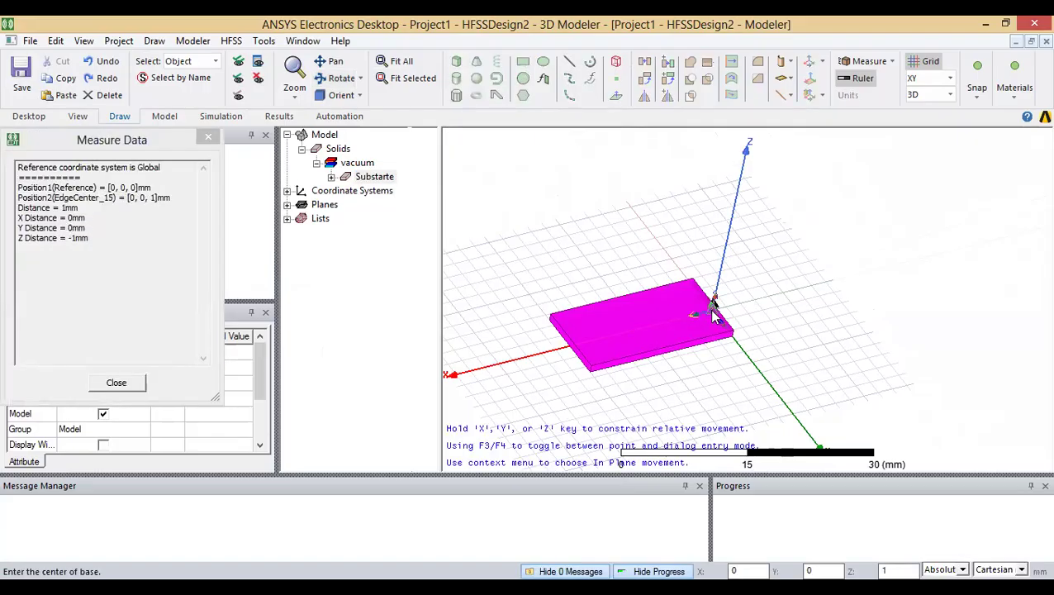
pyautogui.click(712, 304)
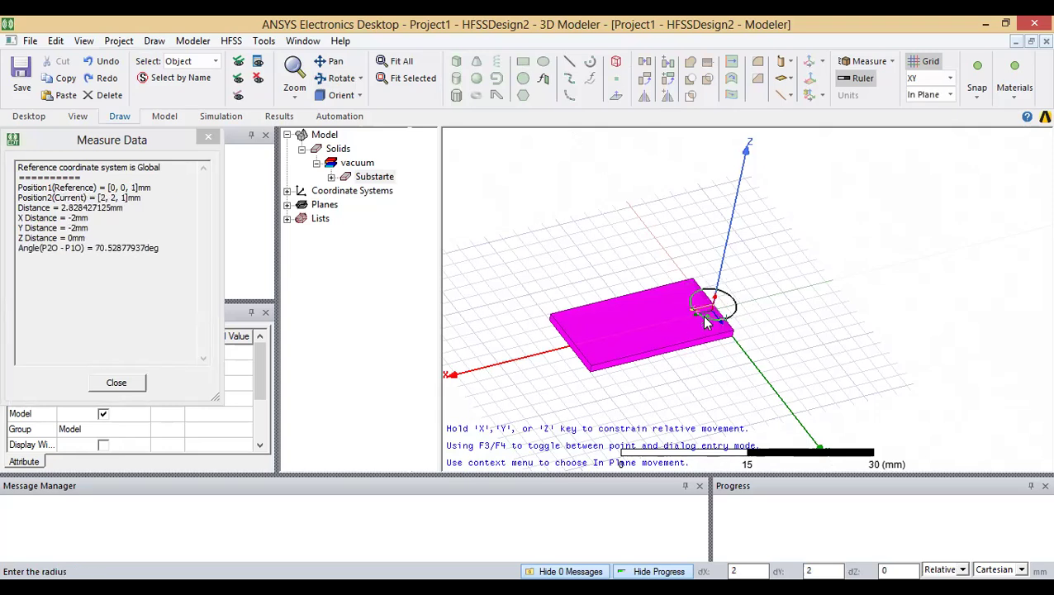
pyautogui.click(706, 322)
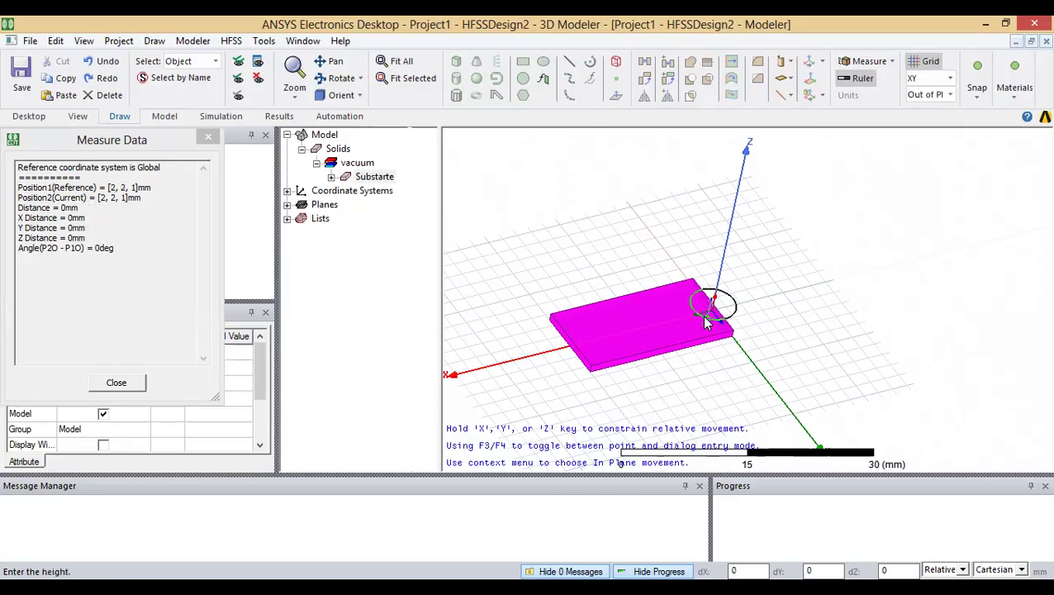
pyautogui.click(712, 259)
pyautogui.keyDown('alt'); pyautogui.moveTo(718, 307); pyautogui.dragTo(822, 361); pyautogui.keyUp('alt')
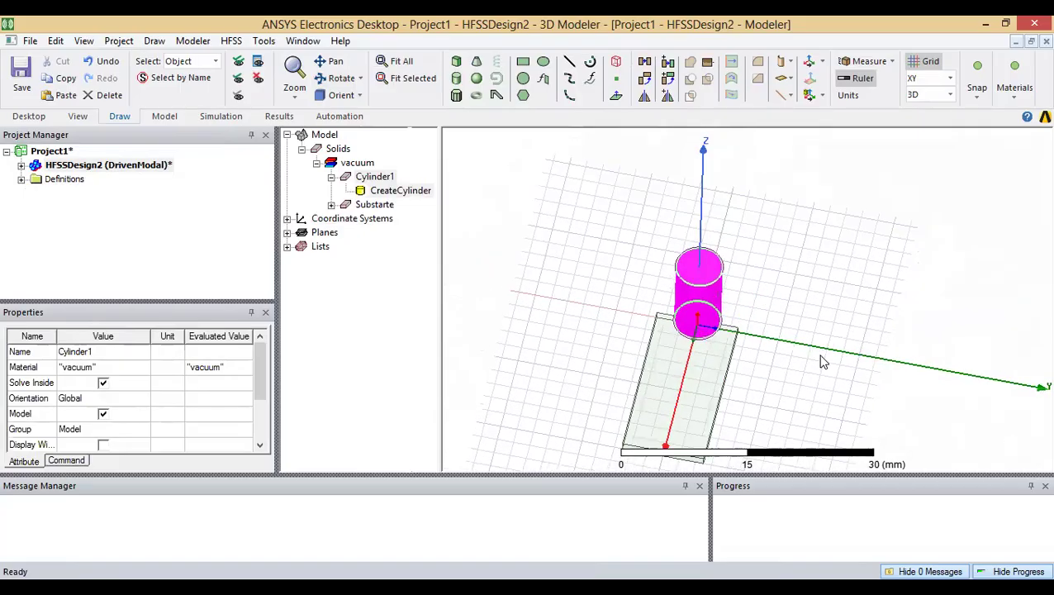
pyautogui.click(693, 347)
pyautogui.keyDown('alt'); pyautogui.moveTo(694, 347); pyautogui.dragTo(823, 344); pyautogui.keyUp('alt')
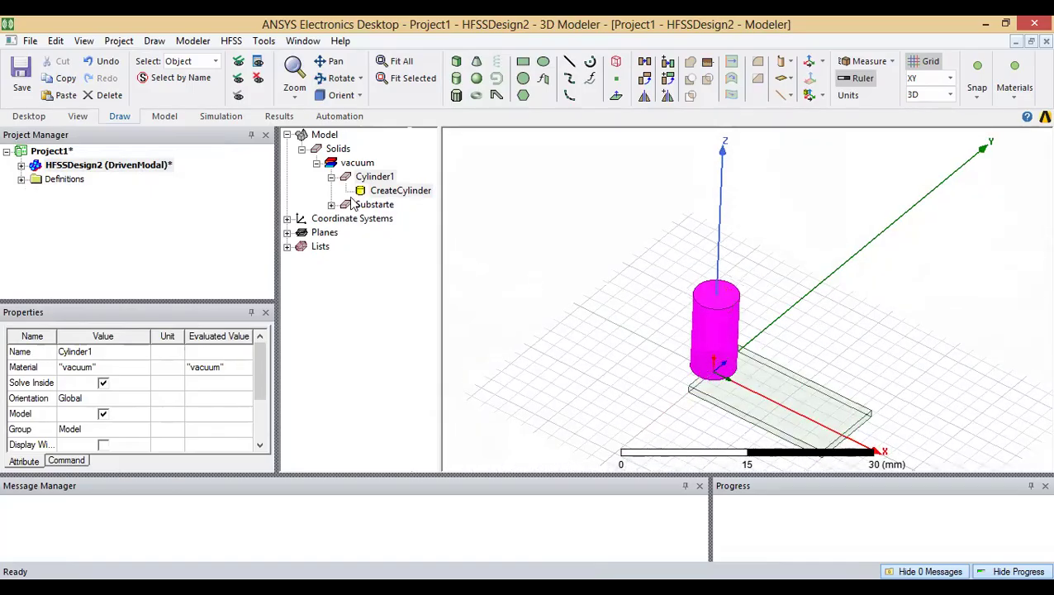
# Step: Rename the cylinder as DR in its attribute properties
pyautogui.click(368, 181)
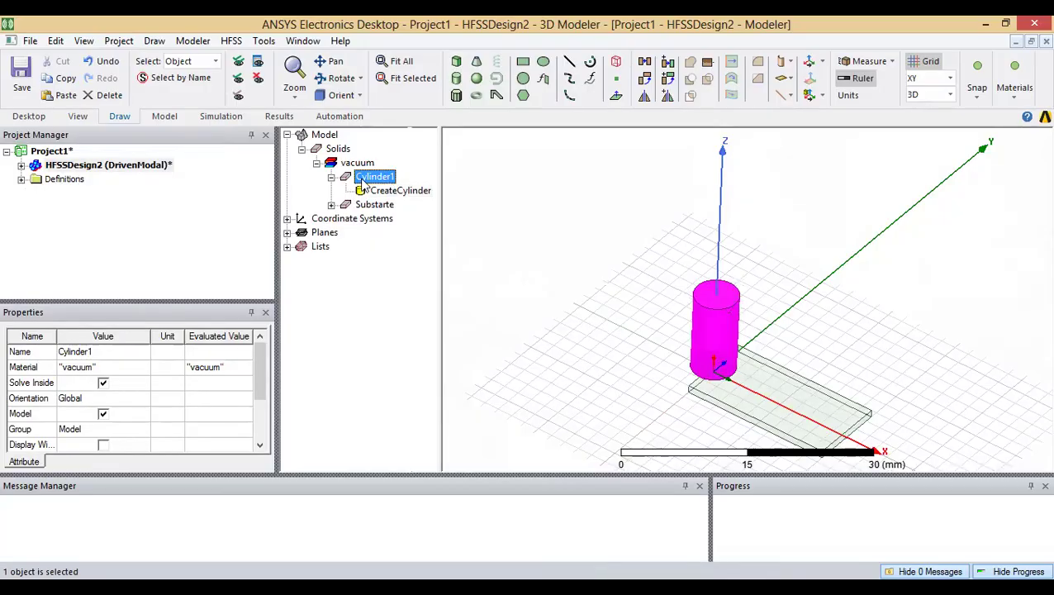
pyautogui.doubleClick(374, 178)
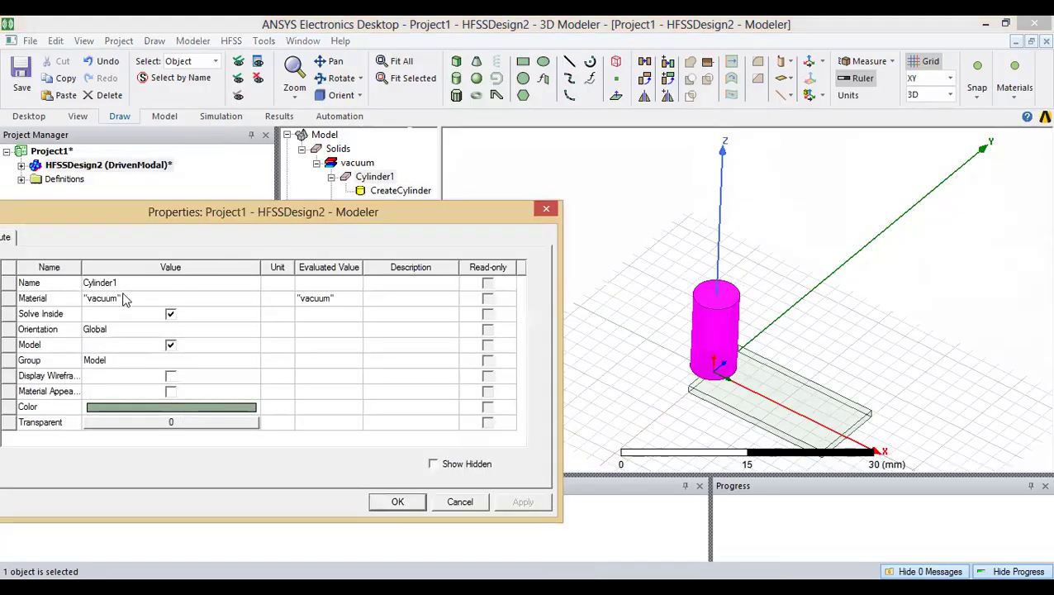
pyautogui.click(145, 282)
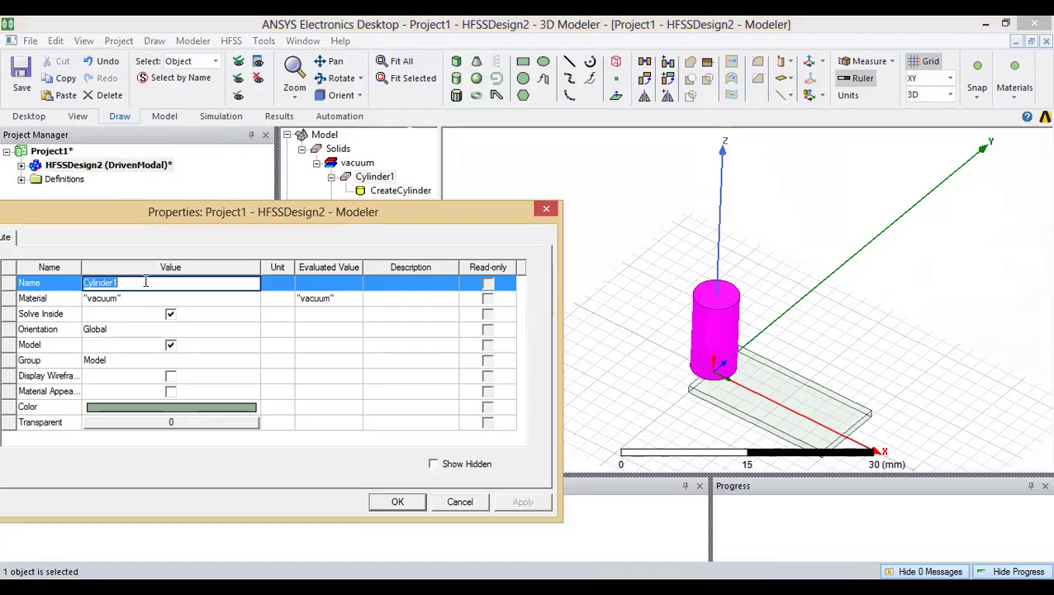
pyautogui.write('DR')
pyautogui.click(397, 502)
# Step: Set the radius to 3 mm and the height to 5 mm in DR's CreateCylinder command
pyautogui.click(399, 206)
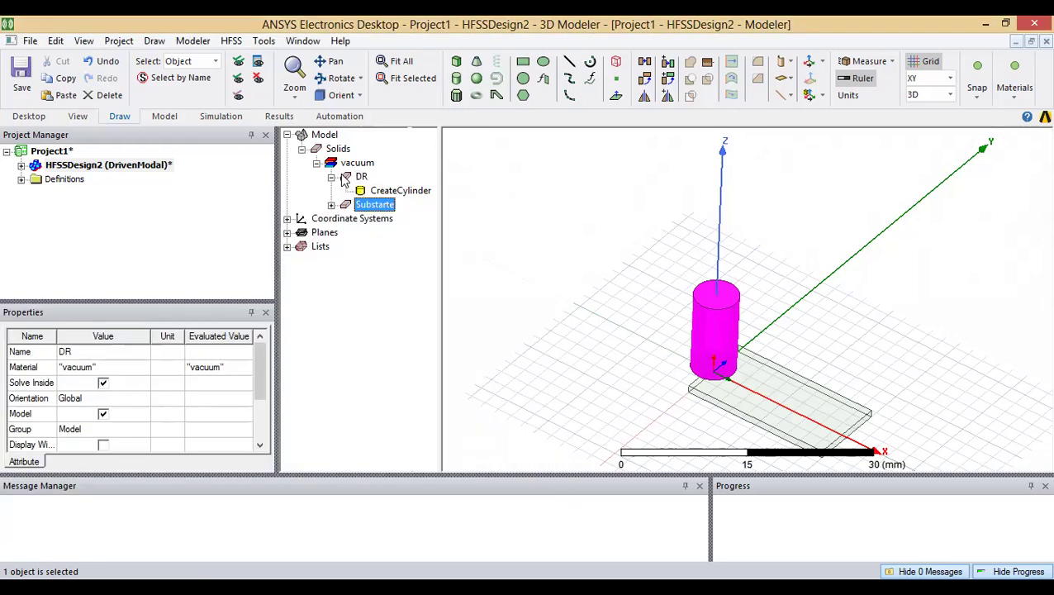
pyautogui.doubleClick(404, 191)
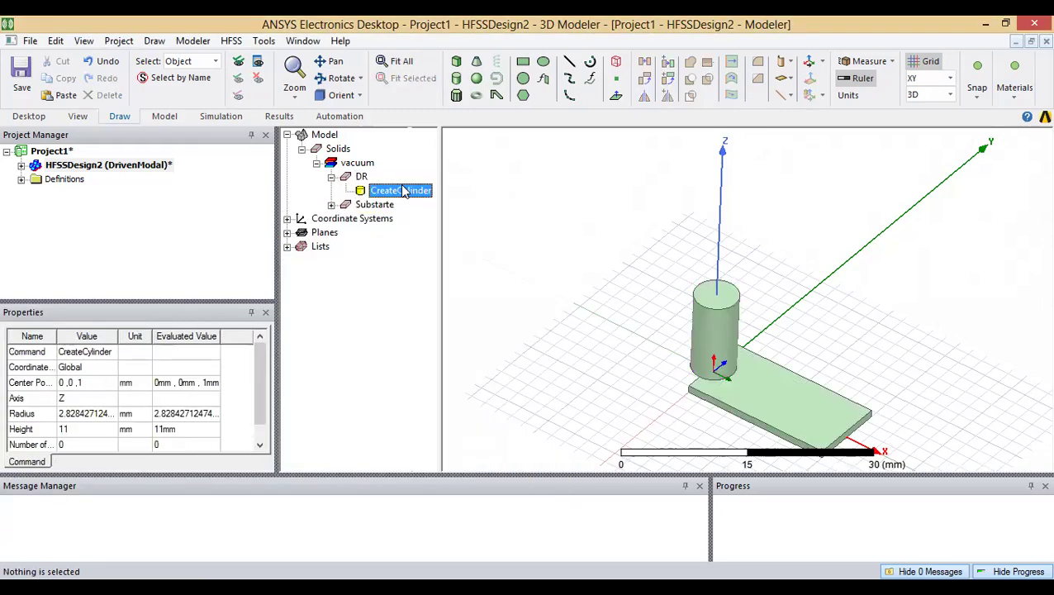
pyautogui.click(143, 314)
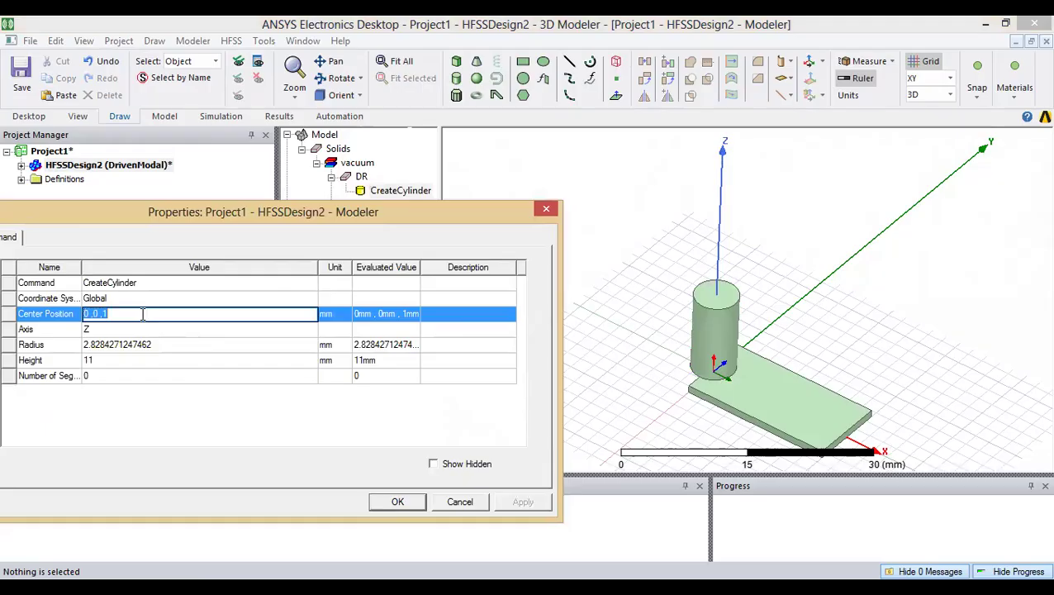
pyautogui.click(161, 344)
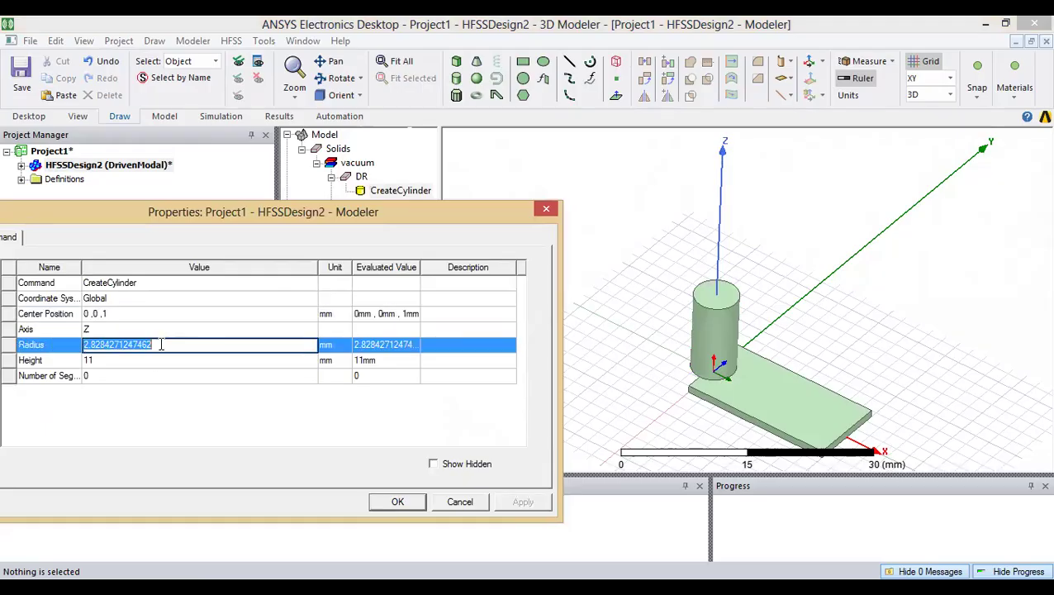
pyautogui.write('3')
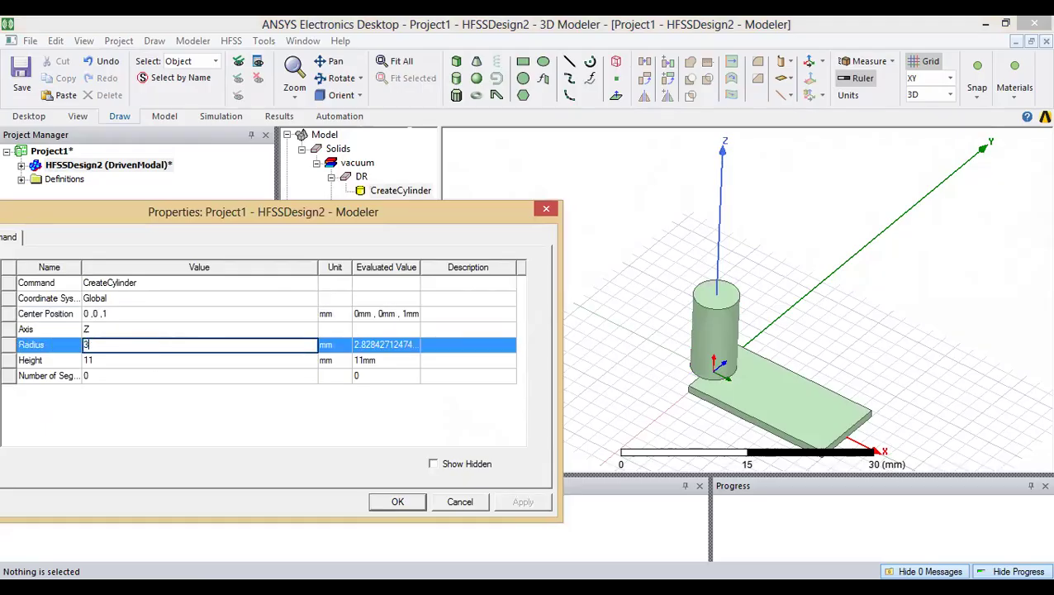
pyautogui.write('mm')
pyautogui.click(159, 360)
pyautogui.write('5')
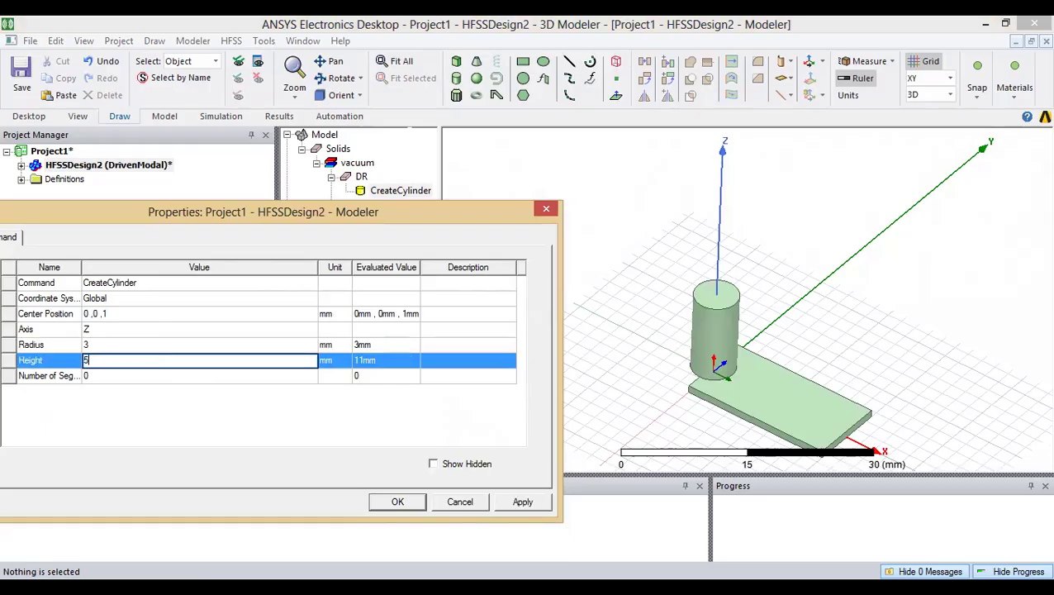
pyautogui.click(335, 445)
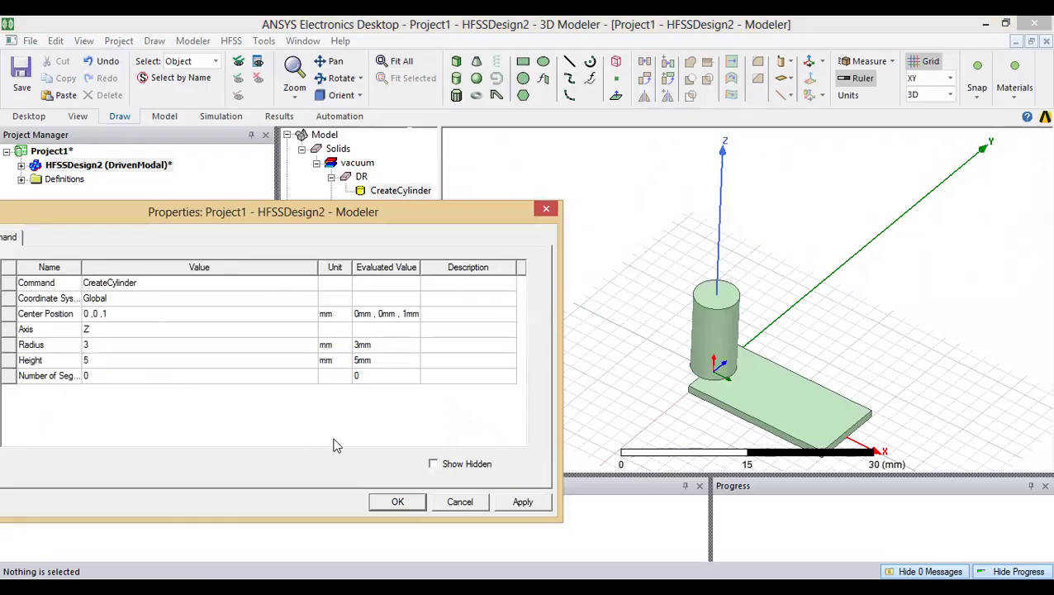
pyautogui.click(521, 501)
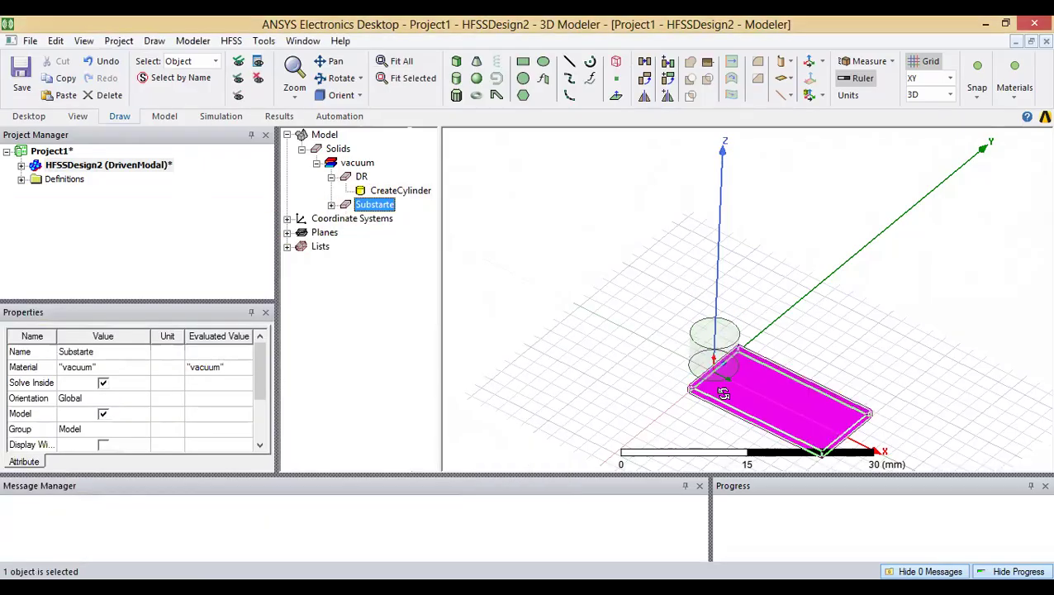
pyautogui.moveTo(722, 390); pyautogui.dragTo(788, 343, button='middle')
pyautogui.scroll(8, 761, 377)
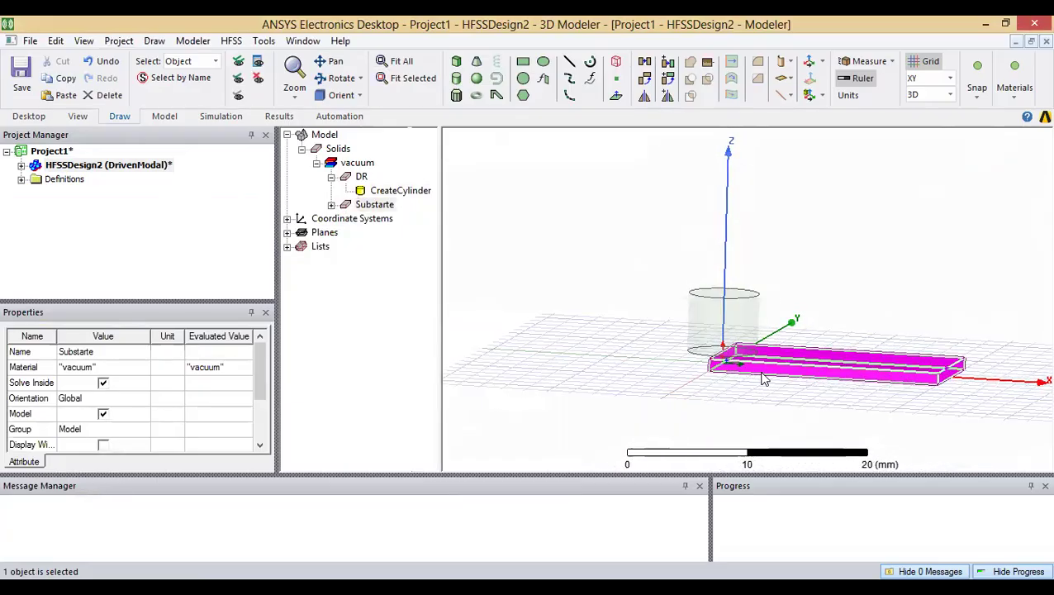
# Step: Examine how the DR cylinder sits on Substarte's edge from side, top and angled views
pyautogui.moveTo(762, 390); pyautogui.dragTo(753, 366, button='middle')
pyautogui.scroll(-2, 754, 366)
pyautogui.moveTo(748, 411); pyautogui.dragTo(722, 344, button='middle')
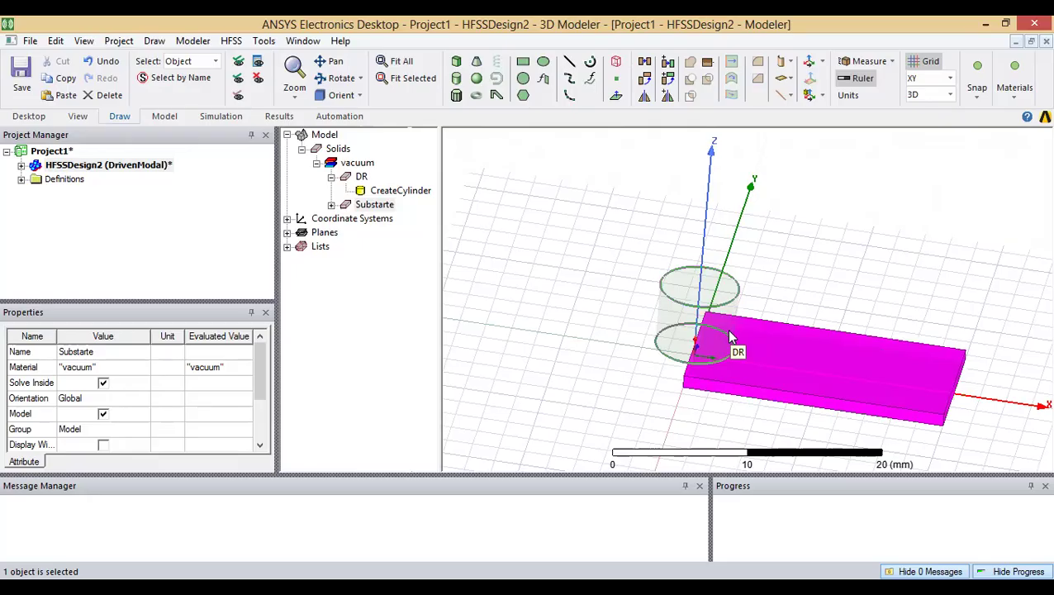
pyautogui.keyDown('alt'); pyautogui.doubleClick(702, 229); pyautogui.keyUp('alt')
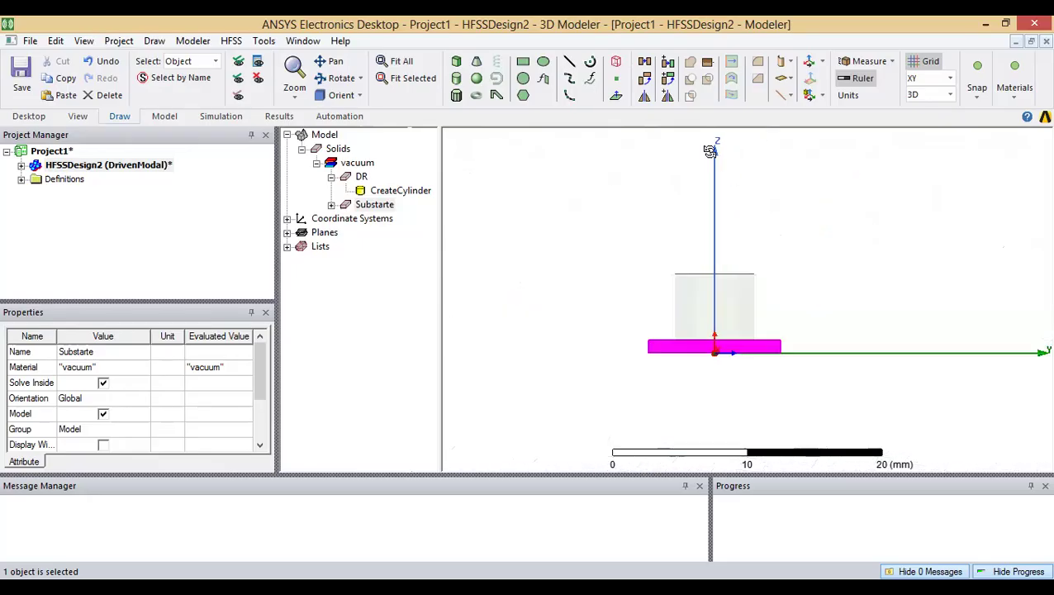
pyautogui.keyDown('alt'); pyautogui.doubleClick(713, 152); pyautogui.keyUp('alt')
pyautogui.keyDown('shift'); pyautogui.moveTo(718, 311); pyautogui.dragTo(706, 284); pyautogui.keyUp('shift')
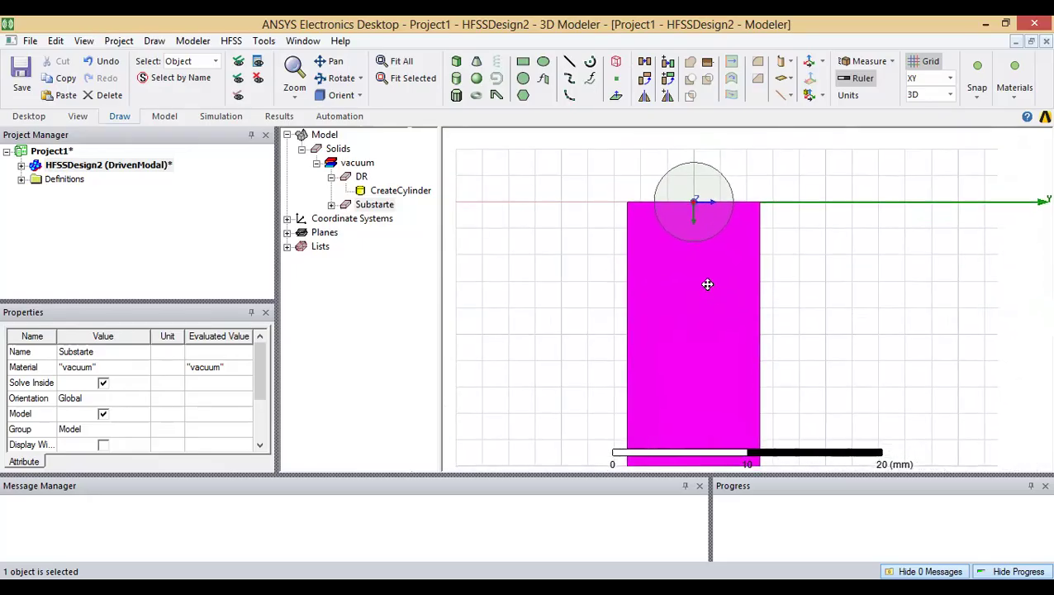
pyautogui.scroll(-2, 712, 289)
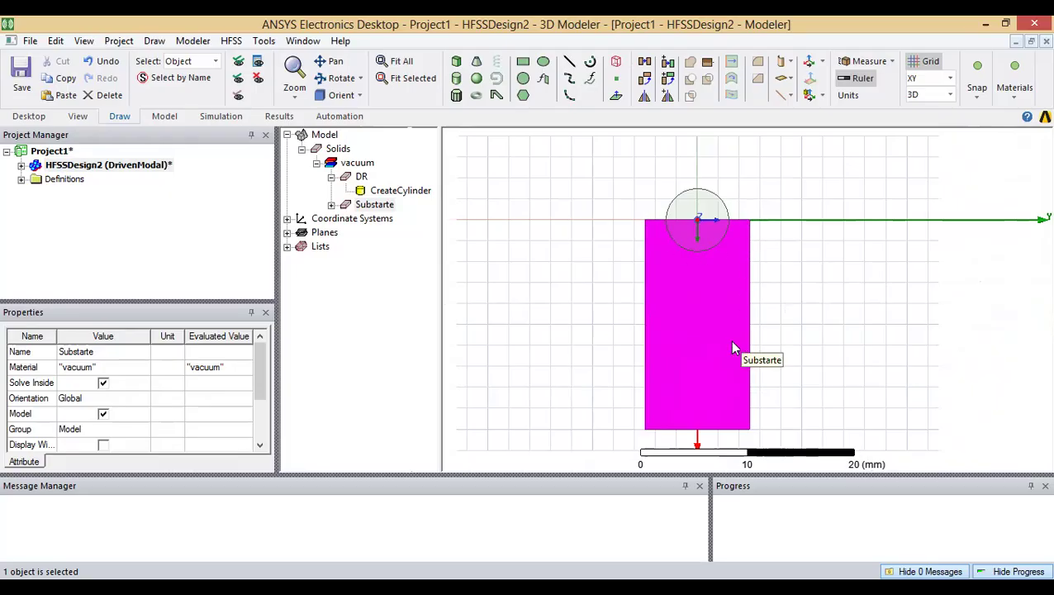
pyautogui.moveTo(666, 354); pyautogui.dragTo(755, 407, button='middle')
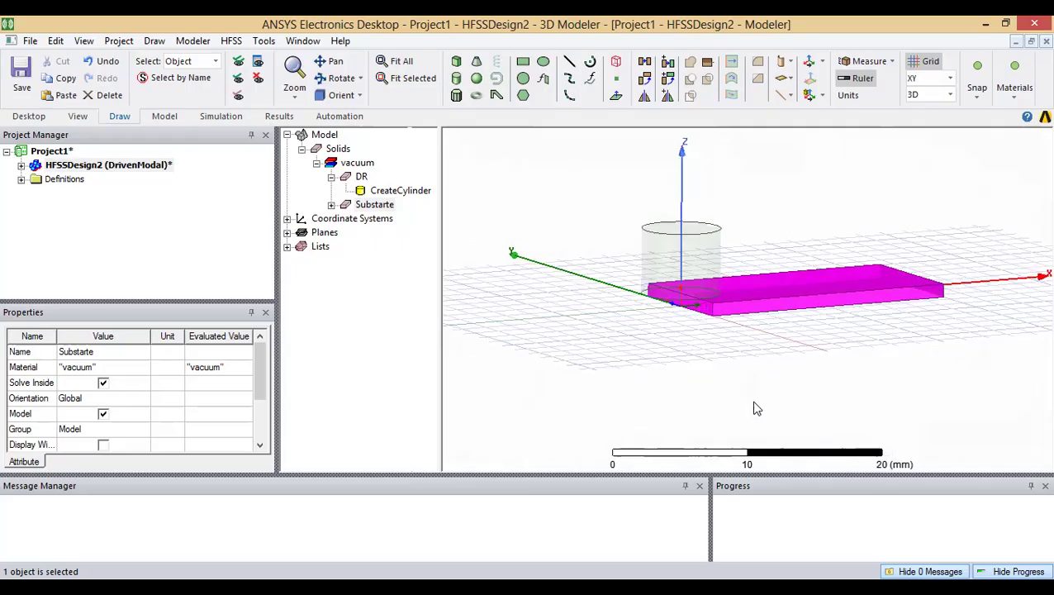
pyautogui.scroll(3, 755, 407)
pyautogui.moveTo(691, 262); pyautogui.dragTo(630, 228, button='middle')
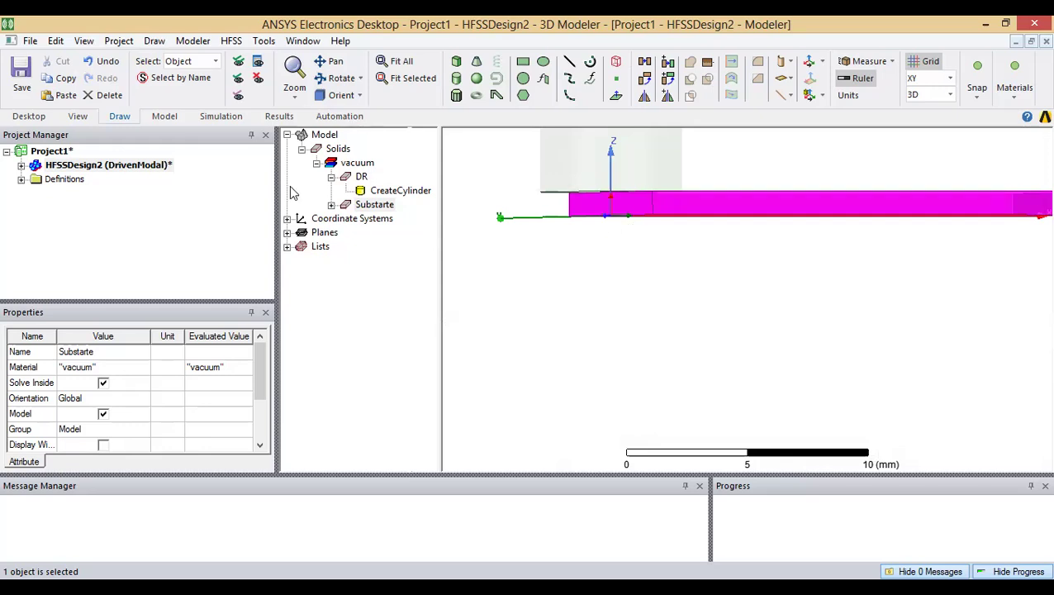
# Step: Review the position in Substarte's CreateBox command properties
pyautogui.click(332, 204)
pyautogui.click(393, 219)
pyautogui.doubleClick(395, 220)
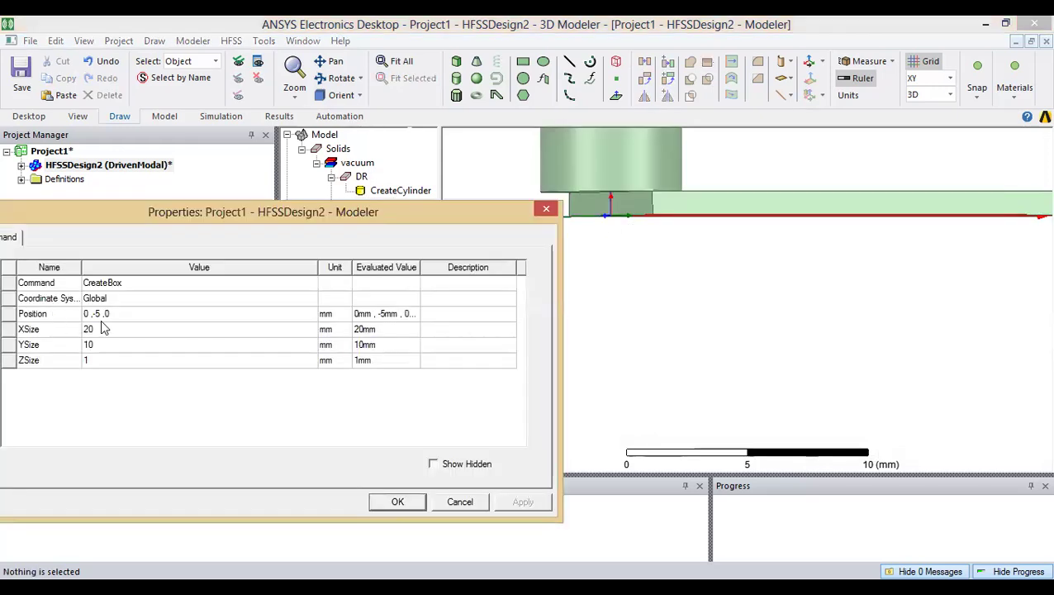
pyautogui.click(122, 320)
pyautogui.click(122, 320)
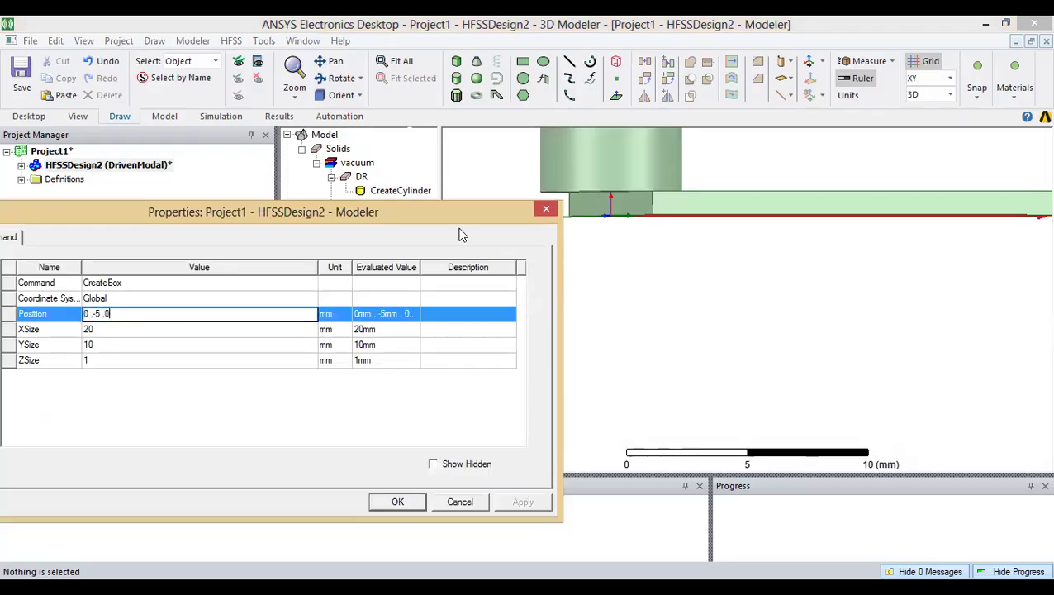
pyautogui.click(544, 212)
# Step: Set the center position to 0, 0, 0 mm in DR's CreateCylinder command and check its overlap with Substarte
pyautogui.click(385, 194)
pyautogui.doubleClick(385, 196)
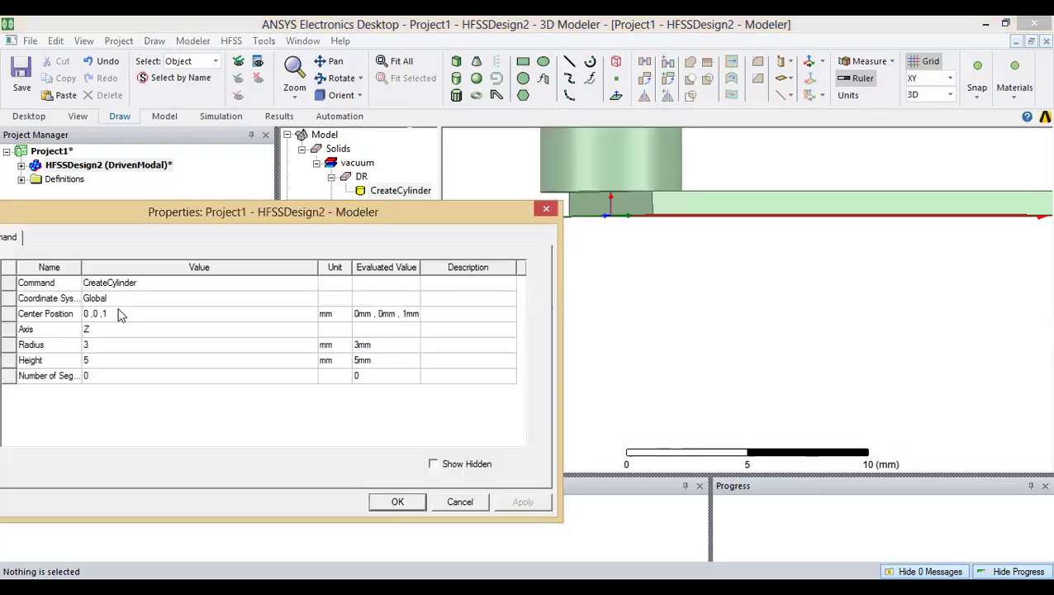
pyautogui.click(127, 319)
pyautogui.click(128, 319)
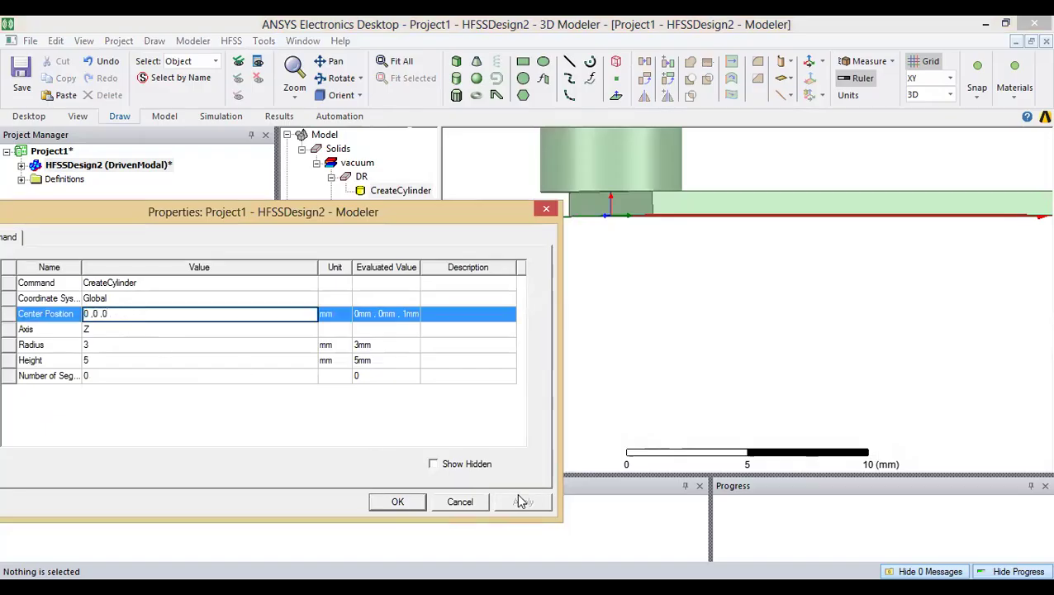
pyautogui.click(480, 413)
pyautogui.click(527, 502)
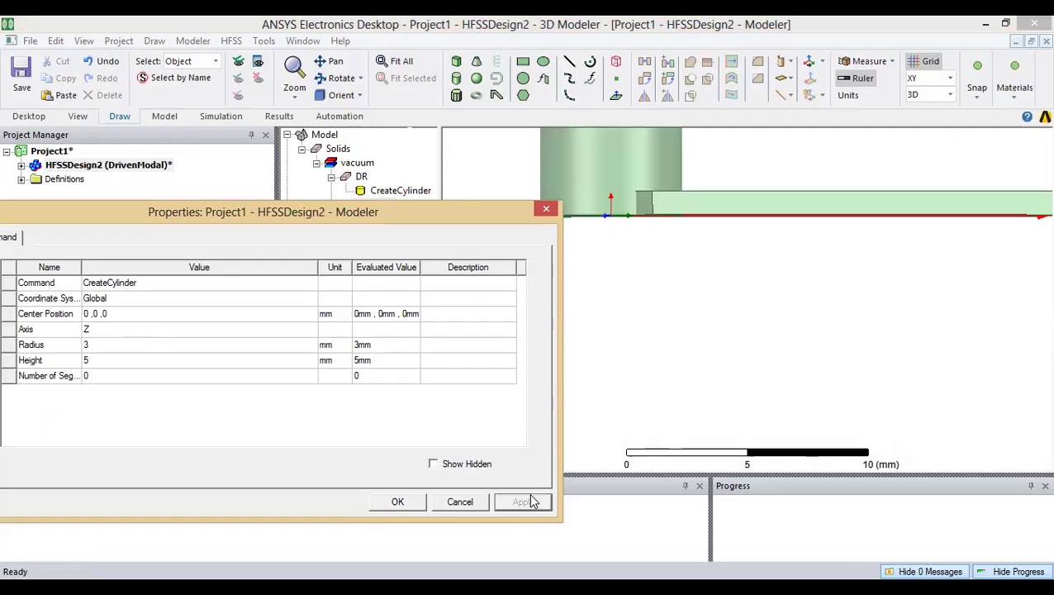
pyautogui.click(401, 502)
pyautogui.moveTo(685, 277); pyautogui.dragTo(605, 412, button='middle')
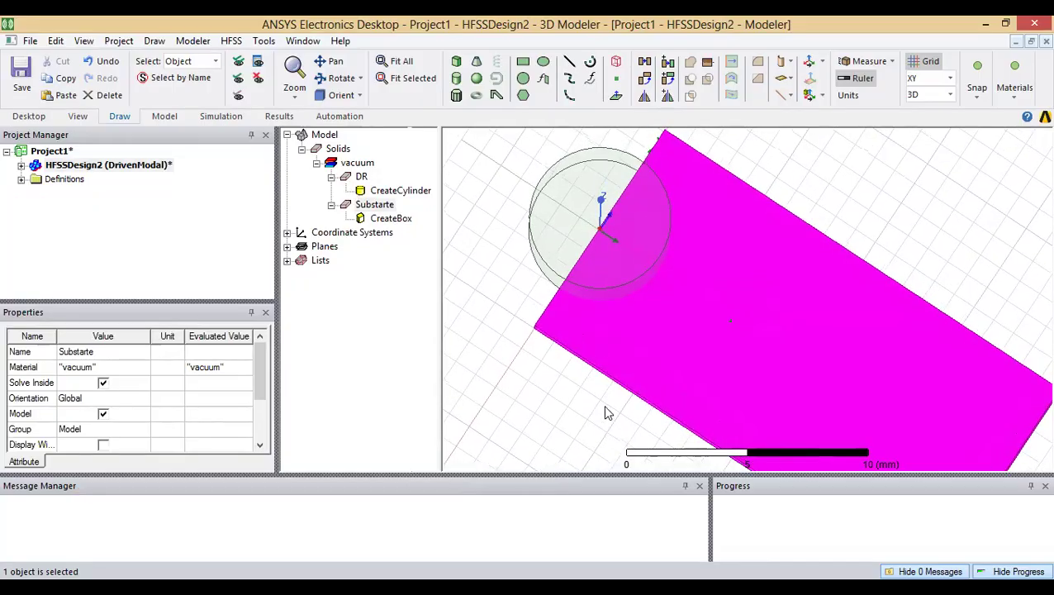
pyautogui.moveTo(624, 318)
pyautogui.mouseDown(button='middle')
pyautogui.moveTo(600, 301)
pyautogui.moveTo(648, 226)
pyautogui.moveTo(669, 395)
pyautogui.mouseUp(button='middle')
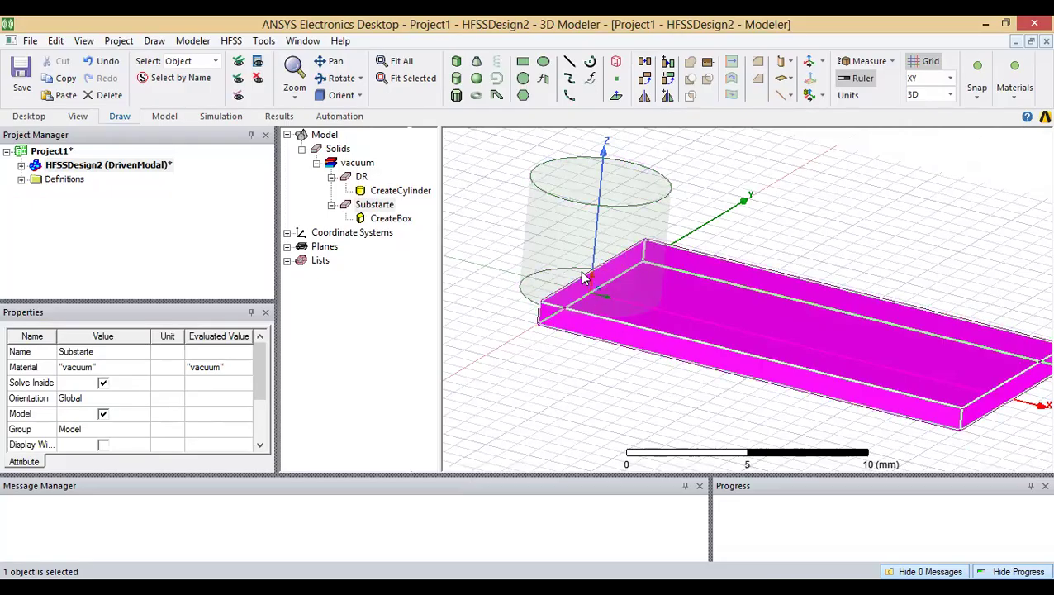
# Step: Subtract DR from Substarte with no cloning of the tool object, and undo the subtraction
pyautogui.click(376, 205)
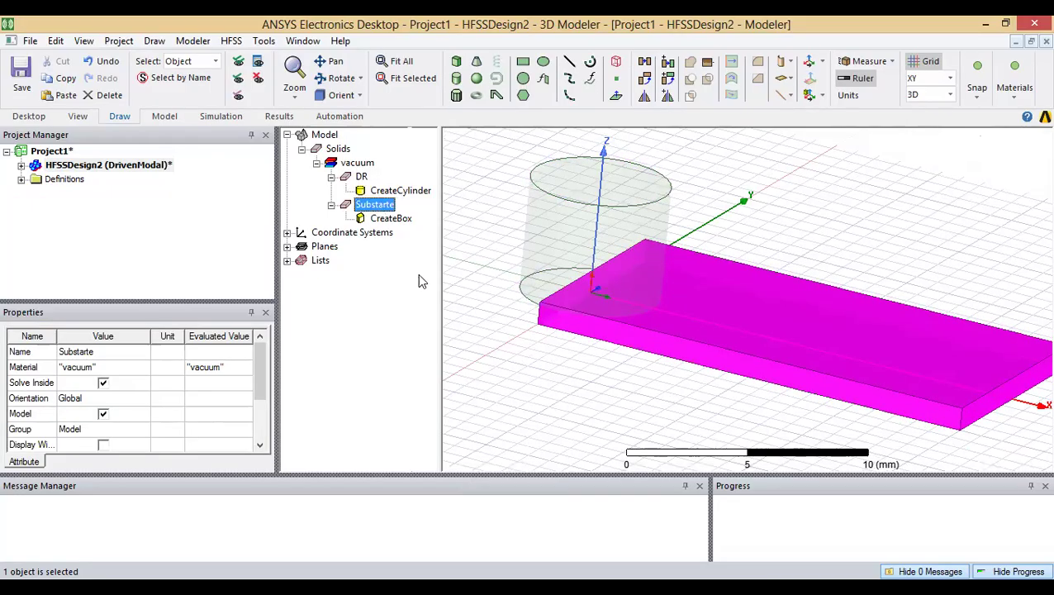
pyautogui.keyDown('ctrl'); pyautogui.click(363, 179); pyautogui.keyUp('ctrl')
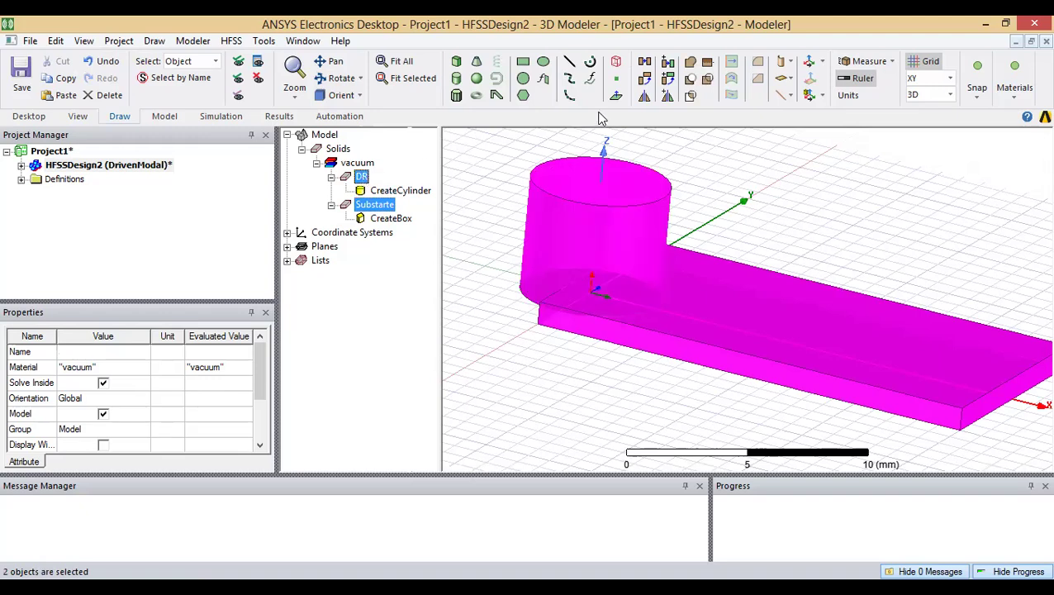
pyautogui.click(690, 79)
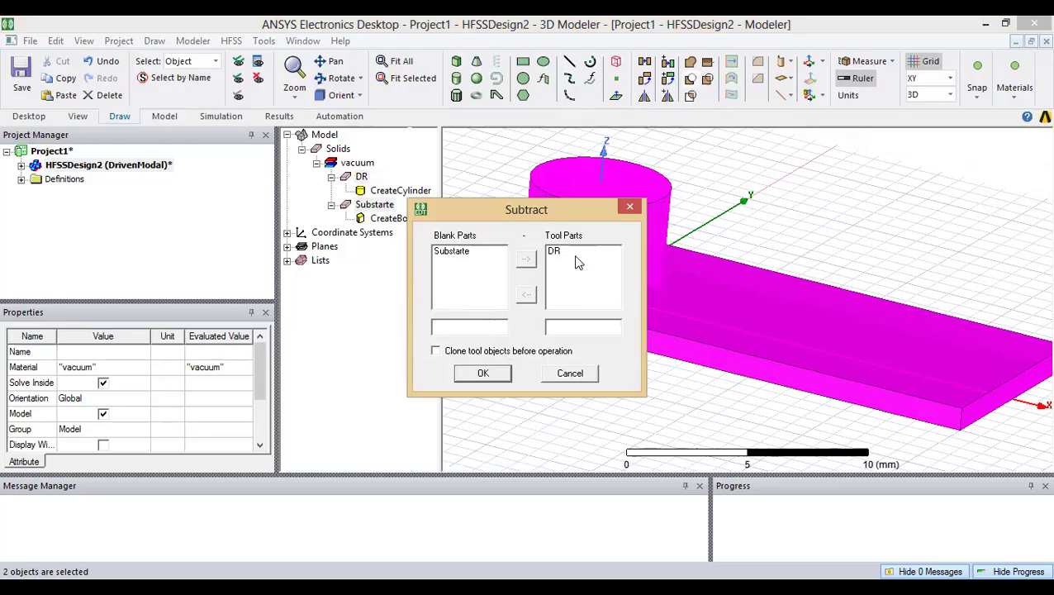
pyautogui.click(483, 373)
pyautogui.keyDown('alt'); pyautogui.moveTo(784, 297); pyautogui.dragTo(829, 308); pyautogui.keyUp('alt')
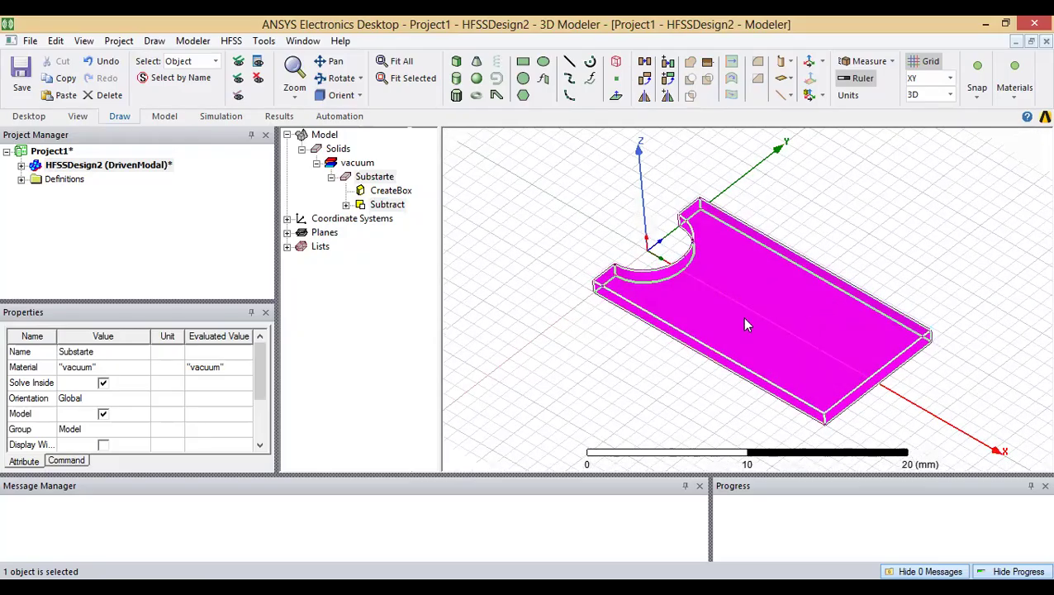
pyautogui.hotkey('ctrl', 'z')
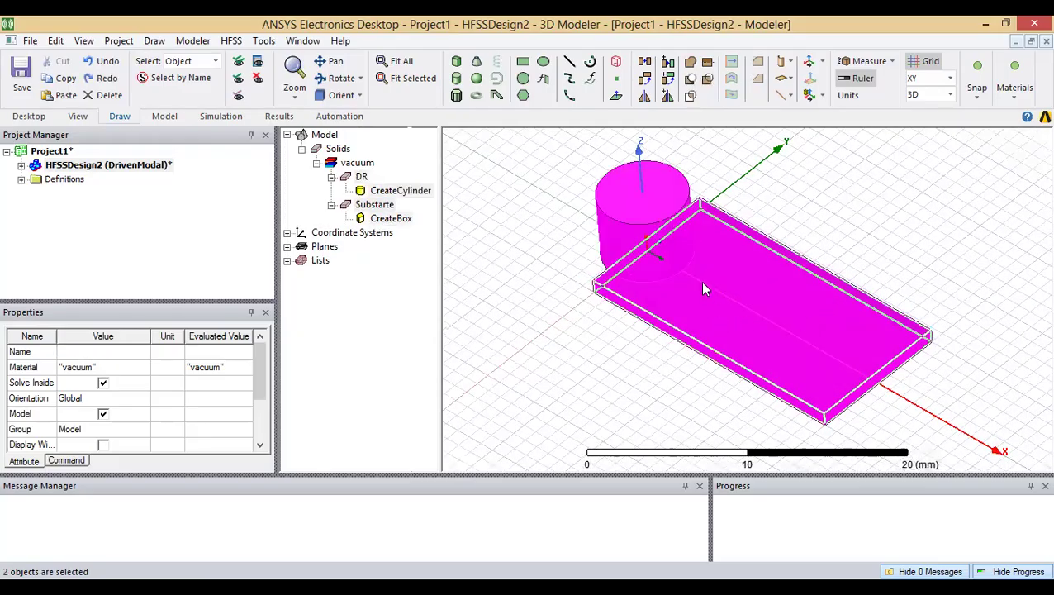
# Step: Subtract Substarte from DR, and undo both this subtraction and the change to DR's center position
pyautogui.keyDown('alt'); pyautogui.moveTo(688, 337); pyautogui.dragTo(739, 268); pyautogui.keyUp('alt')
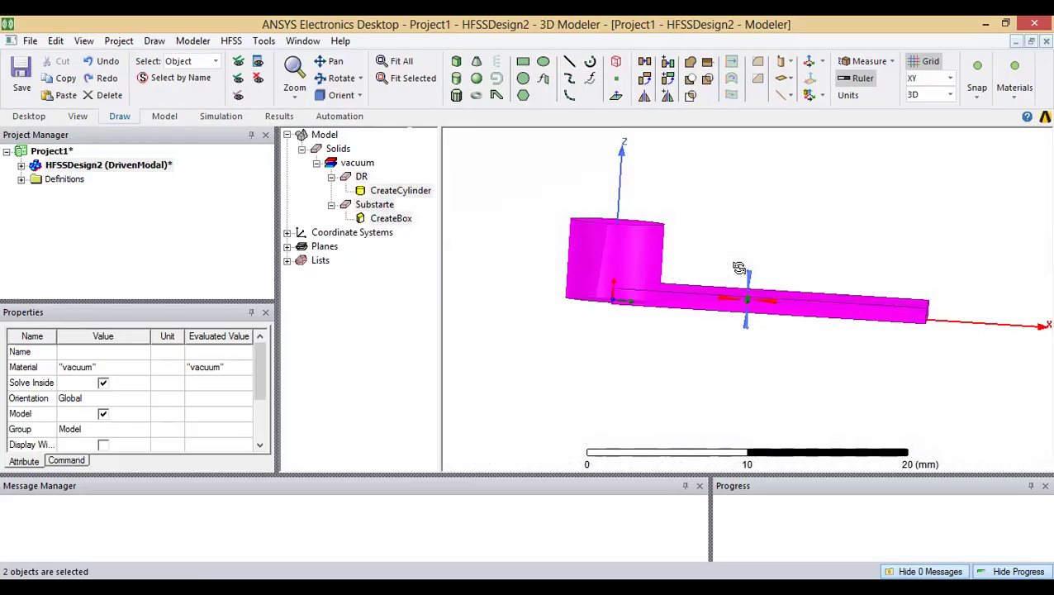
pyautogui.click(363, 178)
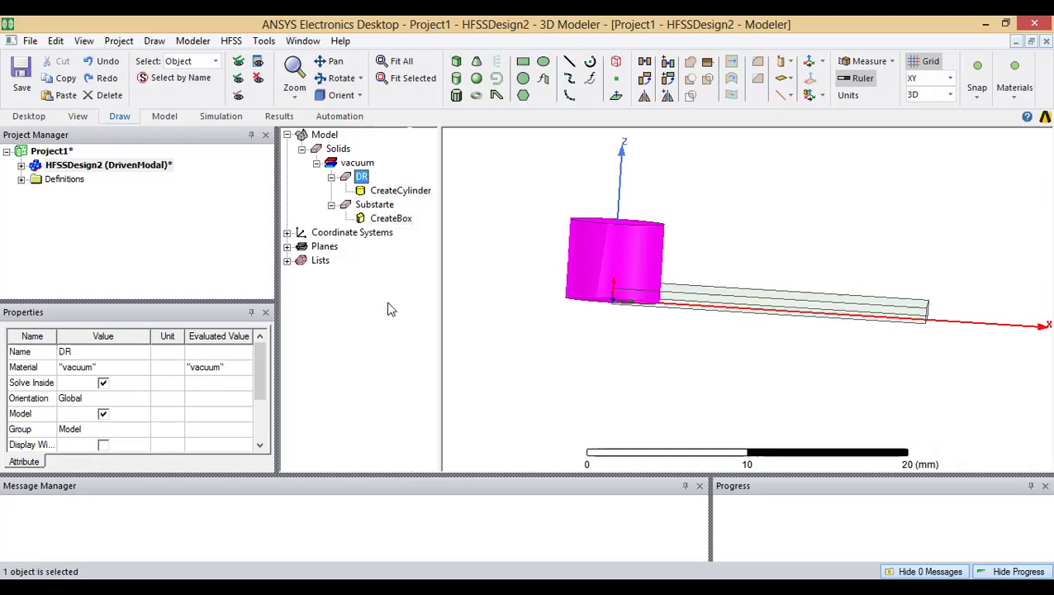
pyautogui.keyDown('ctrl'); pyautogui.click(376, 205); pyautogui.keyUp('ctrl')
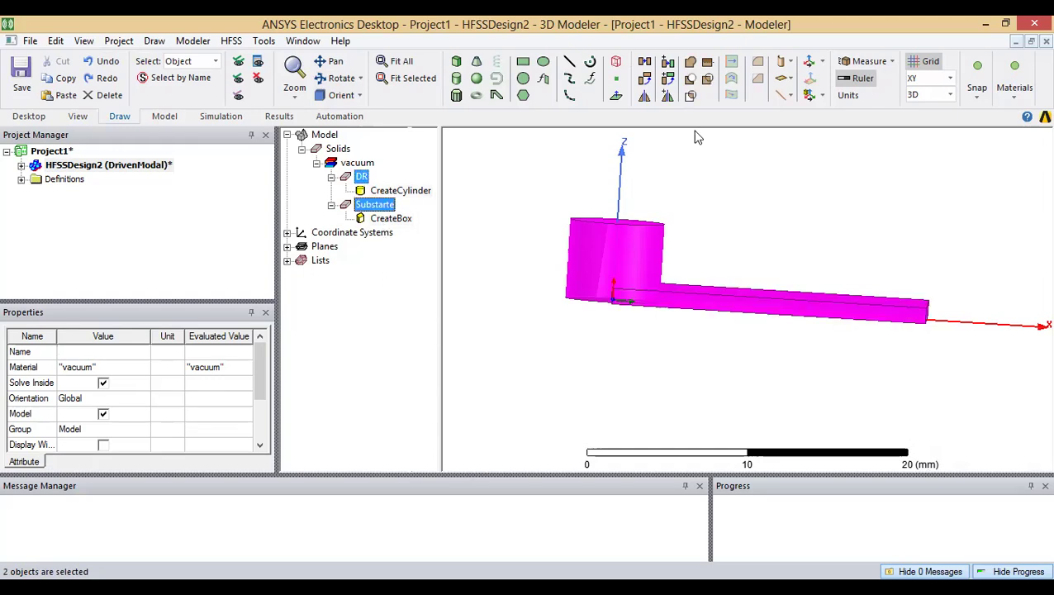
pyautogui.click(691, 80)
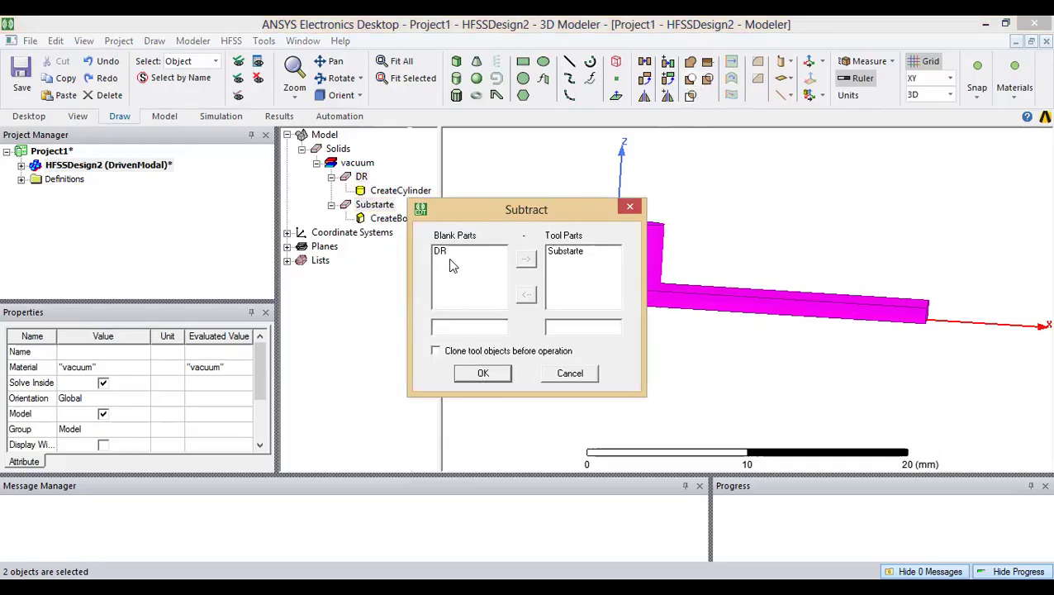
pyautogui.moveTo(535, 213); pyautogui.dragTo(393, 211)
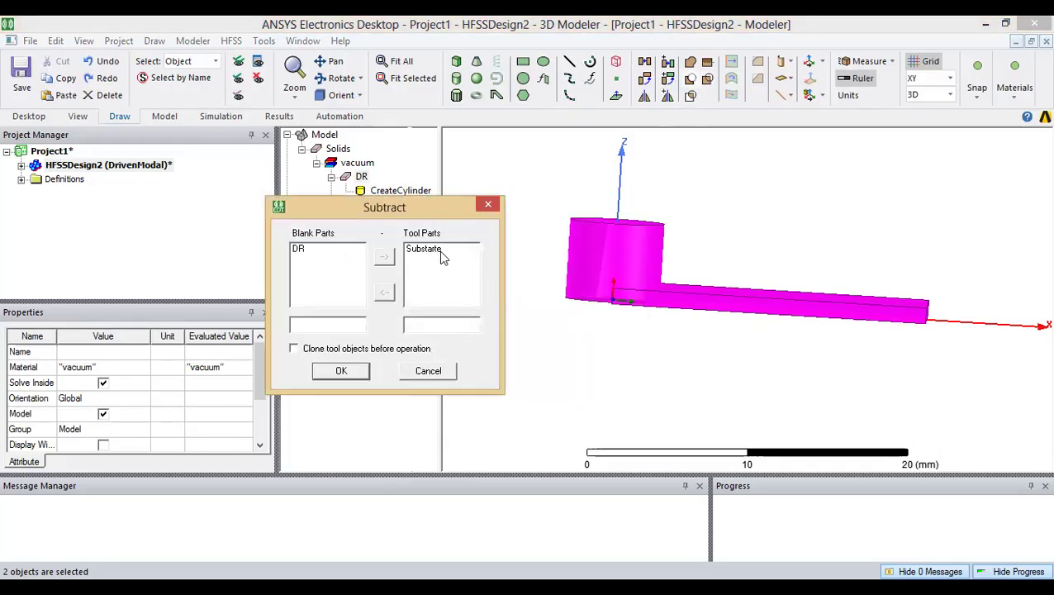
pyautogui.click(343, 371)
pyautogui.moveTo(702, 339); pyautogui.dragTo(556, 374)
pyautogui.hotkey('ctrl', 'z')
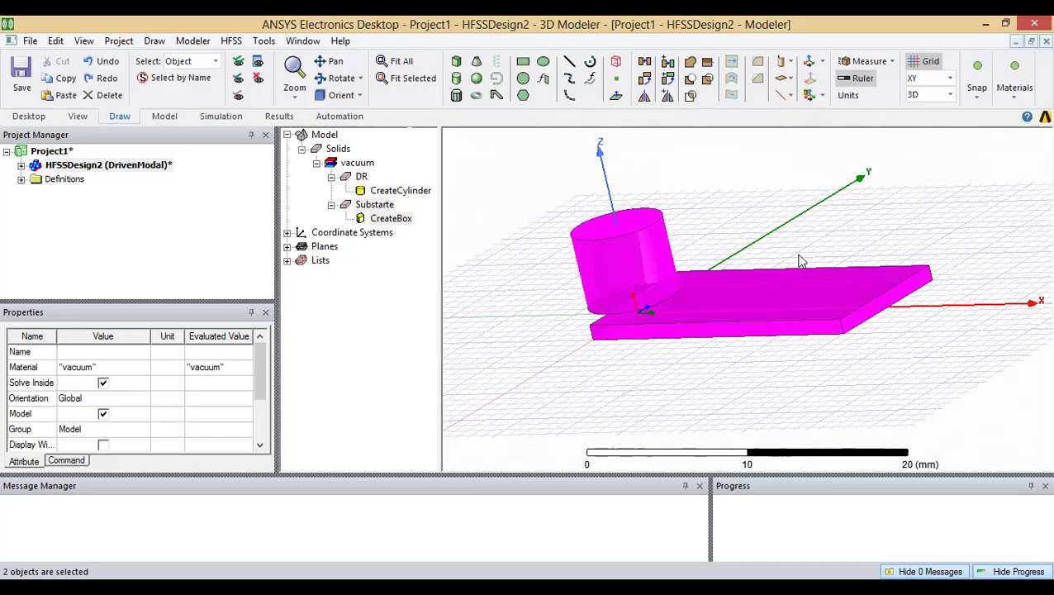
# Step: Unite the DR cylinder and the Substarte box into one object, and undo the union
pyautogui.keyDown('alt'); pyautogui.moveTo(699, 291); pyautogui.dragTo(793, 248); pyautogui.keyUp('alt')
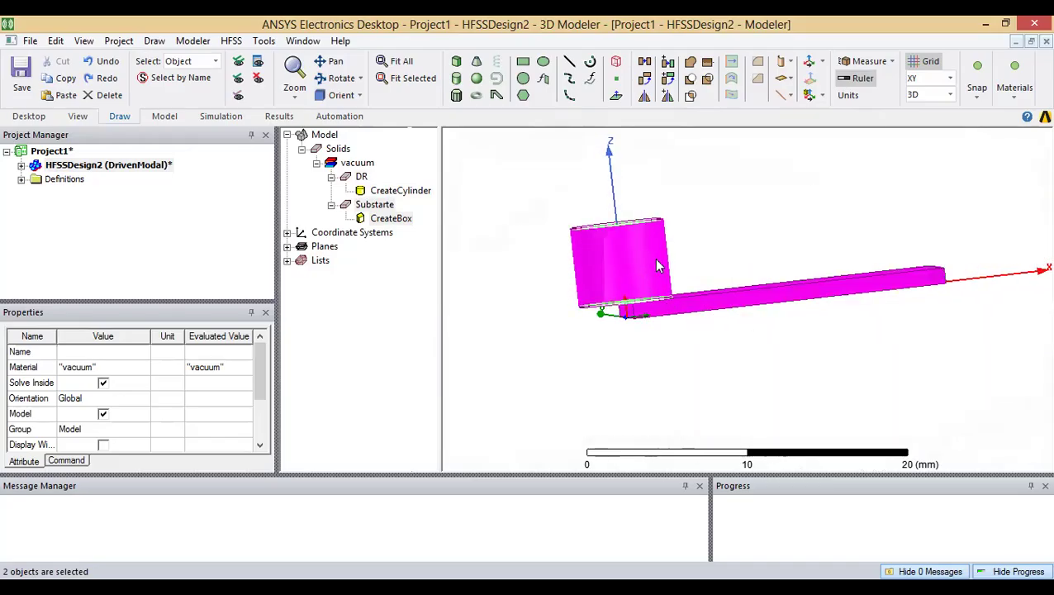
pyautogui.scroll(1, 683, 306)
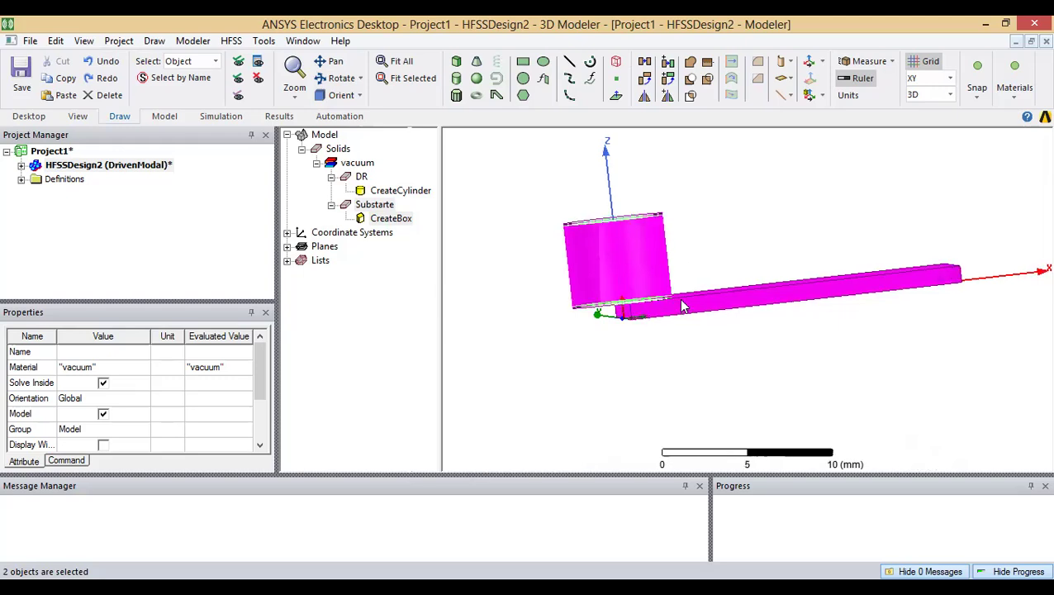
pyautogui.scroll(2, 683, 306)
pyautogui.keyDown('shift'); pyautogui.moveTo(633, 252); pyautogui.dragTo(670, 285); pyautogui.keyUp('shift')
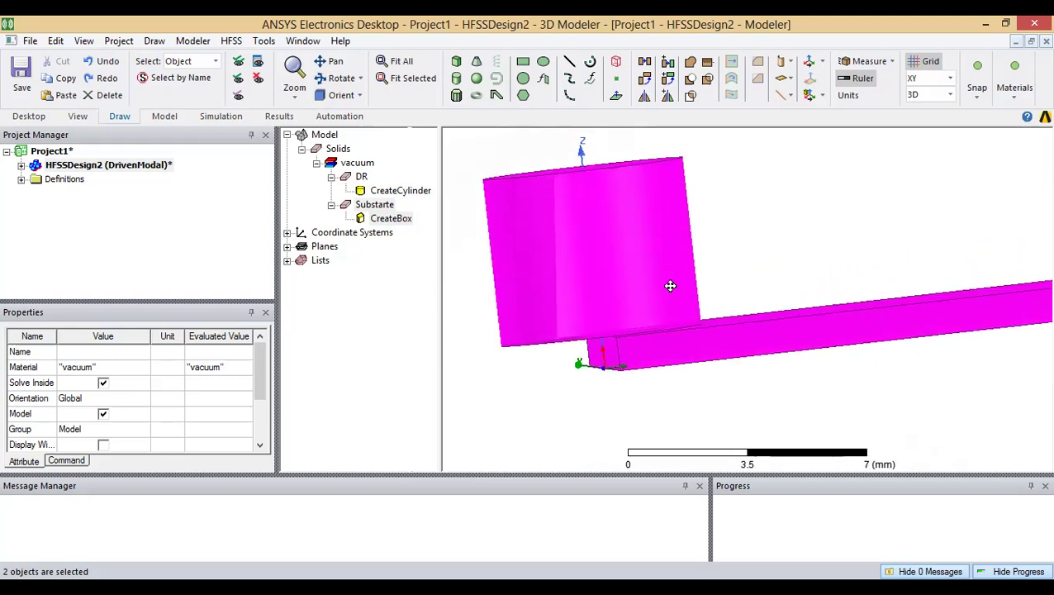
pyautogui.click(626, 246)
pyautogui.keyDown('ctrl'); pyautogui.click(717, 330); pyautogui.keyUp('ctrl')
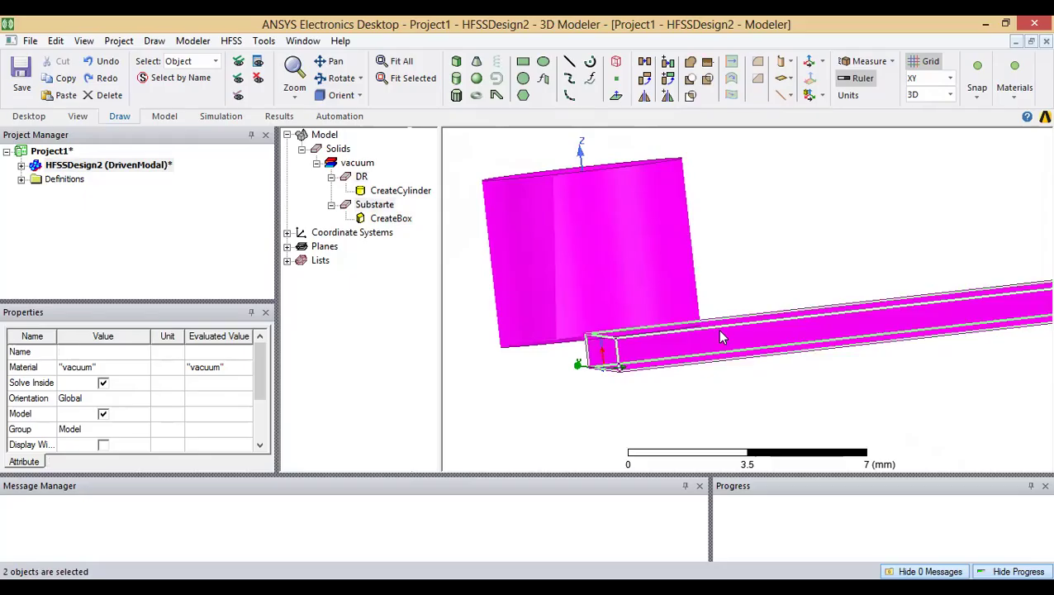
pyautogui.click(365, 189)
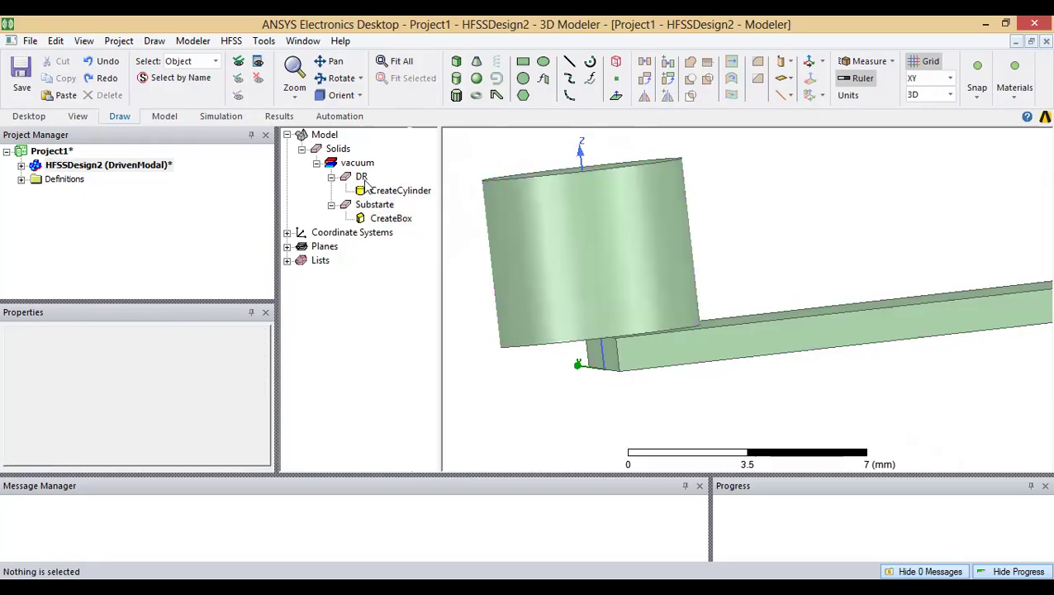
pyautogui.click(362, 177)
pyautogui.keyDown('ctrl'); pyautogui.click(373, 205); pyautogui.keyUp('ctrl')
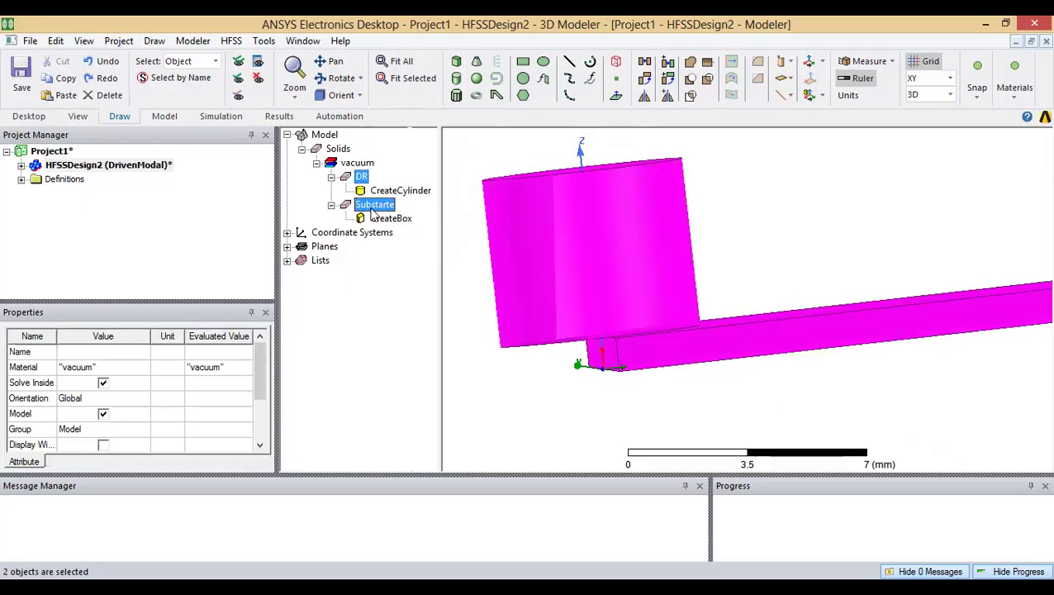
pyautogui.click(690, 64)
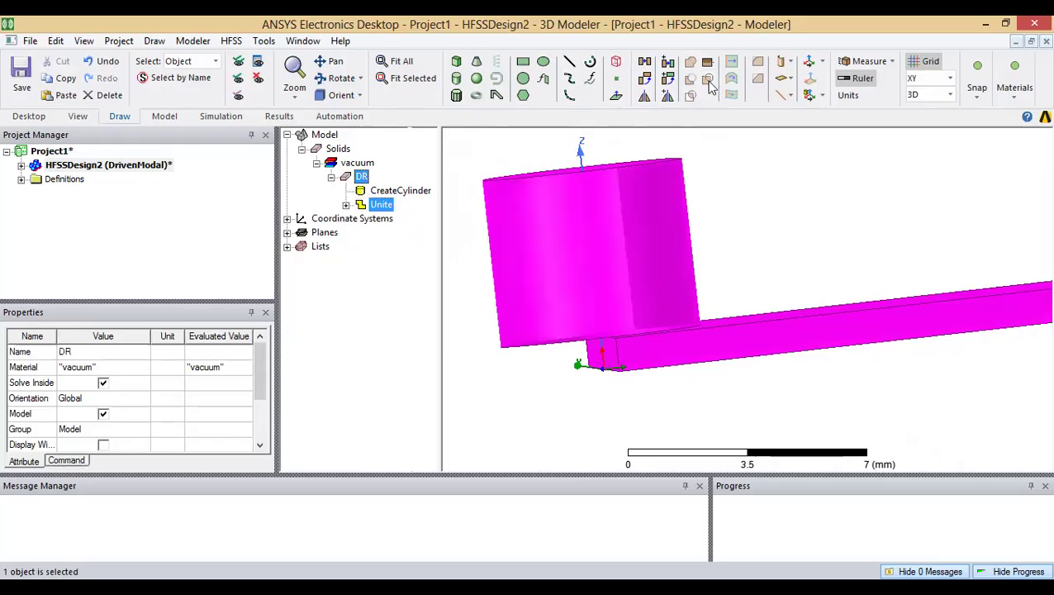
pyautogui.click(761, 404)
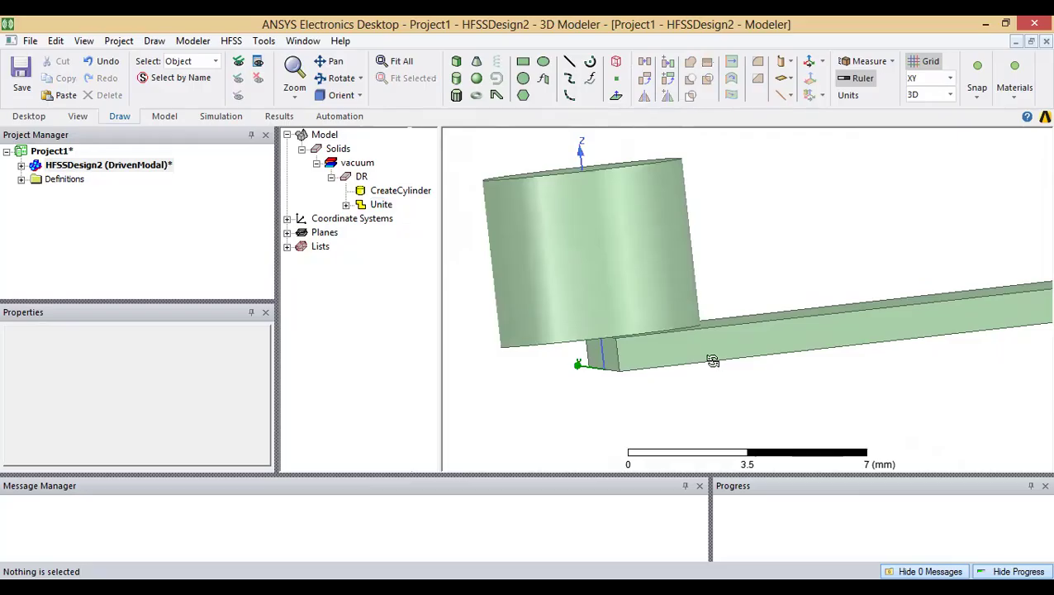
pyautogui.keyDown('alt'); pyautogui.moveTo(712, 361); pyautogui.dragTo(672, 415); pyautogui.keyUp('alt')
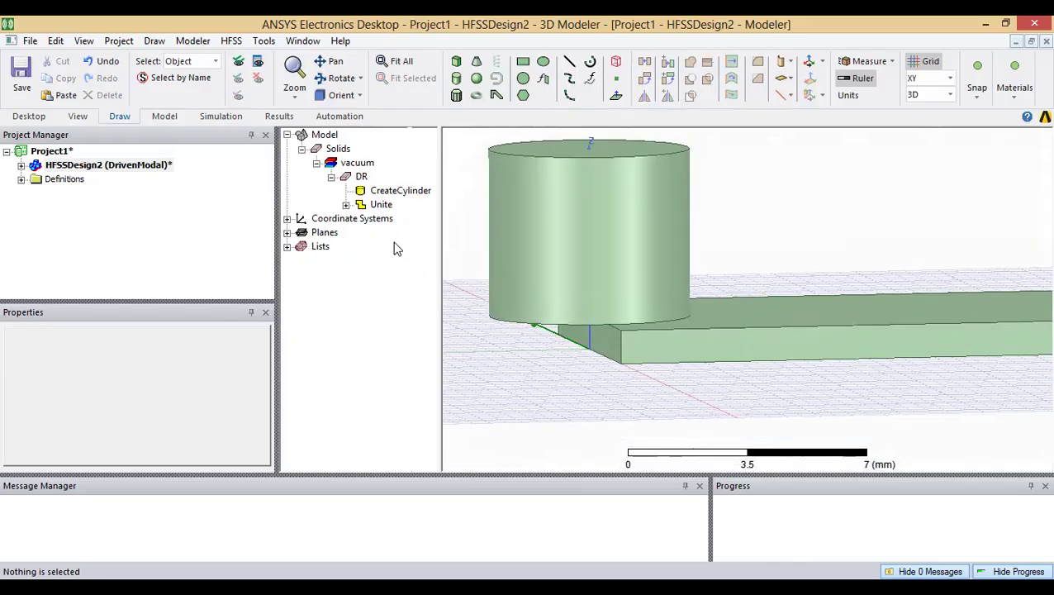
pyautogui.hotkey('ctrl', 'z')
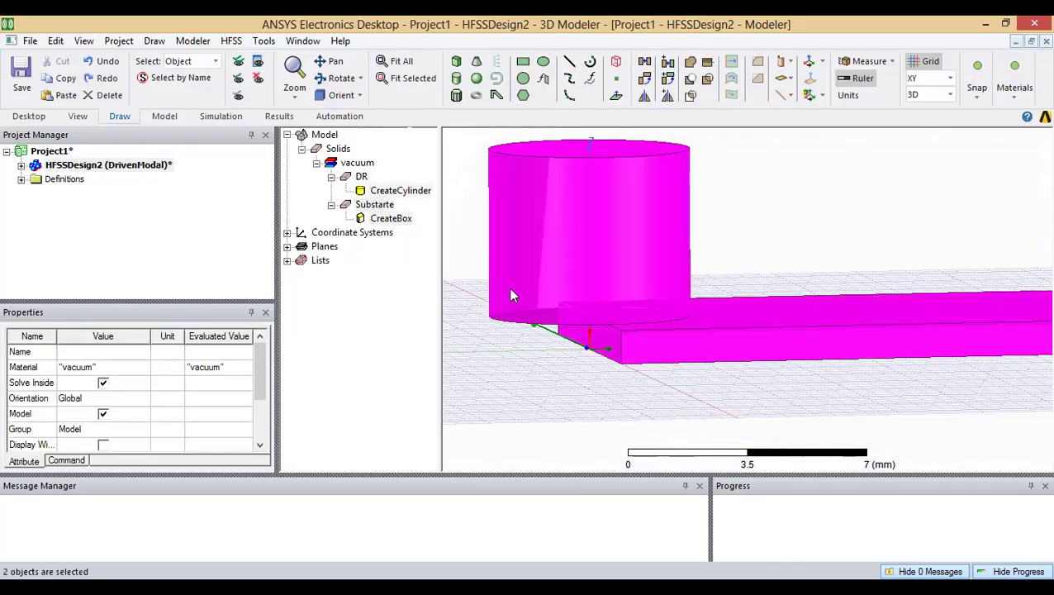
# Step: Set the center position to 0, 0, 0 mm in the CreateCylinder command of the DR cylinder
pyautogui.click(399, 232)
pyautogui.click(361, 177)
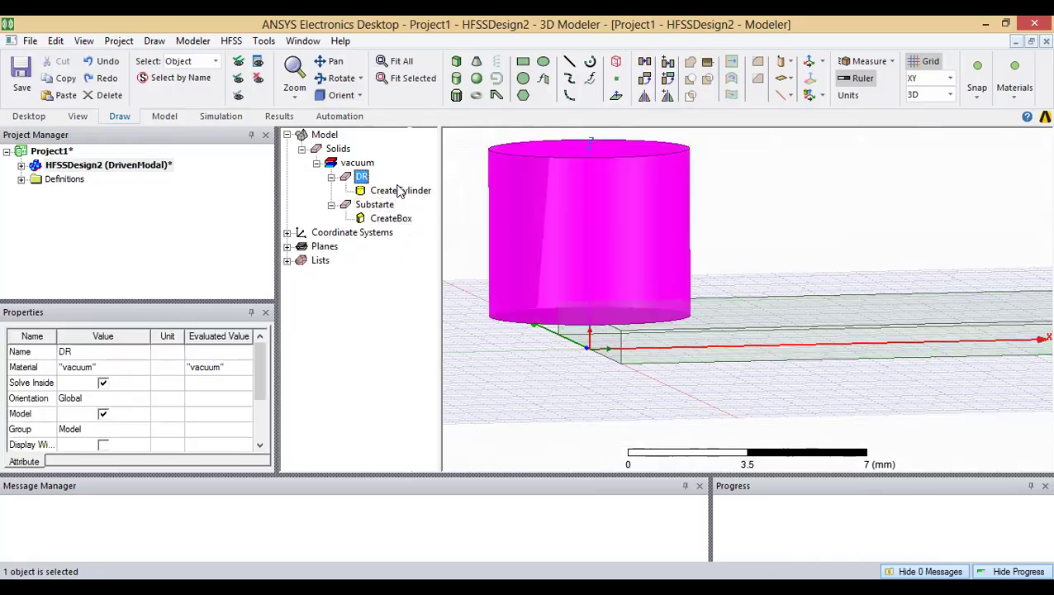
pyautogui.click(399, 190)
pyautogui.doubleClick(400, 190)
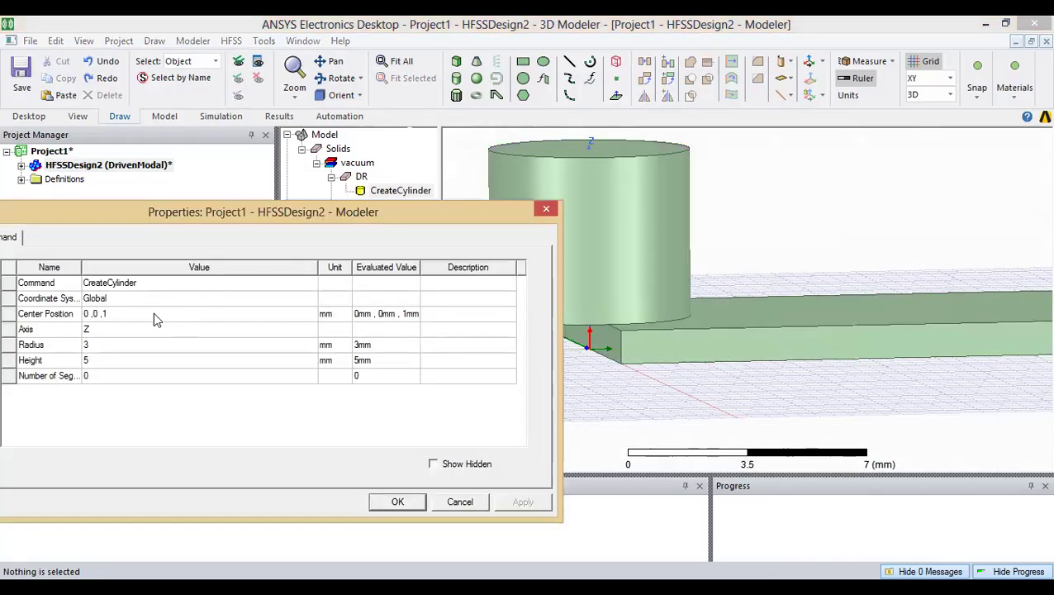
pyautogui.click(134, 314)
pyautogui.press('BackSpace')
pyautogui.write('0')
pyautogui.press('Return')
pyautogui.click(524, 501)
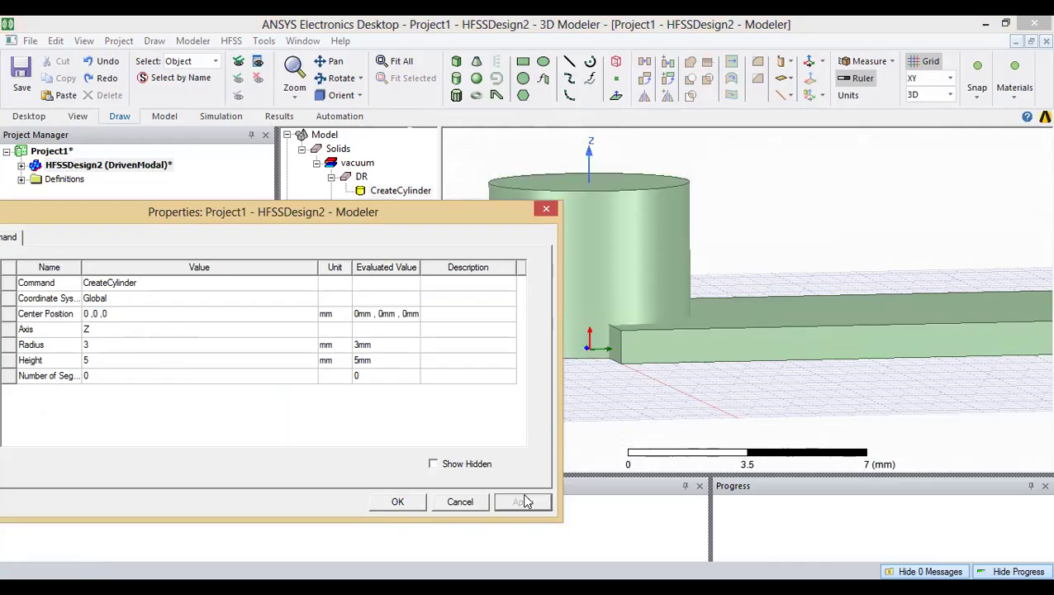
pyautogui.click(397, 501)
# Step: Unite DR with the overlapping Substarte box, inspect the joined body from several angles, and undo the union
pyautogui.click(361, 177)
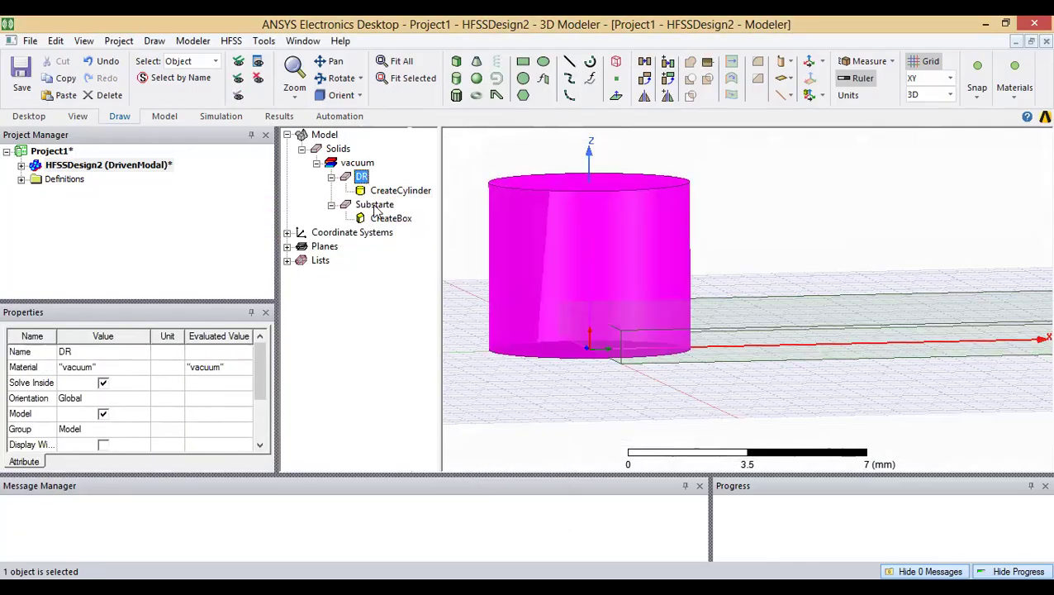
pyautogui.keyDown('ctrl'); pyautogui.click(373, 206); pyautogui.keyUp('ctrl')
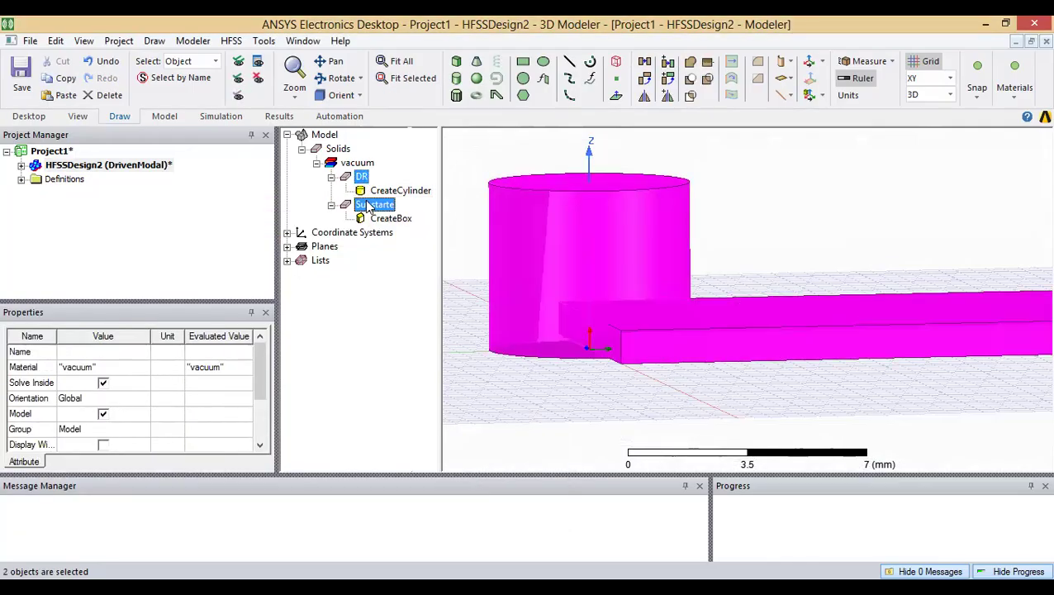
pyautogui.click(687, 65)
pyautogui.click(725, 400)
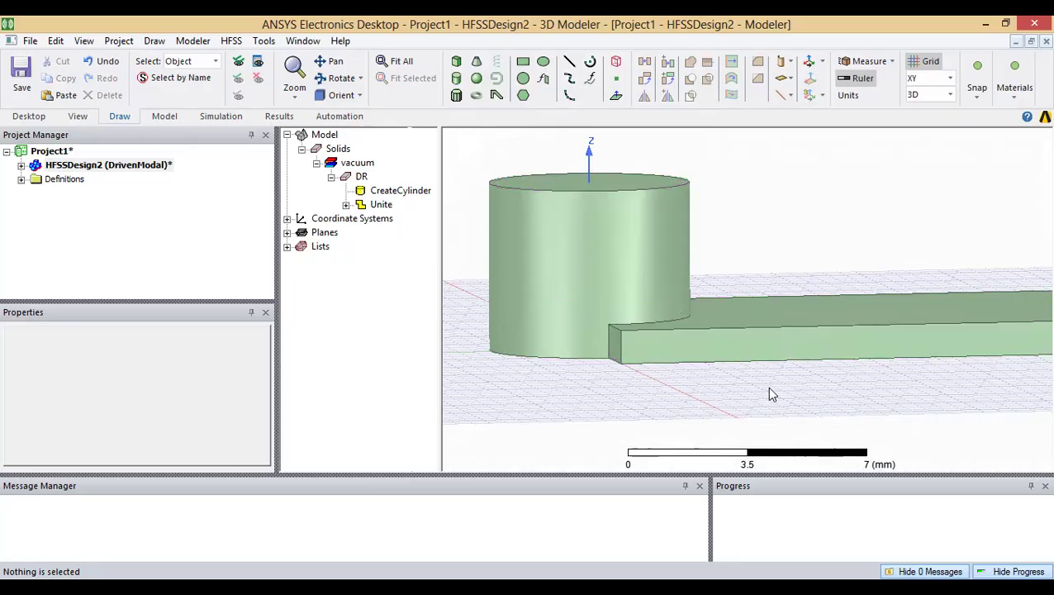
pyautogui.keyDown('alt'); pyautogui.moveTo(774, 374); pyautogui.dragTo(635, 382); pyautogui.keyUp('alt')
pyautogui.scroll(3, 917, 339)
pyautogui.scroll(-2, 837, 368)
pyautogui.scroll(-1, 751, 380)
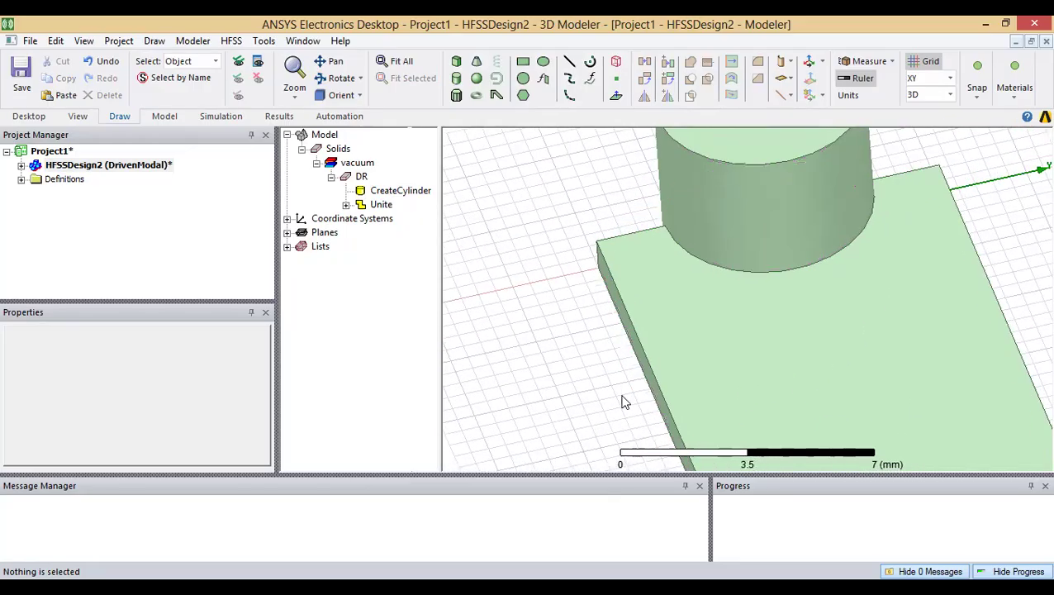
pyautogui.keyDown('alt'); pyautogui.moveTo(841, 326); pyautogui.dragTo(973, 158); pyautogui.keyUp('alt')
pyautogui.keyDown('alt'); pyautogui.moveTo(667, 362); pyautogui.dragTo(348, 223); pyautogui.keyUp('alt')
pyautogui.scroll(-4, 660, 358)
pyautogui.hotkey('ctrl', 'z')
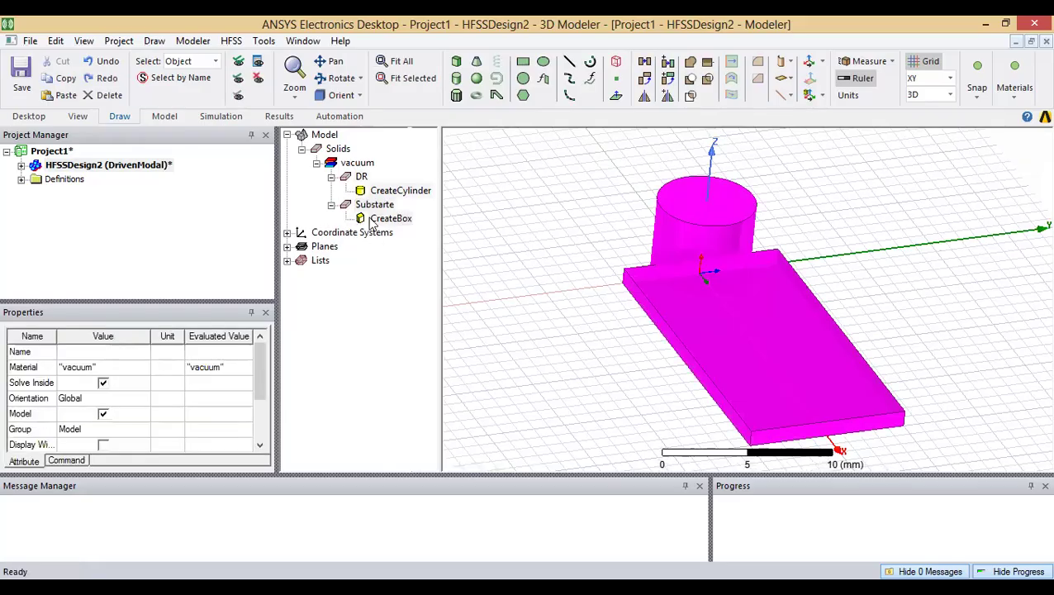
# Step: Delete the DR cylinder from the model, keeping the Substarte box
pyautogui.click(362, 177)
pyautogui.press('Delete')
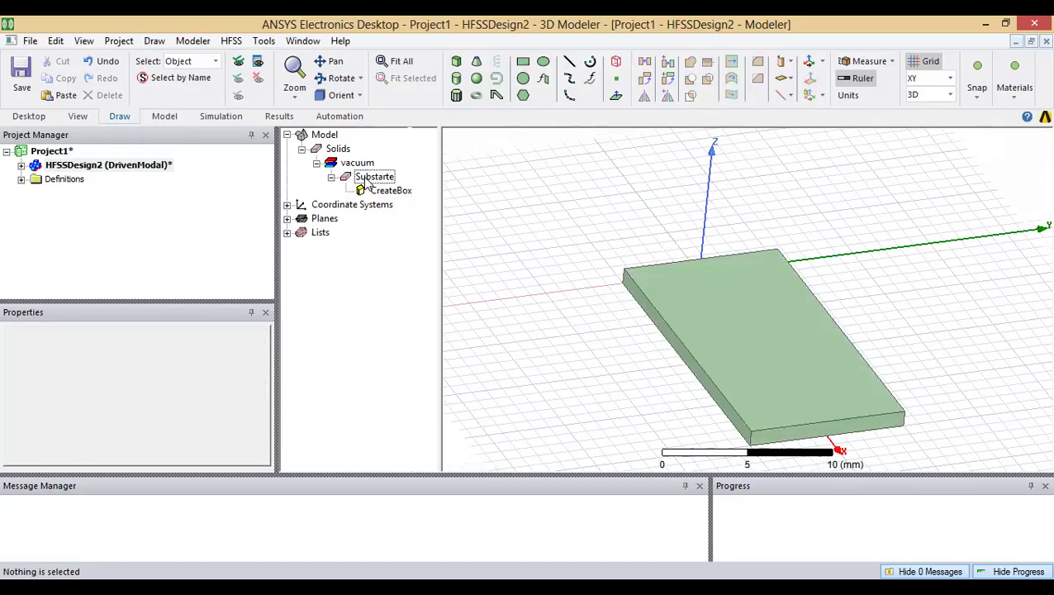
pyautogui.keyDown('alt'); pyautogui.moveTo(798, 313); pyautogui.dragTo(736, 364); pyautogui.keyUp('alt')
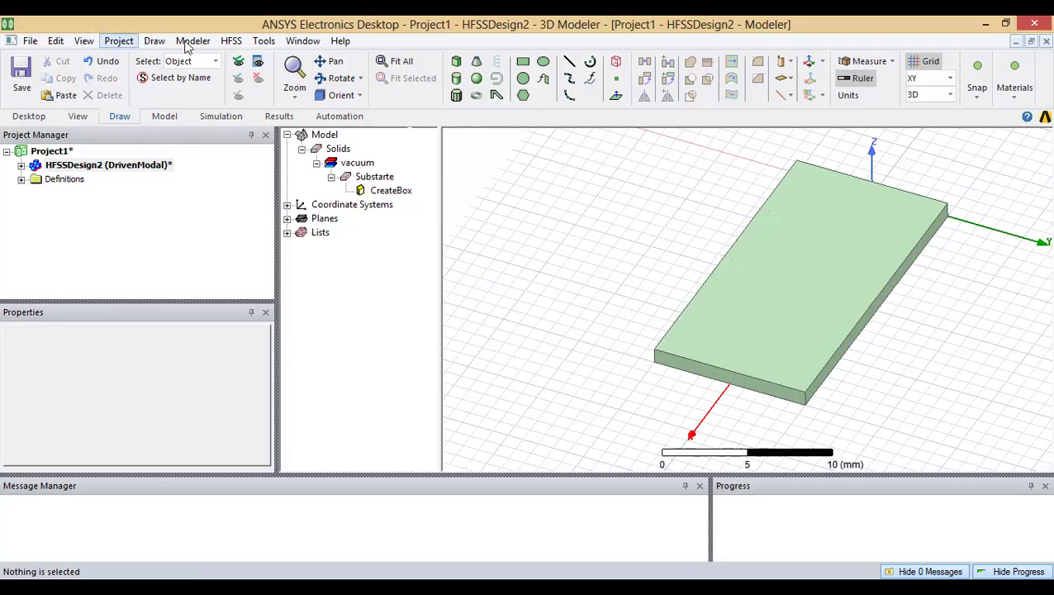
# Step: Draw a 20 by 10 mm rectangle sheet over Substarte's top face, from corner 0, -5, 1 mm to the opposite corner
pyautogui.click(154, 40)
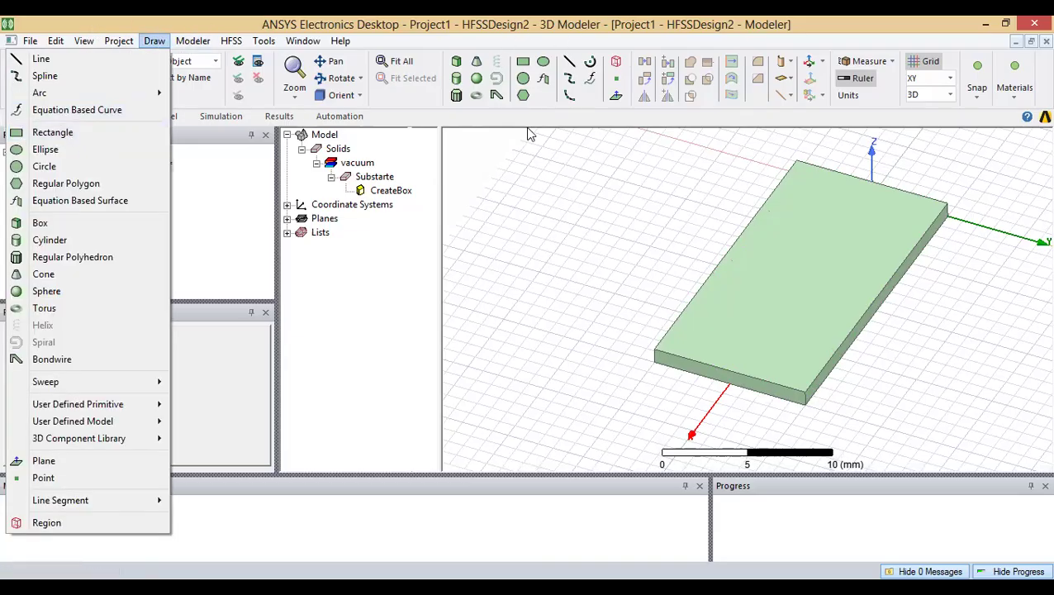
pyautogui.click(510, 186)
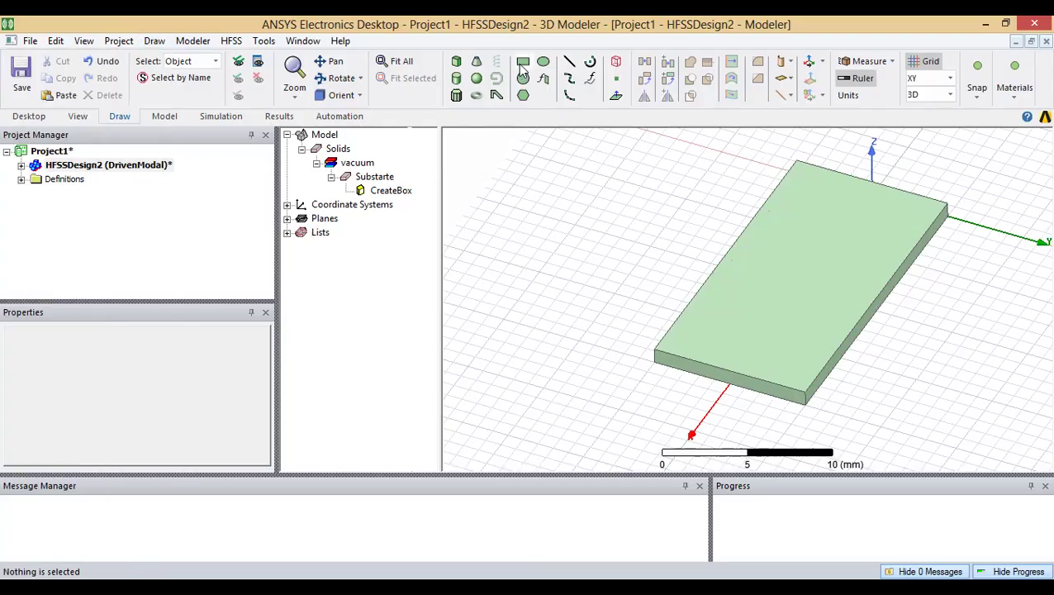
pyautogui.click(523, 67)
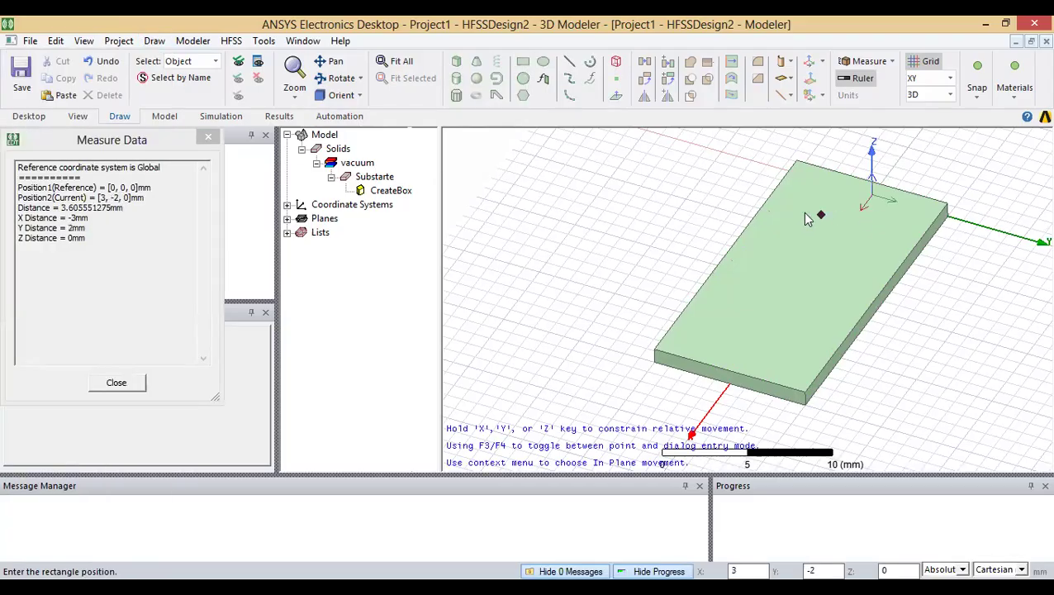
pyautogui.click(795, 163)
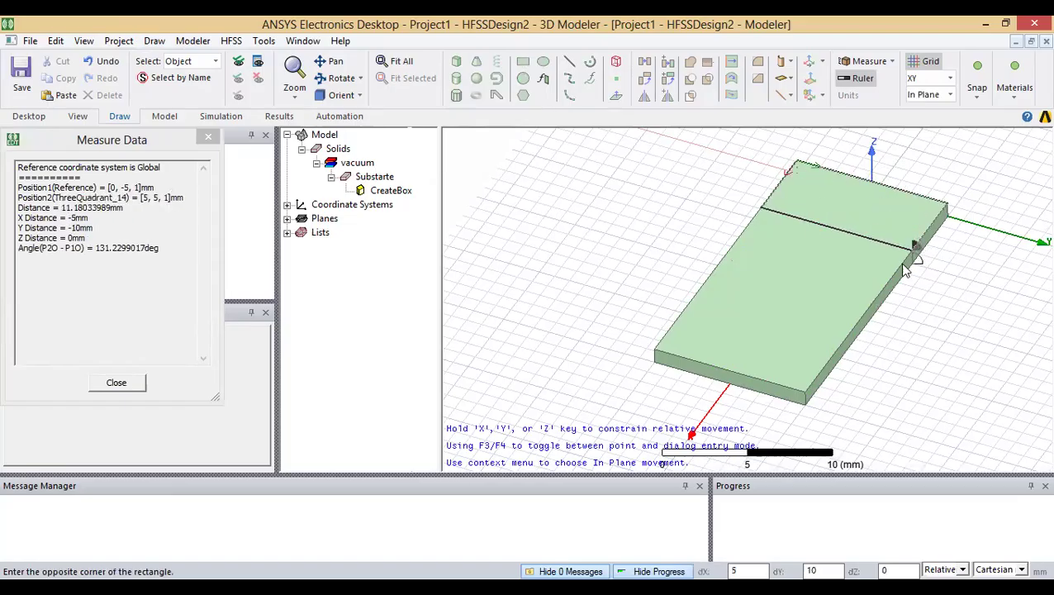
pyautogui.click(806, 390)
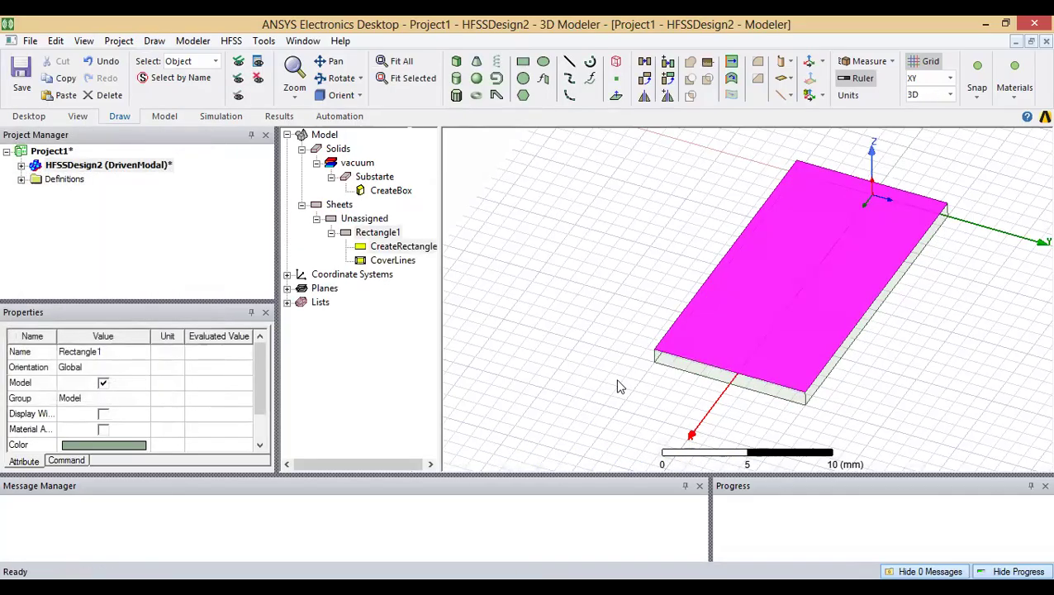
pyautogui.click(798, 300)
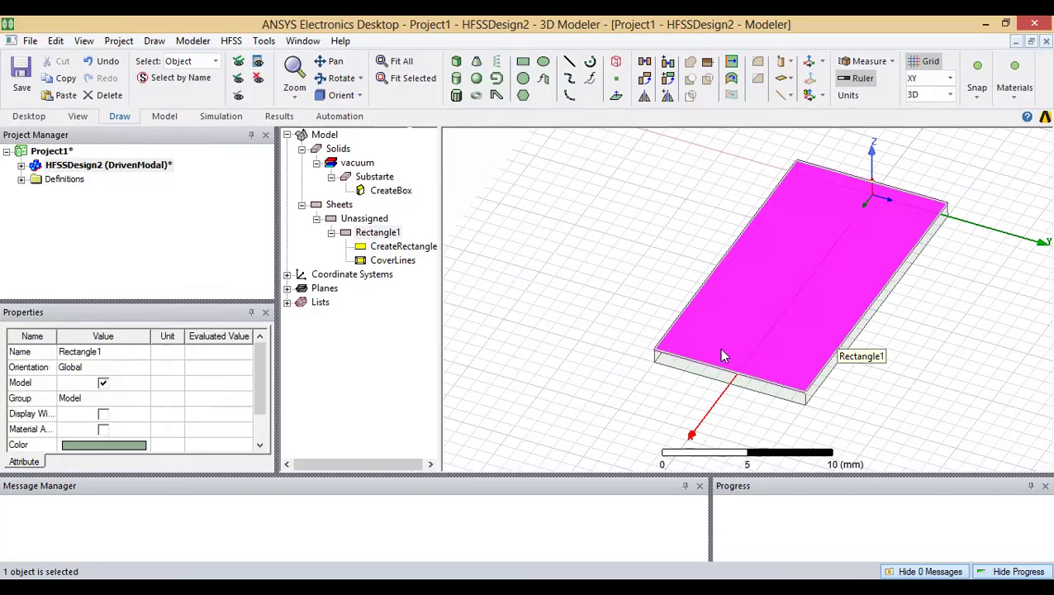
pyautogui.keyDown('alt'); pyautogui.moveTo(806, 295); pyautogui.dragTo(786, 287); pyautogui.keyUp('alt')
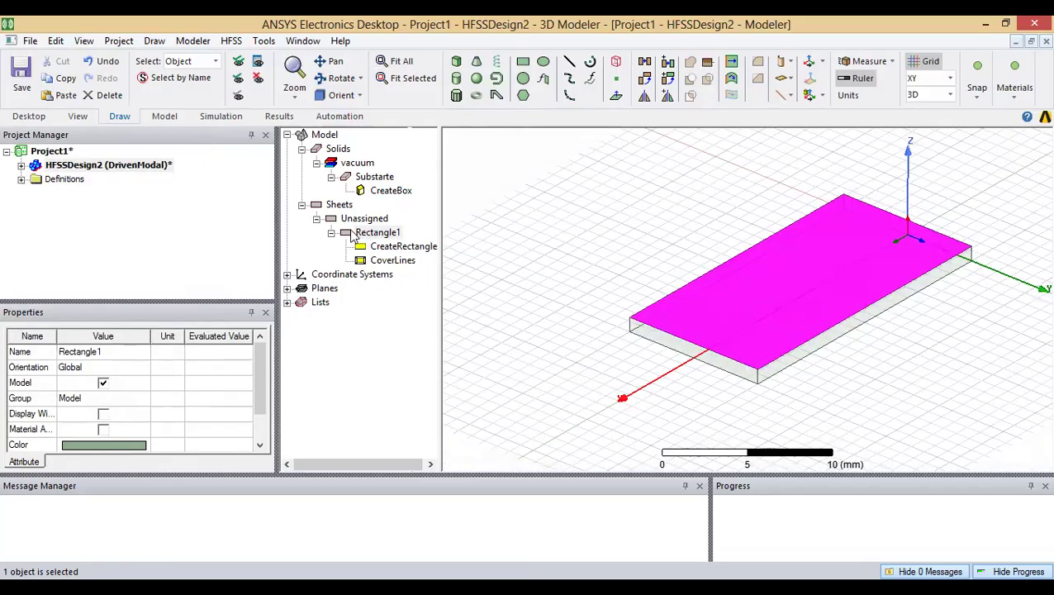
# Step: Try to rename Rectangle1 as "Ground Plane" in its attributes, and close the properties
pyautogui.click(374, 234)
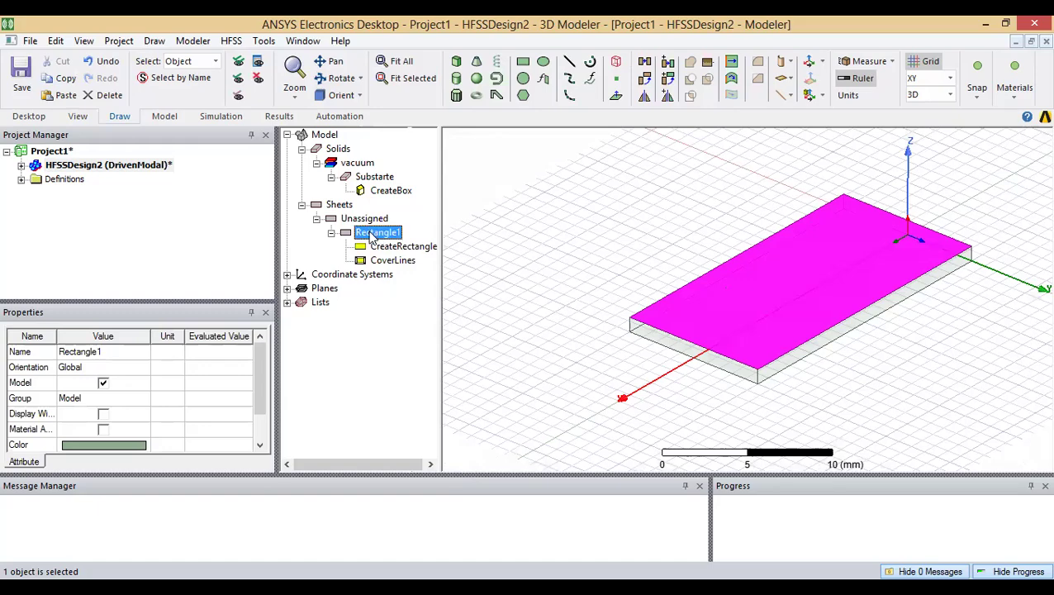
pyautogui.doubleClick(374, 234)
pyautogui.click(158, 284)
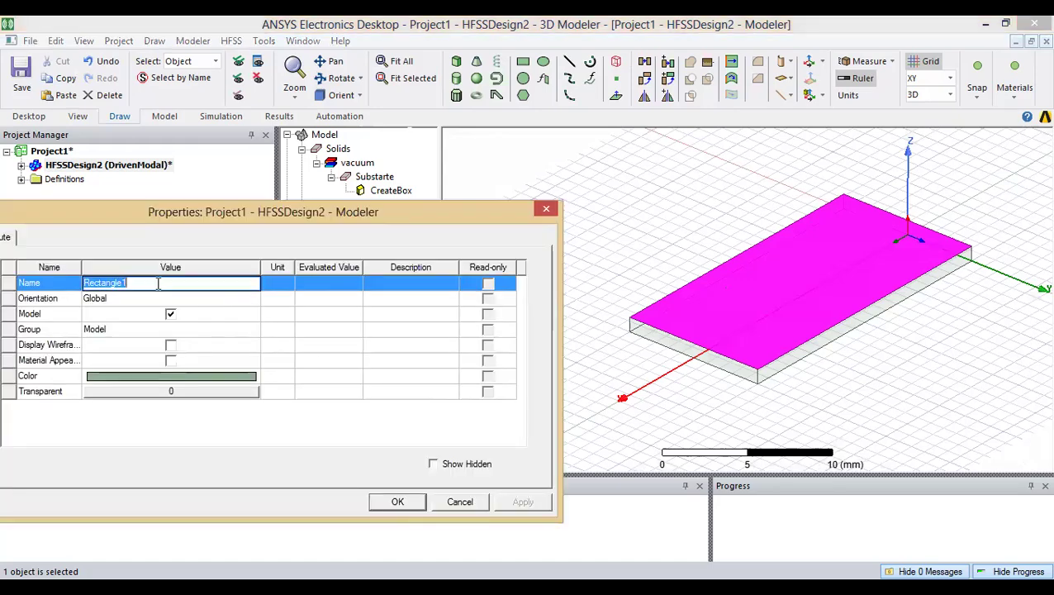
pyautogui.write('Ground Plane')
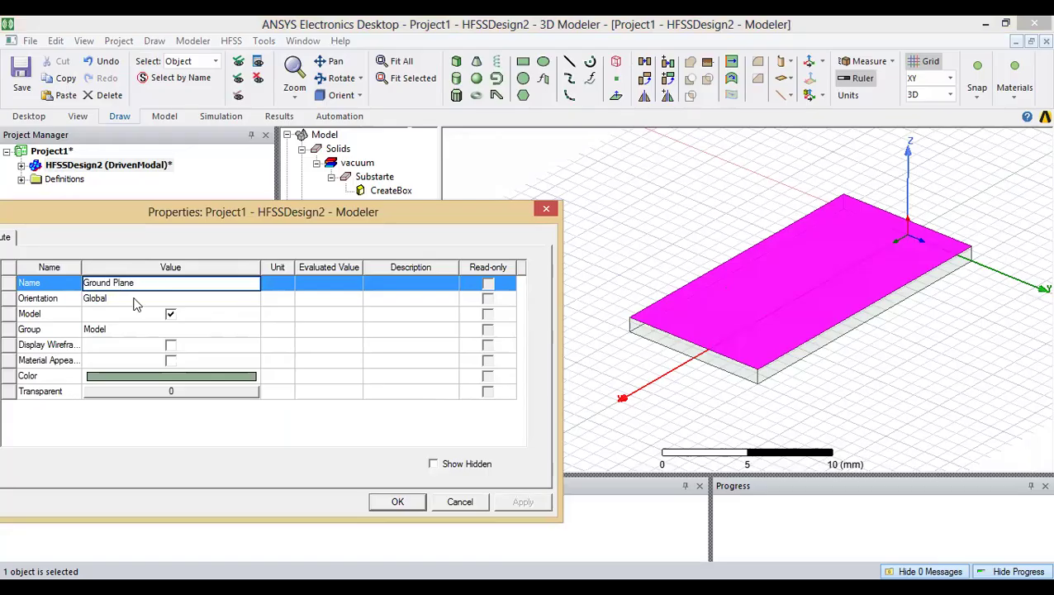
pyautogui.click(424, 494)
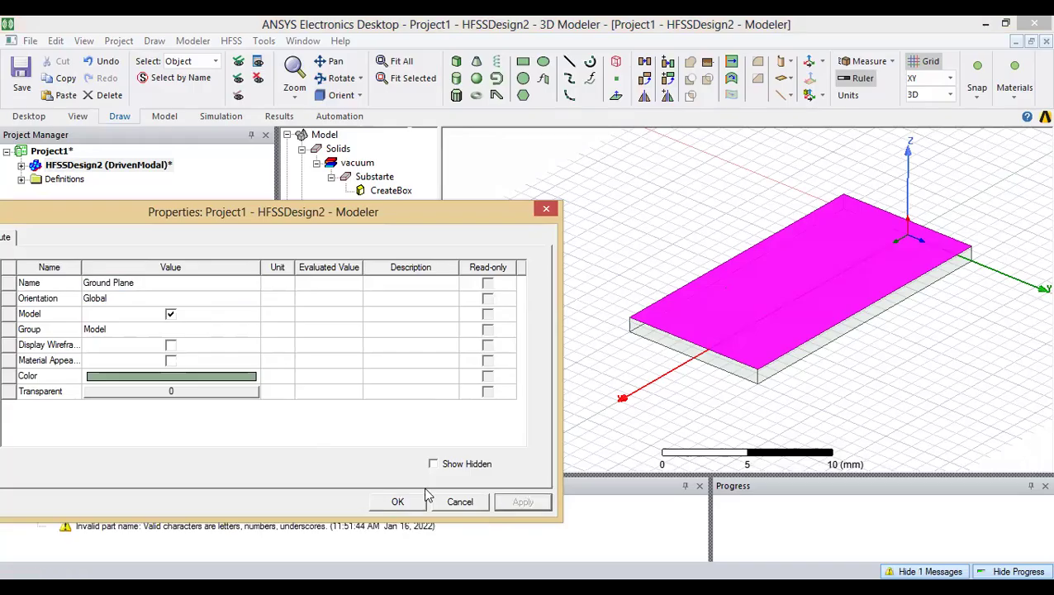
pyautogui.click(546, 209)
pyautogui.click(332, 233)
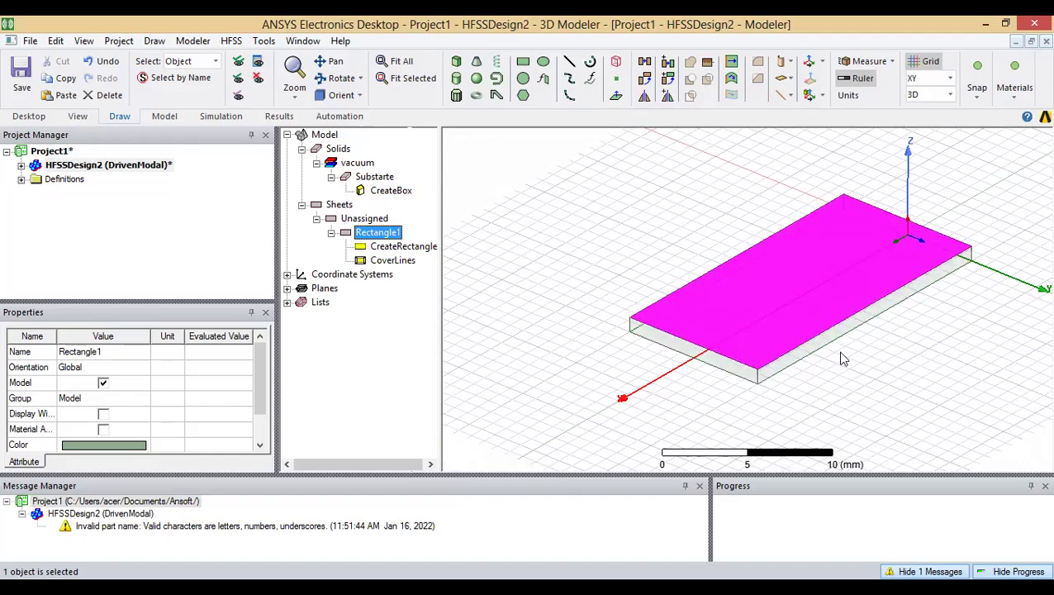
# Step: Set the position to 0, -5, 0 mm in Rectangle1's CreateRectangle command to place the sheet at the substrate's base
pyautogui.doubleClick(395, 248)
pyautogui.click(152, 315)
pyautogui.click(164, 315)
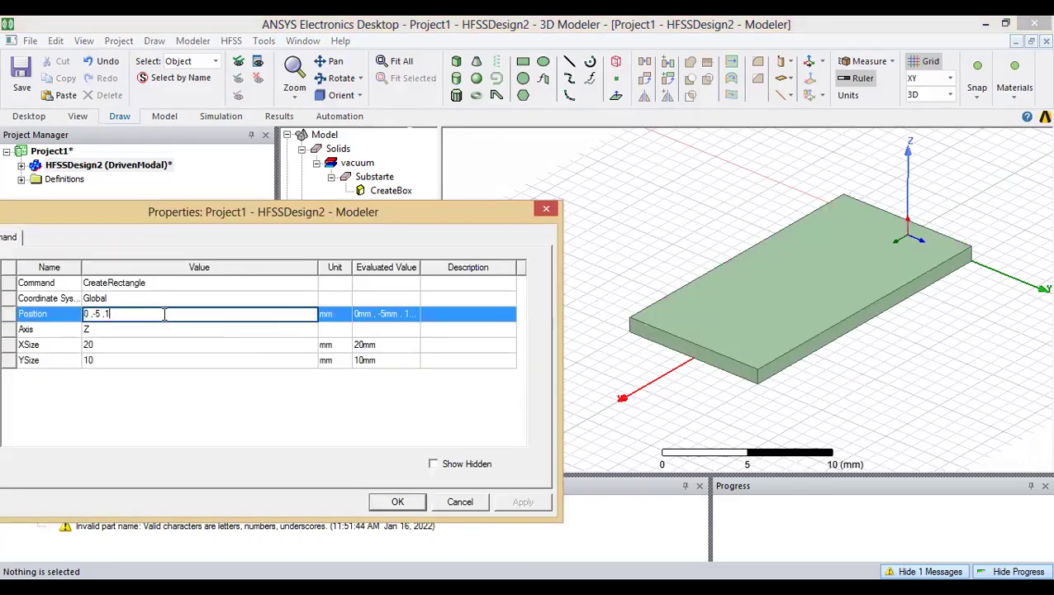
pyautogui.click(280, 405)
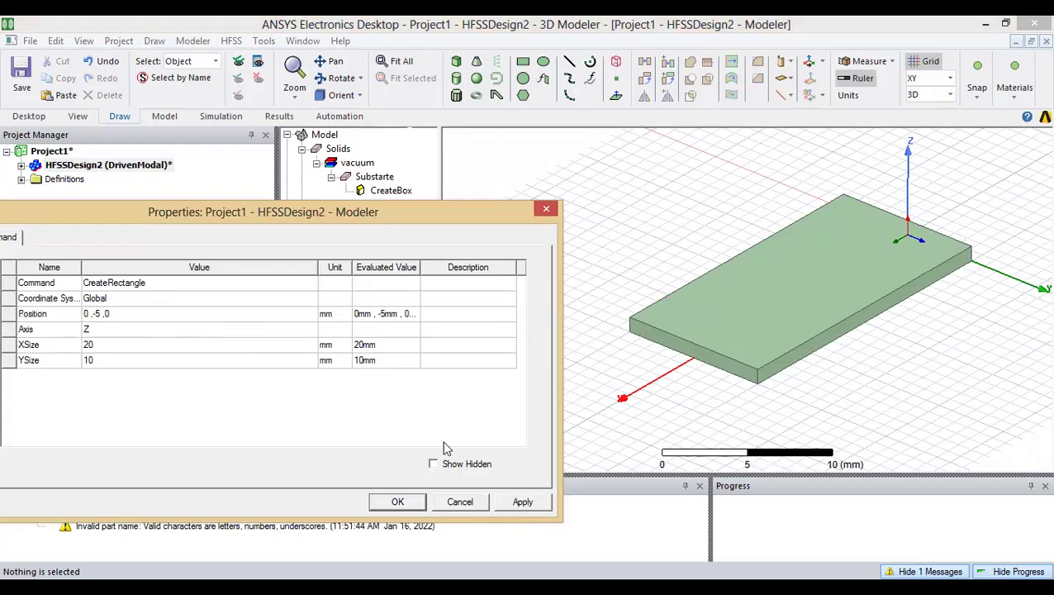
pyautogui.click(527, 501)
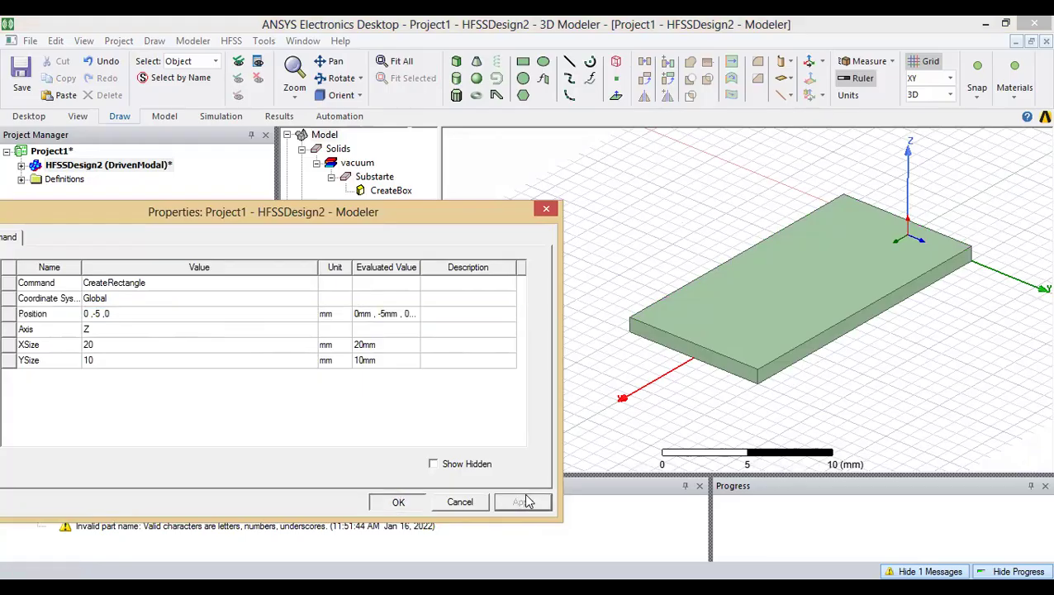
pyautogui.press('Return')
pyautogui.click(387, 235)
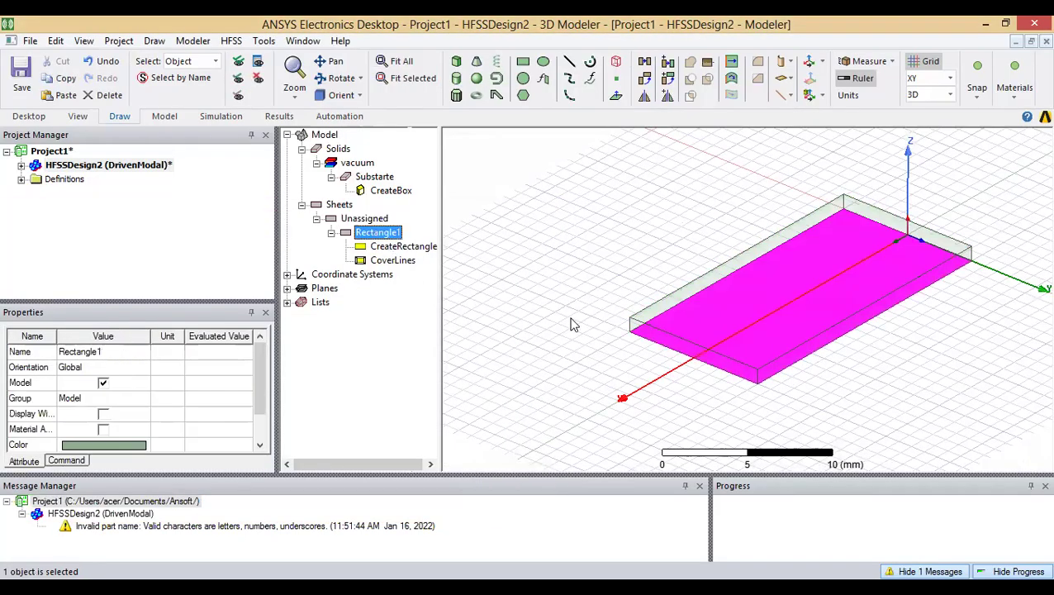
# Step: Undo and redo Rectangle1's position change to compare both placements, finishing with the change undone
pyautogui.moveTo(751, 376); pyautogui.dragTo(579, 400, button='middle')
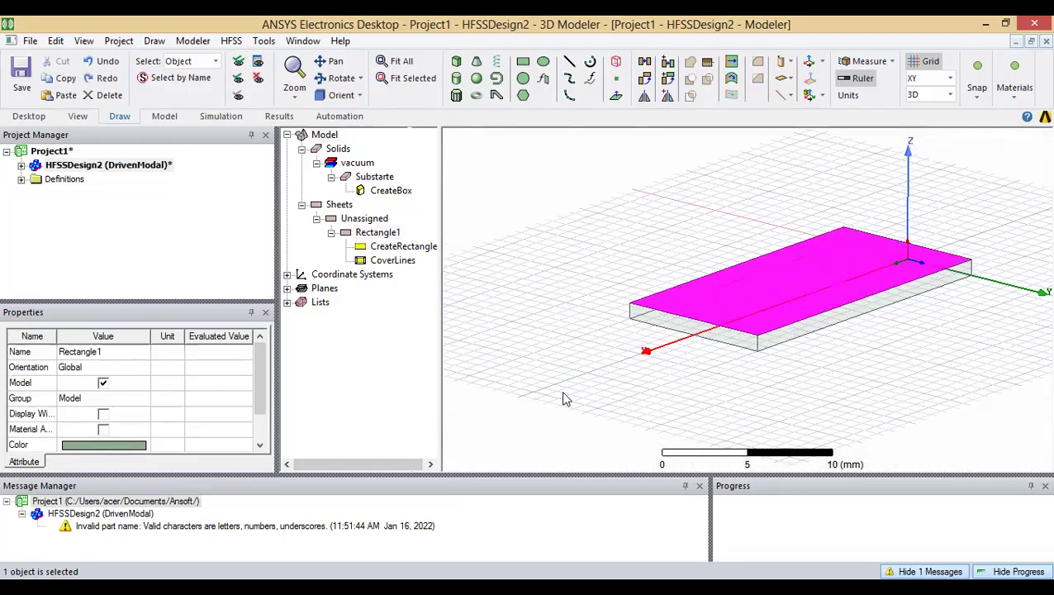
pyautogui.hotkey('ctrl', 'y')
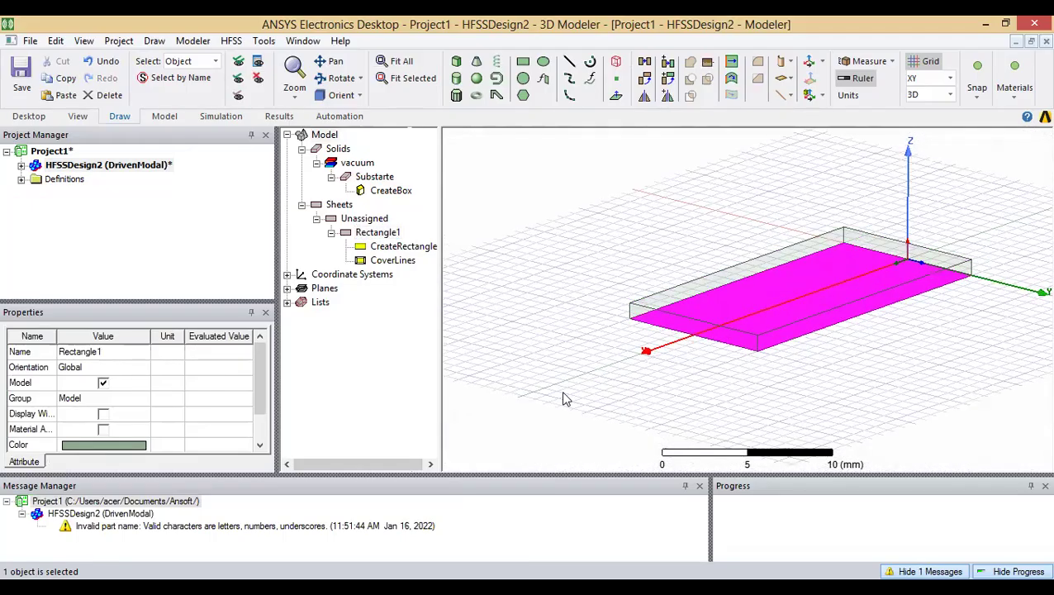
pyautogui.hotkey('ctrl', 'z')
pyautogui.hotkey('ctrl', 'y')
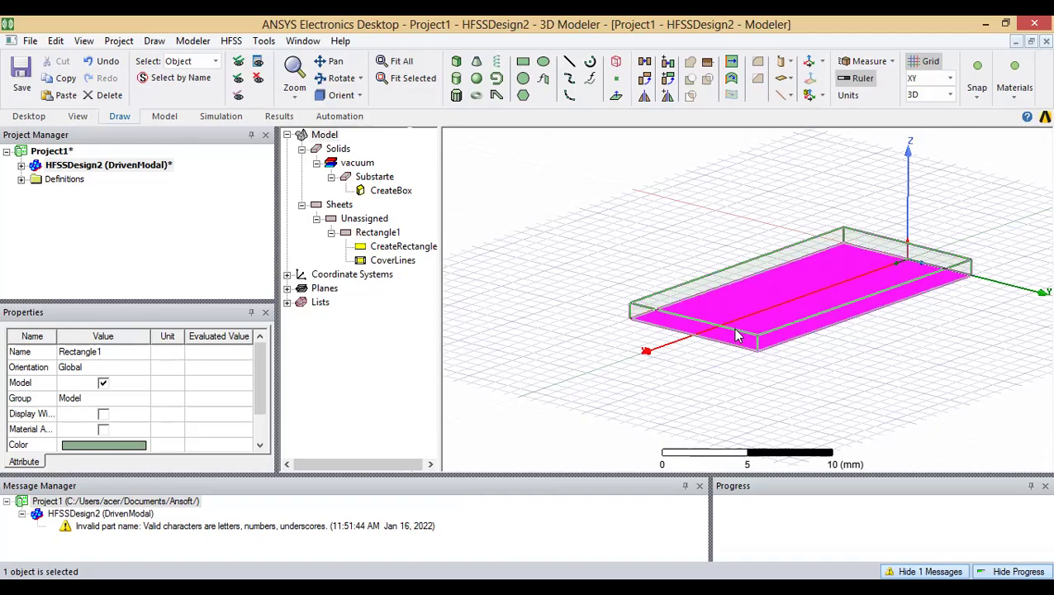
pyautogui.hotkey('ctrl', 'z')
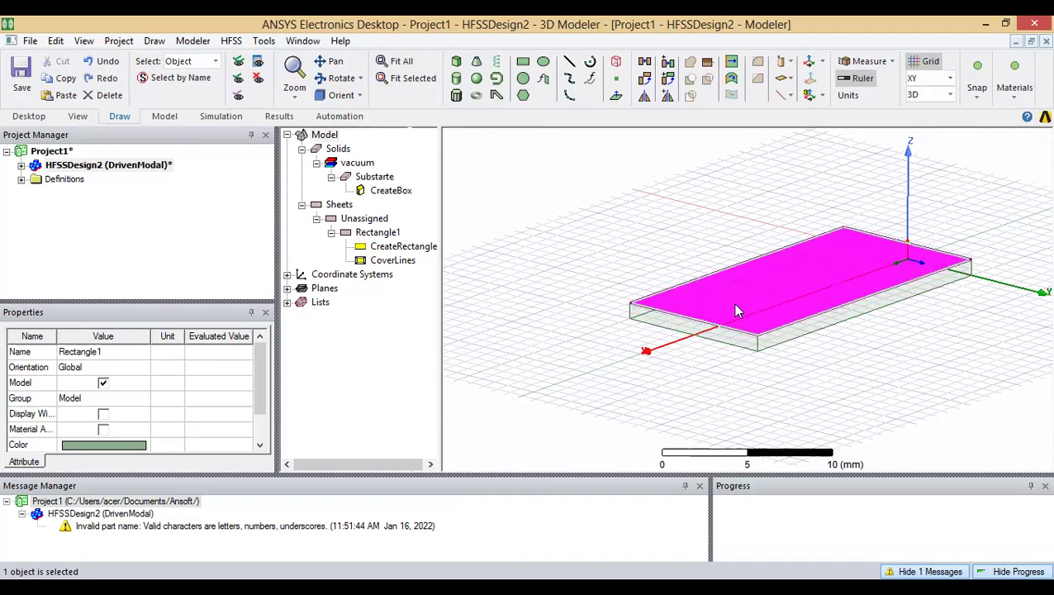
# Step: Compare the position and size properties of Substarte's CreateBox command with those of Rectangle1's CreateRectangle command
pyautogui.click(374, 179)
pyautogui.click(391, 193)
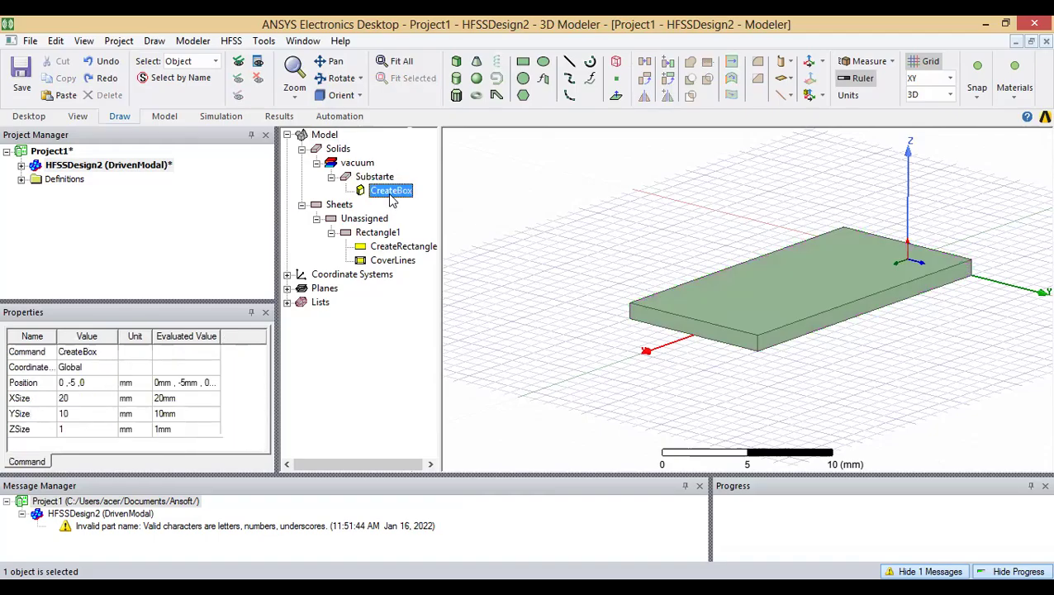
pyautogui.doubleClick(392, 191)
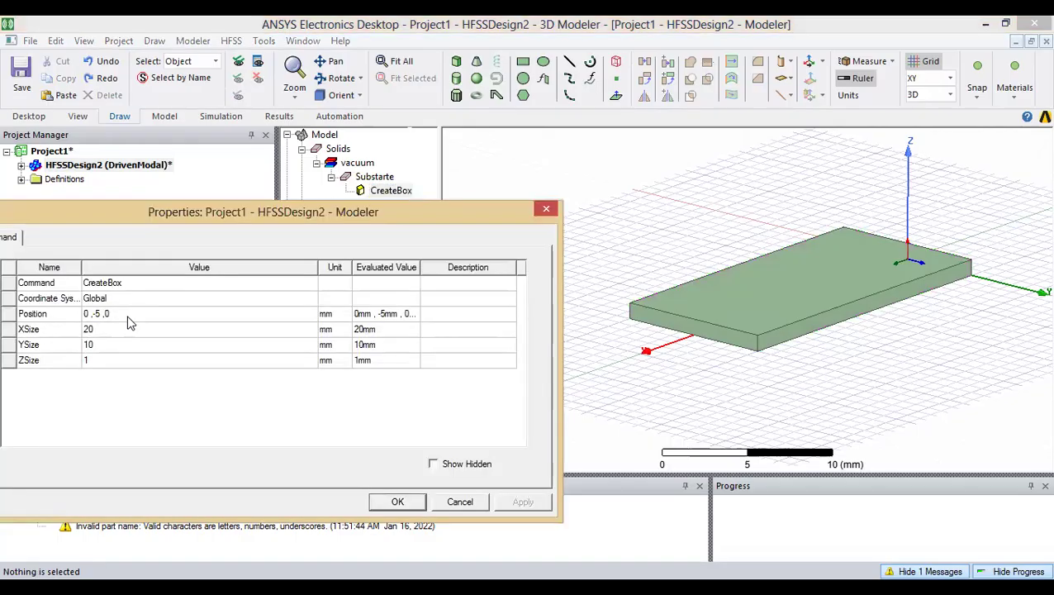
pyautogui.moveTo(202, 212); pyautogui.dragTo(286, 212)
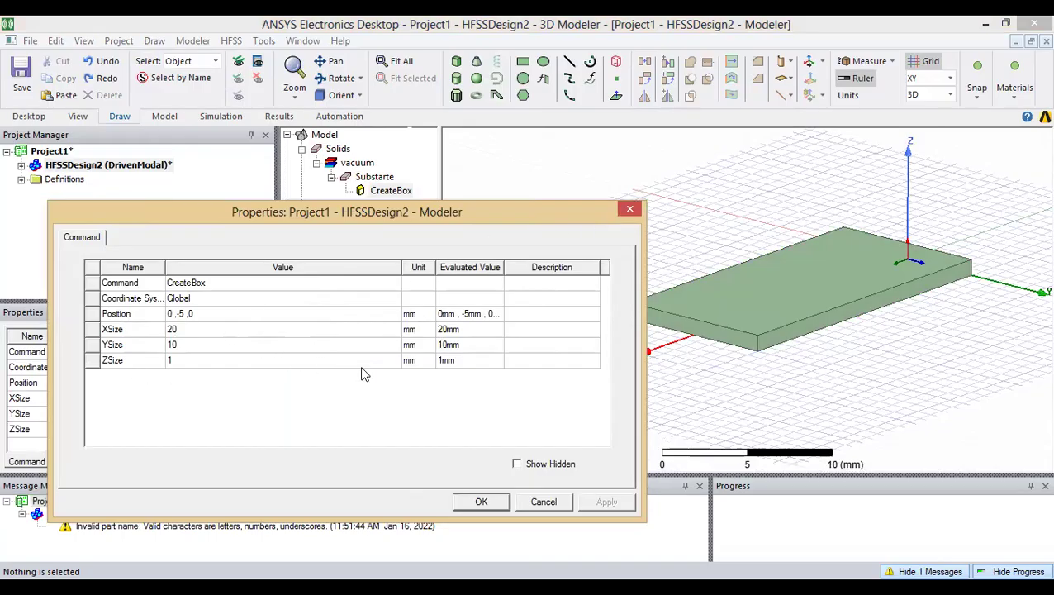
pyautogui.click(631, 210)
pyautogui.click(402, 246)
pyautogui.doubleClick(402, 246)
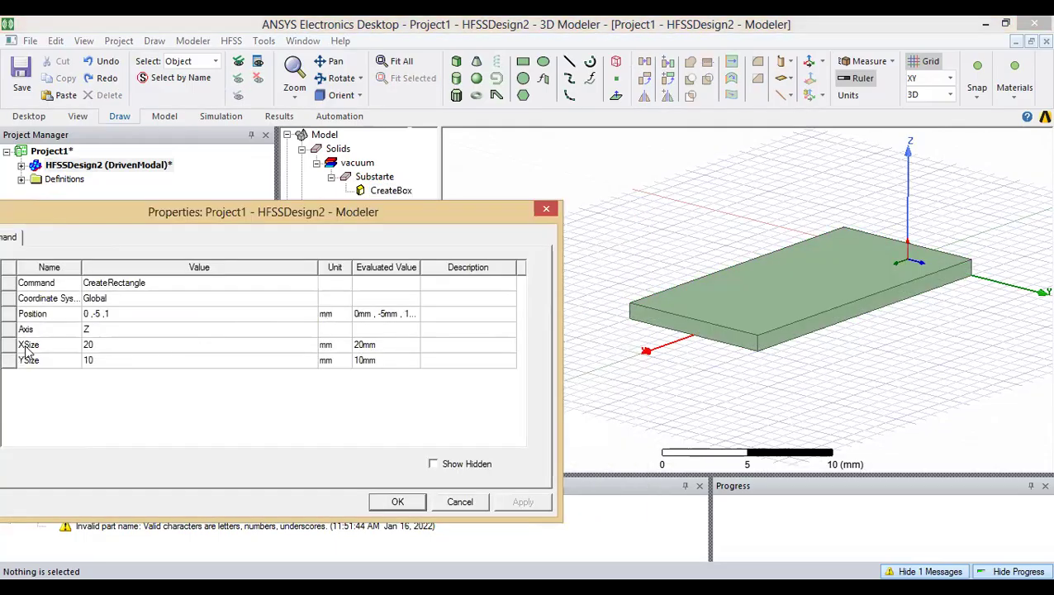
pyautogui.click(546, 213)
pyautogui.click(383, 238)
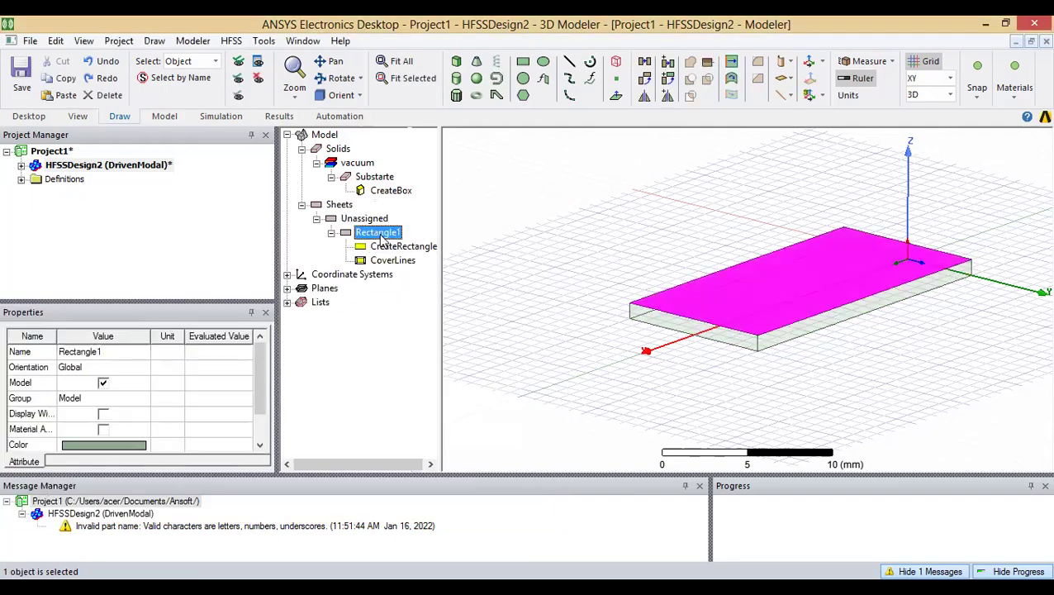
# Step: Open the material library for the Substarte box and search it by name for "pec"
pyautogui.doubleClick(374, 177)
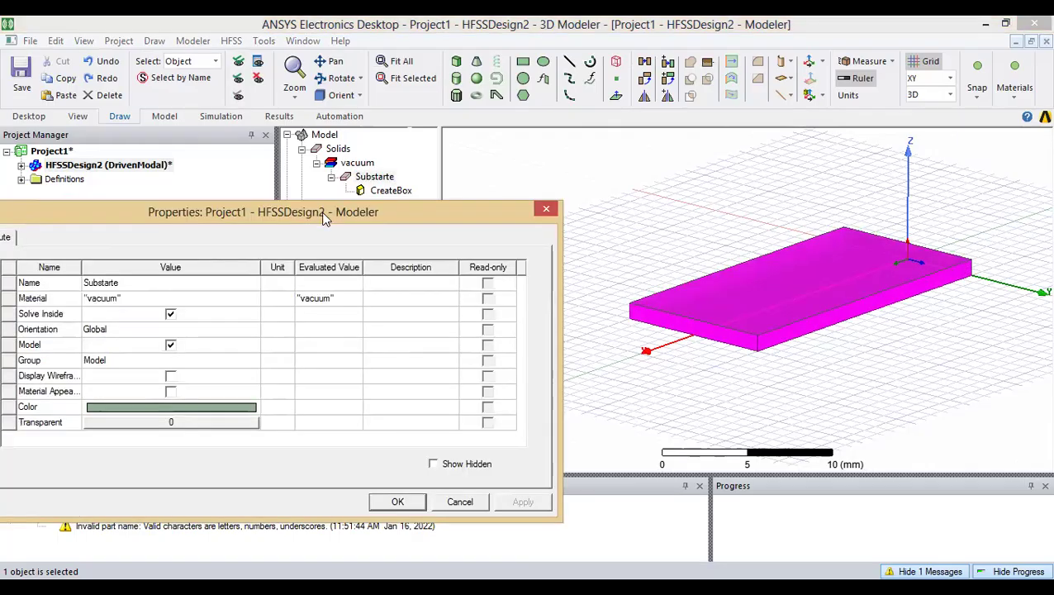
pyautogui.click(198, 285)
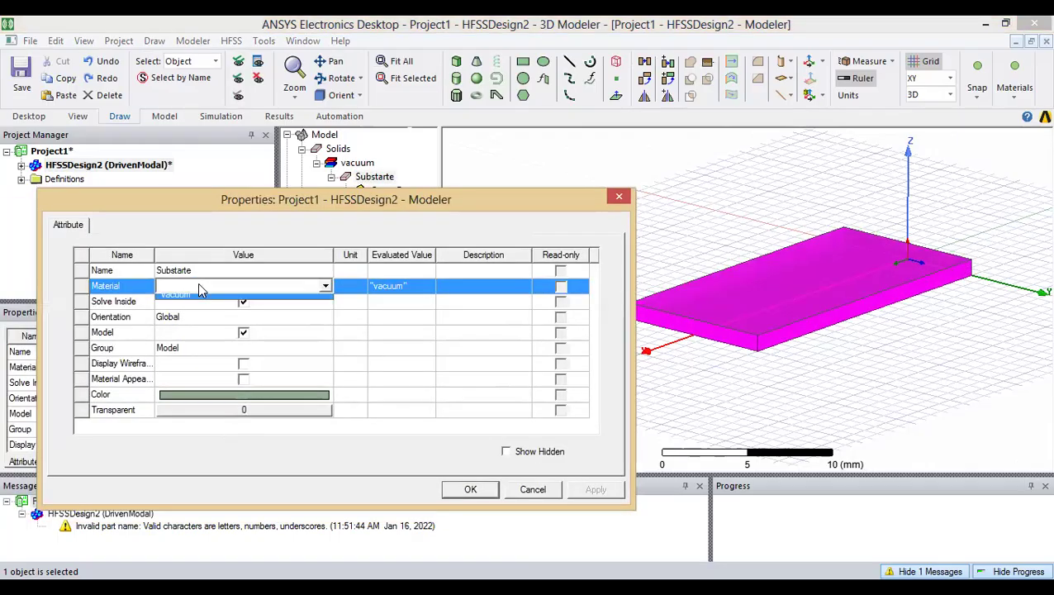
pyautogui.click(189, 300)
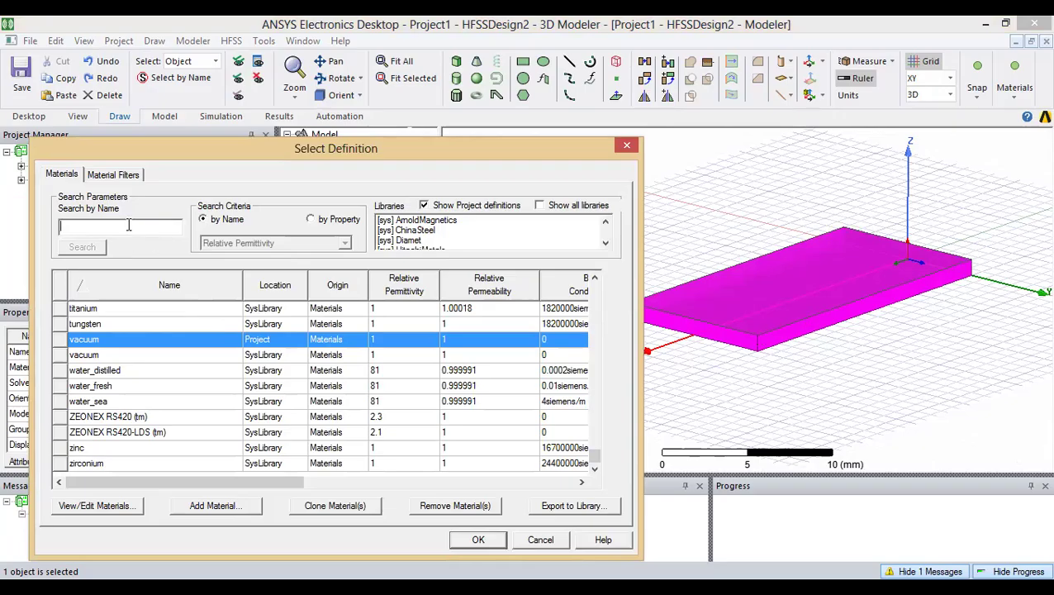
pyautogui.write('pec')
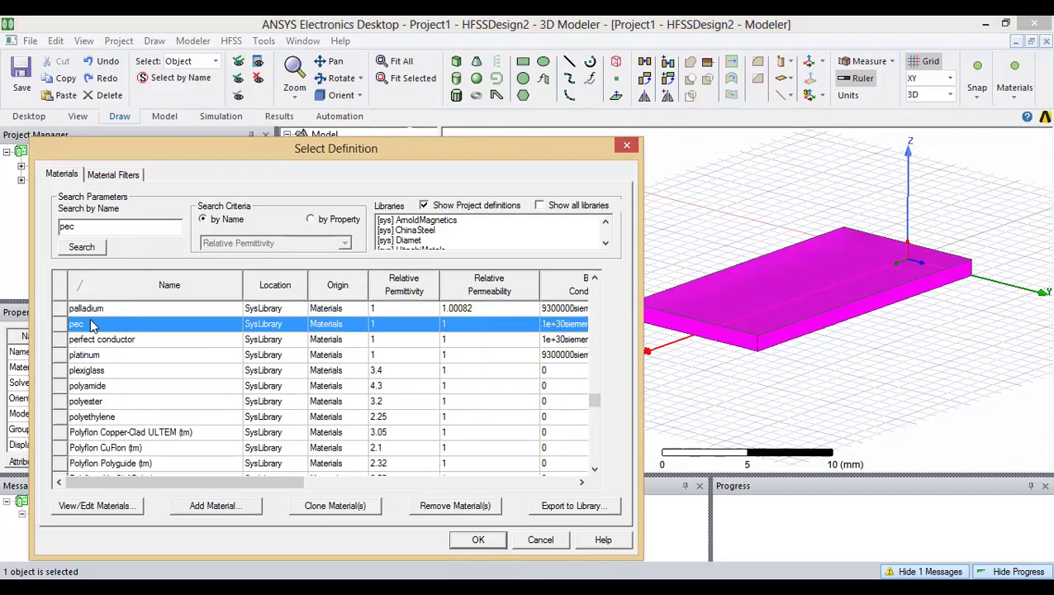
# Step: Search the material library for "copper" and assign copper as the Substarte box's material
pyautogui.moveTo(93, 228); pyautogui.dragTo(65, 225)
pyautogui.write('copper')
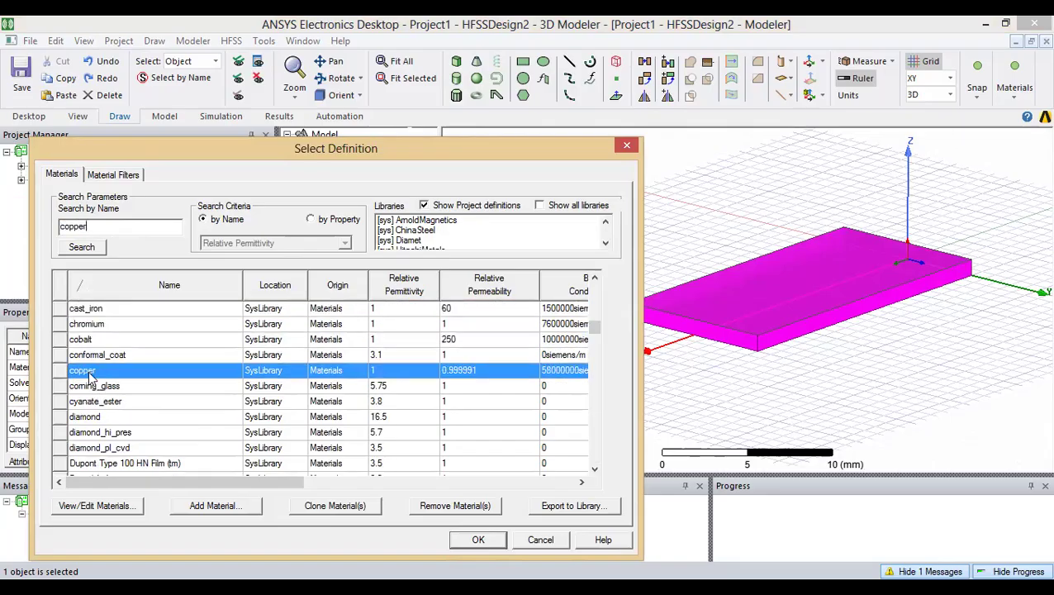
pyautogui.click(105, 353)
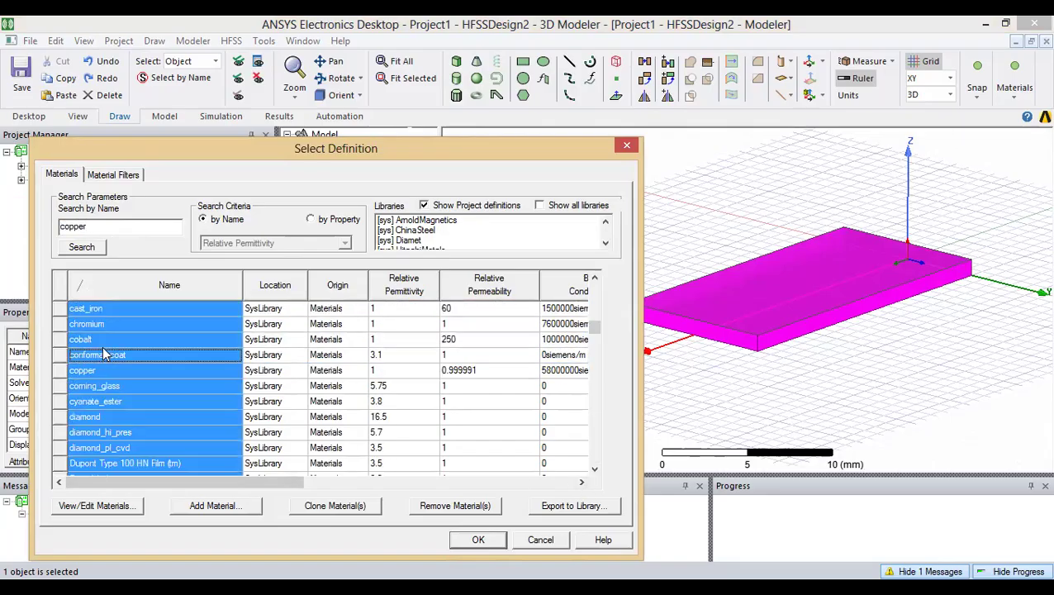
pyautogui.click(95, 371)
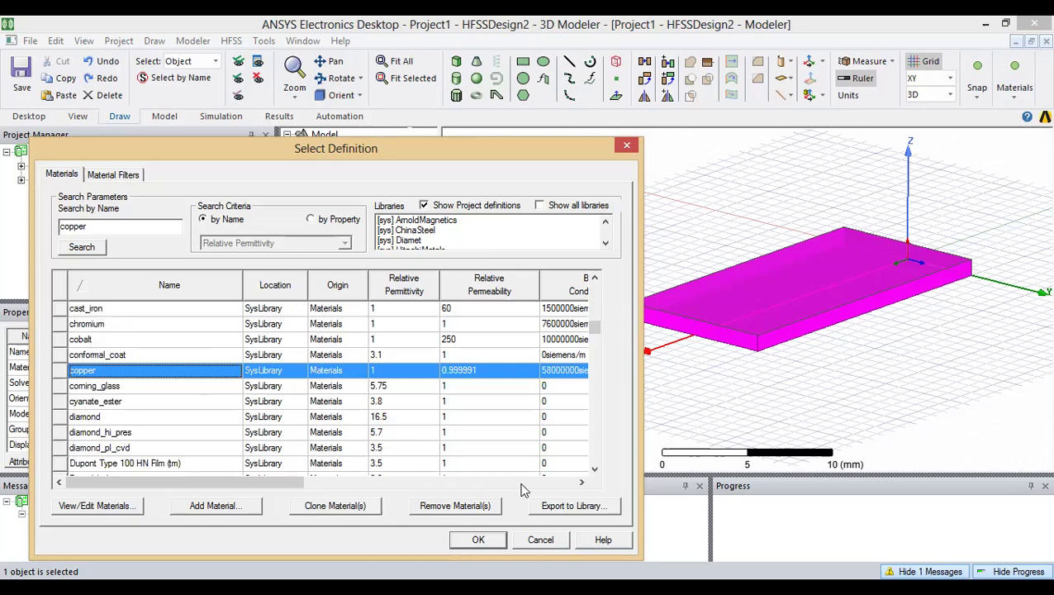
pyautogui.click(477, 539)
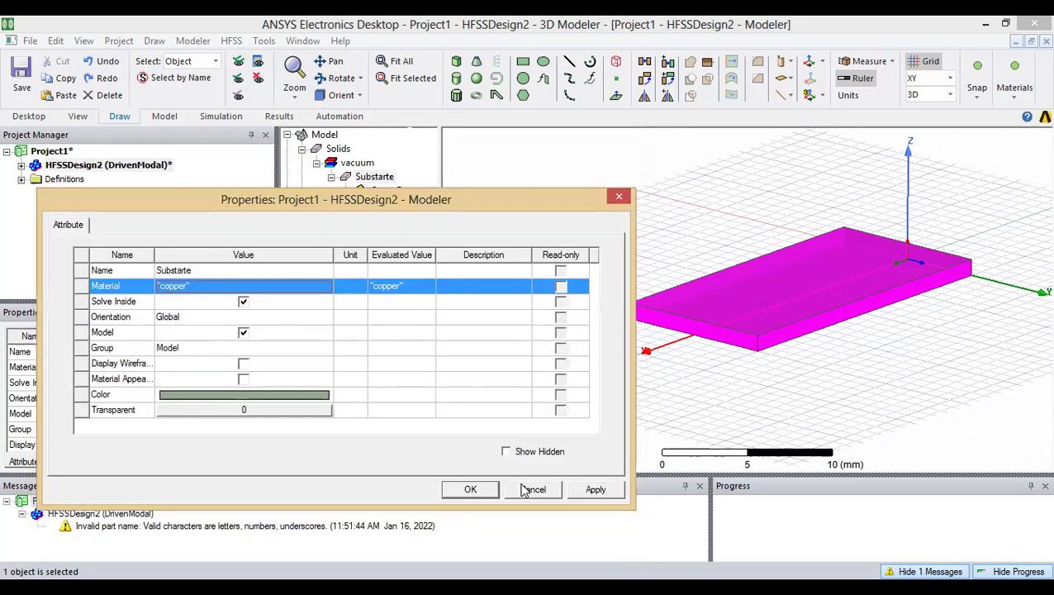
pyautogui.click(470, 489)
pyautogui.click(316, 163)
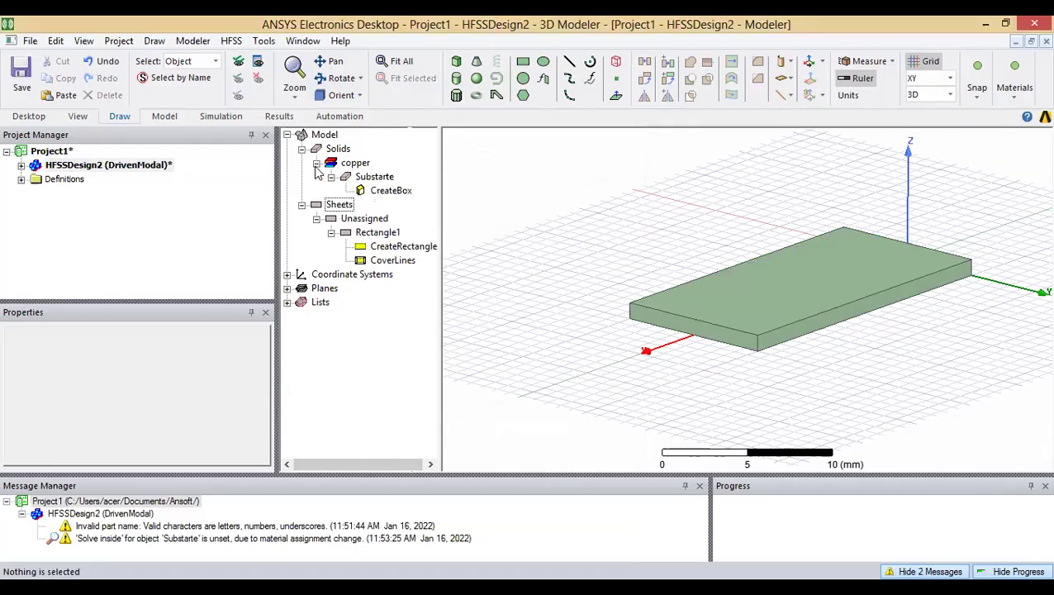
# Step: Reopen the material library from Substarte's attributes and search it by name for "fr4"
pyautogui.click(377, 179)
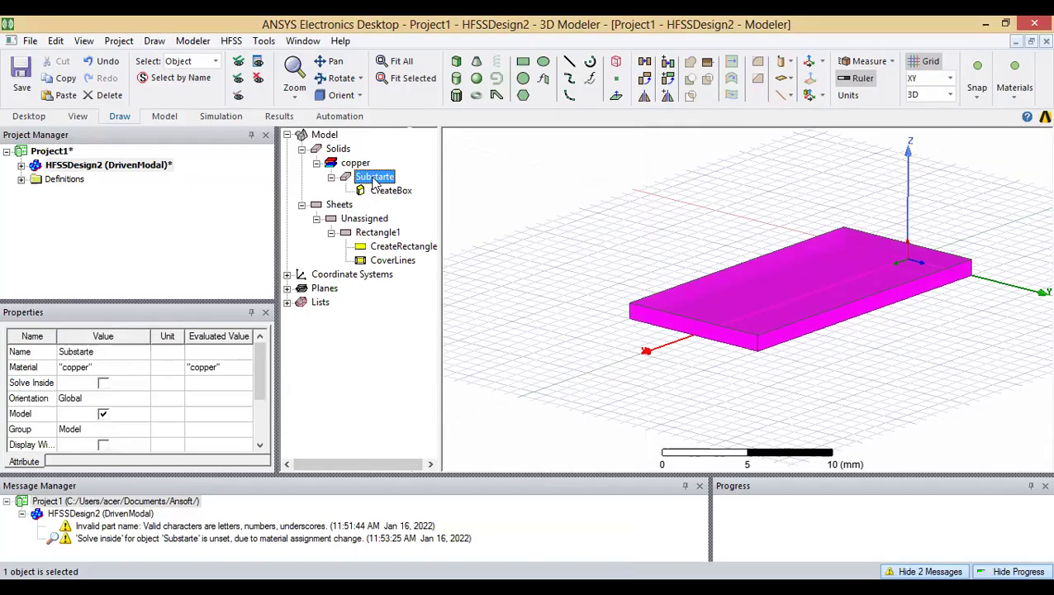
pyautogui.doubleClick(370, 179)
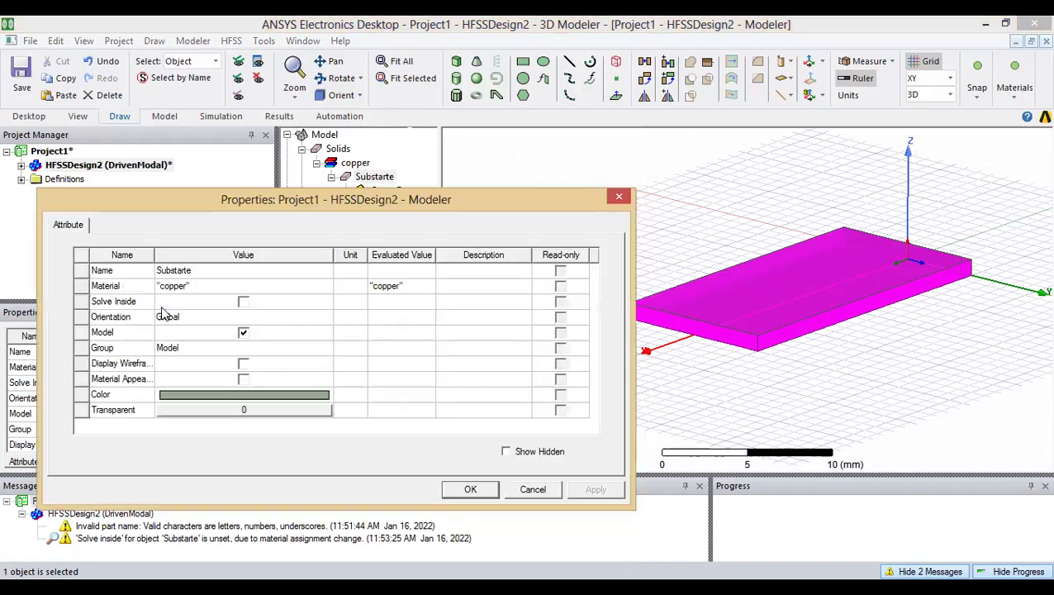
pyautogui.click(186, 286)
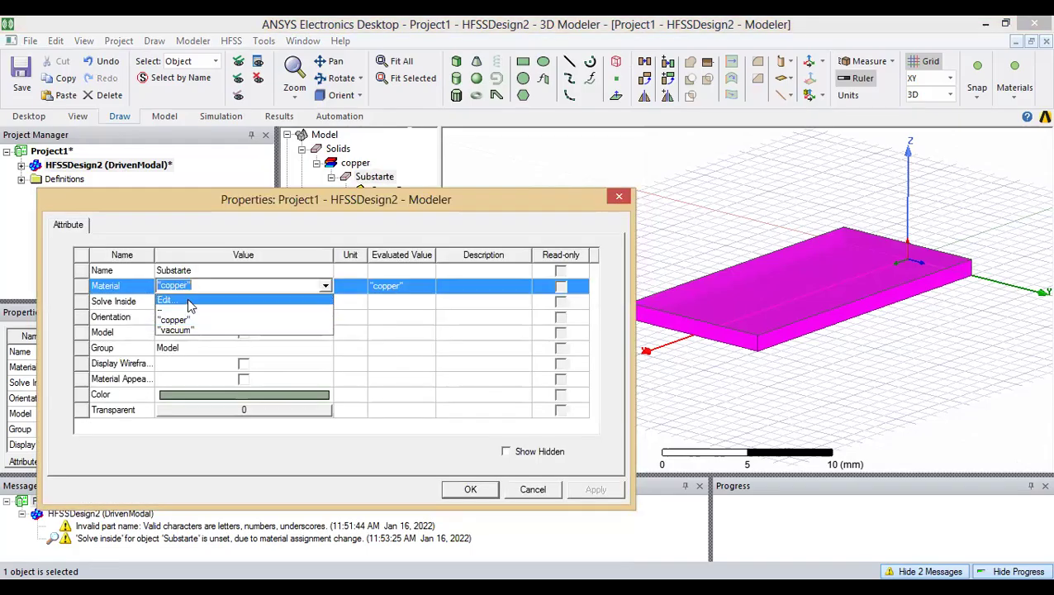
pyautogui.click(186, 299)
pyautogui.click(133, 228)
pyautogui.write('fr4')
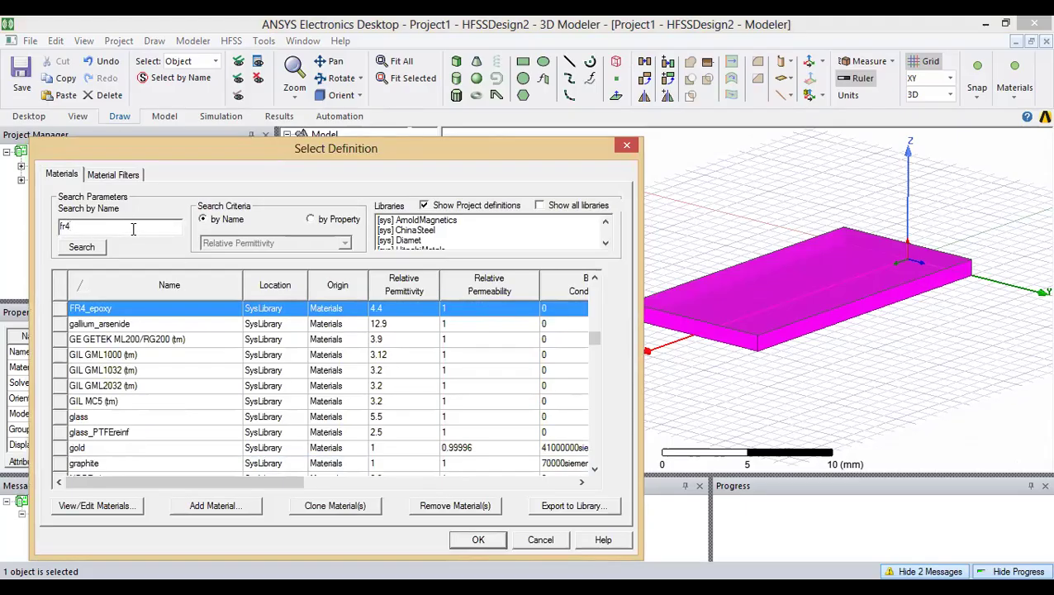
pyautogui.click(99, 309)
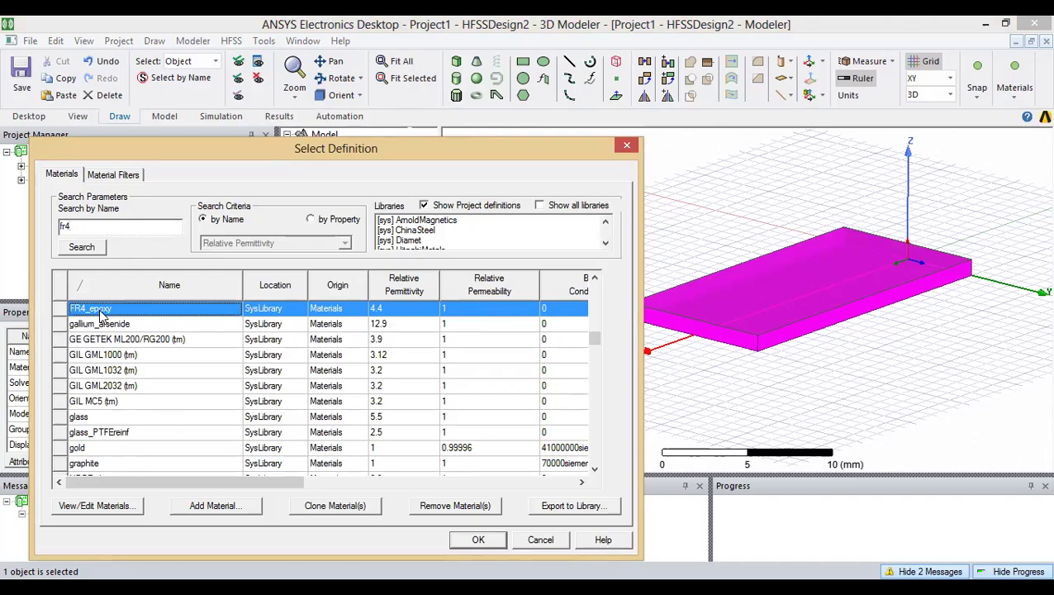
# Step: Search the materials by relative permittivity 4.4 instead of by name, and assign FR4_epoxy to Substarte
pyautogui.doubleClick(97, 229)
pyautogui.press('BackSpace')
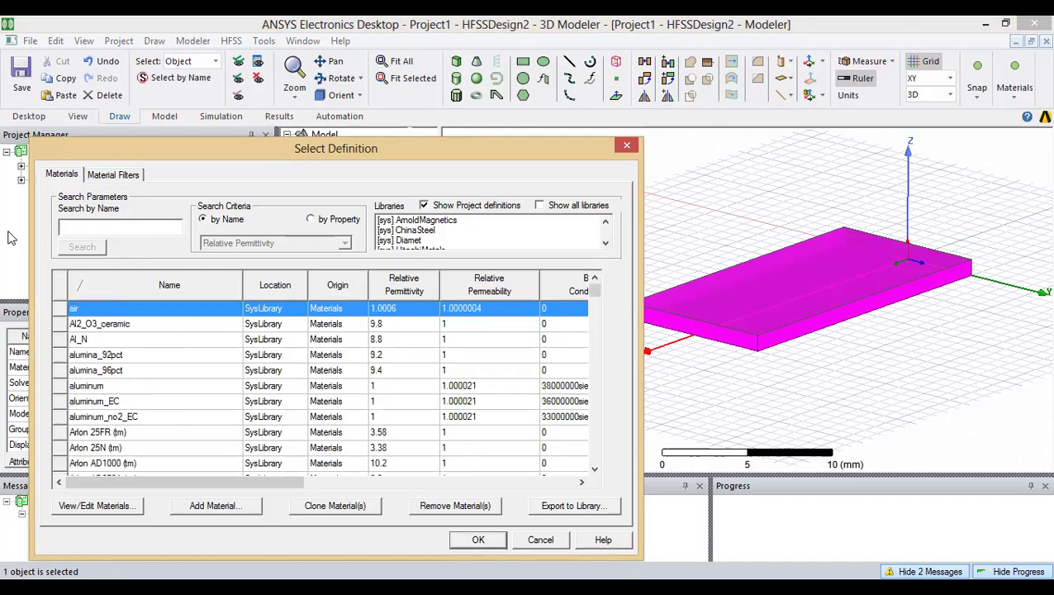
pyautogui.click(321, 217)
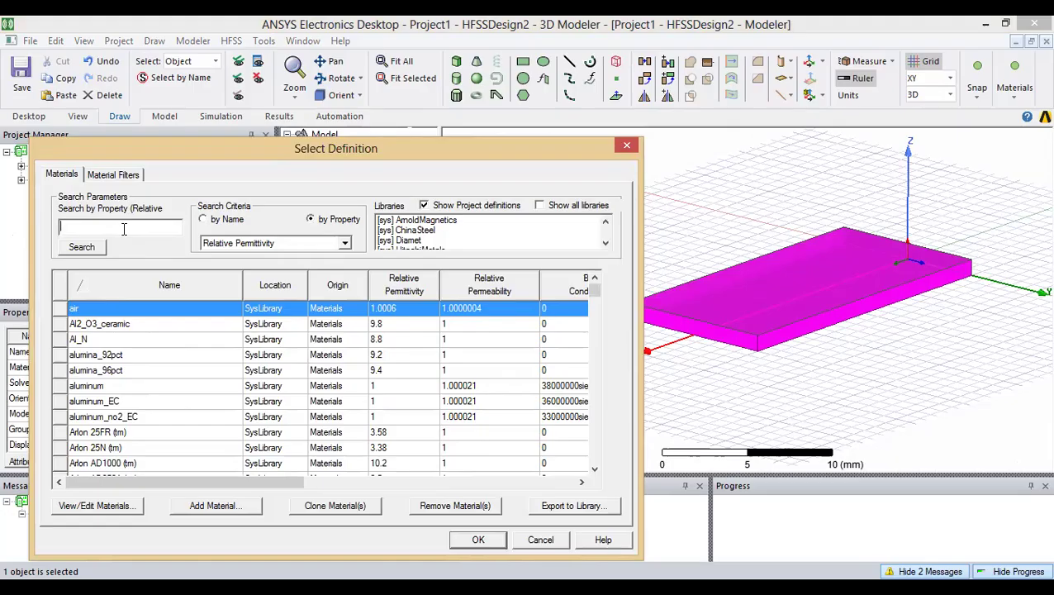
pyautogui.write('4.4')
pyautogui.click(85, 248)
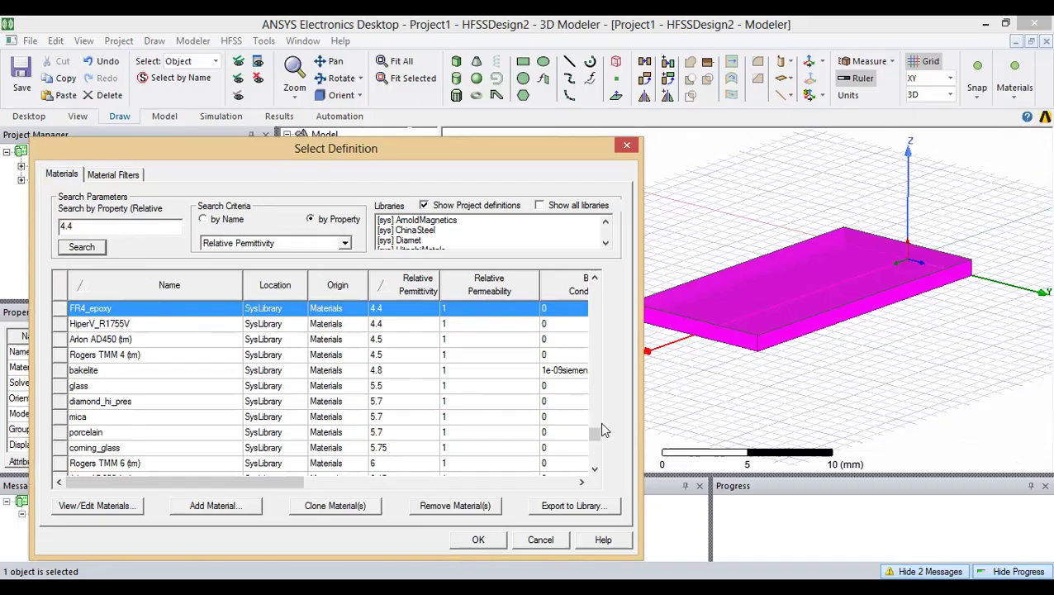
pyautogui.click(132, 314)
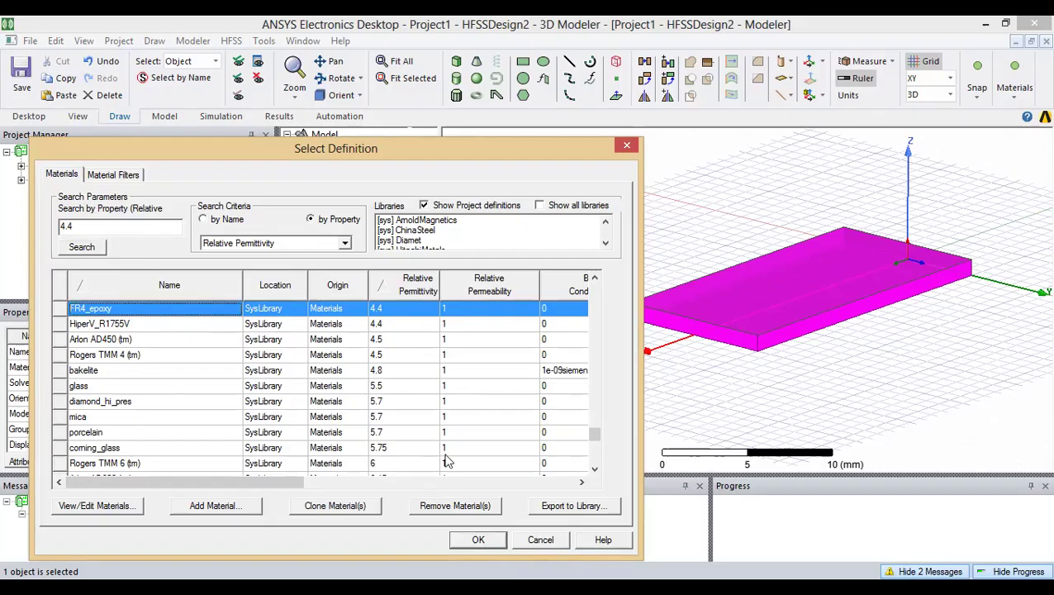
pyautogui.click(478, 539)
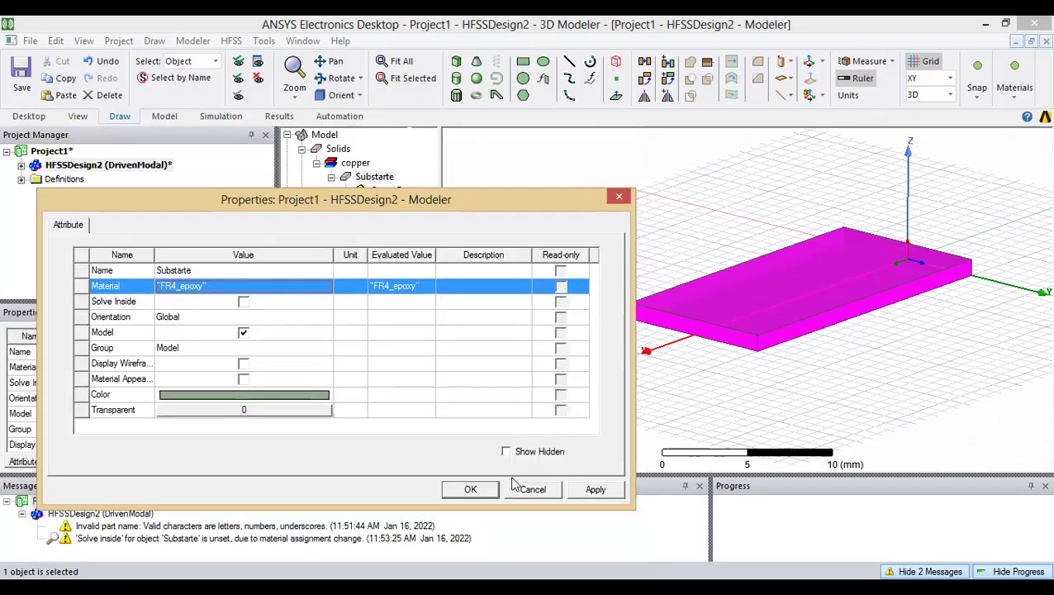
pyautogui.click(471, 491)
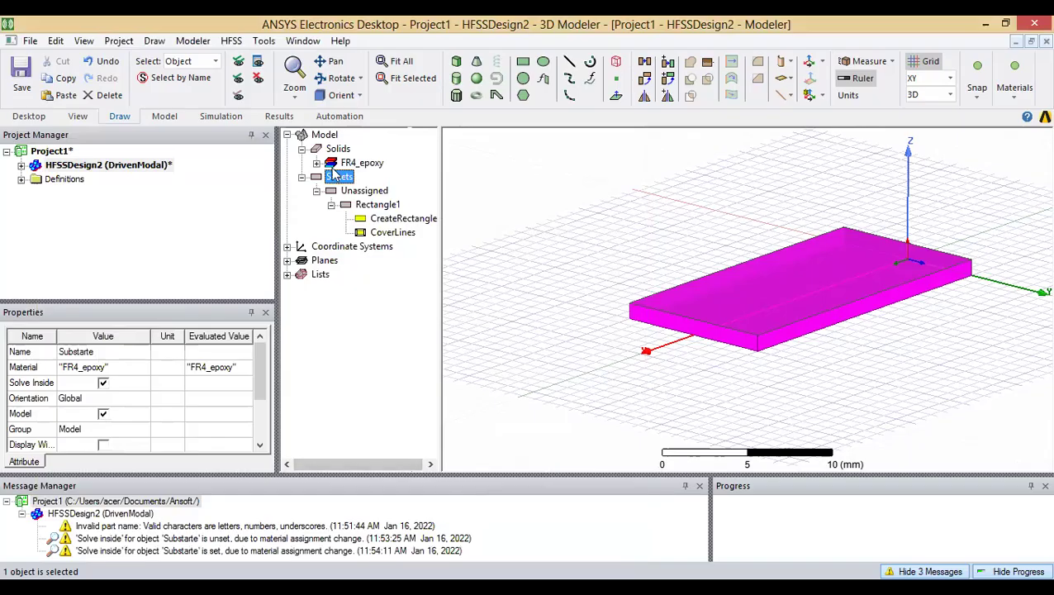
pyautogui.click(316, 163)
pyautogui.click(376, 176)
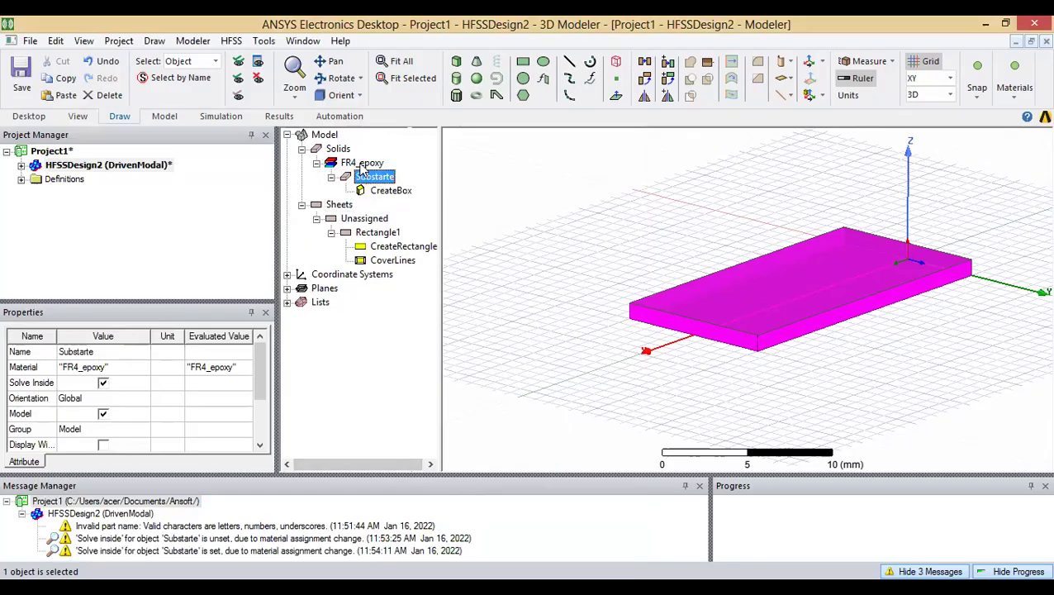
# Step: Try to rename the Rectangle1 sheet as "Ground Plane" in its attributes, and clear all logged messages
pyautogui.click(717, 305)
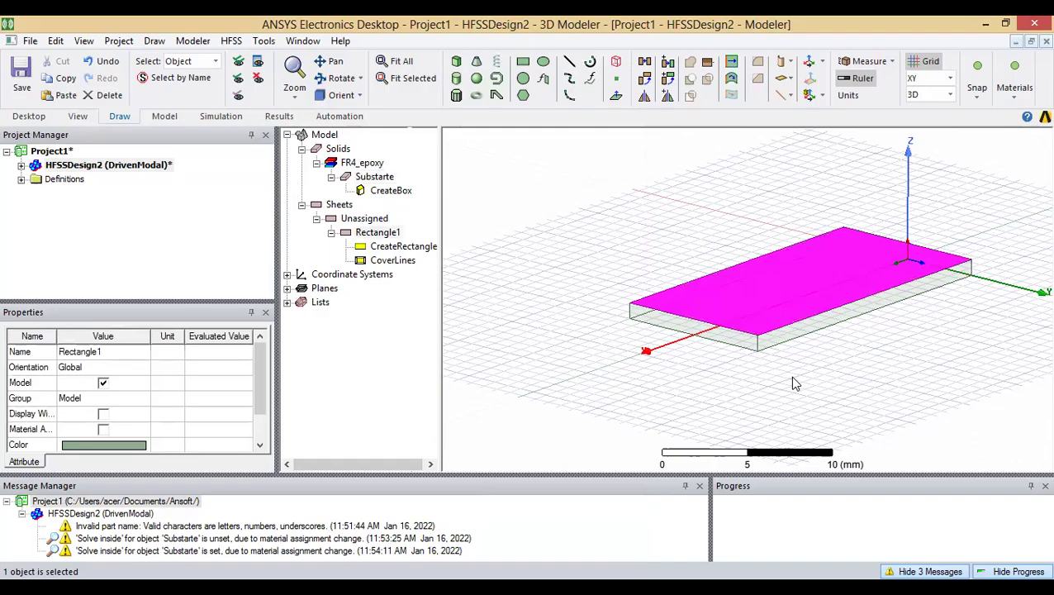
pyautogui.click(373, 236)
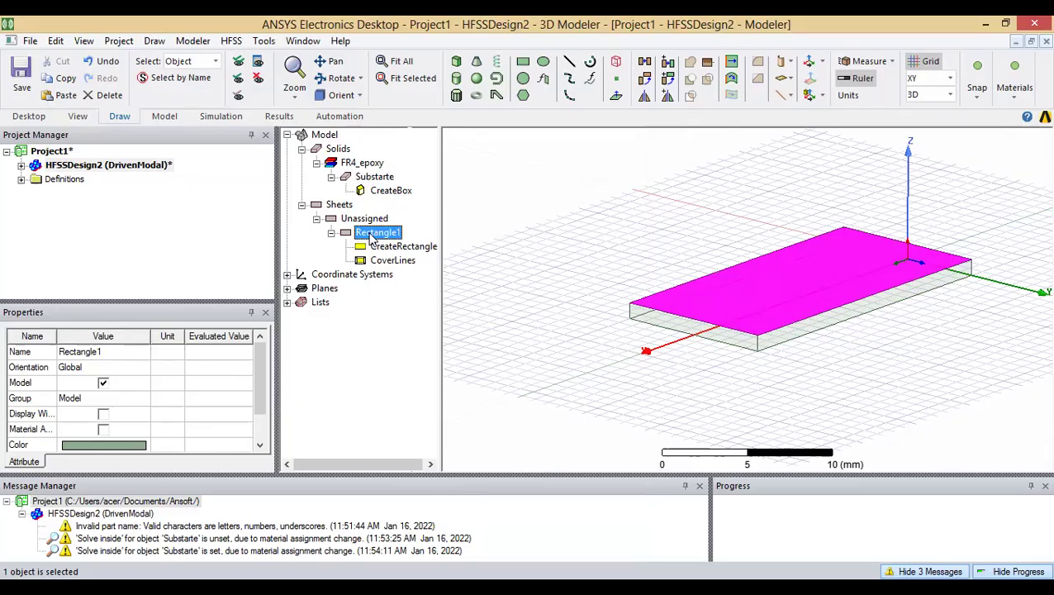
pyautogui.doubleClick(374, 236)
pyautogui.click(235, 270)
pyautogui.write('G')
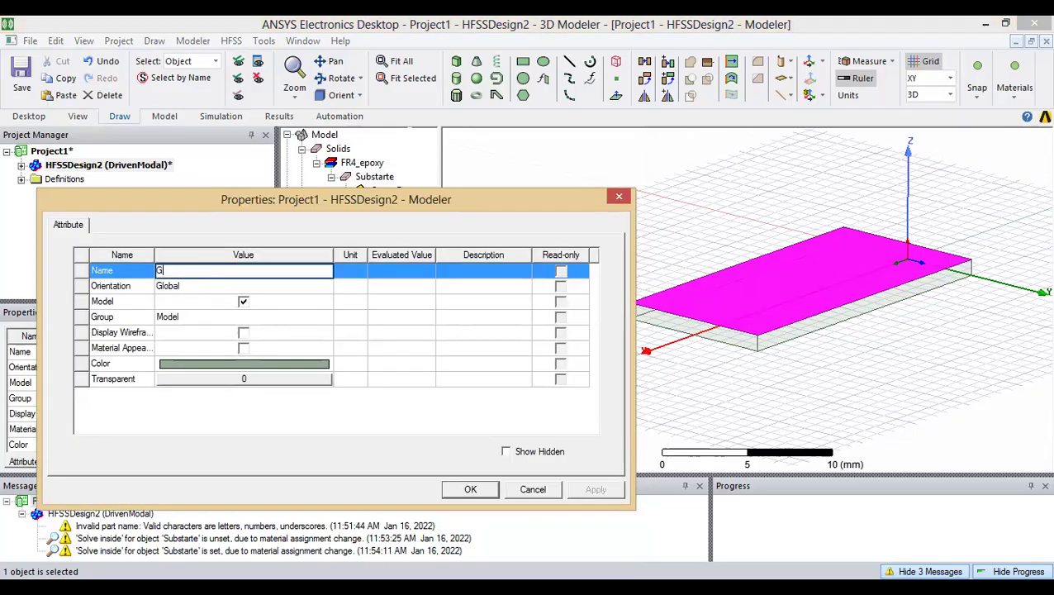
pyautogui.write('round PLane')
pyautogui.press('BackSpace')
pyautogui.press('BackSpace')
pyautogui.press('BackSpace')
pyautogui.press('BackSpace')
pyautogui.write('lane')
pyautogui.click(565, 420)
pyautogui.click(596, 489)
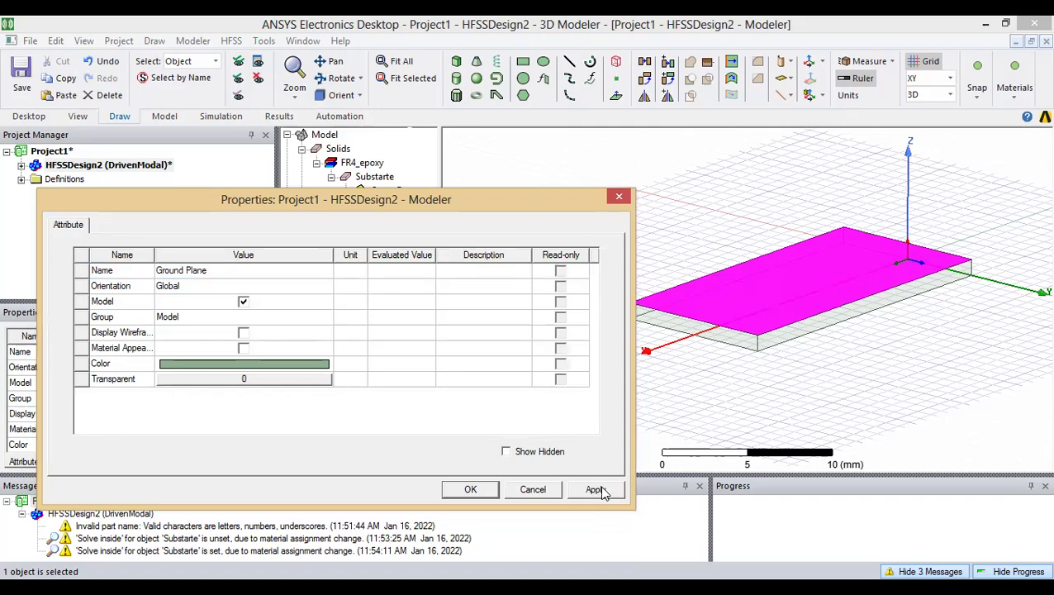
pyautogui.click(470, 489)
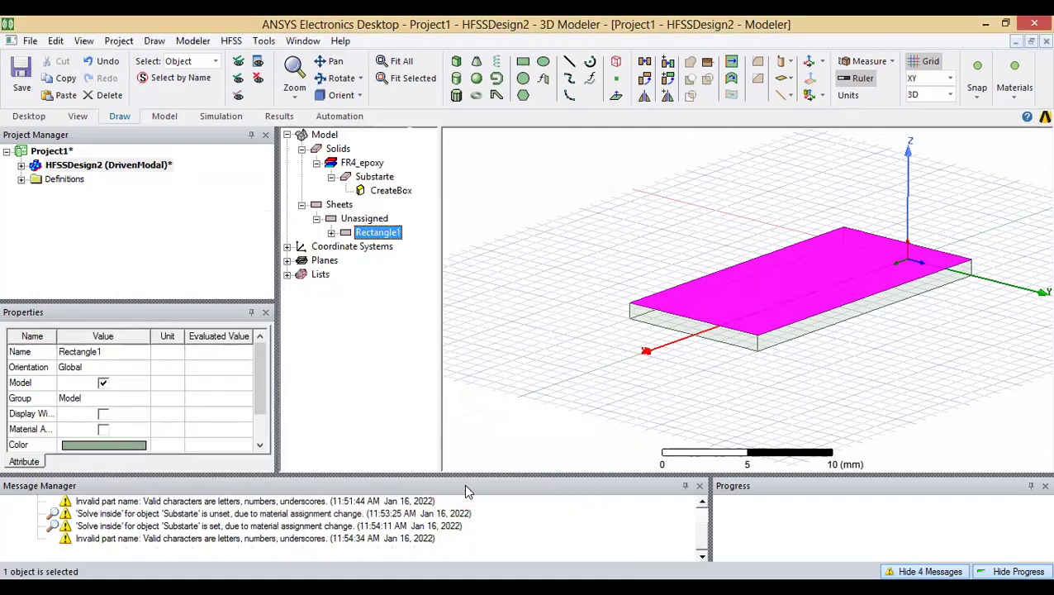
pyautogui.click(405, 500)
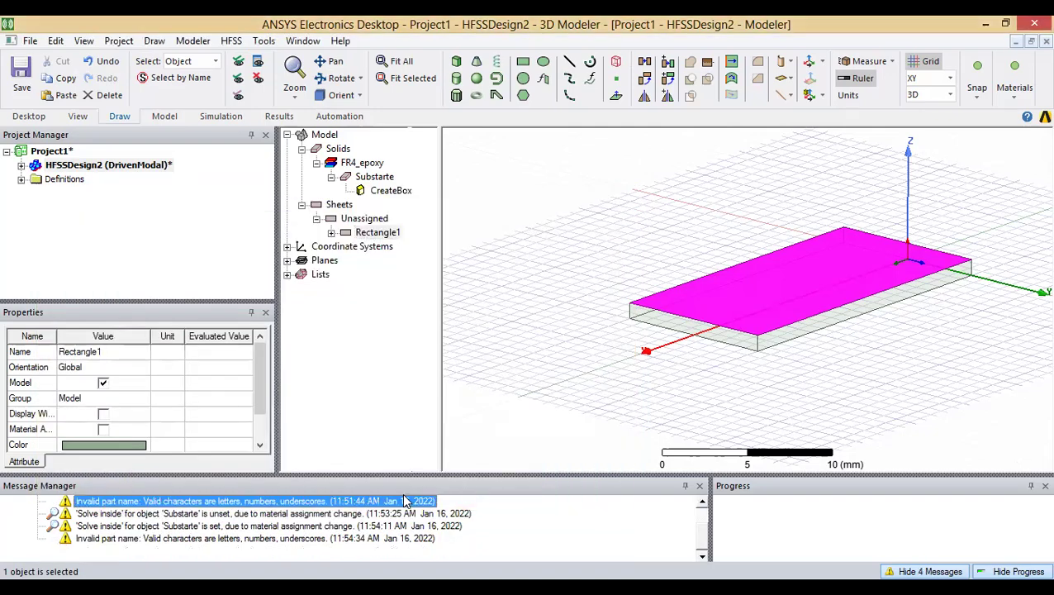
pyautogui.click(476, 424)
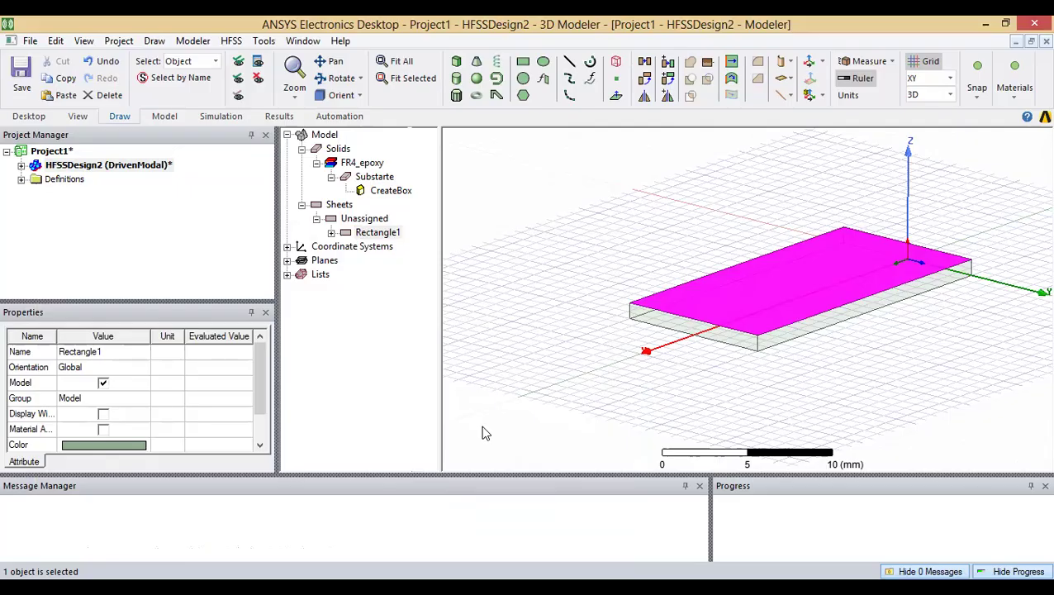
# Step: Try to rename the Rectangle1 sheet as "Grond PLane" in its attributes
pyautogui.click(332, 233)
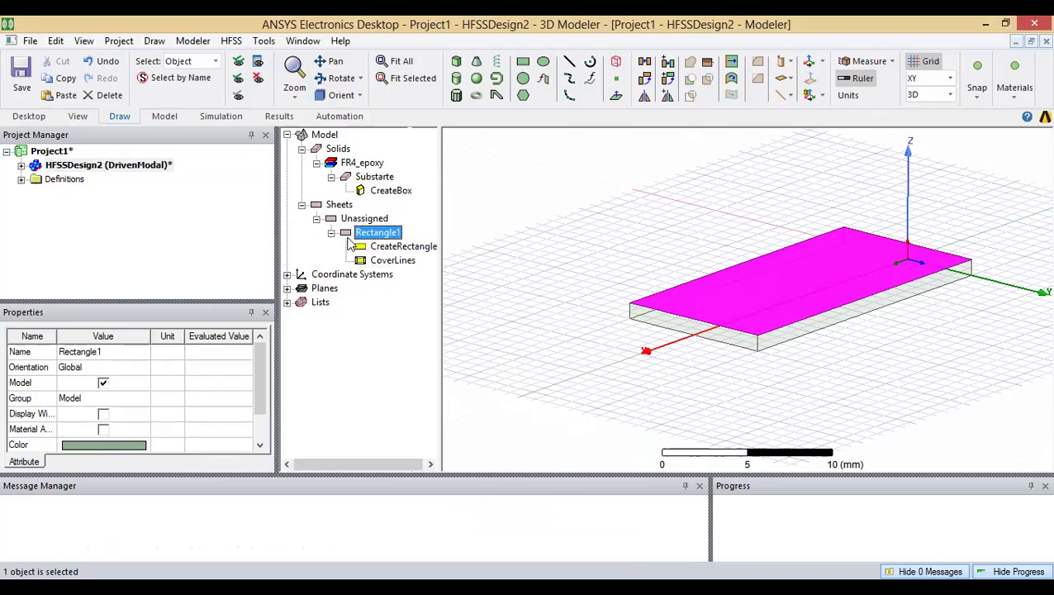
pyautogui.doubleClick(393, 234)
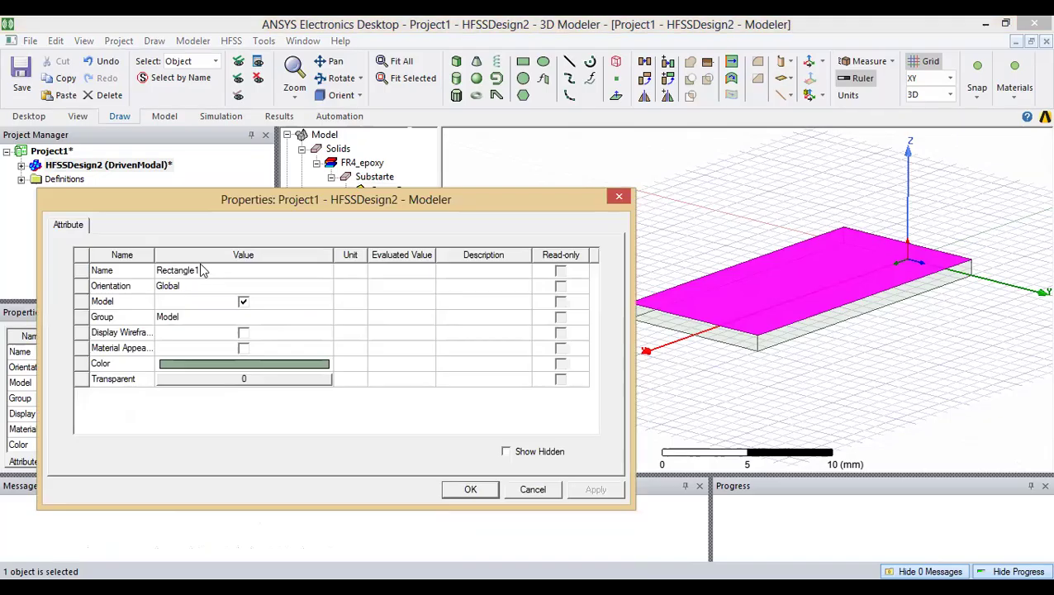
pyautogui.click(209, 271)
pyautogui.write('Grond ')
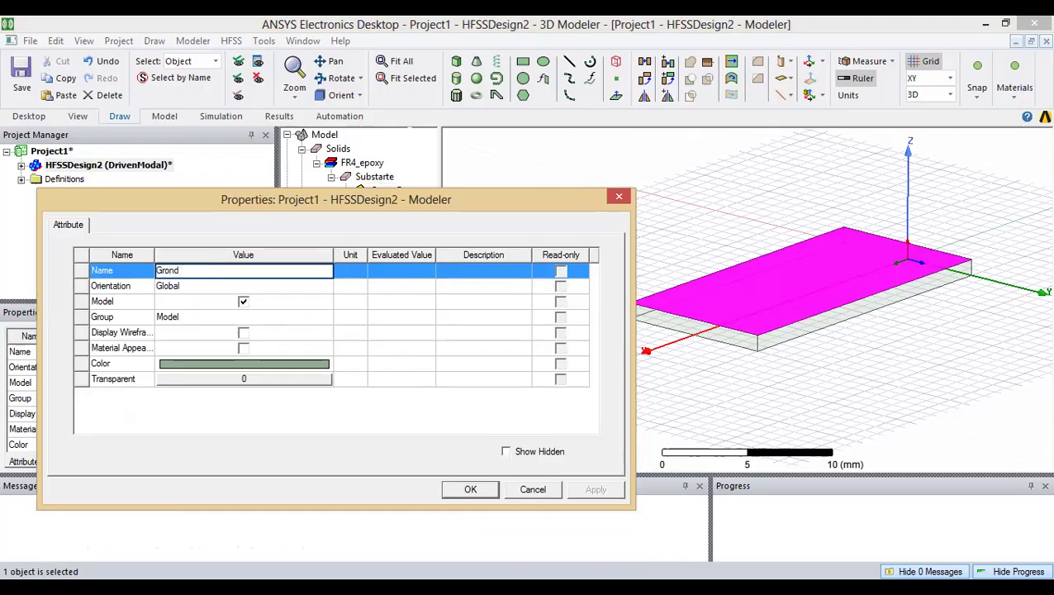
pyautogui.write('PLane')
pyautogui.click(468, 491)
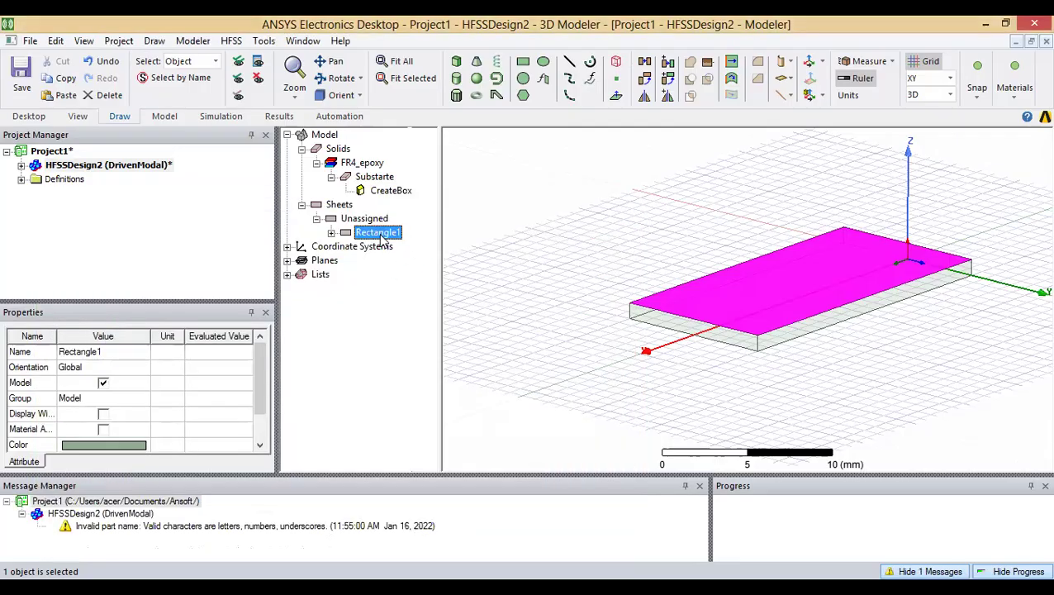
# Step: Rename the Rectangle1 sheet as "Ground_Plane" in its attributes, using an underscore instead of a space
pyautogui.doubleClick(369, 237)
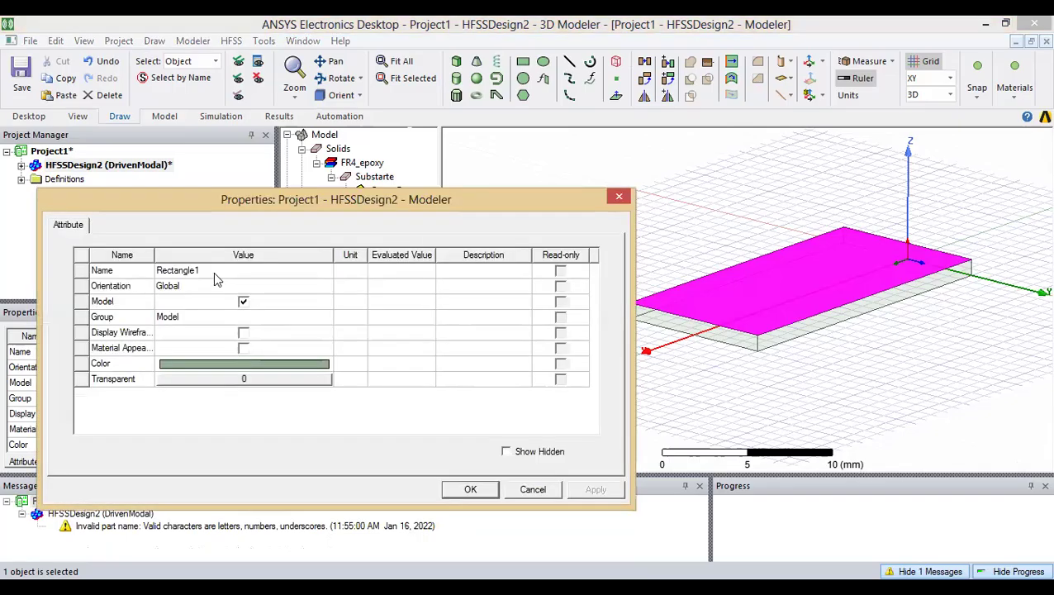
pyautogui.click(216, 272)
pyautogui.write('Ground')
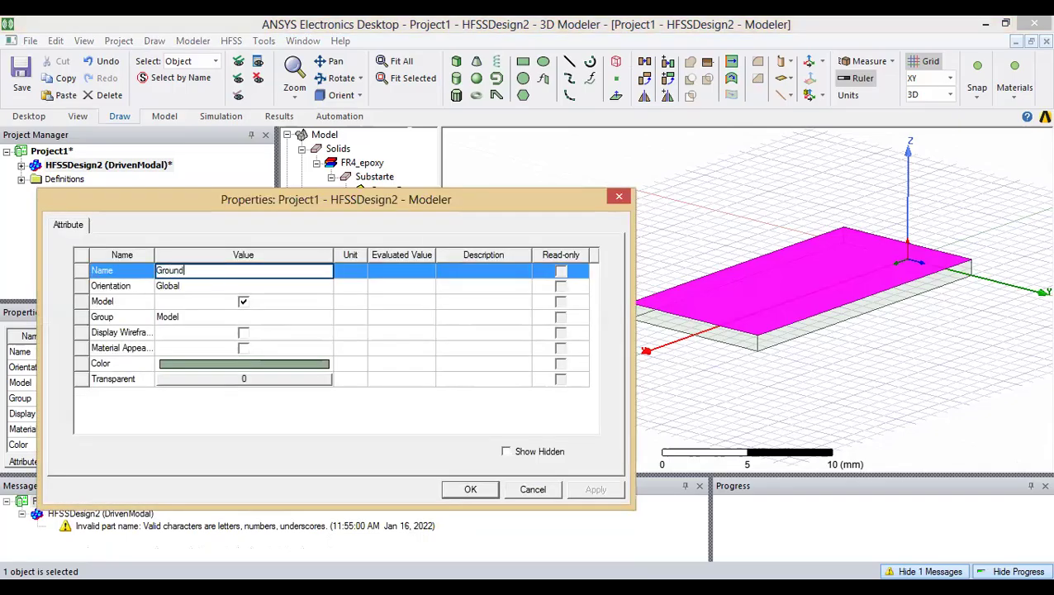
pyautogui.write('_Plane')
pyautogui.click(592, 453)
pyautogui.click(595, 489)
pyautogui.click(470, 489)
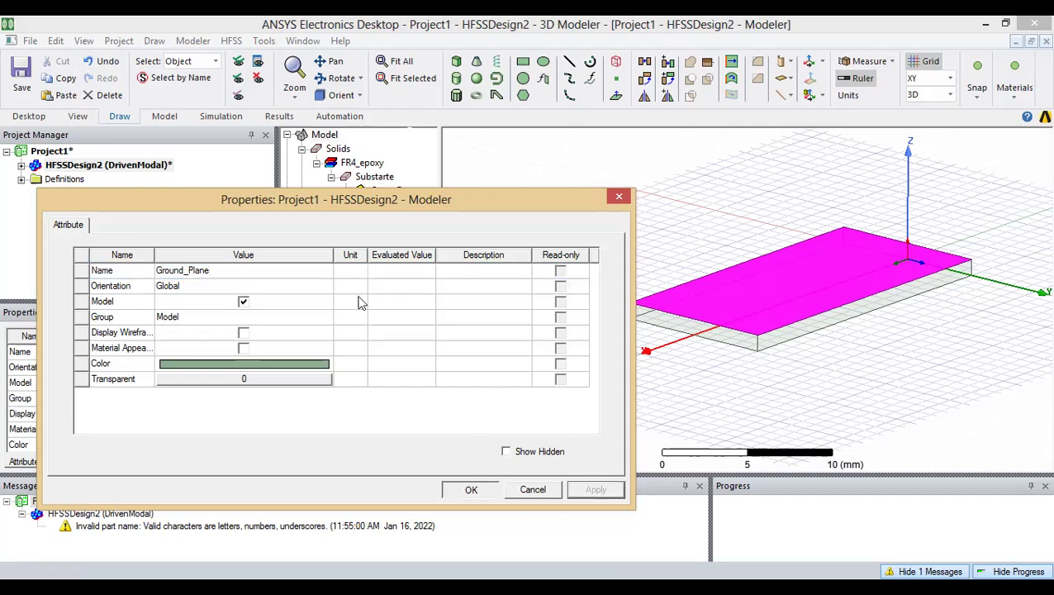
# Step: Clear all logged messages
pyautogui.click(265, 495)
pyautogui.rightClick(266, 495)
pyautogui.click(282, 424)
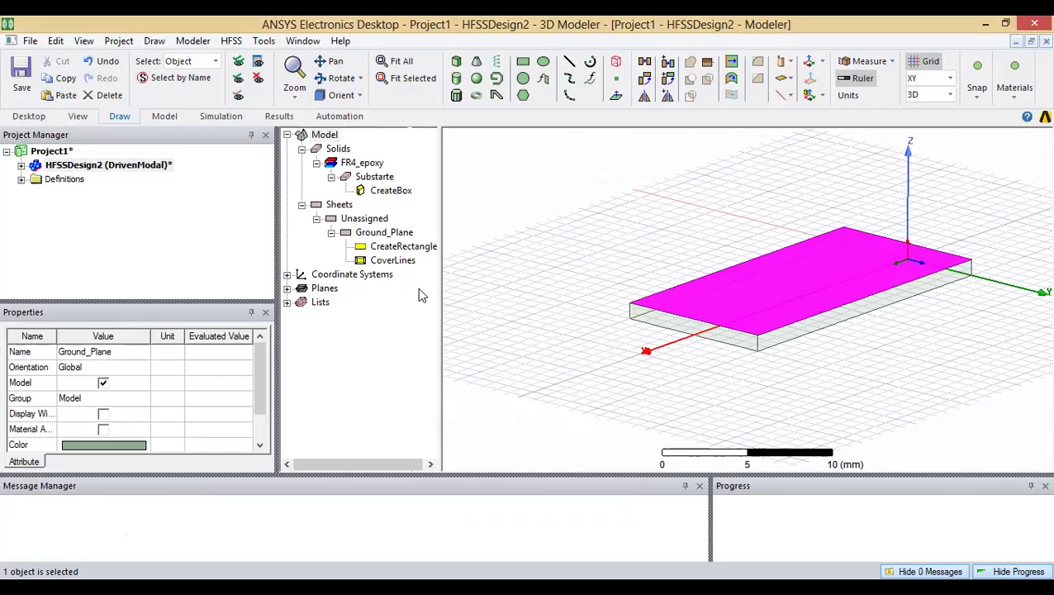
# Step: Assign a Perfect E boundary to the Ground_Plane sheet, keeping the default name PerfE1 and leaving Infinite Ground Plane off
pyautogui.click(379, 234)
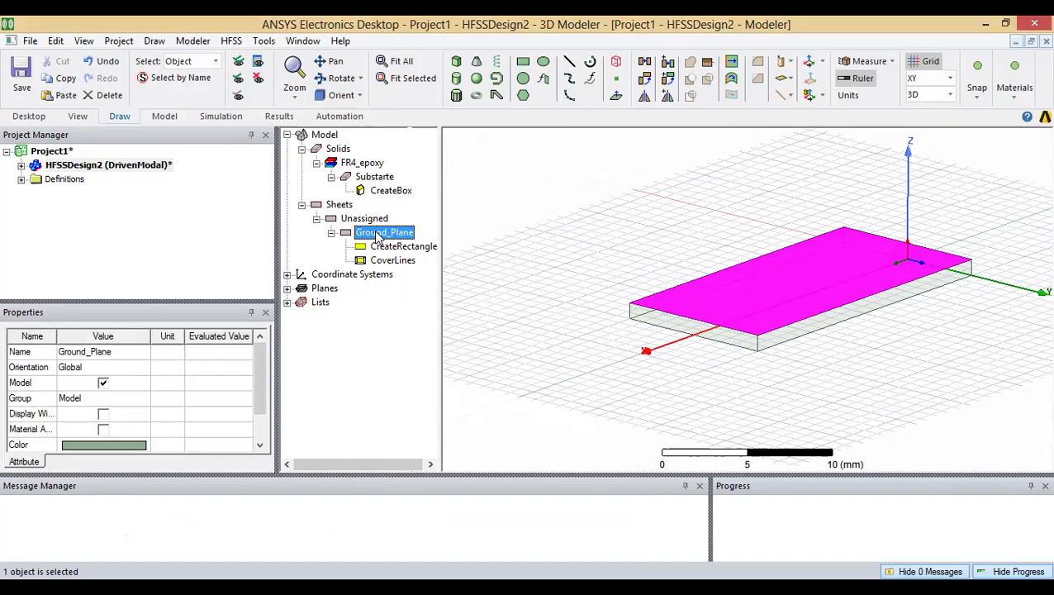
pyautogui.click(784, 285)
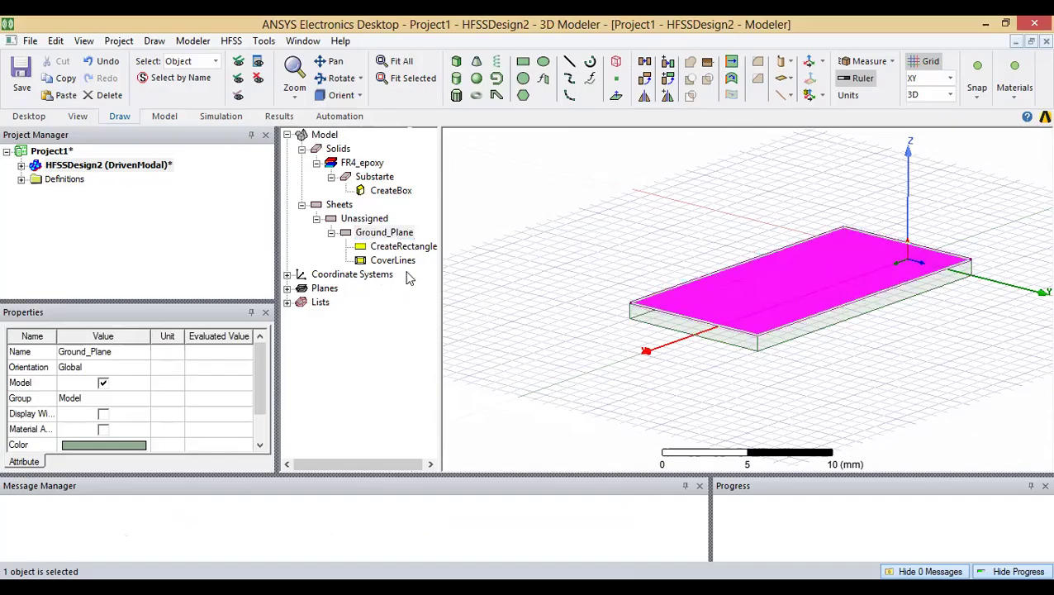
pyautogui.click(390, 235)
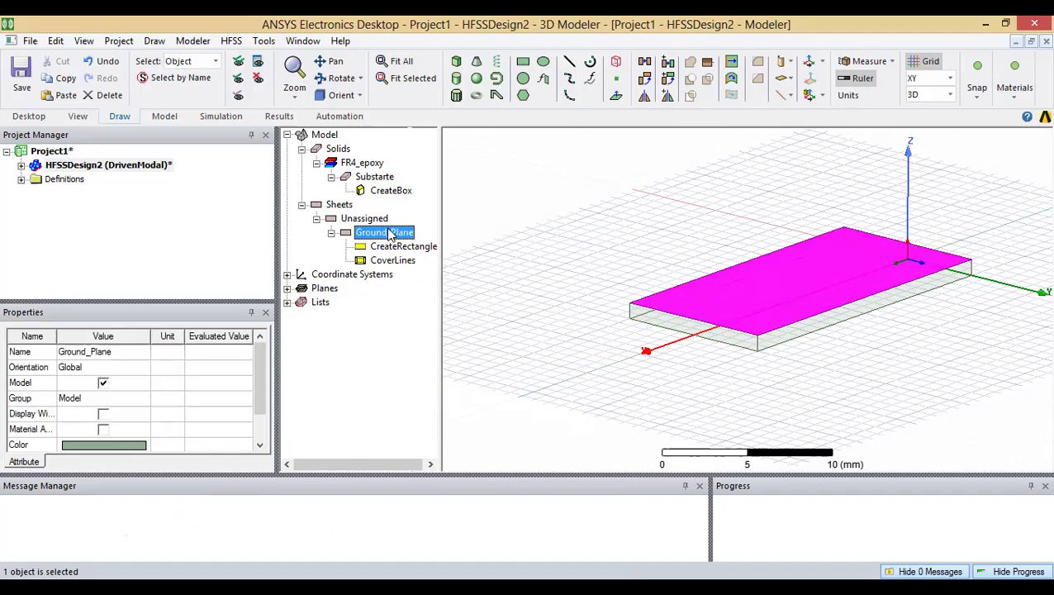
pyautogui.rightClick(391, 234)
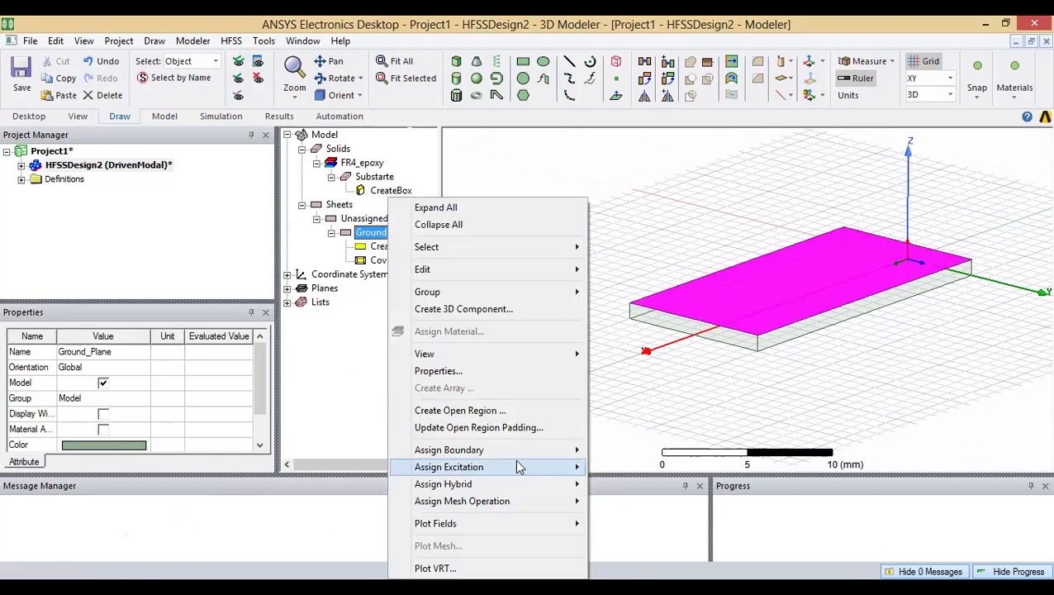
pyautogui.moveTo(531, 452)
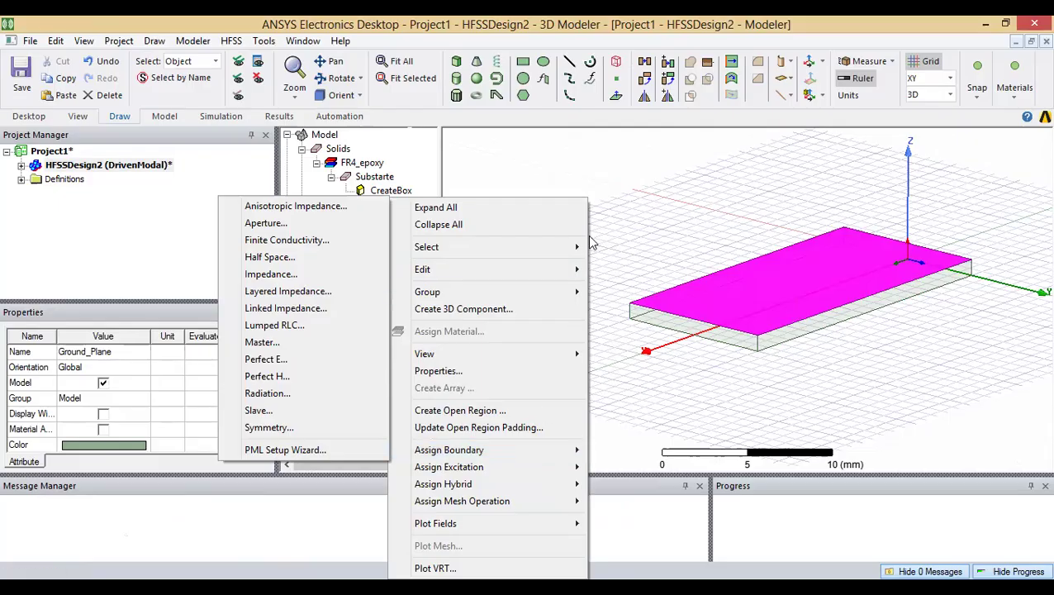
pyautogui.click(388, 239)
pyautogui.click(390, 233)
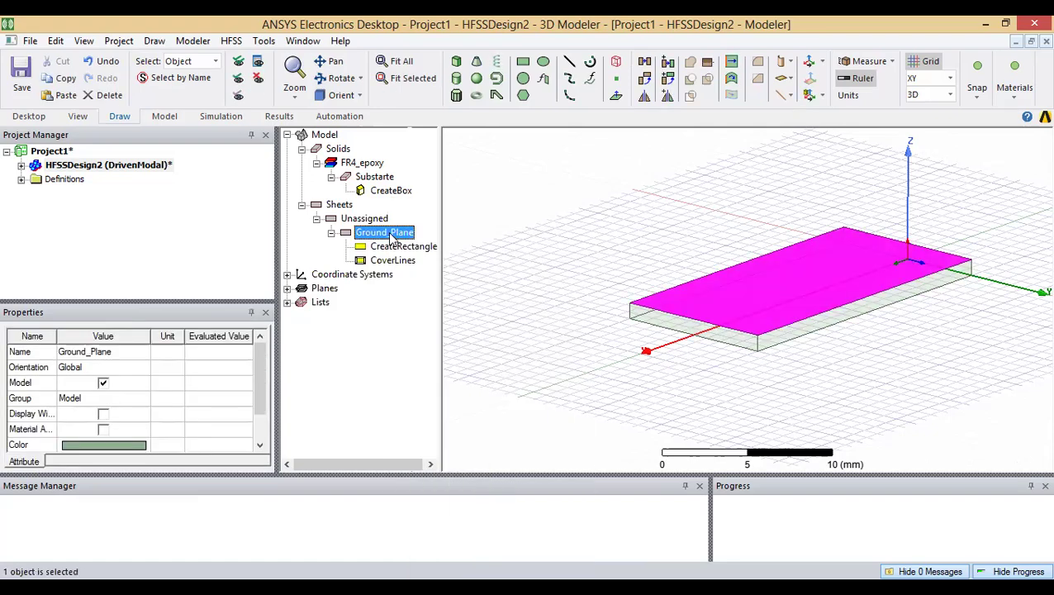
pyautogui.rightClick(394, 237)
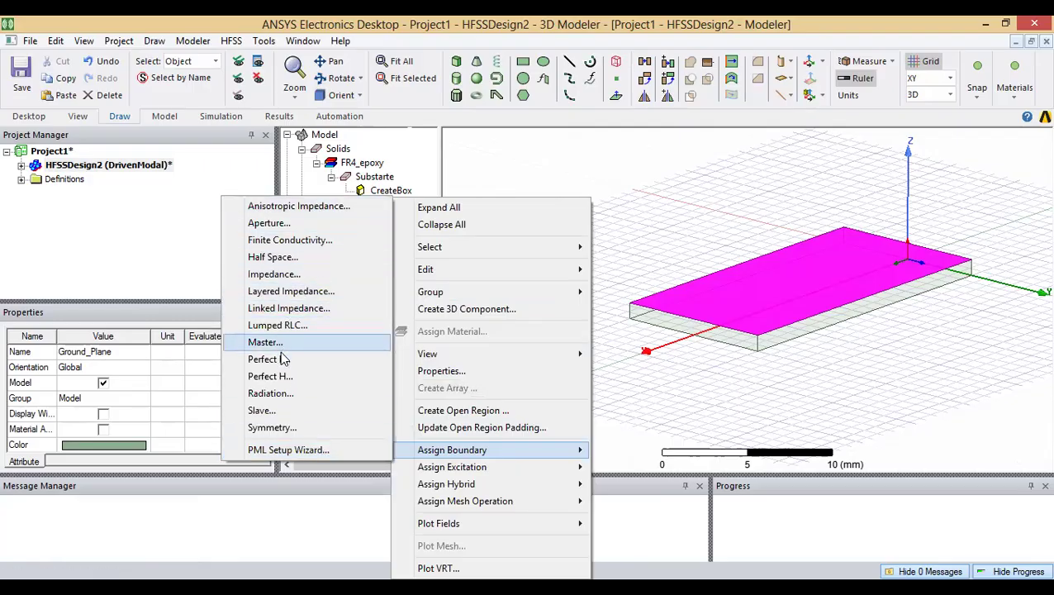
pyautogui.click(317, 360)
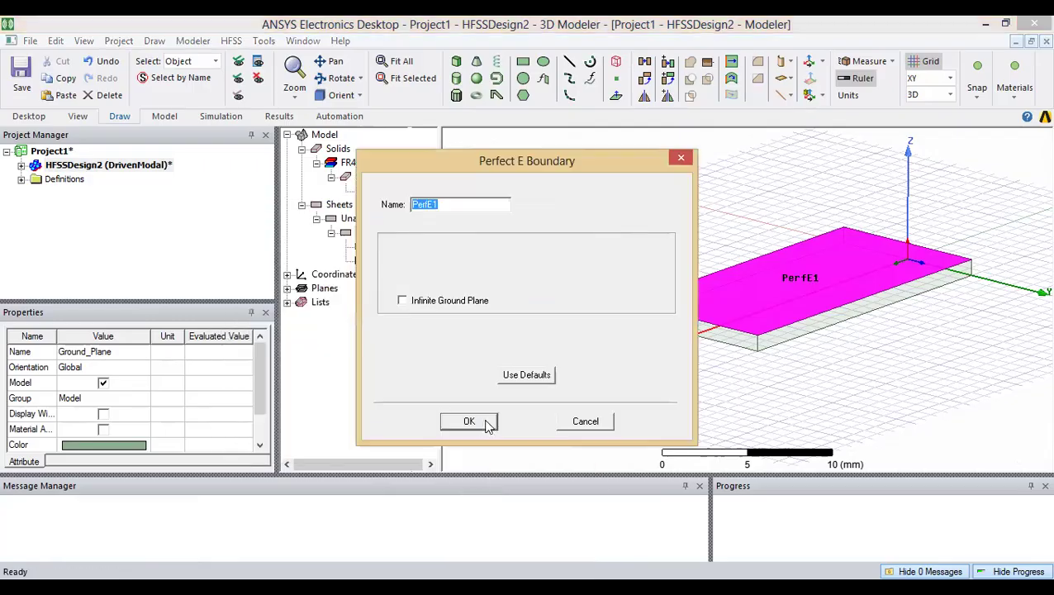
pyautogui.click(469, 422)
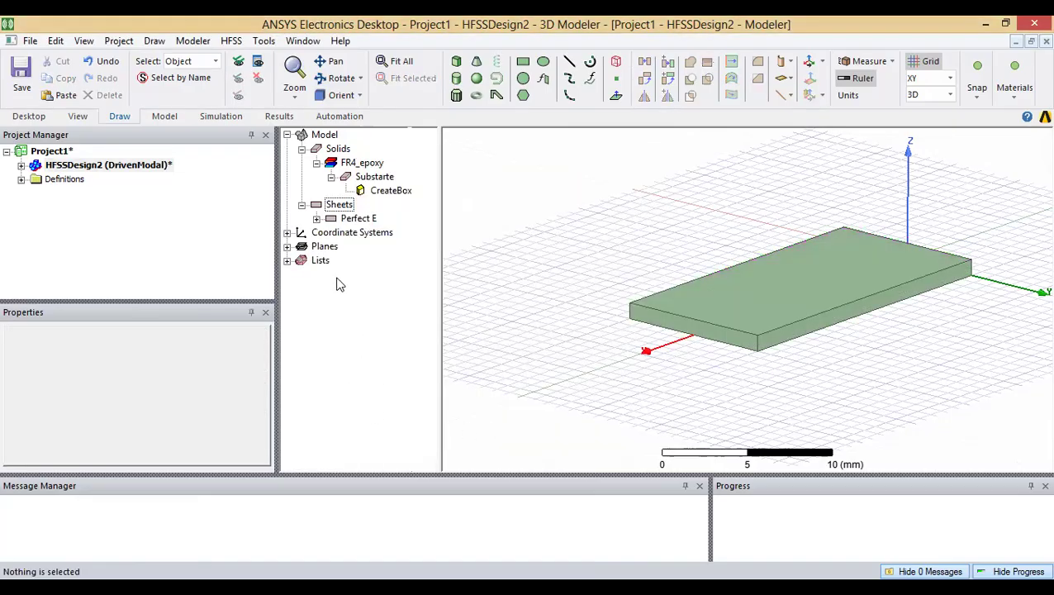
# Step: Expand the Perfect E group of sheets in the model tree and check Ground_Plane in it
pyautogui.click(316, 218)
pyautogui.click(364, 219)
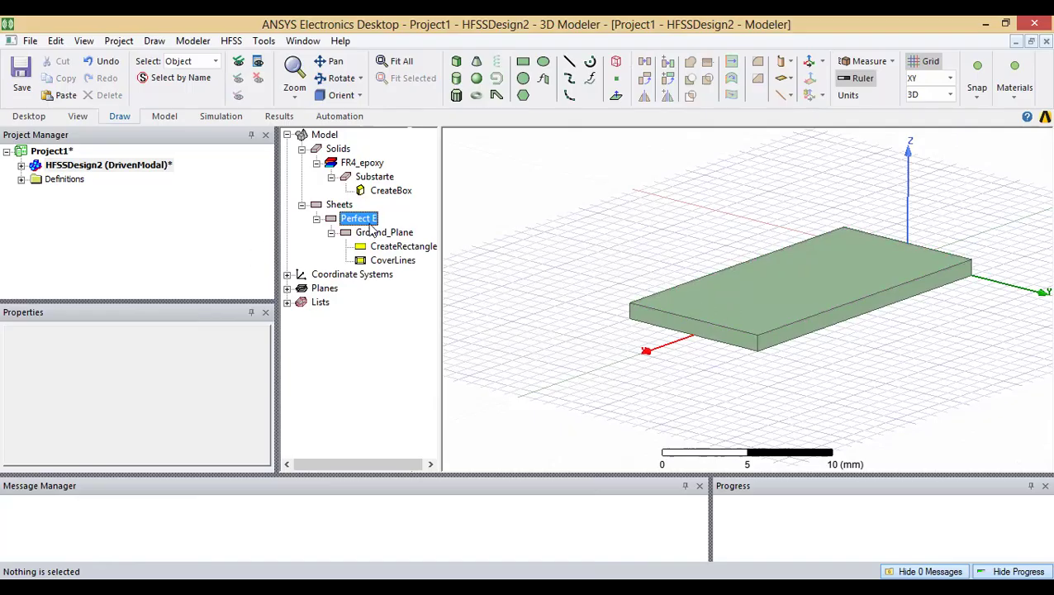
pyautogui.click(395, 235)
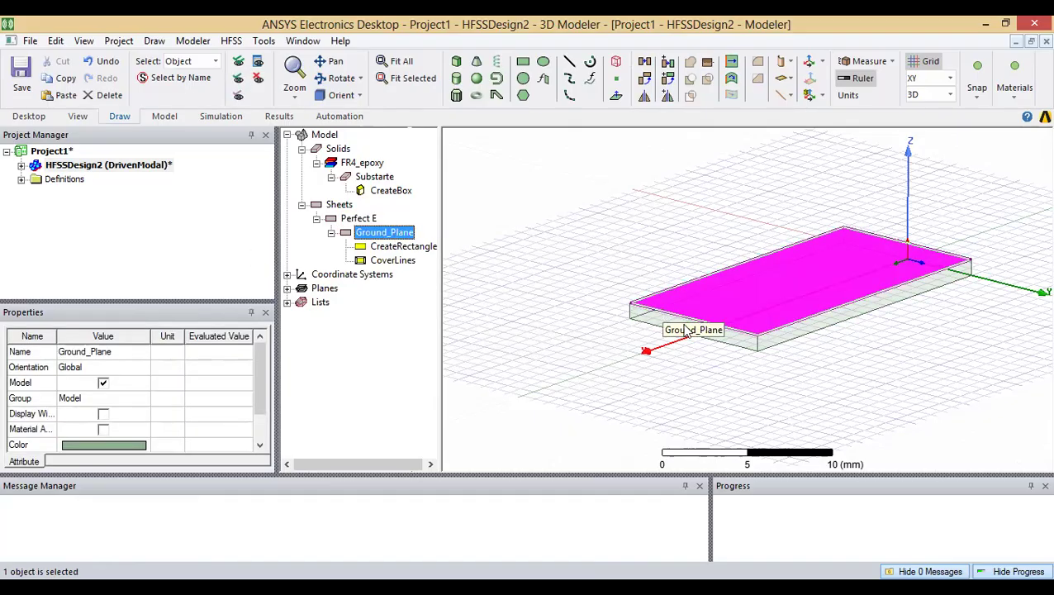
# Step: In a top view, draw a rectangle about 12 mm by 4 mm inside the substrate outline, starting at position 4, -2, 0
pyautogui.keyDown('alt'); pyautogui.moveTo(871, 154); pyautogui.dragTo(874, 157); pyautogui.keyUp('alt')
pyautogui.keyDown('alt'); pyautogui.doubleClick(874, 156); pyautogui.keyUp('alt')
pyautogui.scroll(-2, 856, 231)
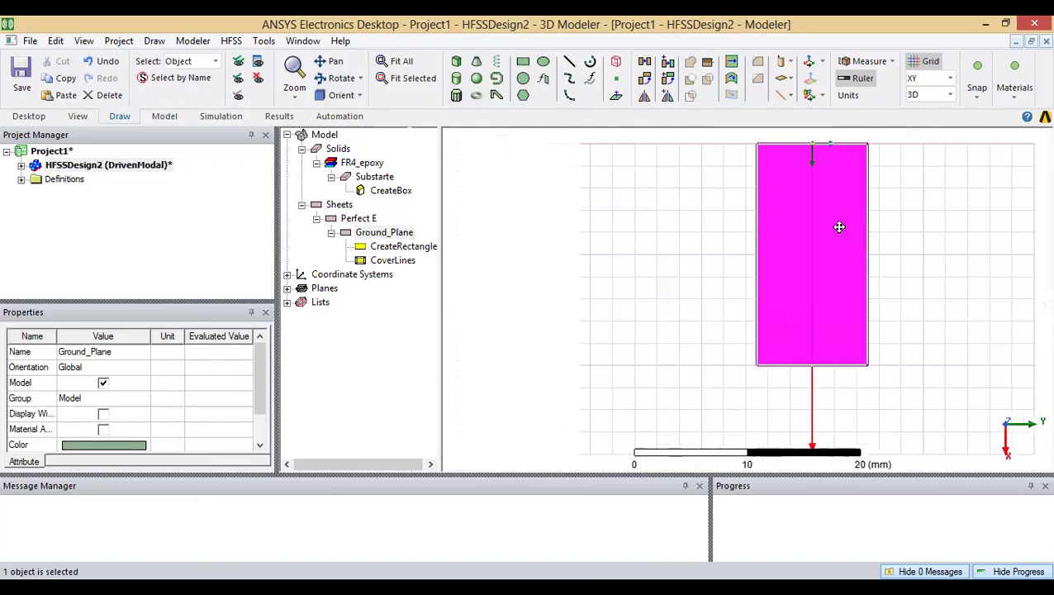
pyautogui.keyDown('shift'); pyautogui.moveTo(836, 226); pyautogui.dragTo(765, 275); pyautogui.keyUp('shift')
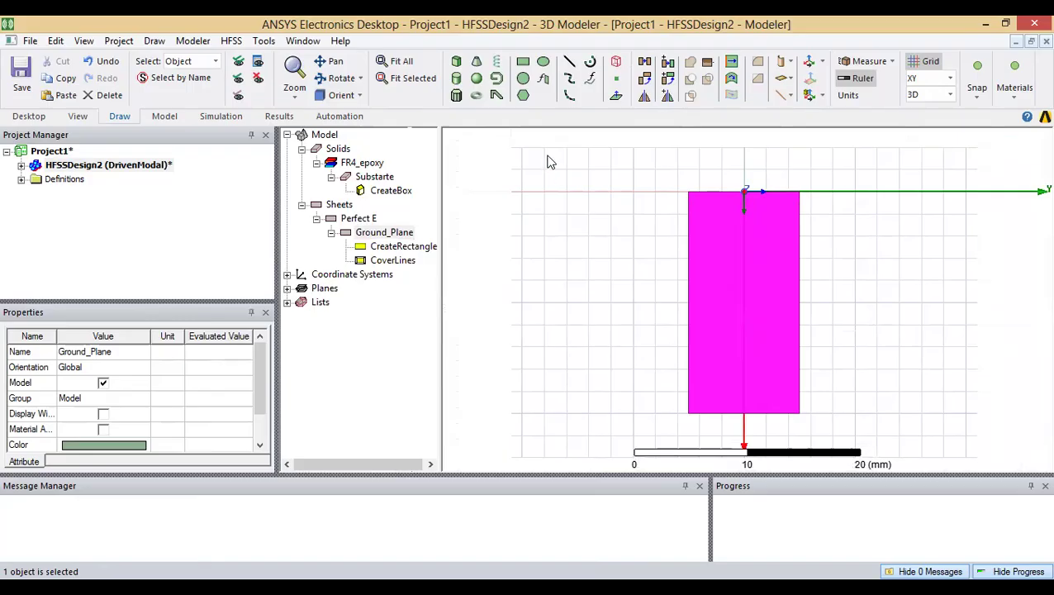
pyautogui.click(522, 65)
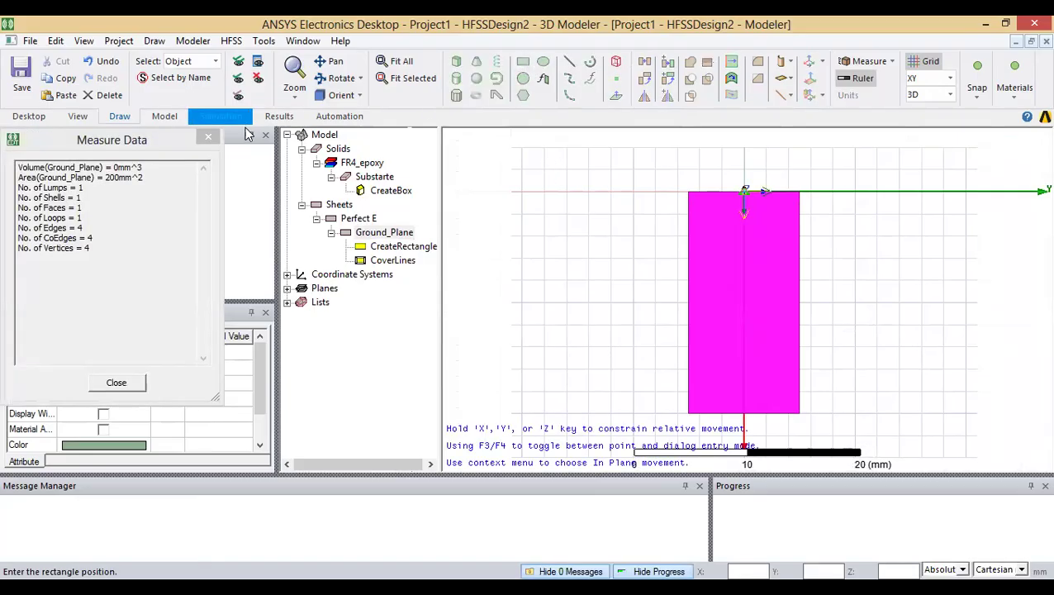
pyautogui.press('Escape')
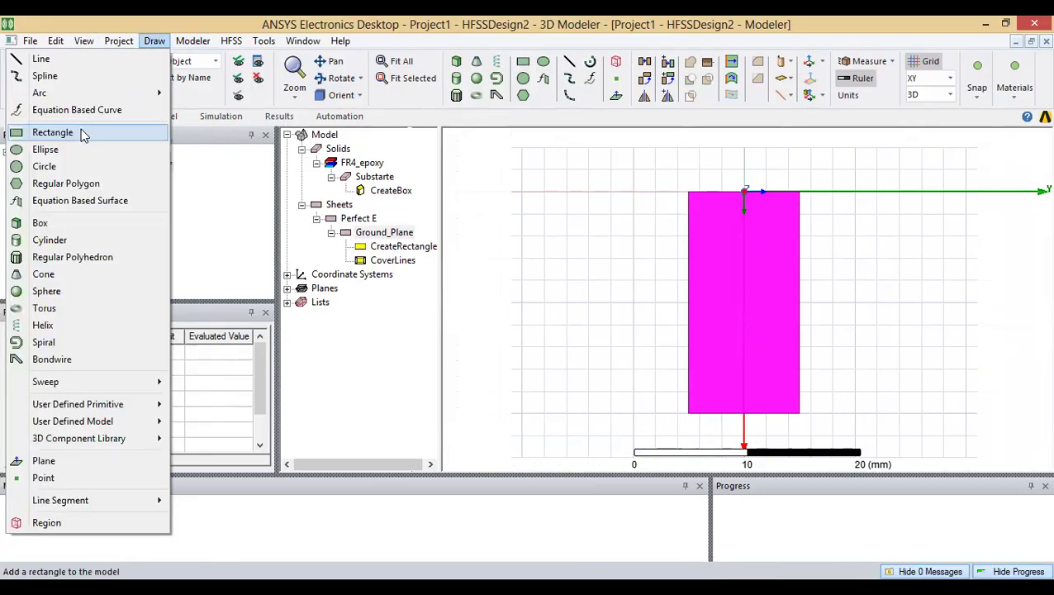
pyautogui.click(82, 133)
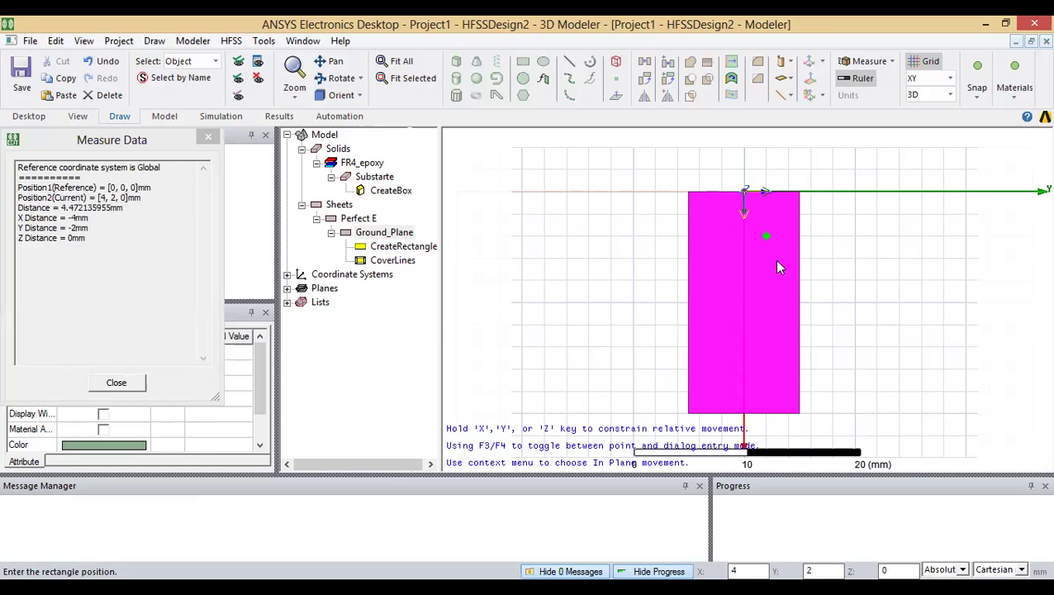
pyautogui.click(725, 236)
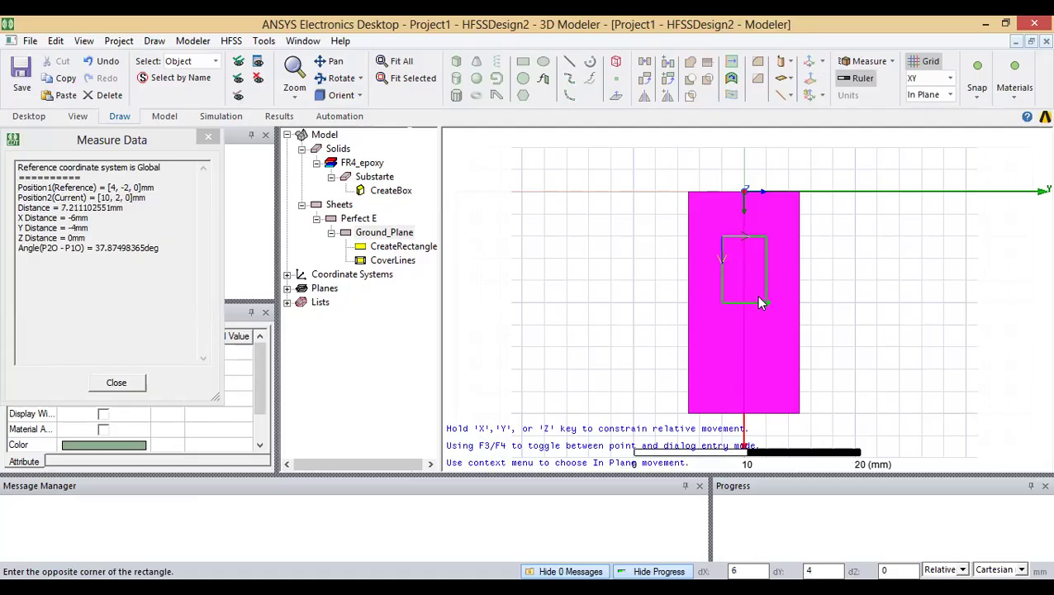
pyautogui.click(766, 371)
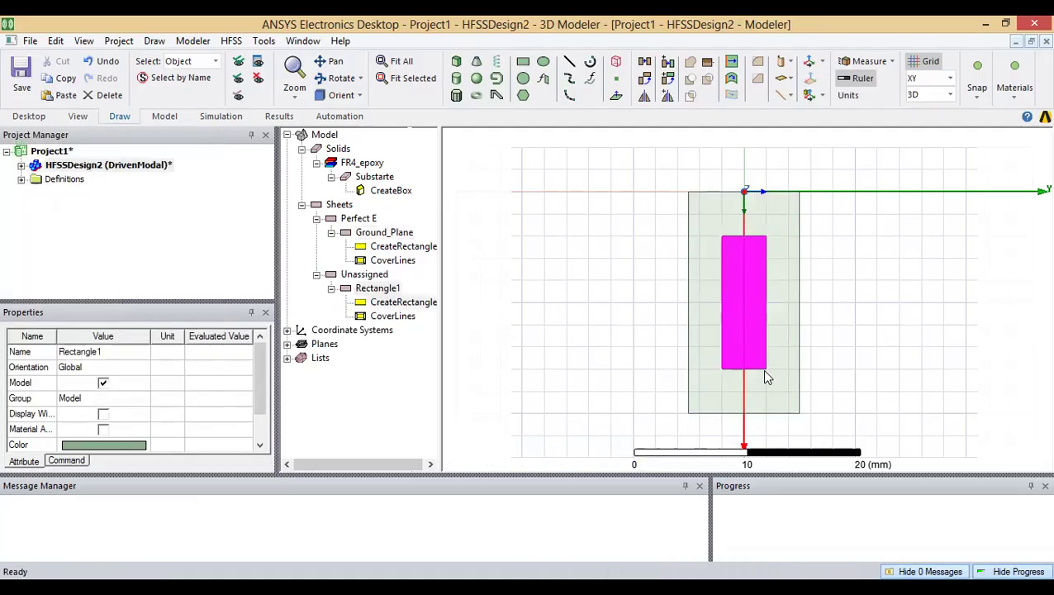
pyautogui.doubleClick(395, 303)
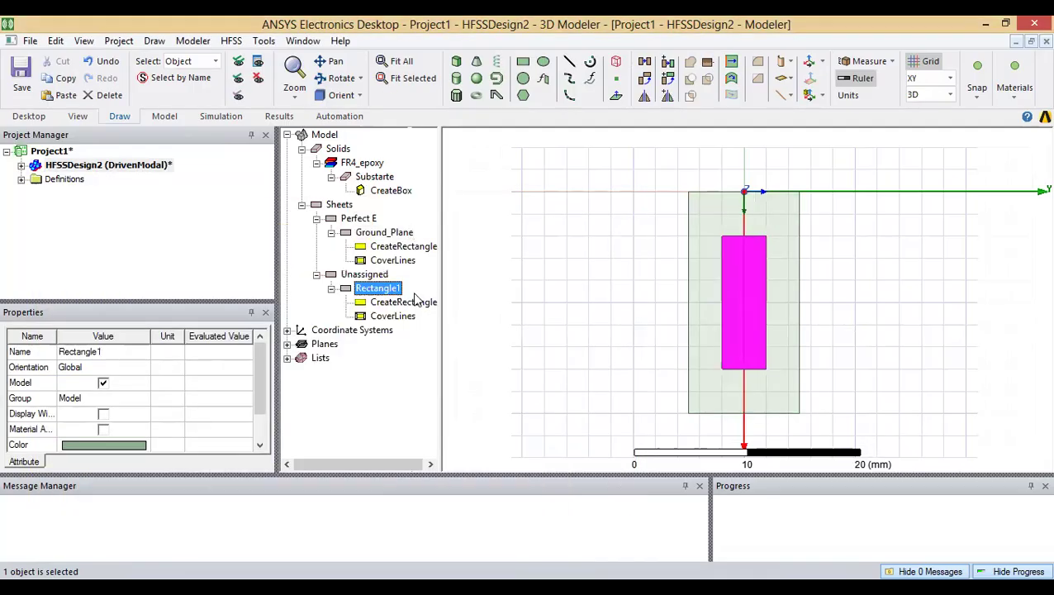
pyautogui.doubleClick(401, 302)
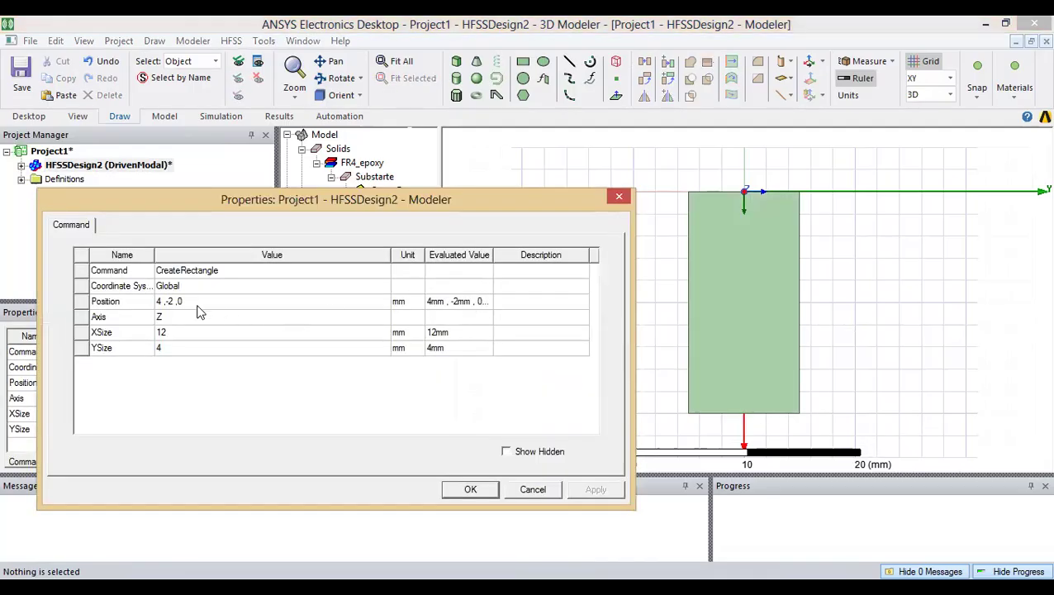
pyautogui.click(204, 302)
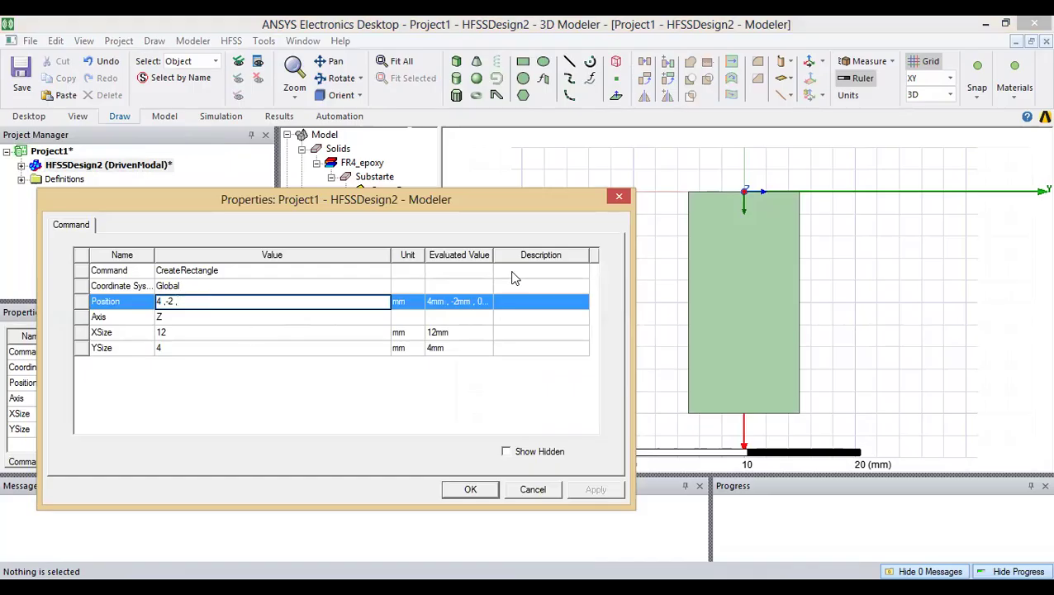
pyautogui.click(619, 197)
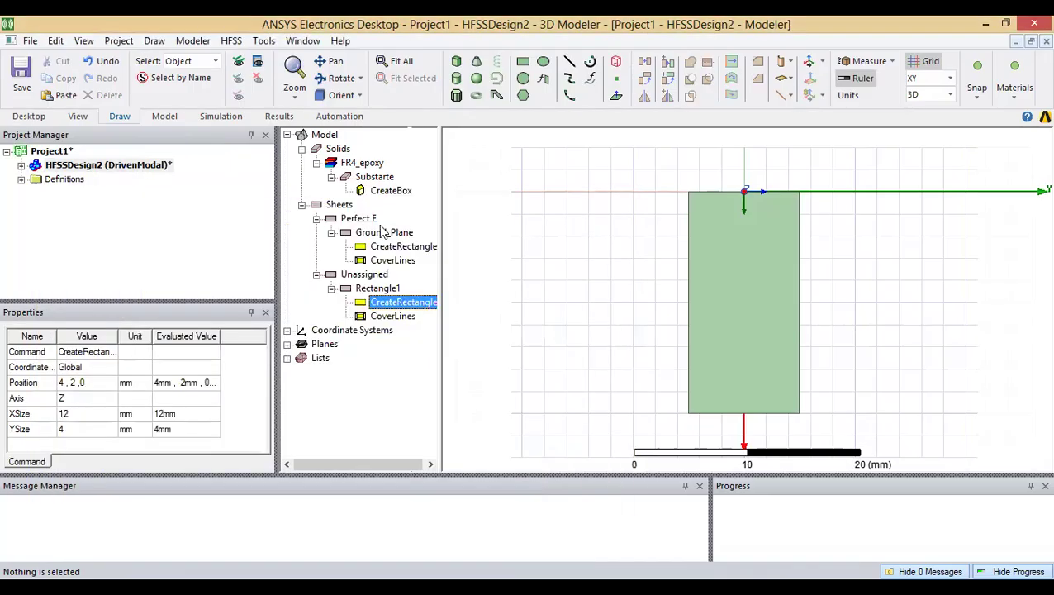
# Step: Examine from the side where Ground_Plane and Rectangle1 lie relative to the substrate box
pyautogui.click(382, 233)
pyautogui.click(660, 407)
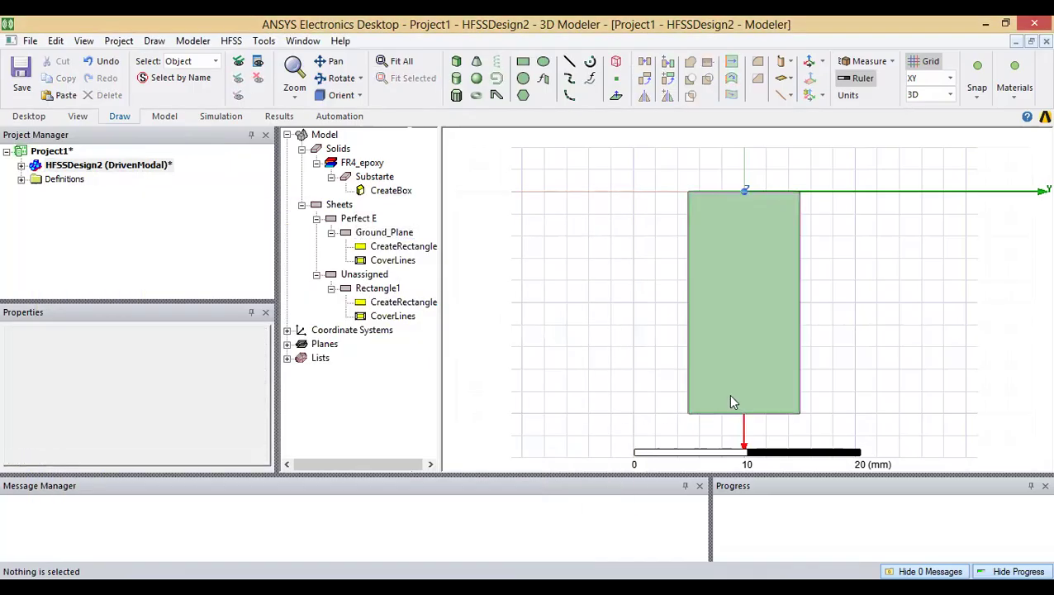
pyautogui.keyDown('alt'); pyautogui.moveTo(713, 394); pyautogui.dragTo(628, 258); pyautogui.keyUp('alt')
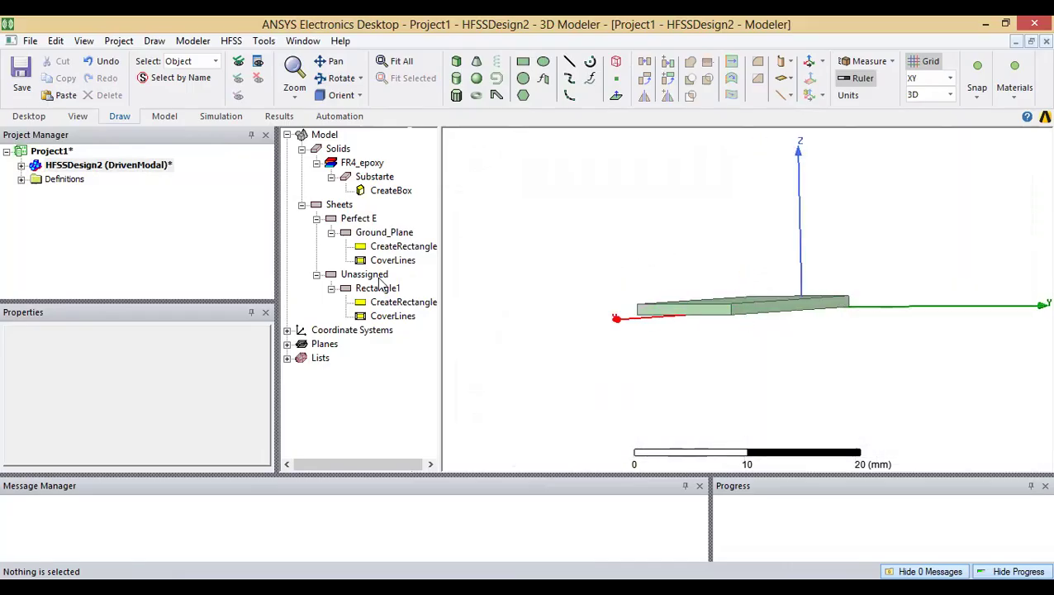
pyautogui.click(373, 234)
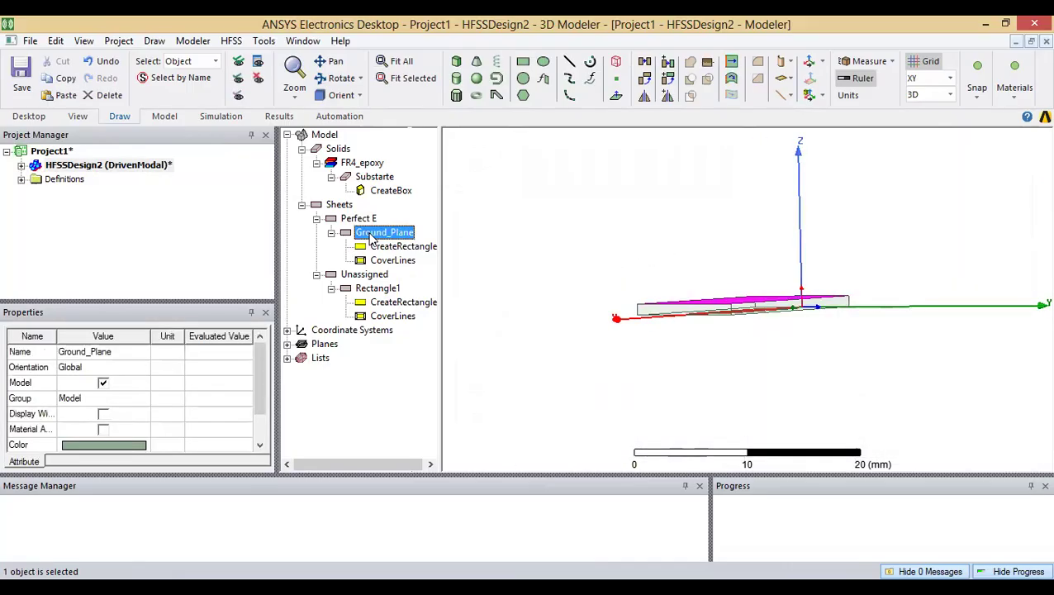
pyautogui.click(380, 289)
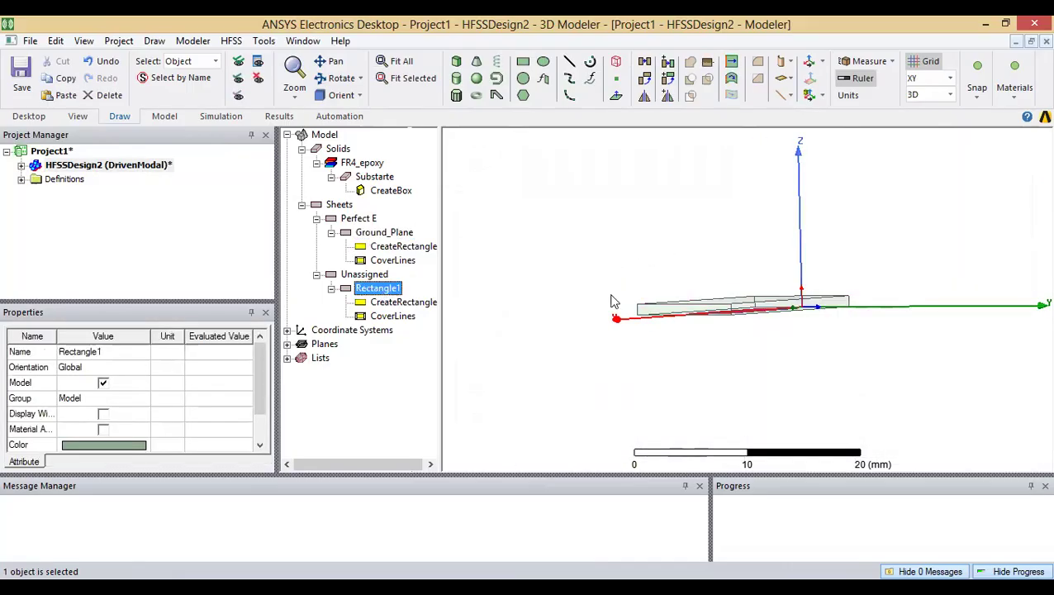
pyautogui.click(769, 330)
pyautogui.scroll(4, 770, 331)
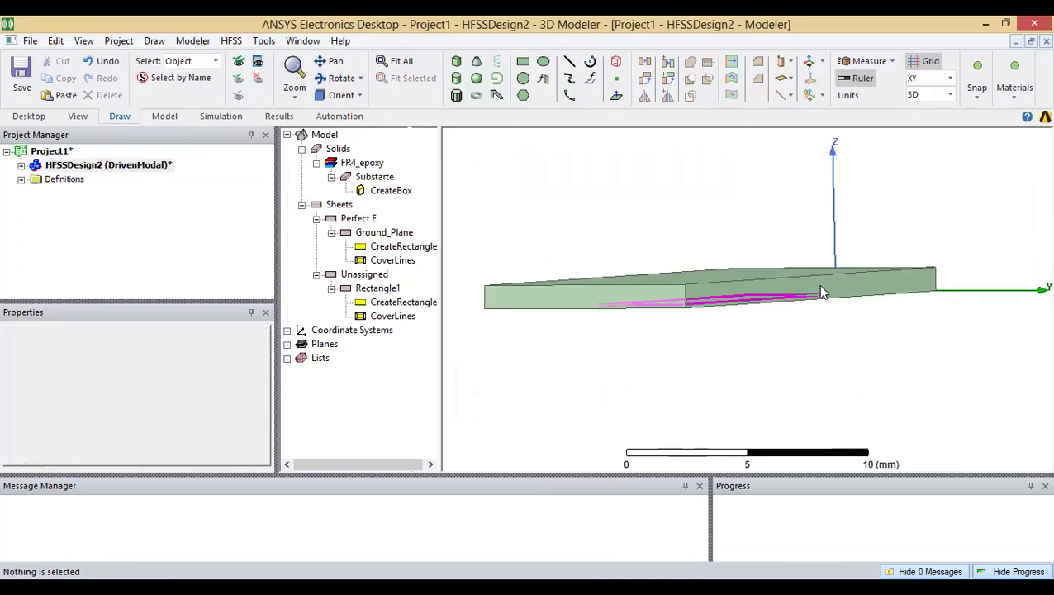
pyautogui.moveTo(754, 301); pyautogui.dragTo(755, 311, button='middle')
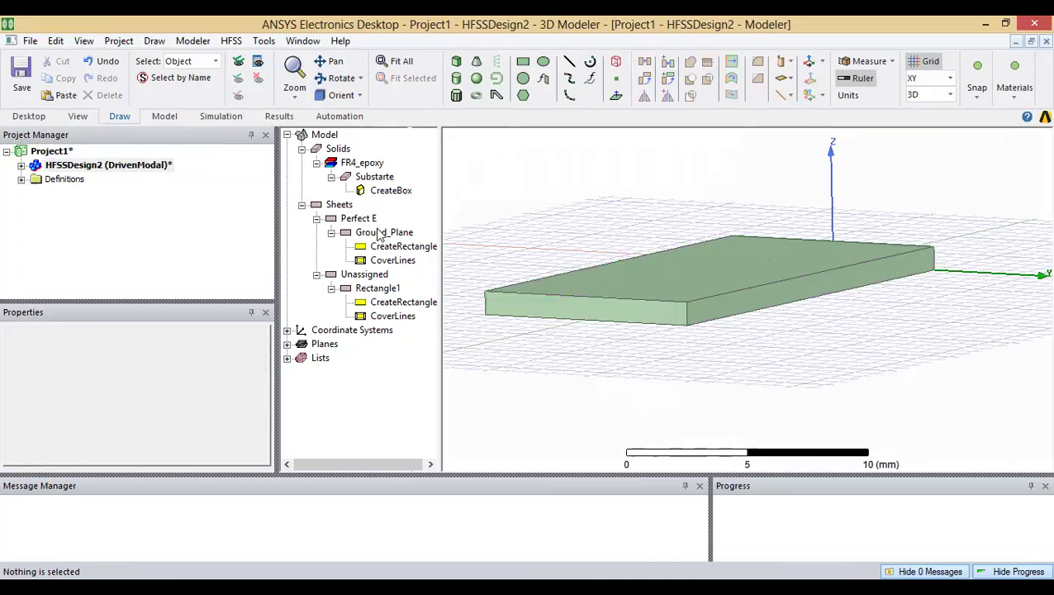
# Step: Compare the position parameters of Ground_Plane and Rectangle1 in their CreateRectangle commands, leaving both unchanged
pyautogui.click(382, 233)
pyautogui.doubleClick(403, 247)
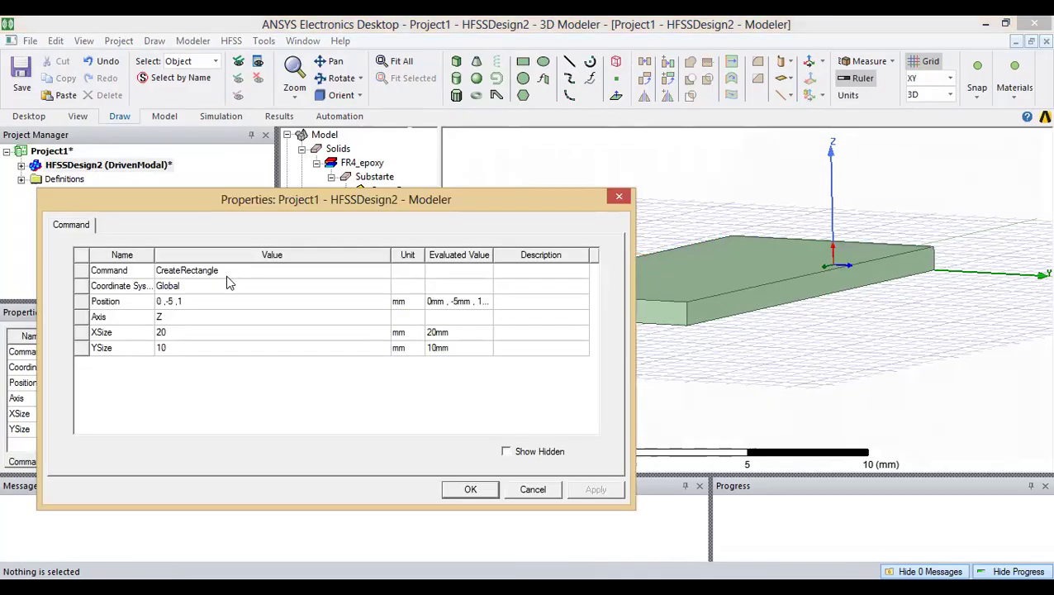
pyautogui.click(195, 302)
pyautogui.click(193, 301)
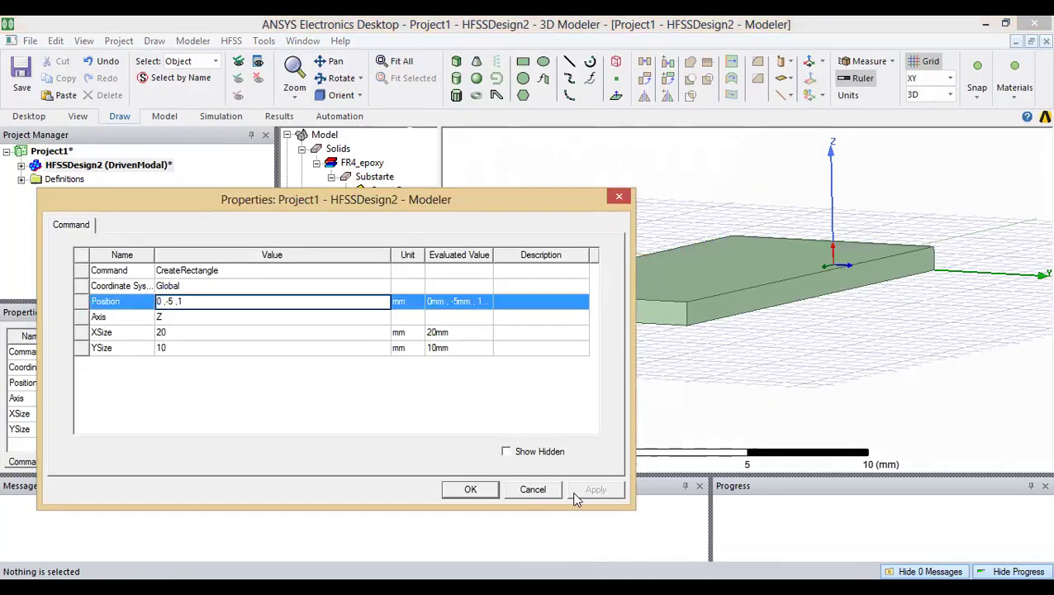
pyautogui.click(532, 489)
pyautogui.click(385, 289)
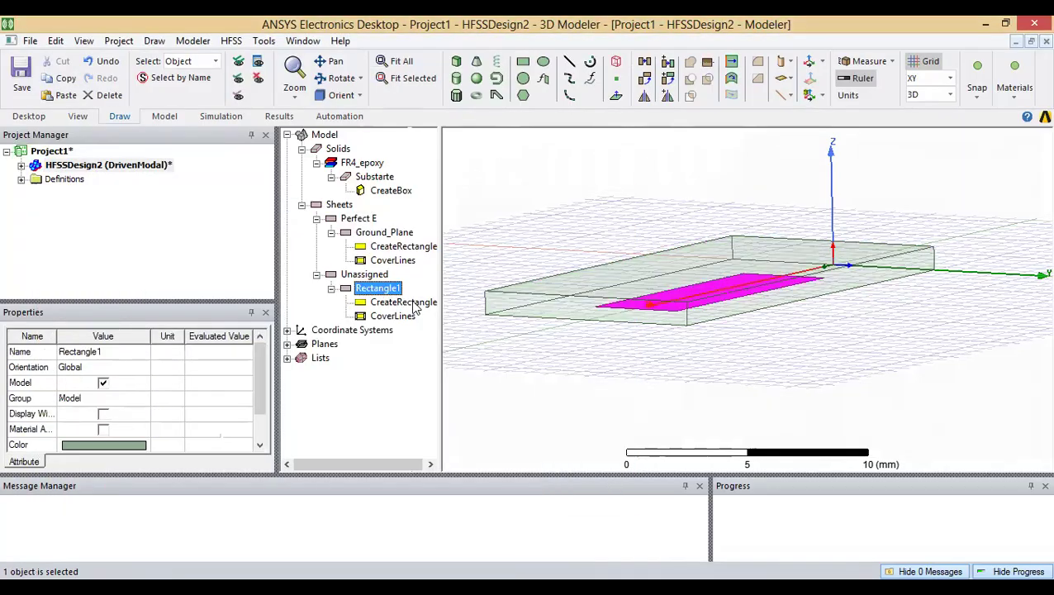
pyautogui.doubleClick(413, 304)
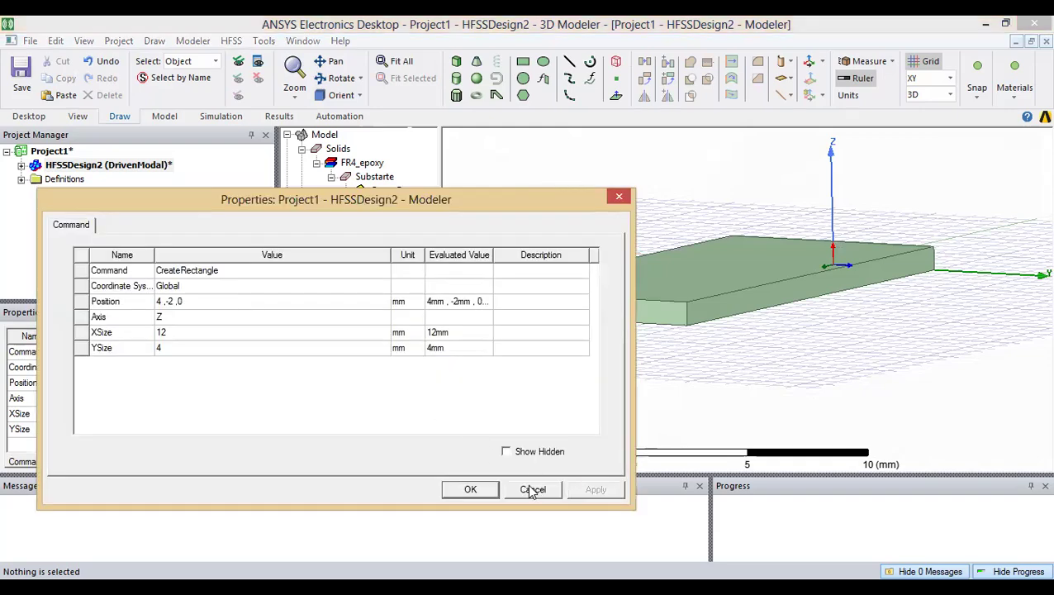
pyautogui.click(533, 489)
# Step: Set the position of Rectangle1 to 4, -2, 1 mm in its CreateRectangle command
pyautogui.click(376, 289)
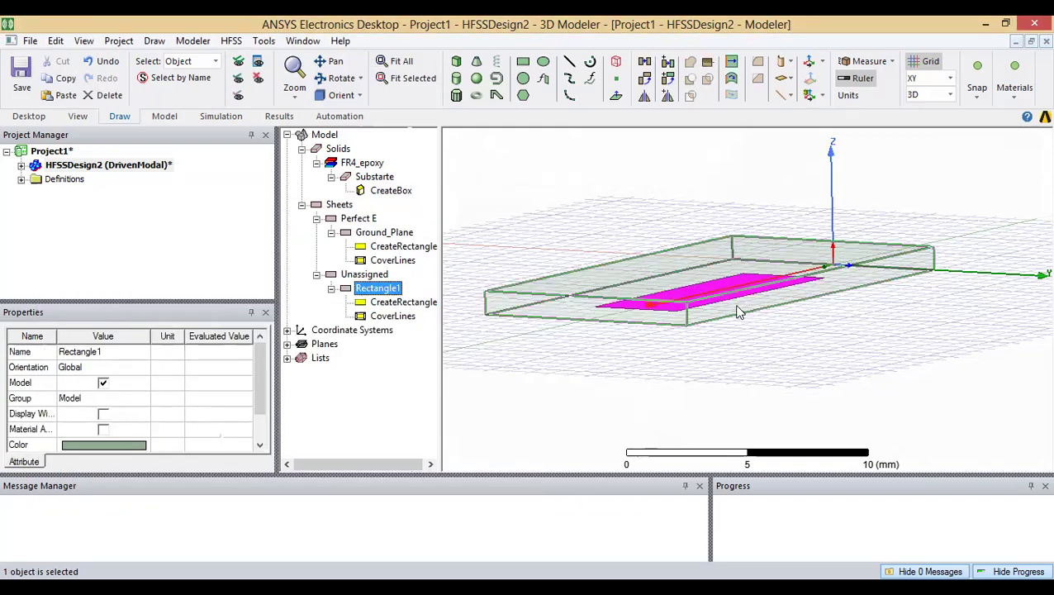
pyautogui.click(425, 303)
pyautogui.doubleClick(426, 304)
pyautogui.click(206, 302)
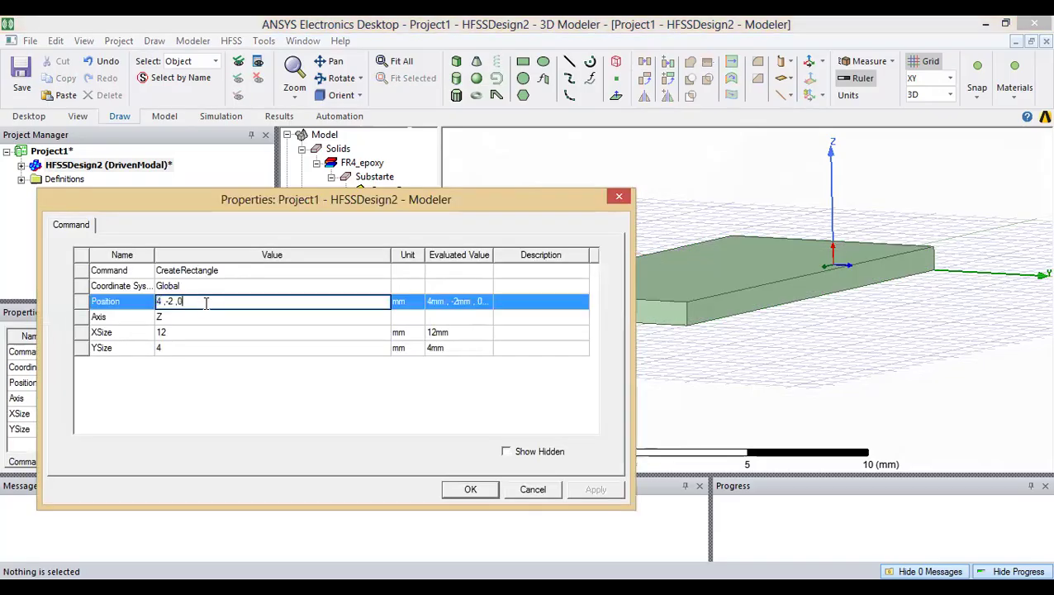
pyautogui.click(287, 409)
pyautogui.click(604, 488)
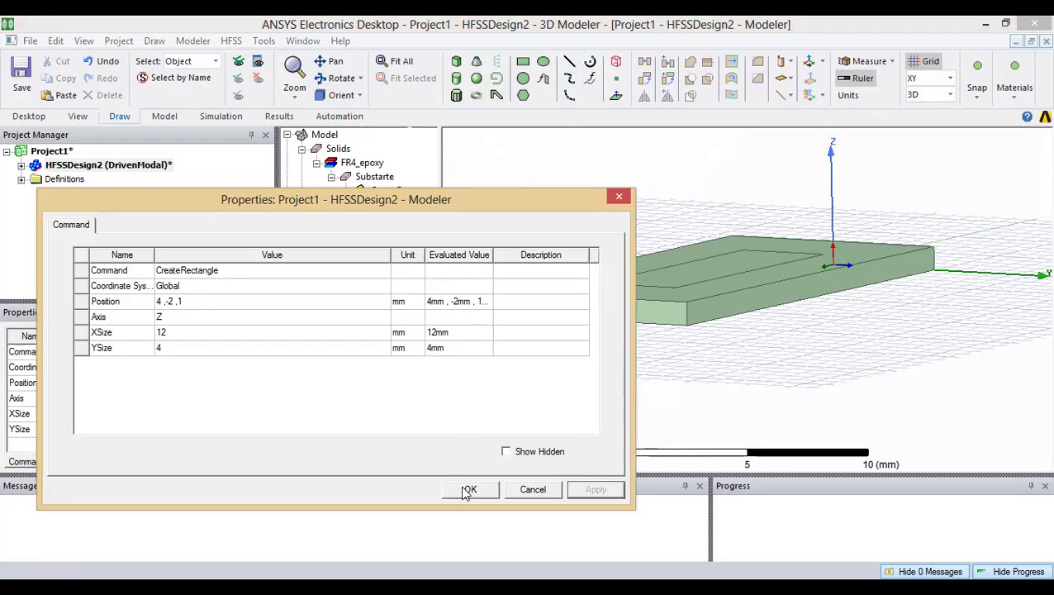
pyautogui.click(468, 490)
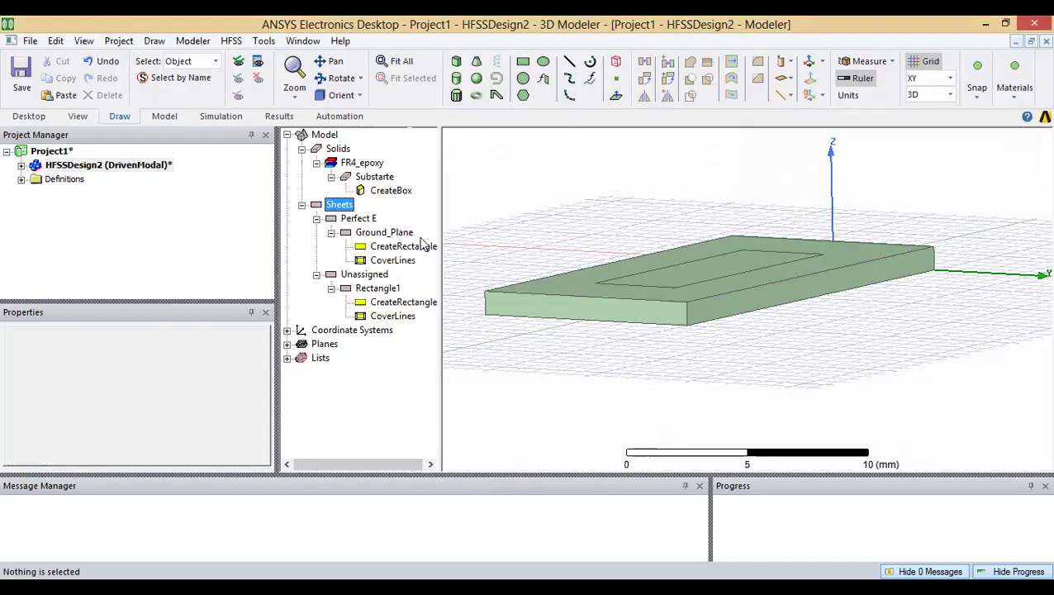
# Step: Subtract Rectangle1 from Ground_Plane to cut a rectangular slot, without cloning the tool object
pyautogui.click(400, 234)
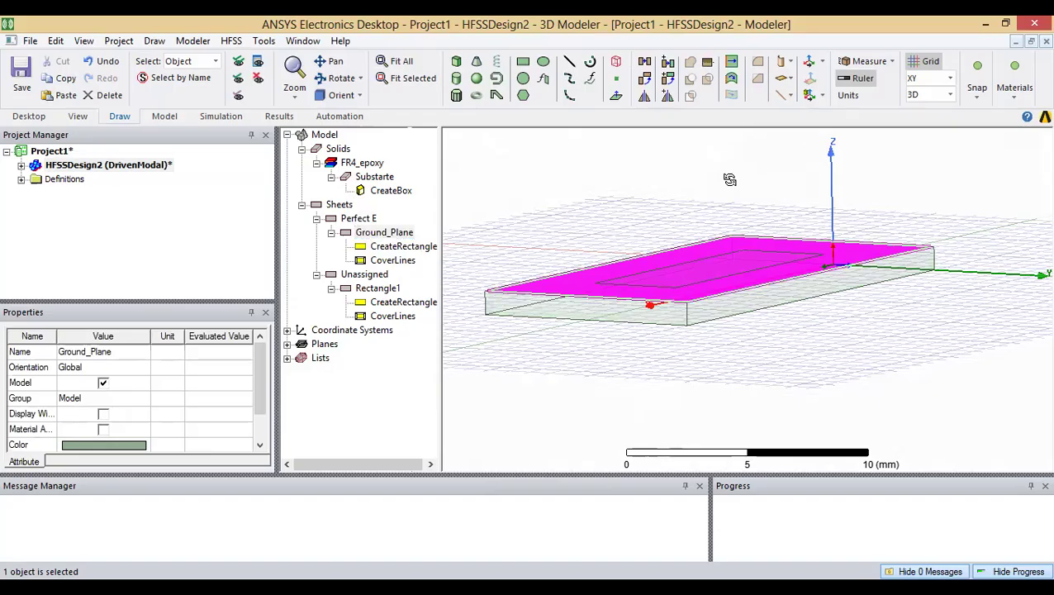
pyautogui.keyDown('alt'); pyautogui.doubleClick(730, 180); pyautogui.keyUp('alt')
pyautogui.scroll(-5, 667, 261)
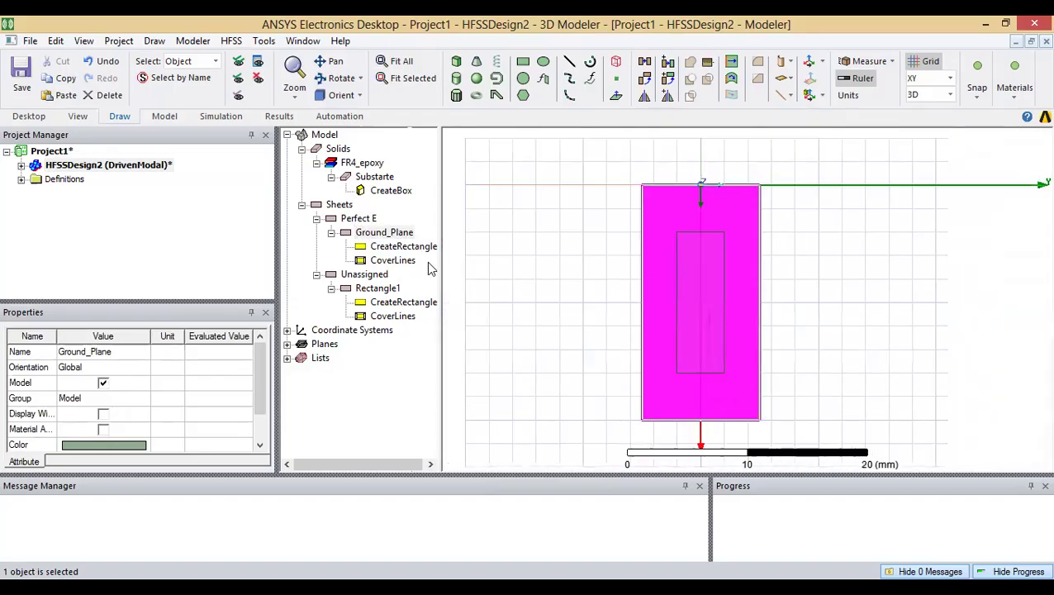
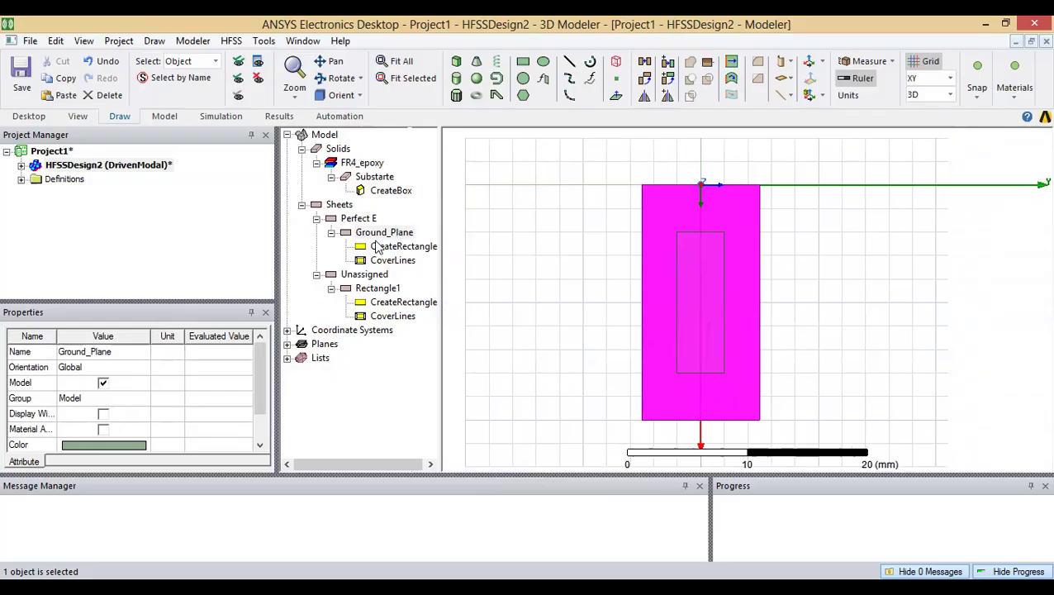
pyautogui.click(388, 233)
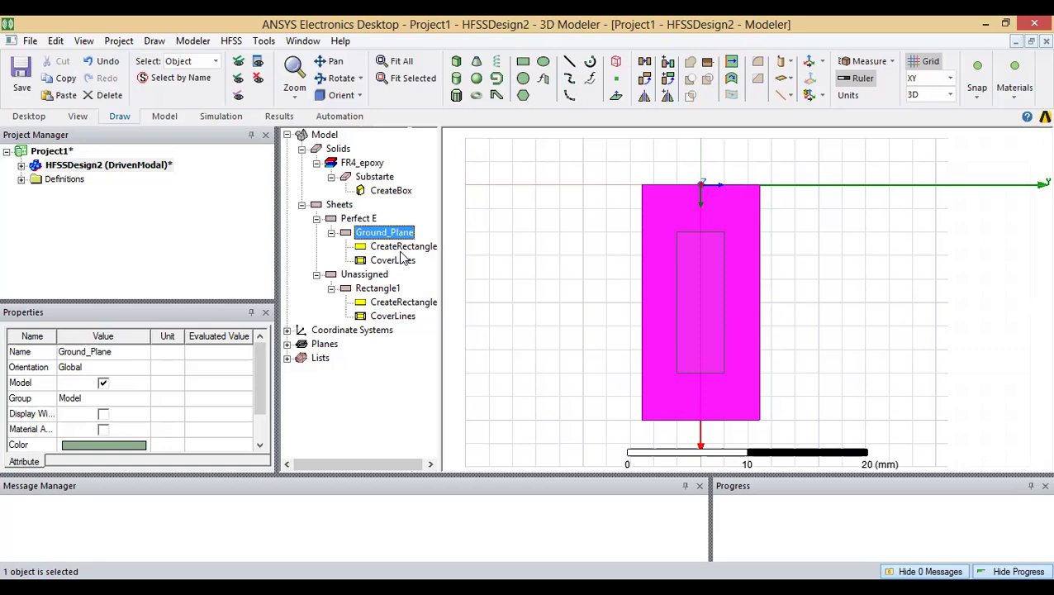
pyautogui.keyDown('ctrl'); pyautogui.click(377, 288); pyautogui.keyUp('ctrl')
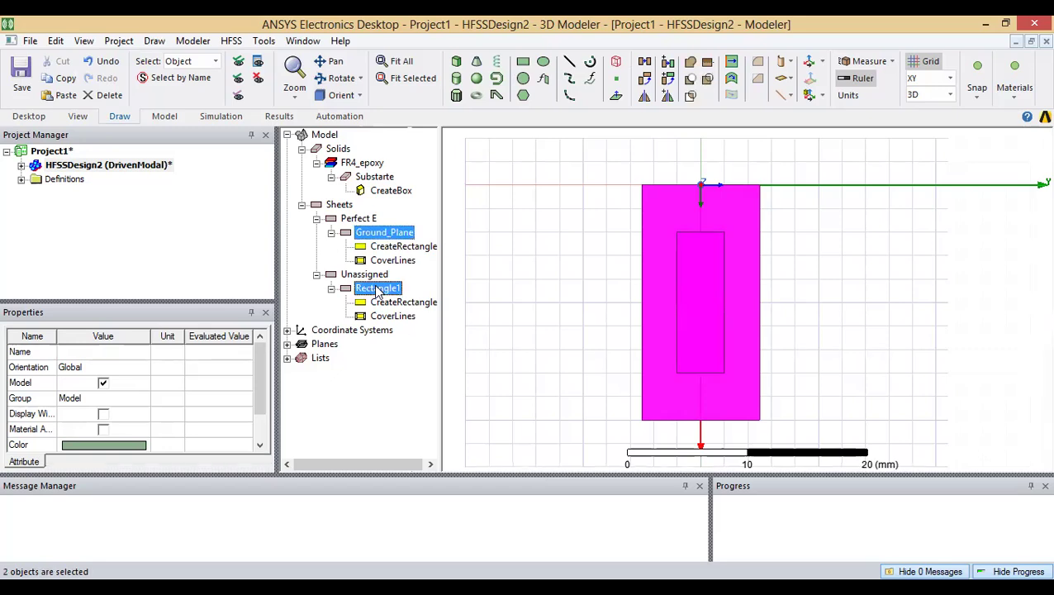
pyautogui.click(691, 79)
pyautogui.click(482, 374)
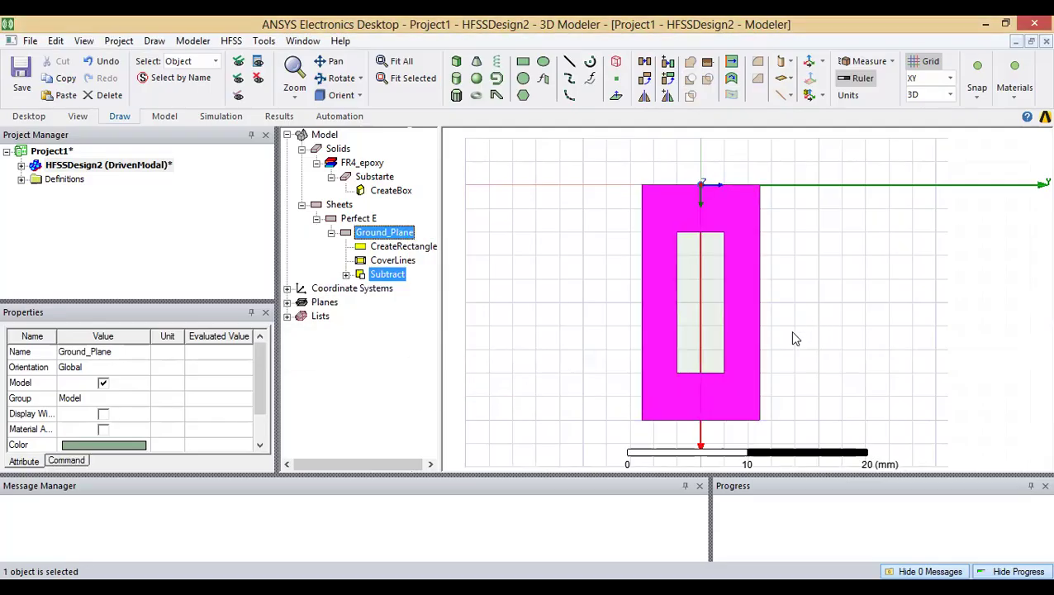
# Step: In a top view, draw a circle of about 3.6 mm radius centred at 10, 0, 0 over the Ground_Plane slot
pyautogui.click(735, 299)
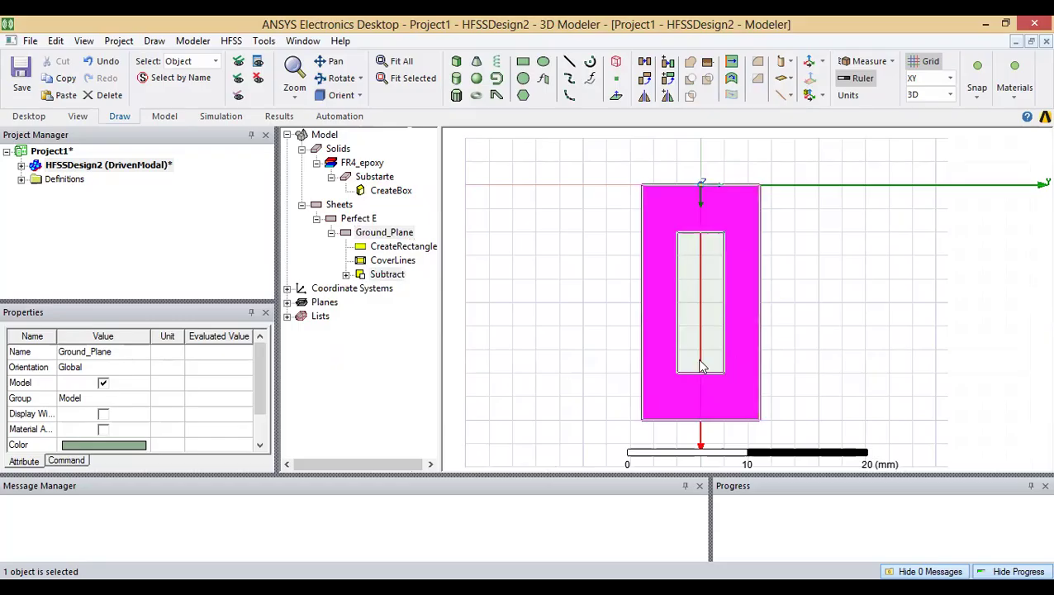
pyautogui.moveTo(702, 364)
pyautogui.keyDown('alt'); pyautogui.mouseDown()
pyautogui.moveTo(694, 279)
pyautogui.moveTo(734, 312)
pyautogui.moveTo(734, 331)
pyautogui.mouseUp(); pyautogui.keyUp('alt')
pyautogui.keyDown('alt'); pyautogui.doubleClick(696, 152); pyautogui.keyUp('alt')
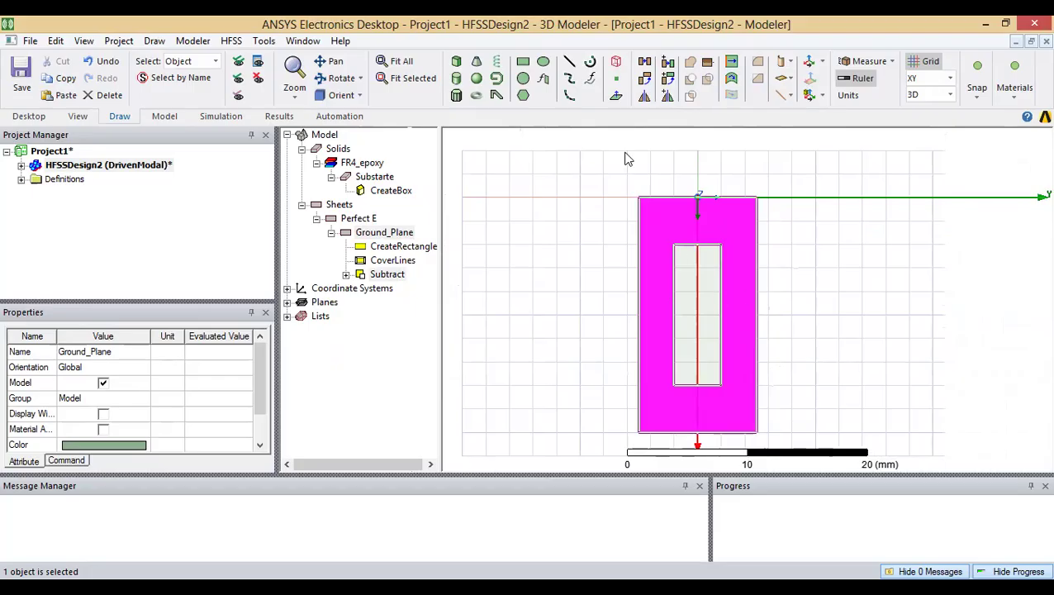
pyautogui.click(522, 80)
pyautogui.click(698, 318)
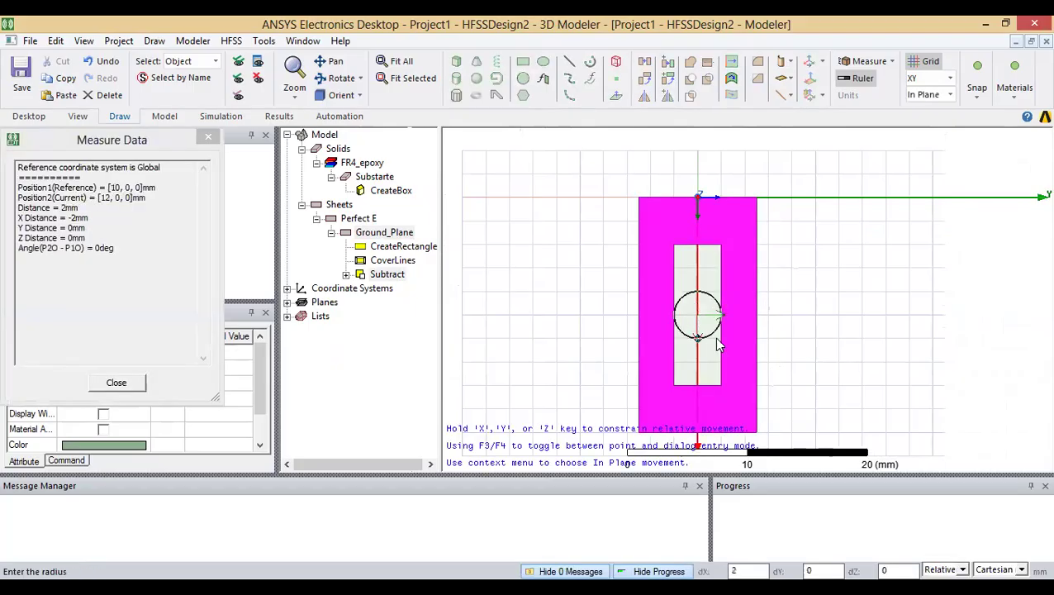
pyautogui.click(726, 353)
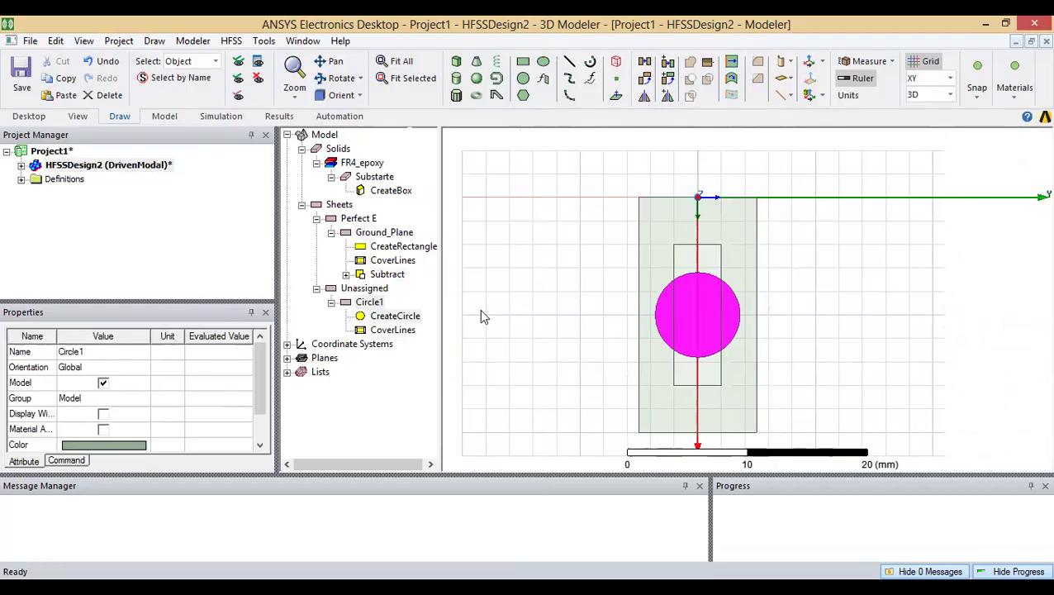
# Step: Set the circle's centre position to 10, 0, 1 mm and its radius to 4 mm
pyautogui.click(403, 316)
pyautogui.click(224, 302)
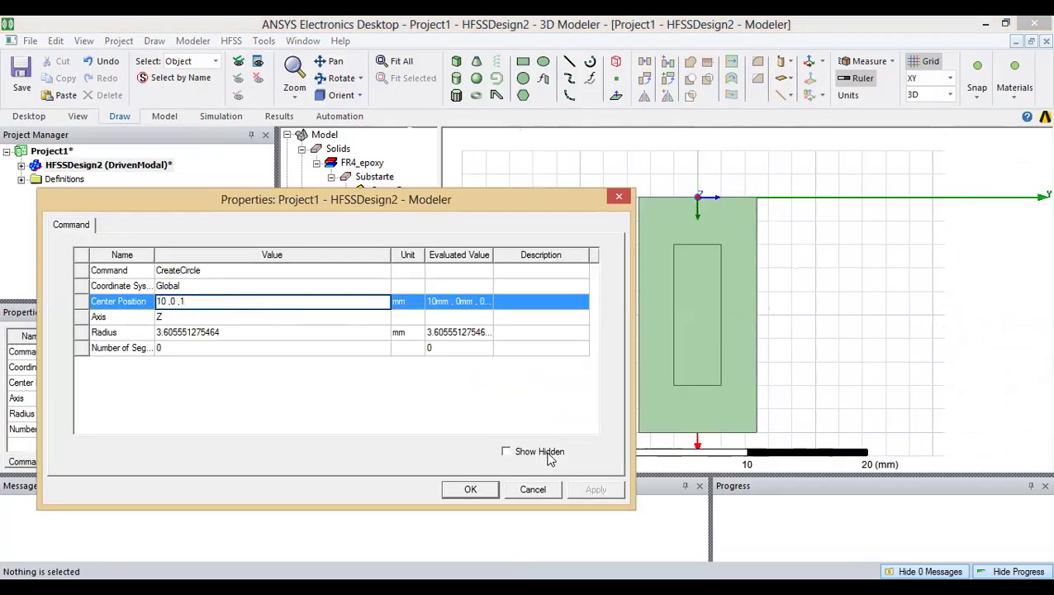
pyautogui.write('1')
pyautogui.click(252, 333)
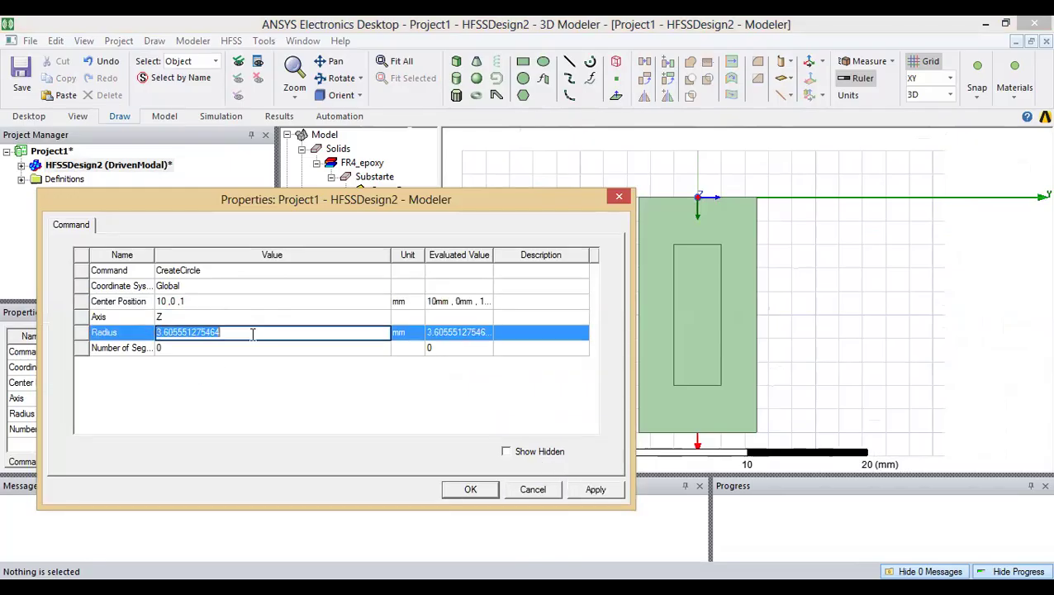
pyautogui.write('4')
pyautogui.click(302, 382)
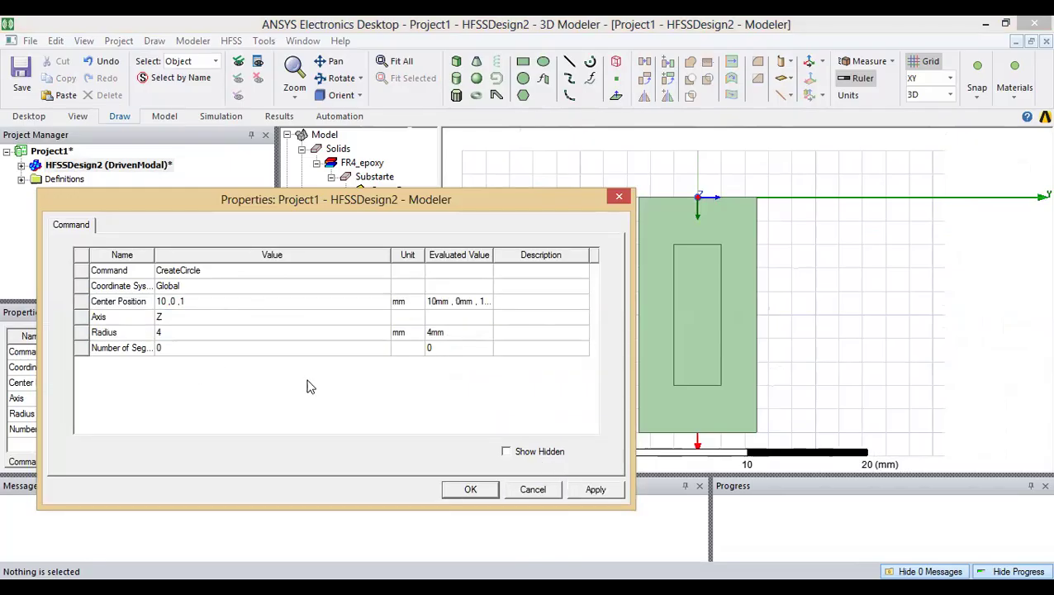
pyautogui.click(616, 494)
pyautogui.click(470, 489)
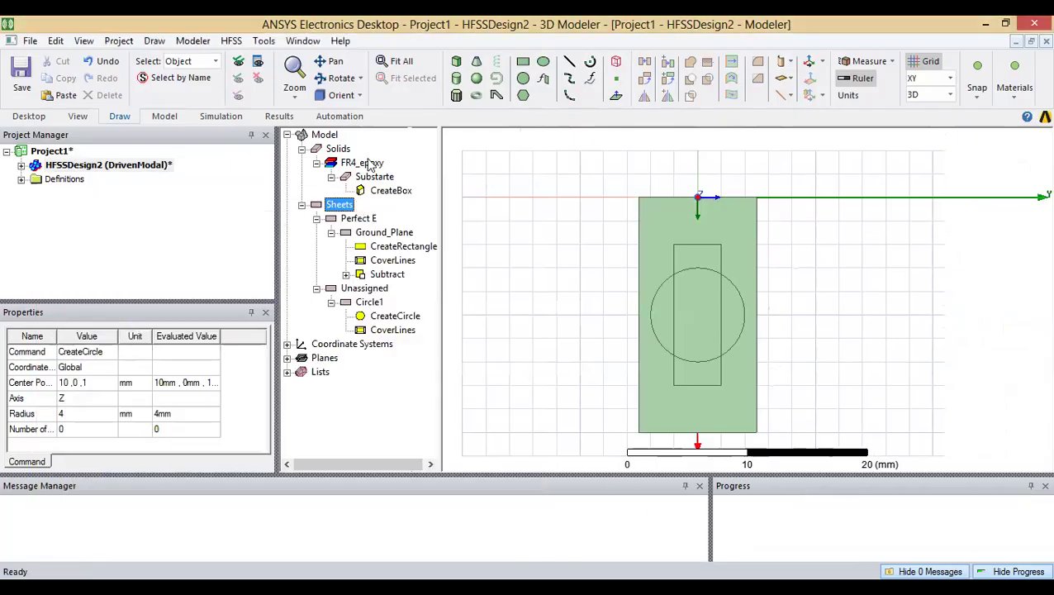
# Step: Try subtracting Circle1 from Ground_Plane without cloning it, and undo the subtraction
pyautogui.click(369, 302)
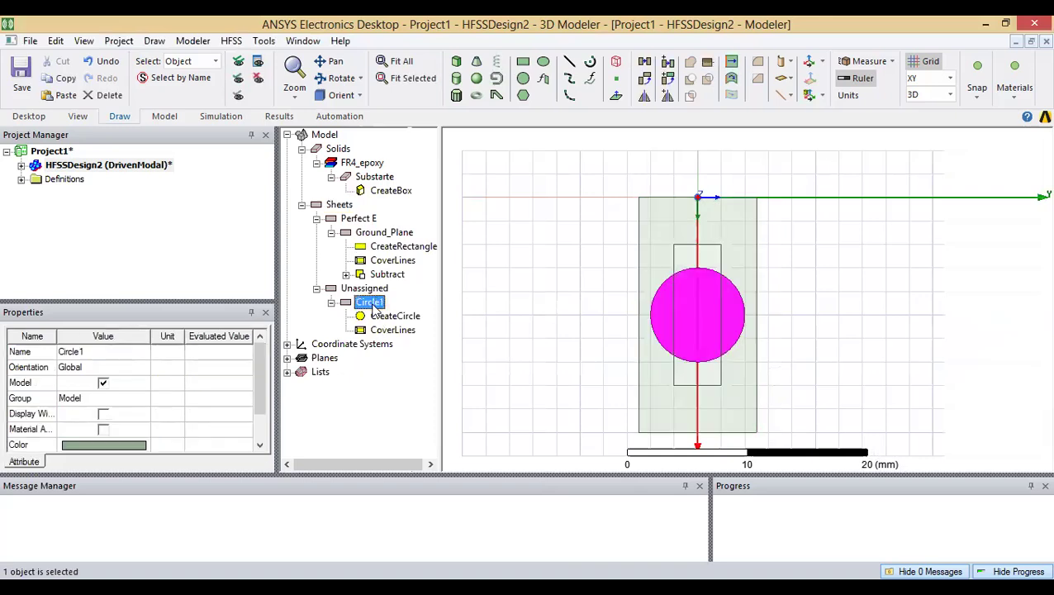
pyautogui.click(382, 234)
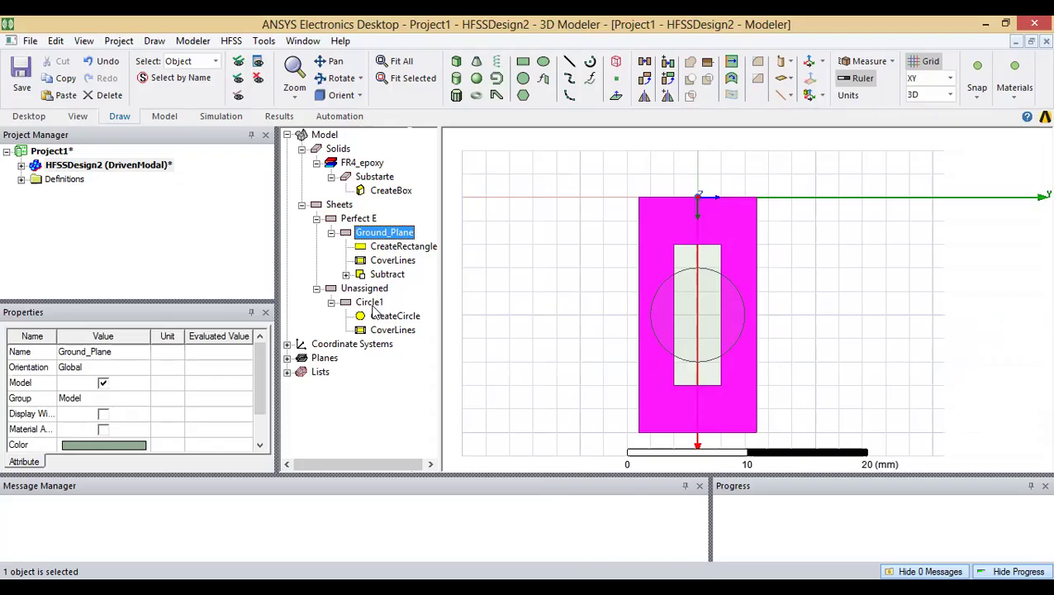
pyautogui.keyDown('ctrl'); pyautogui.click(373, 305); pyautogui.keyUp('ctrl')
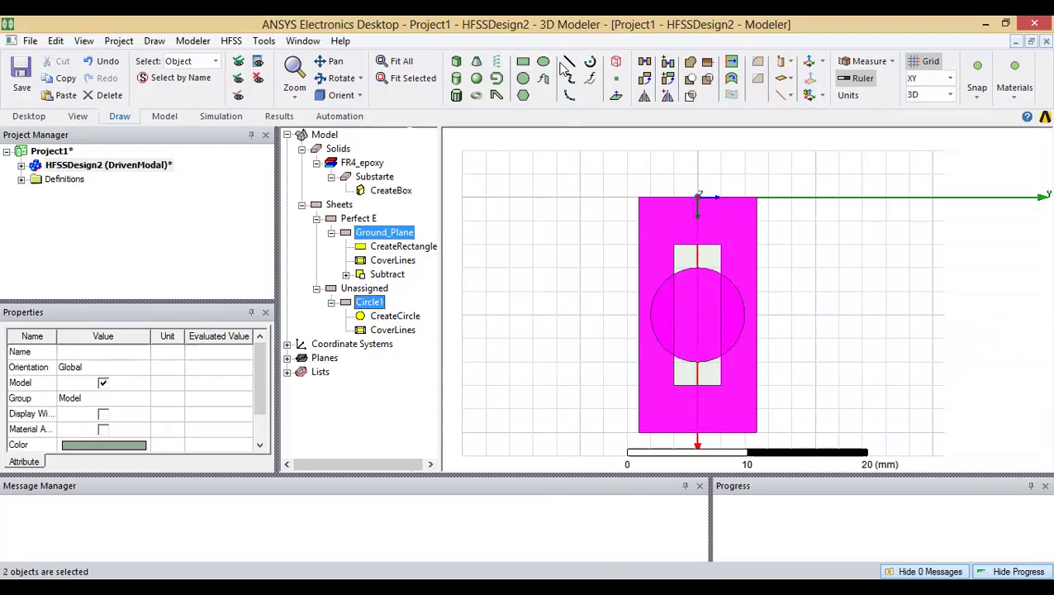
pyautogui.click(691, 83)
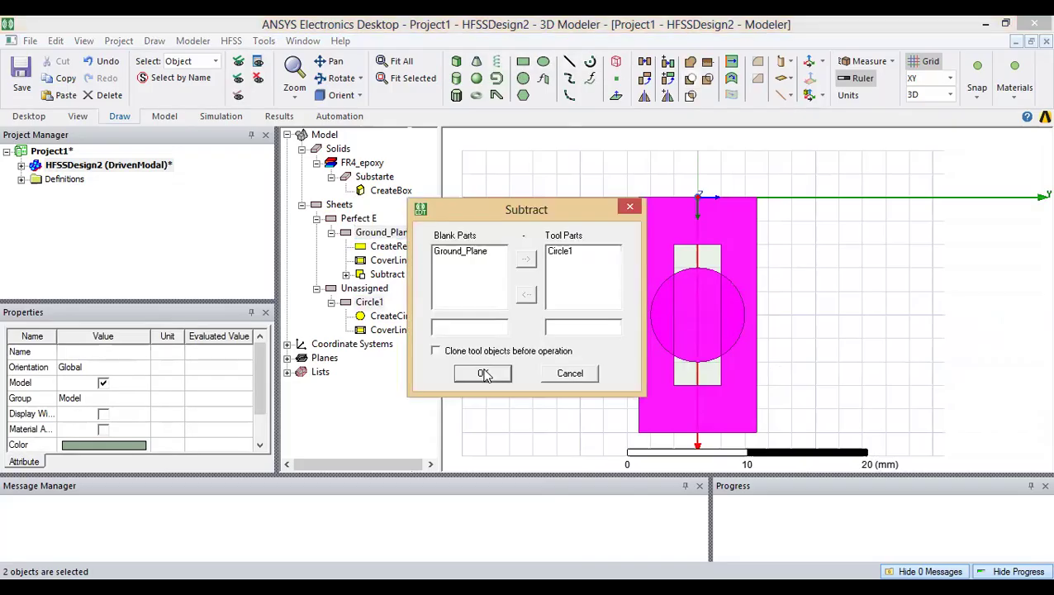
pyautogui.click(493, 368)
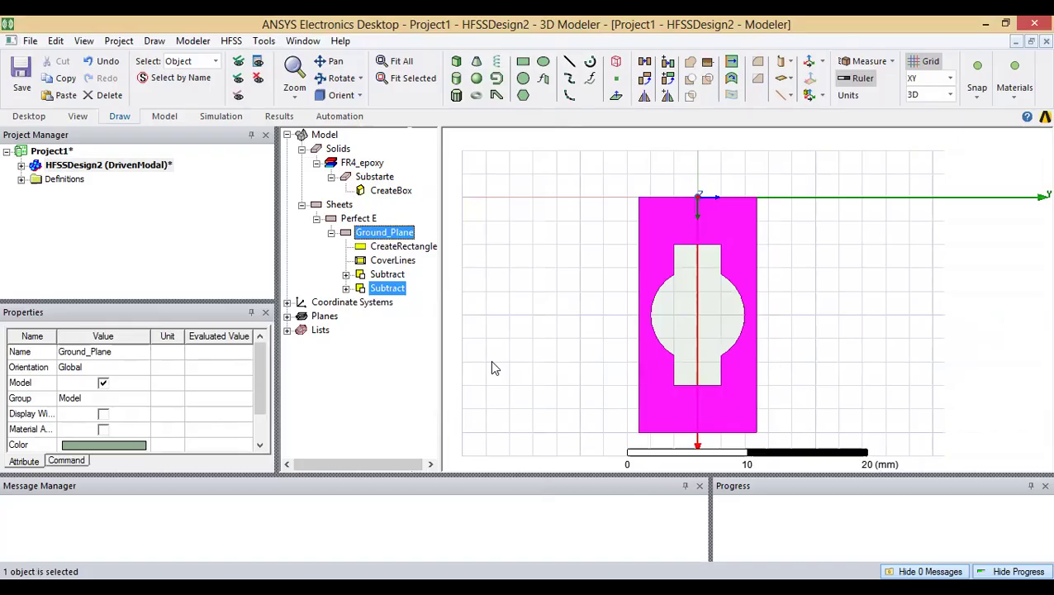
pyautogui.hotkey('ctrl', 'z')
pyautogui.click(542, 335)
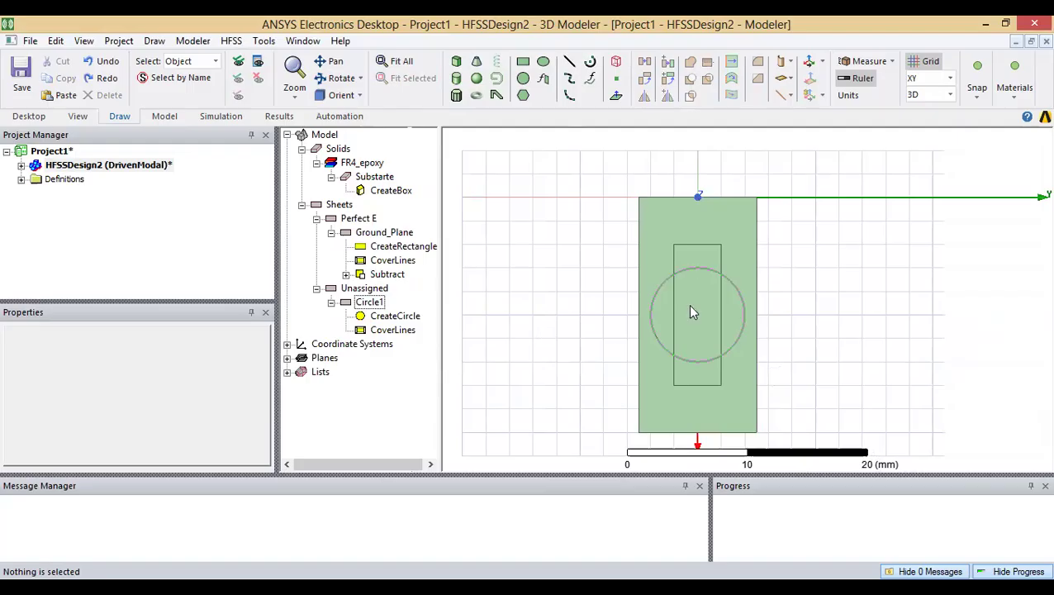
# Step: Repeat the subtraction with Ground_Plane as blank part and Circle1 as tool part, and undo it again
pyautogui.click(390, 233)
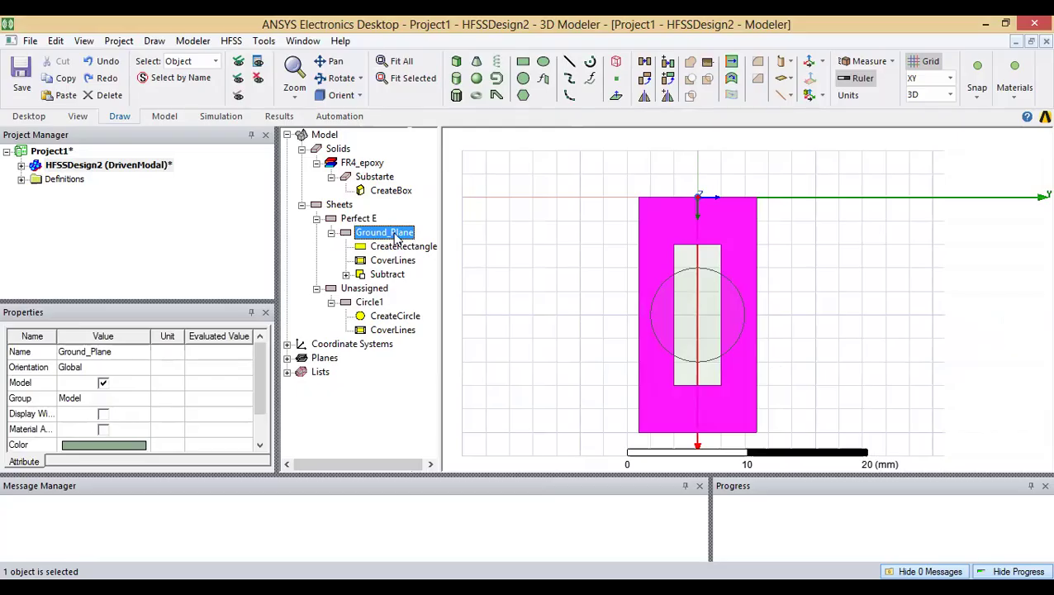
pyautogui.keyDown('ctrl'); pyautogui.click(377, 304); pyautogui.keyUp('ctrl')
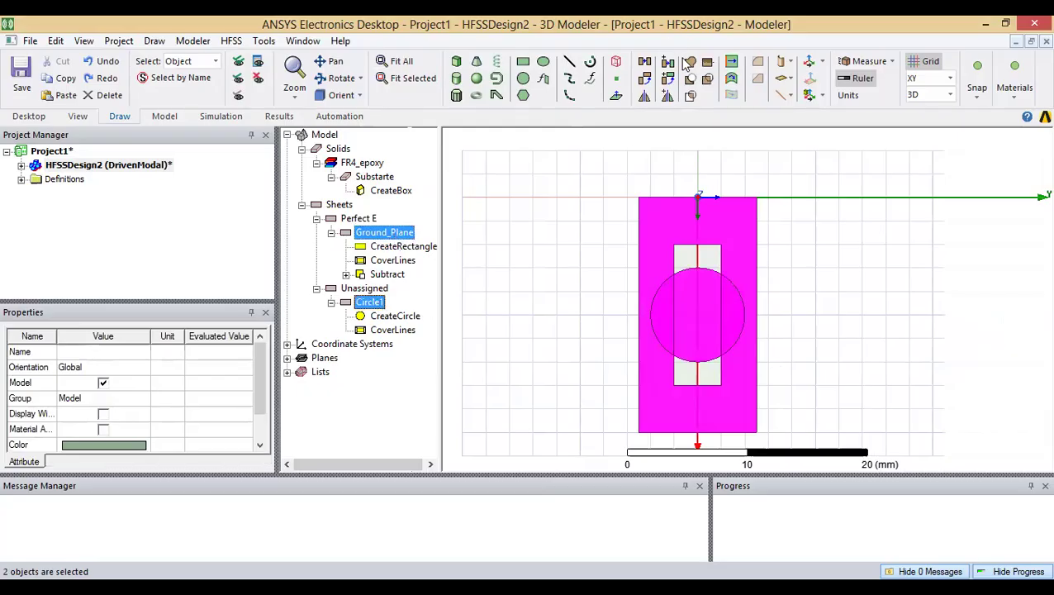
pyautogui.click(688, 81)
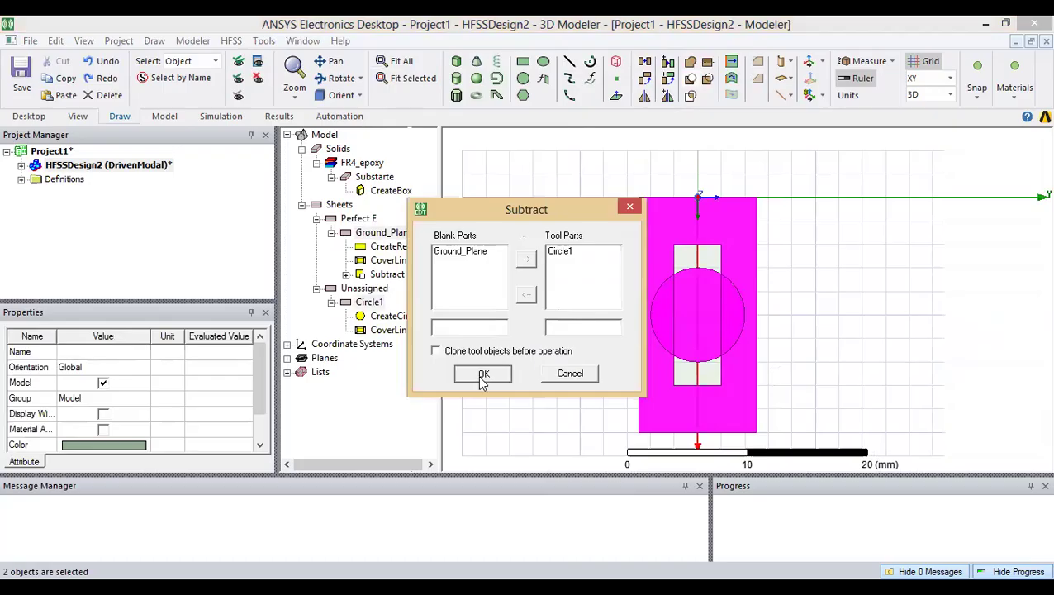
pyautogui.click(482, 376)
pyautogui.hotkey('ctrl', 'z')
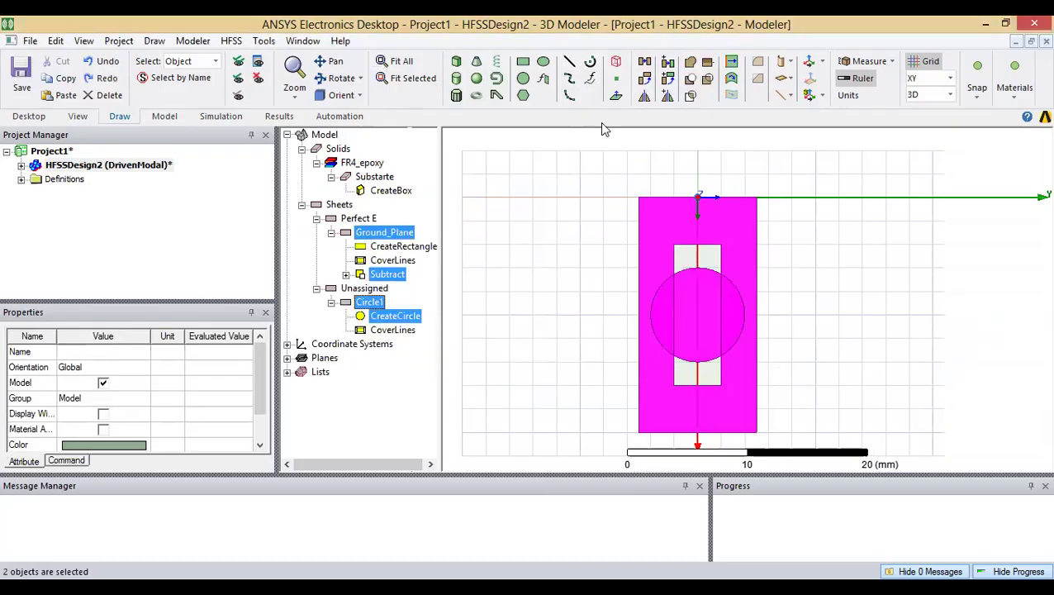
# Step: Try imprinting Circle1 on Ground_Plane, and undo the imprint
pyautogui.click(707, 80)
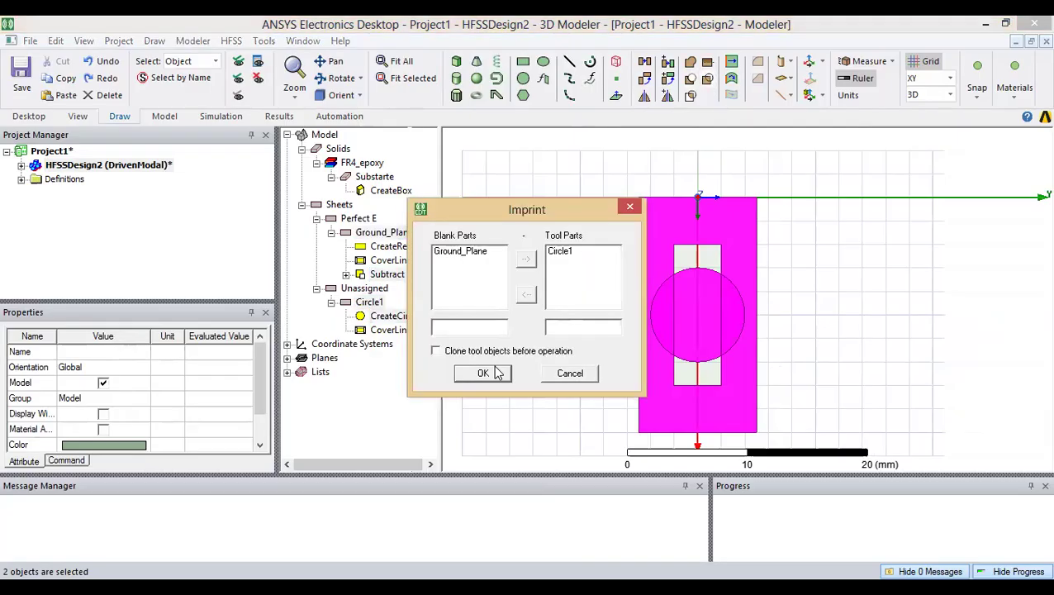
pyautogui.click(484, 373)
pyautogui.hotkey('ctrl', 'z')
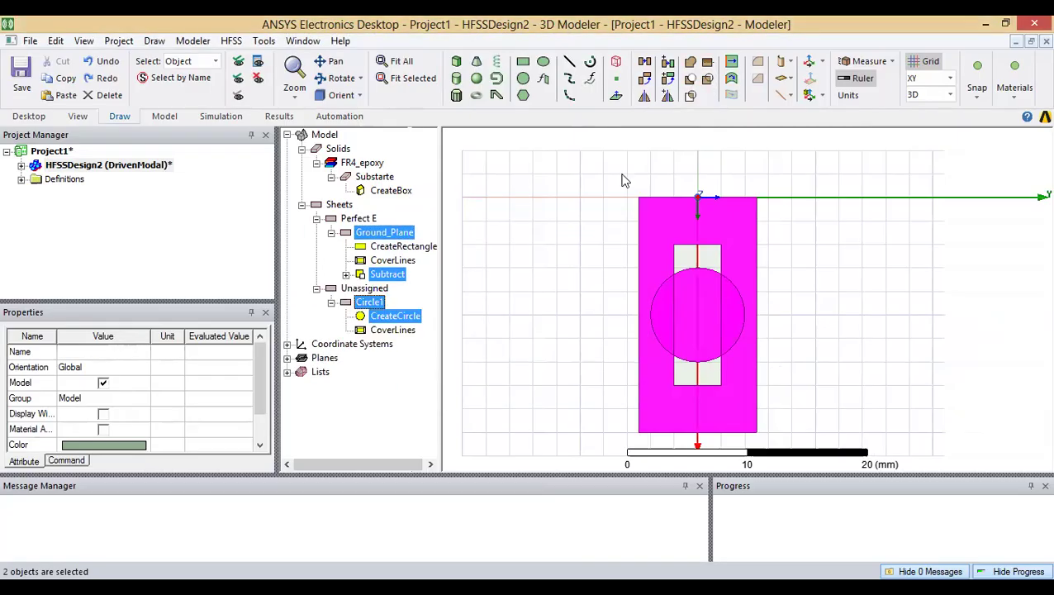
# Step: Unite Circle1 with the slotted Ground_Plane and select the combined sheet to check its shape
pyautogui.click(690, 65)
pyautogui.click(471, 439)
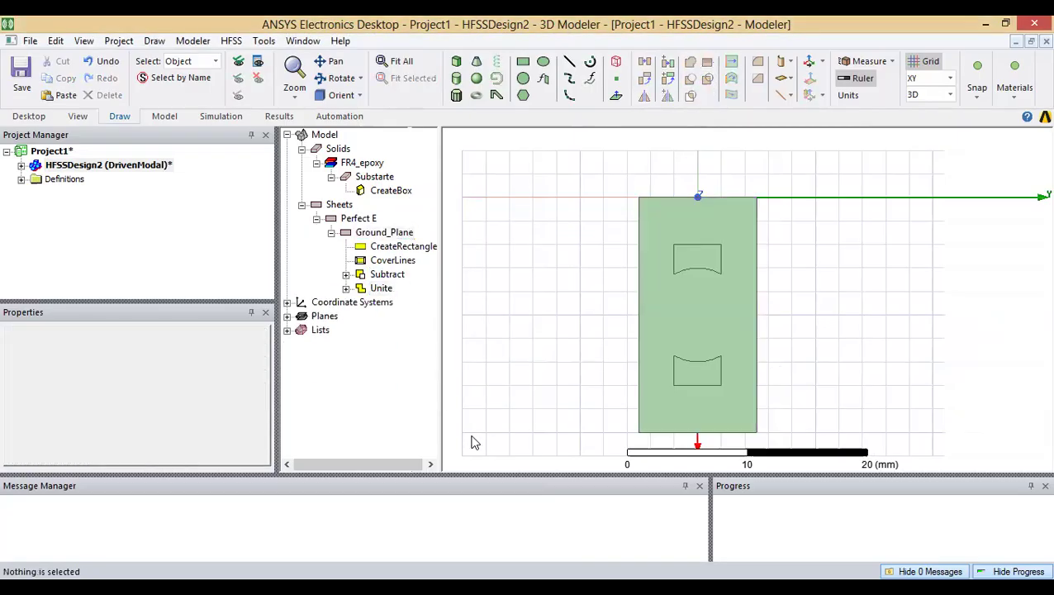
pyautogui.click(388, 237)
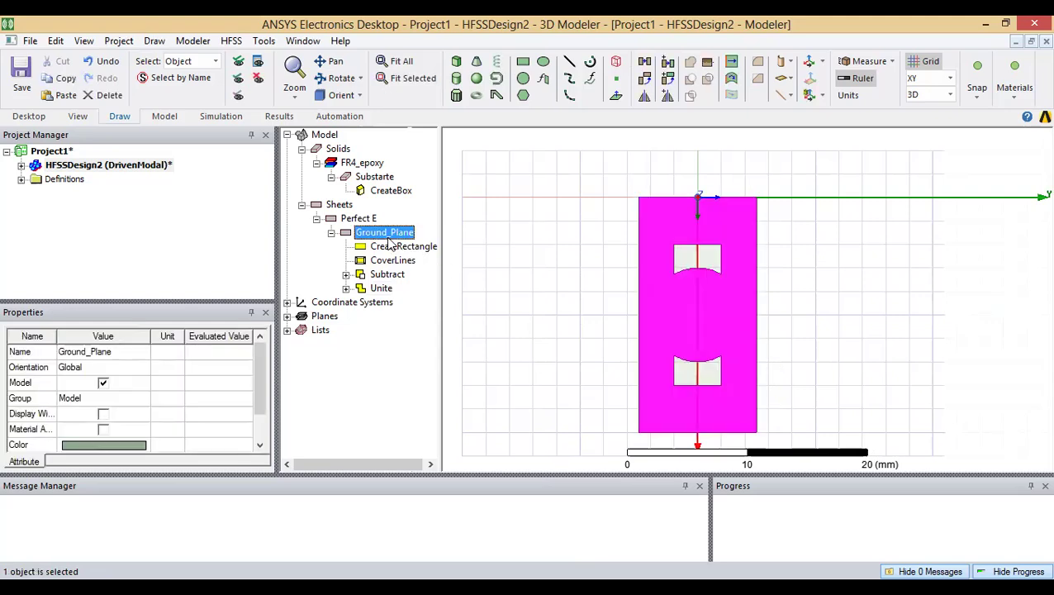
# Step: Undo the unite and all circle edits, keeping the rectangular slot subtracted from Ground_Plane
pyautogui.hotkey('ctrl', 'z')
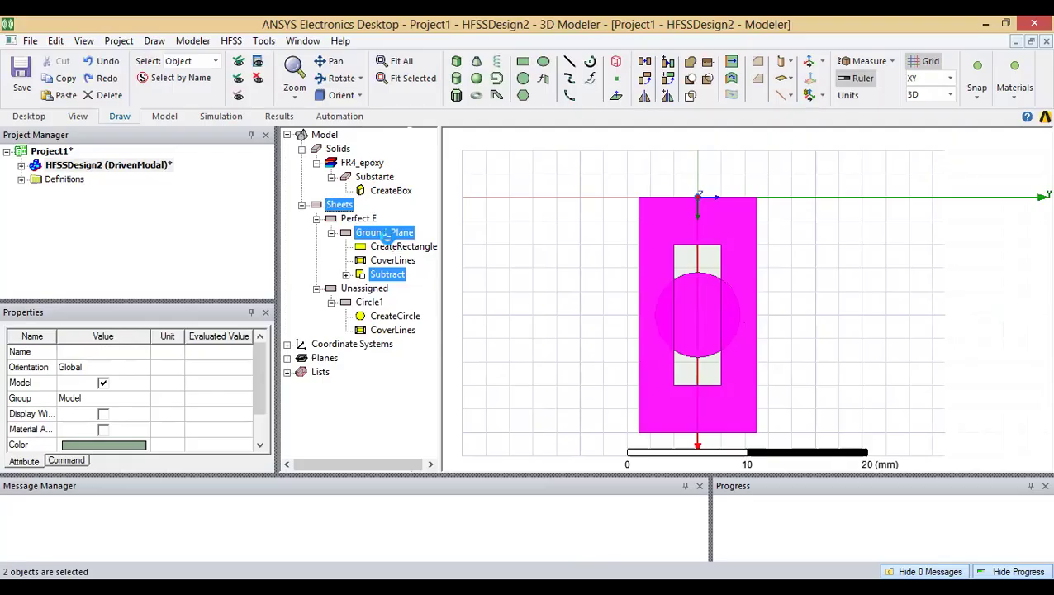
pyautogui.hotkey('ctrl', 'z')
pyautogui.hotkey('ctrl', 'z')
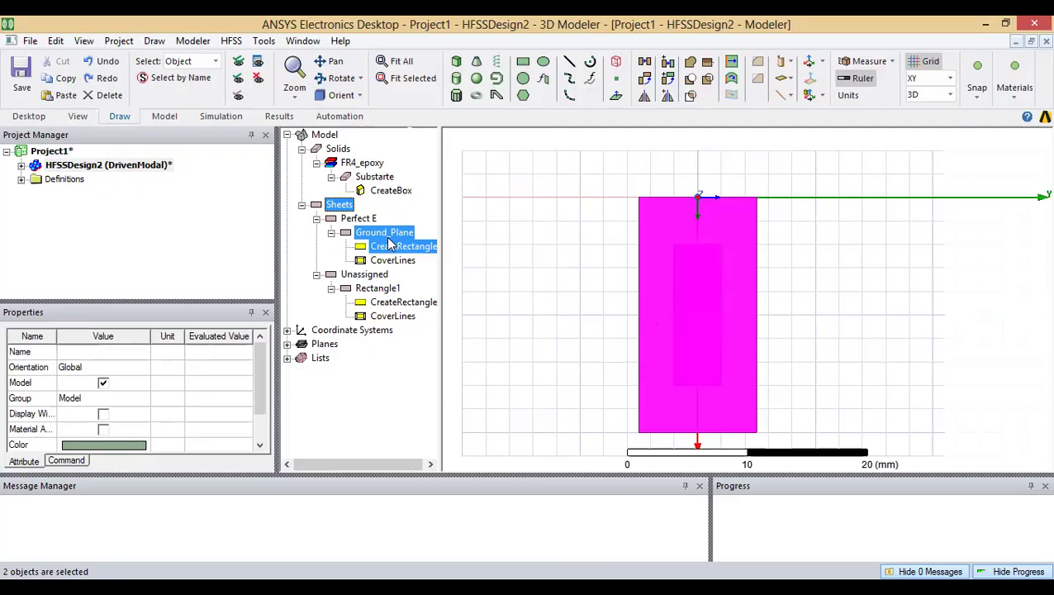
pyautogui.hotkey('ctrl', 'y')
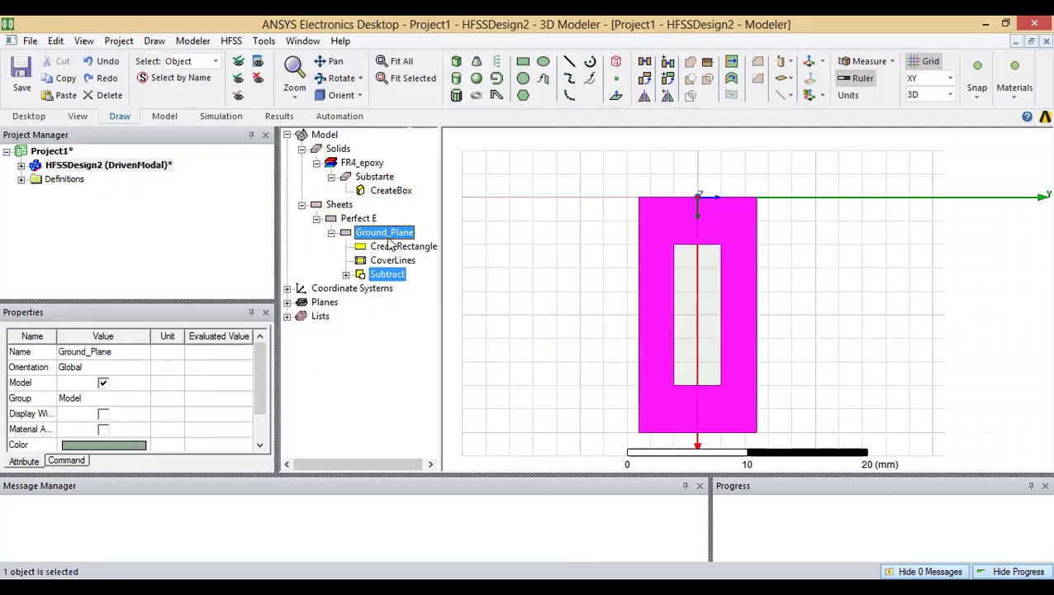
# Step: Redo the circle edits and their unite with Ground_Plane, and select the combined sheet to check its shape
pyautogui.hotkey('ctrl', 'y')
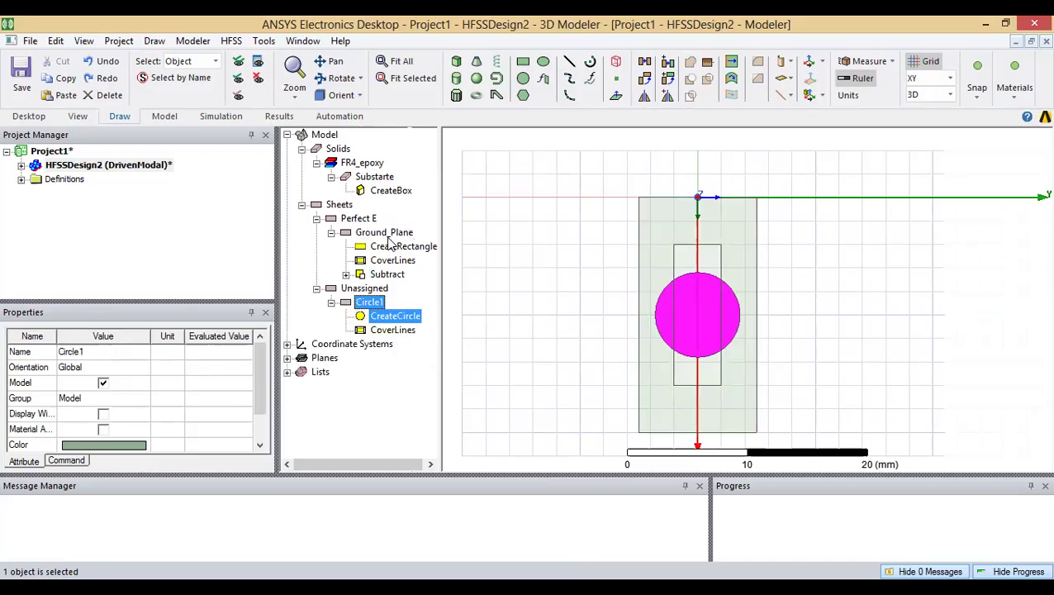
pyautogui.hotkey('ctrl', 'y')
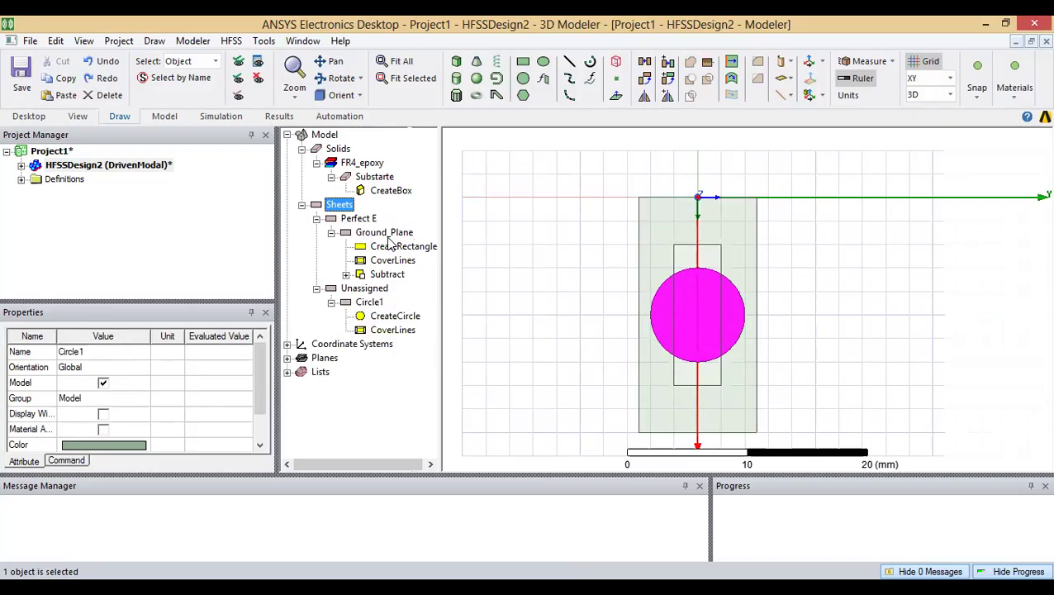
pyautogui.hotkey('ctrl', 'y')
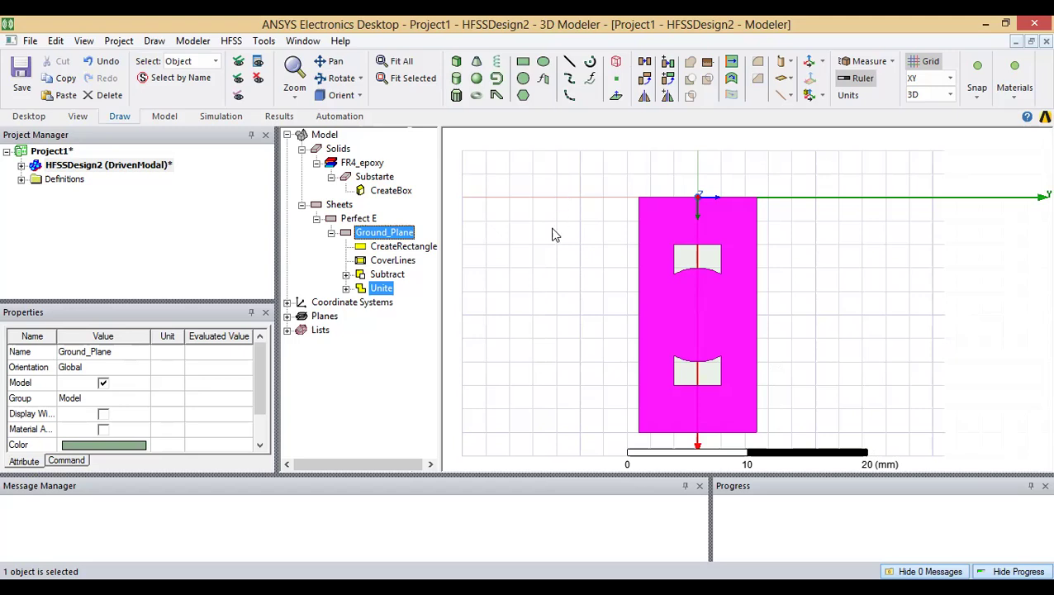
pyautogui.click(676, 315)
pyautogui.moveTo(577, 342); pyautogui.dragTo(498, 259)
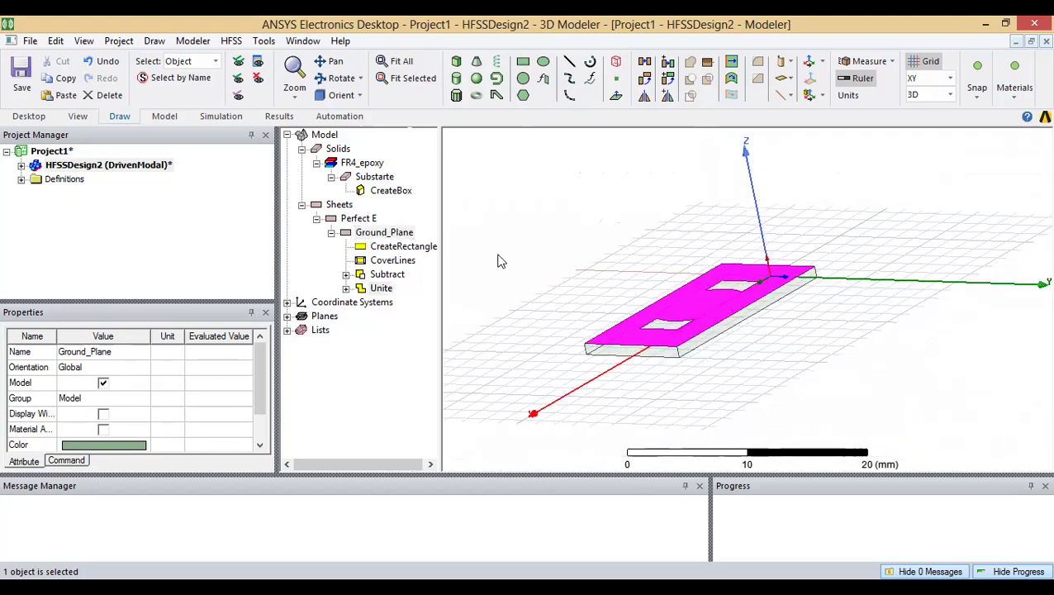
# Step: Set the colour of the Substarte box to teal (red 0, green 128, blue 128)
pyautogui.click(376, 177)
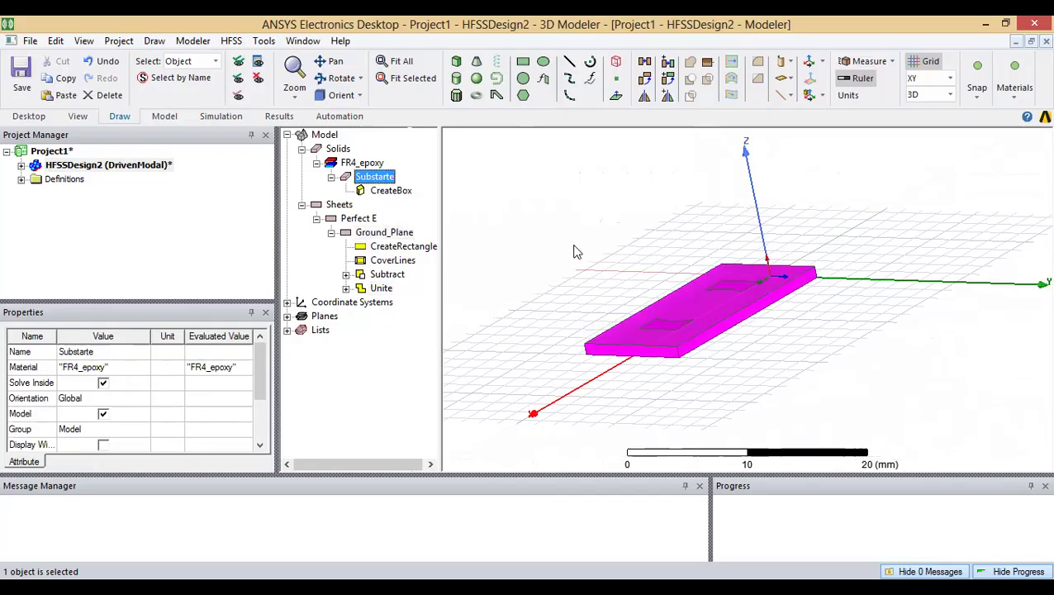
pyautogui.doubleClick(371, 178)
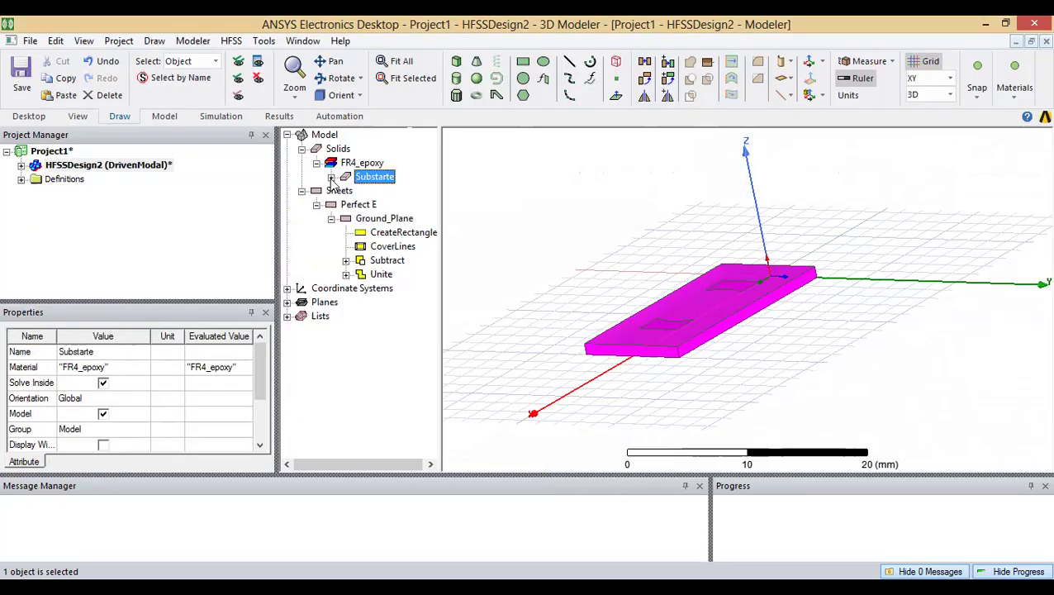
pyautogui.doubleClick(374, 182)
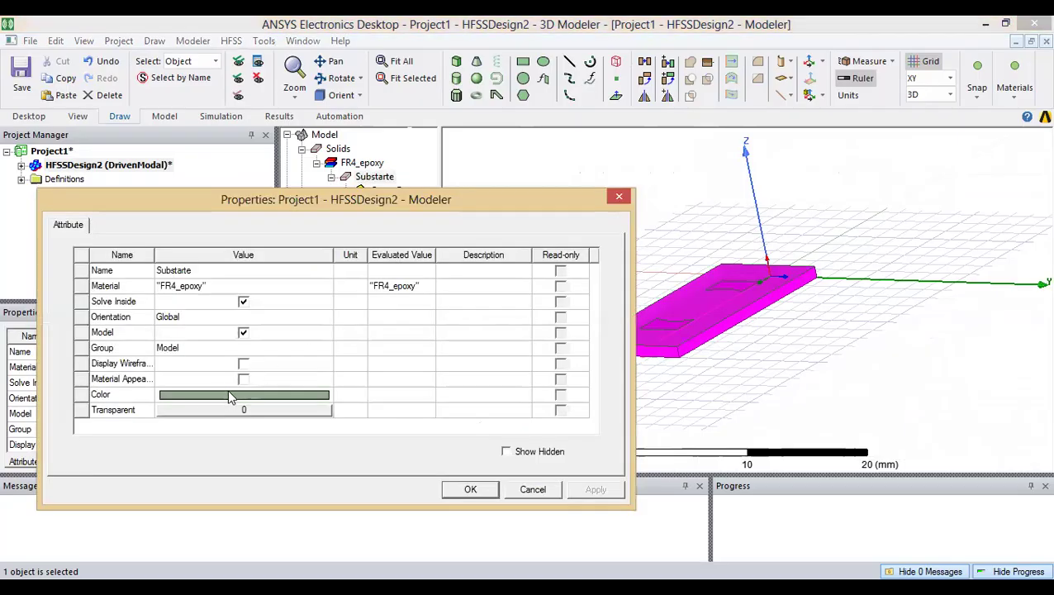
pyautogui.click(230, 396)
pyautogui.click(231, 395)
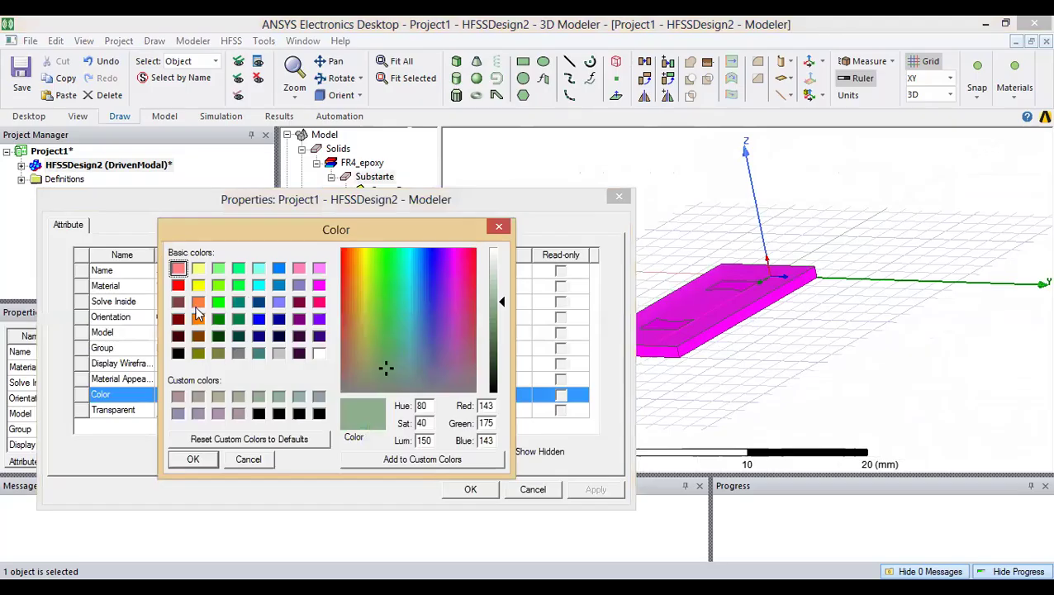
pyautogui.click(238, 303)
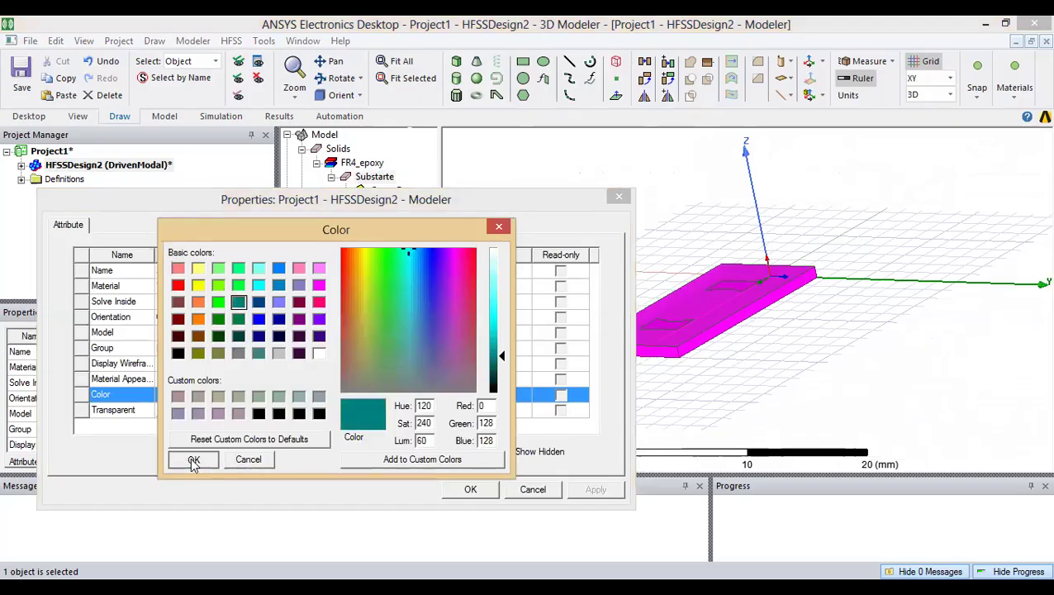
pyautogui.press('Return')
pyautogui.click(470, 491)
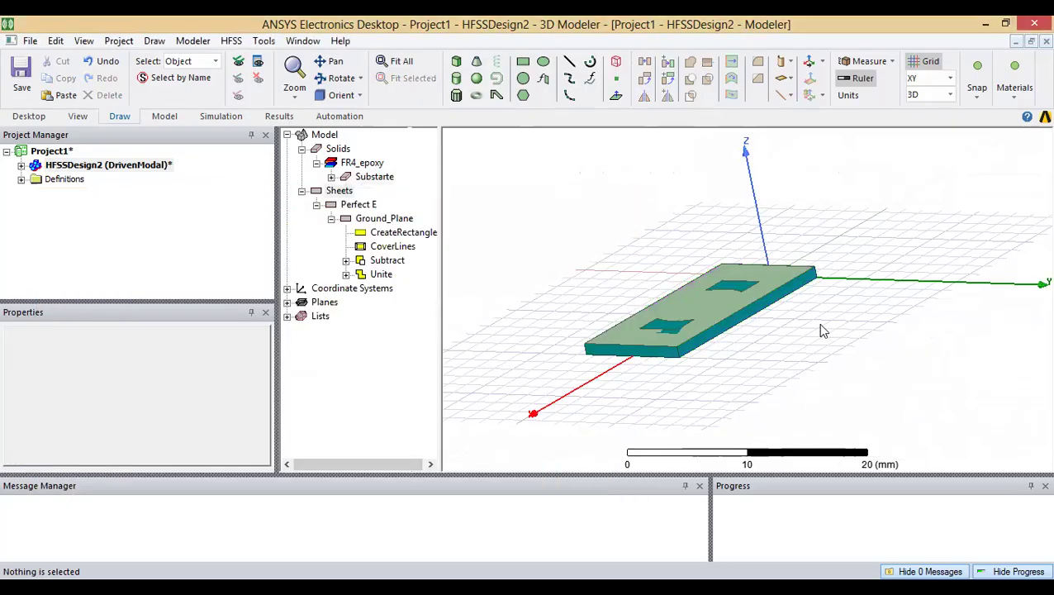
# Step: Set Ground_Plane's colour to orange (red 255, green 128, blue 64) and its transparency to 0.27
pyautogui.doubleClick(378, 219)
pyautogui.click(230, 366)
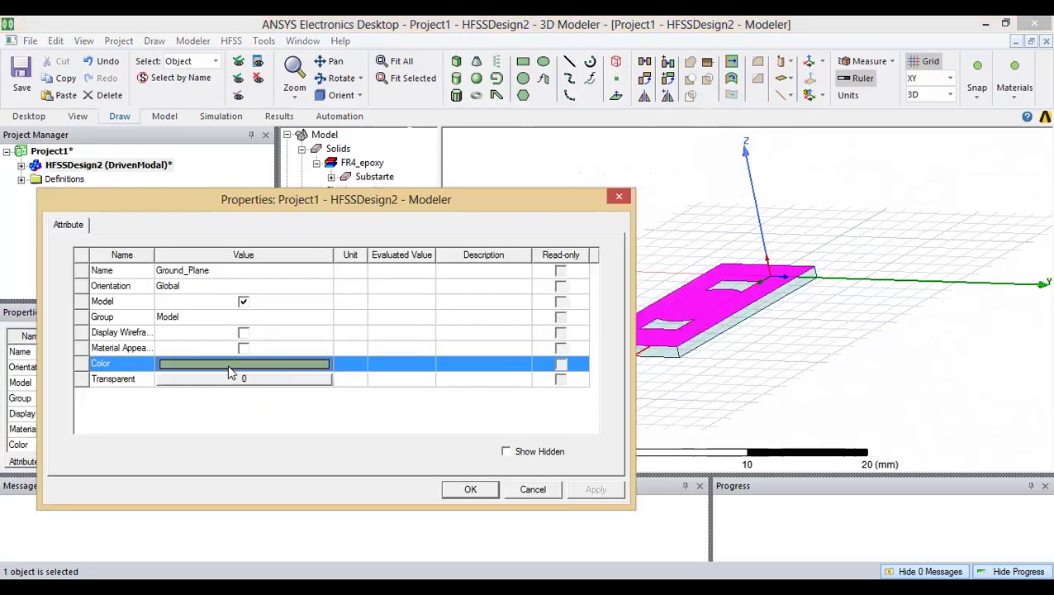
pyautogui.click(229, 368)
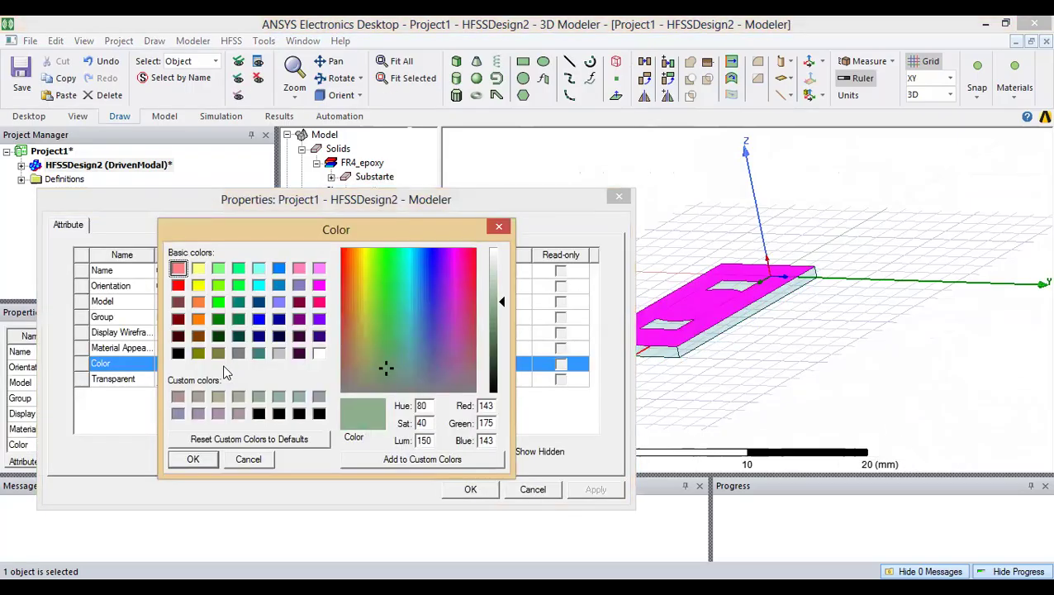
pyautogui.click(198, 302)
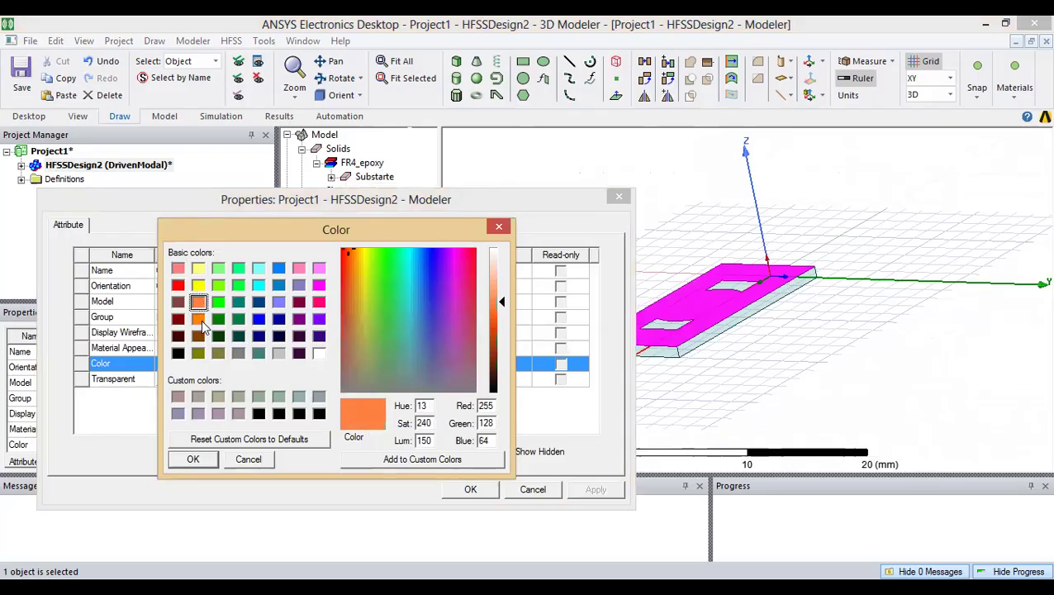
pyautogui.click(191, 461)
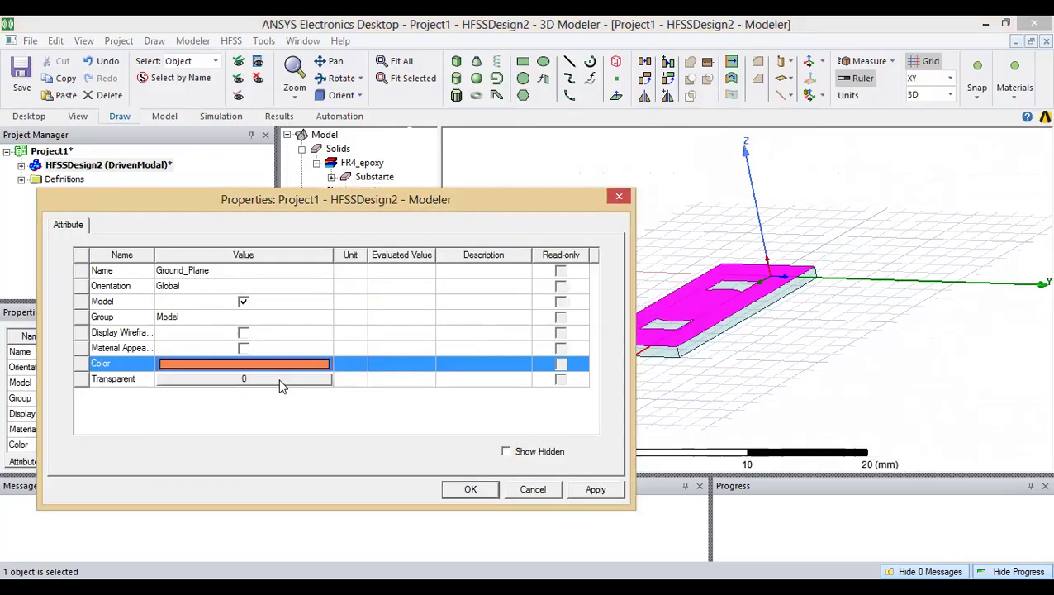
pyautogui.click(281, 385)
pyautogui.moveTo(246, 341); pyautogui.dragTo(284, 342)
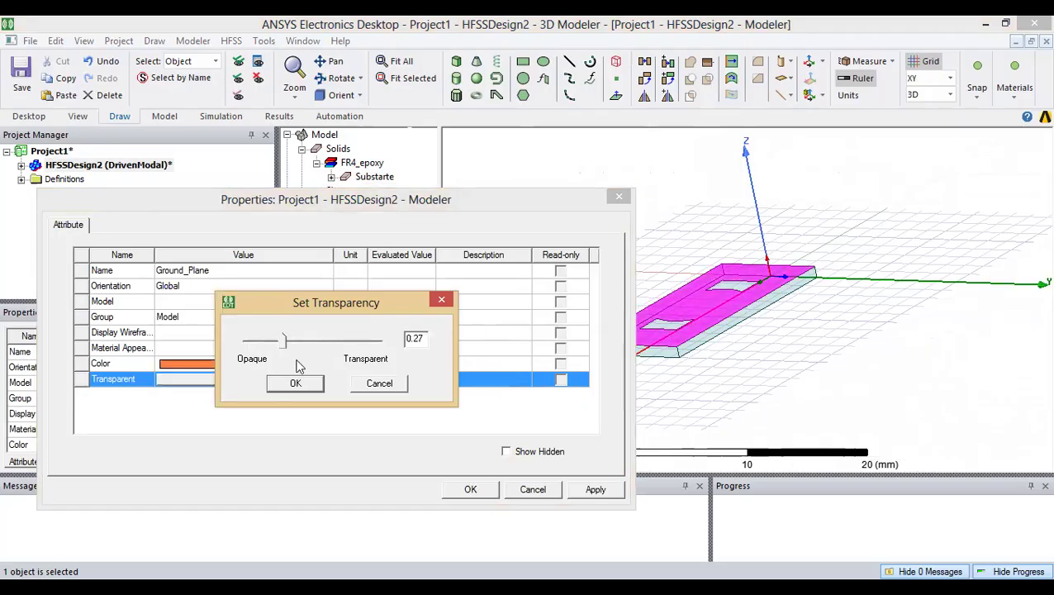
pyautogui.click(296, 385)
pyautogui.click(595, 489)
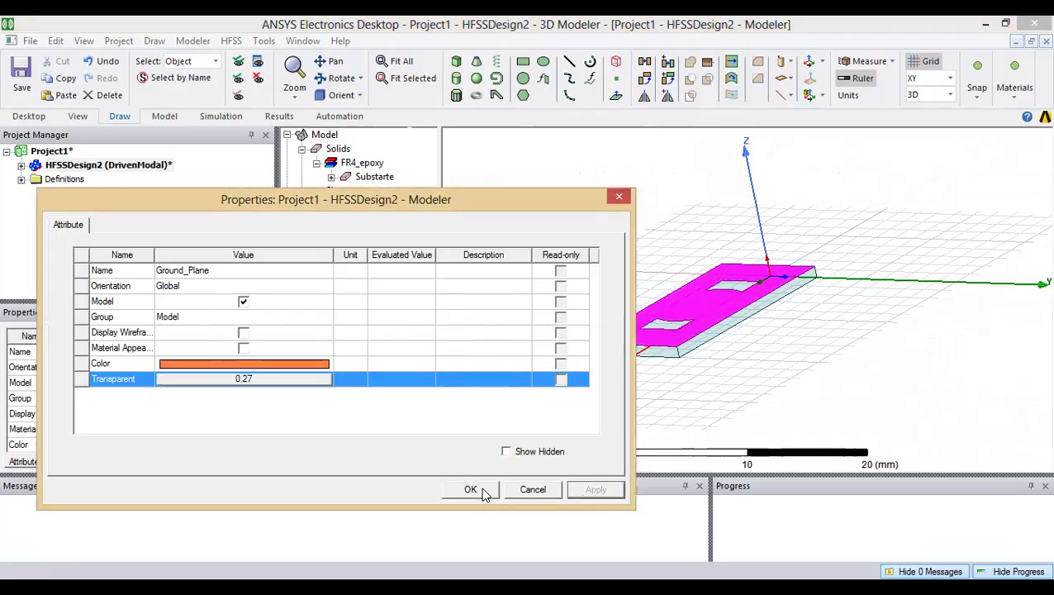
pyautogui.click(471, 489)
pyautogui.keyDown('alt'); pyautogui.moveTo(828, 364); pyautogui.dragTo(821, 388); pyautogui.keyUp('alt')
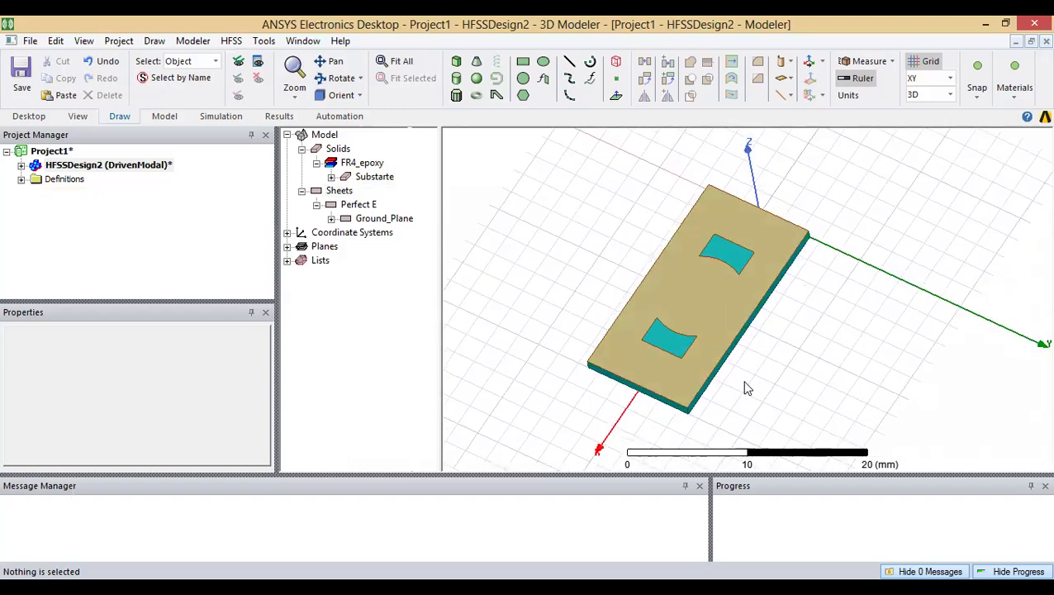
# Step: Set Ground_Plane's transparency to 0 so the sheet is fully opaque
pyautogui.doubleClick(382, 218)
pyautogui.click(247, 380)
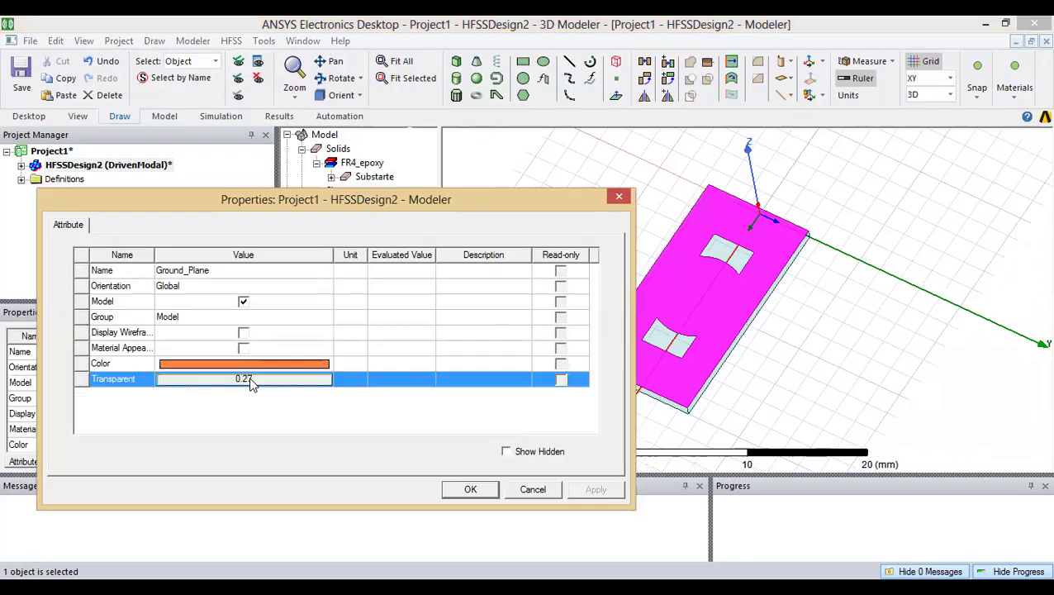
pyautogui.moveTo(283, 341); pyautogui.dragTo(216, 351)
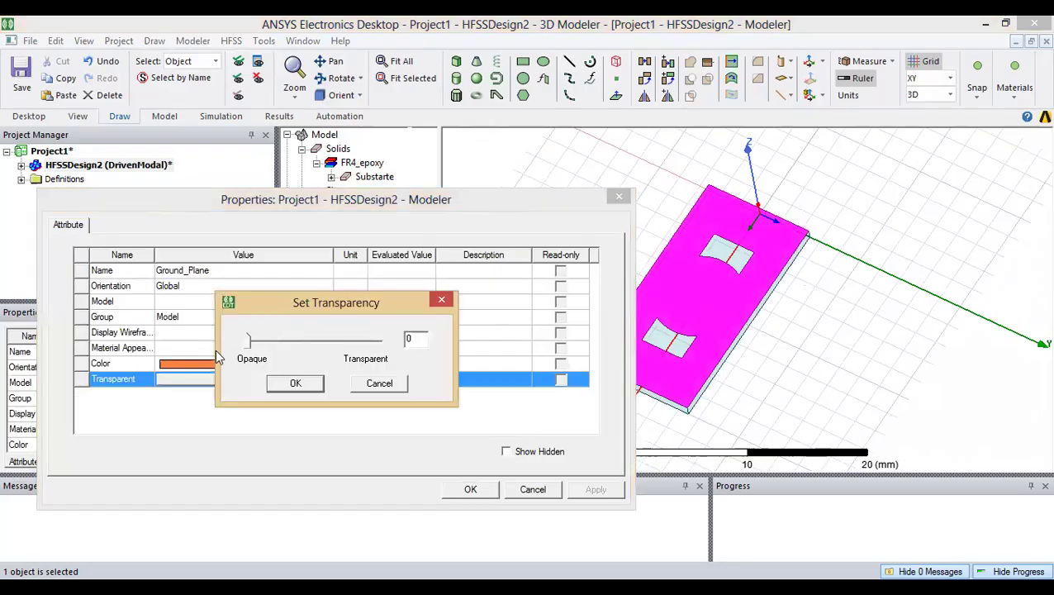
pyautogui.click(295, 384)
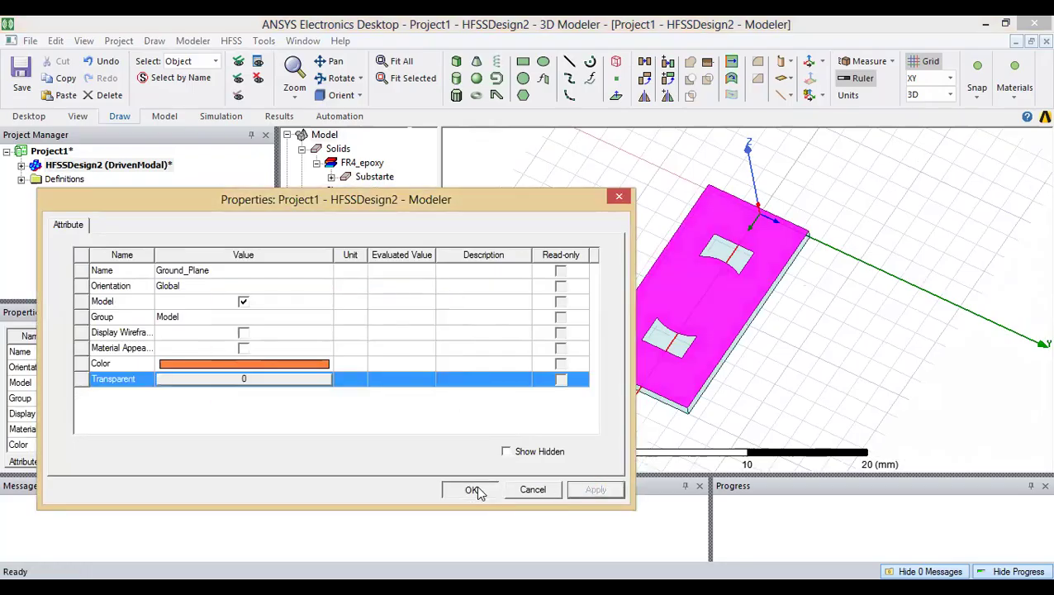
pyautogui.press('Return')
pyautogui.keyDown('alt'); pyautogui.moveTo(758, 336); pyautogui.dragTo(729, 355); pyautogui.keyUp('alt')
pyautogui.scroll(6, 729, 360)
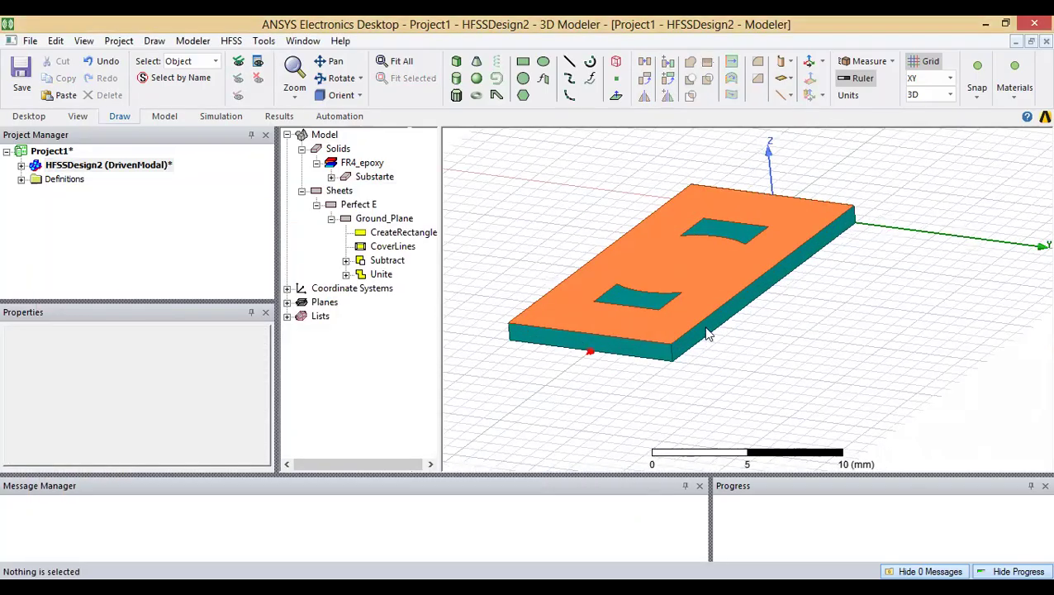
pyautogui.scroll(-3, 694, 275)
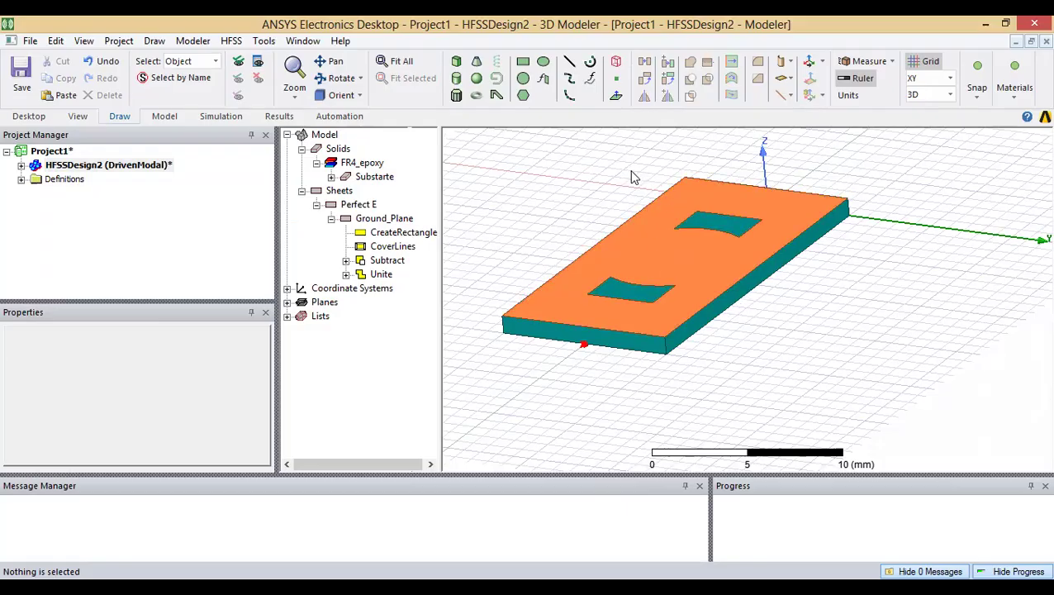
# Step: Draw a closed triangular polyline from the upper slot's corner (6.5359, -2, 1) through (10, 0, 2) and (10, -4, 2) mm
pyautogui.keyDown('alt'); pyautogui.doubleClick(756, 148); pyautogui.keyUp('alt')
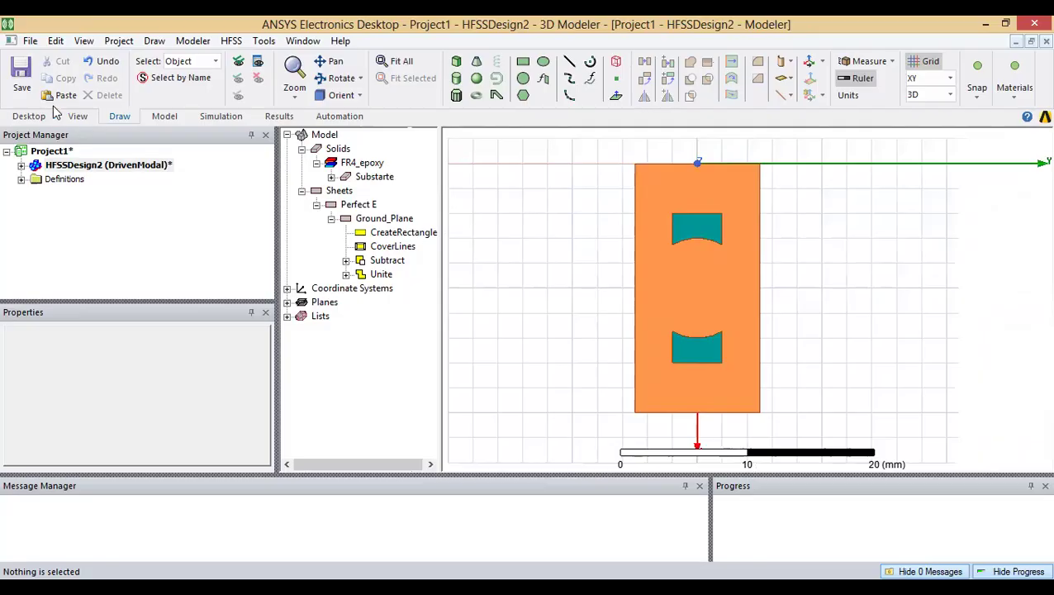
pyautogui.click(153, 42)
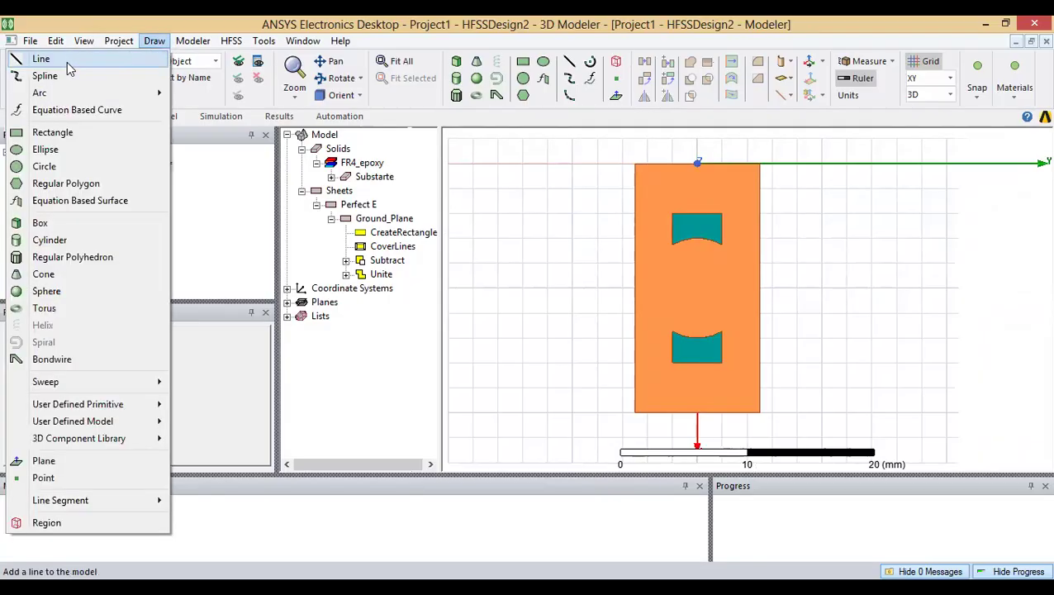
pyautogui.click(67, 62)
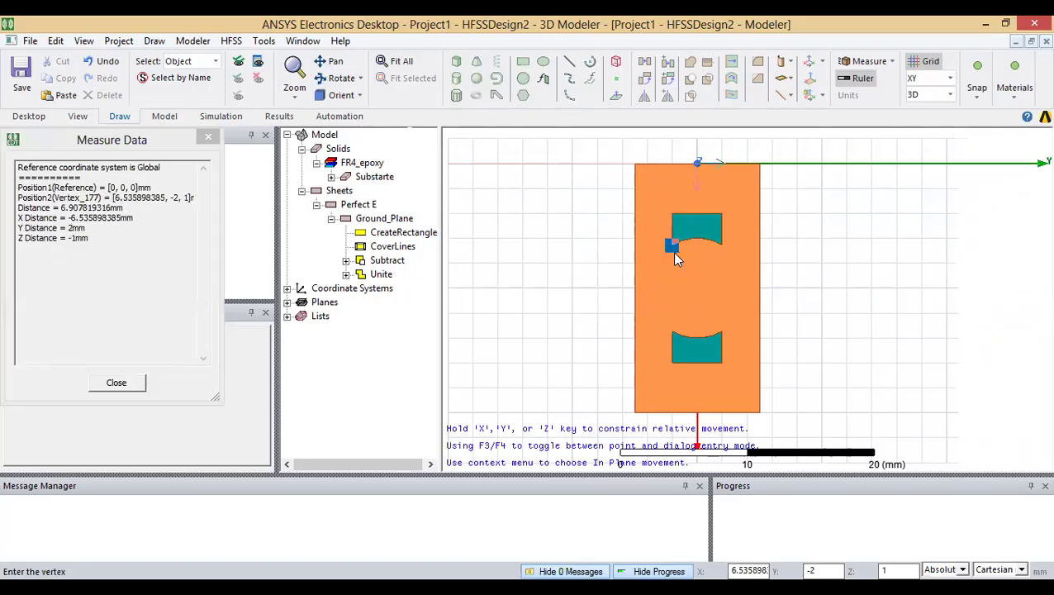
pyautogui.click(674, 255)
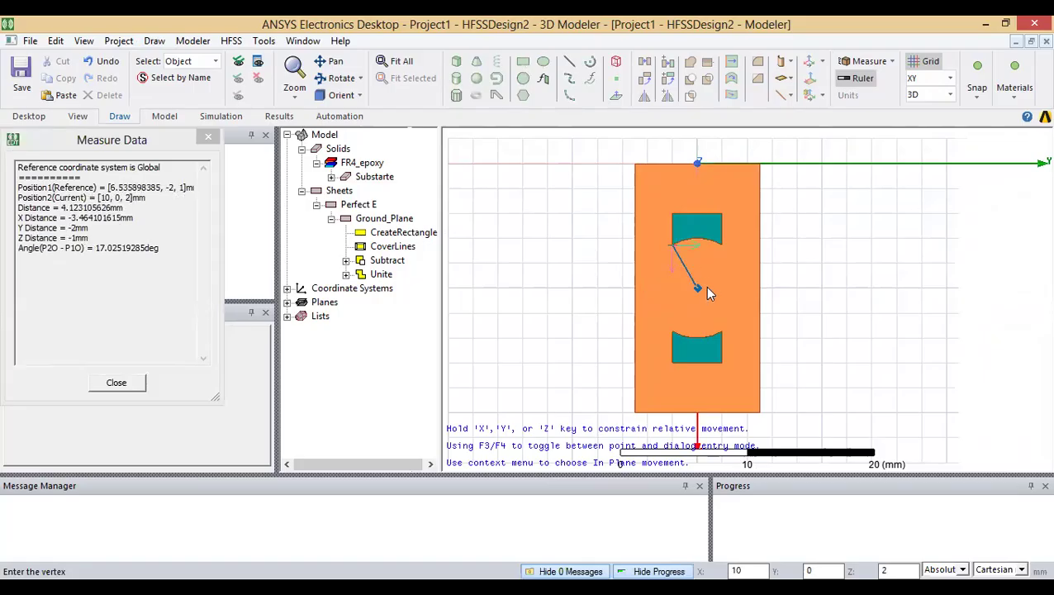
pyautogui.click(704, 289)
pyautogui.click(648, 288)
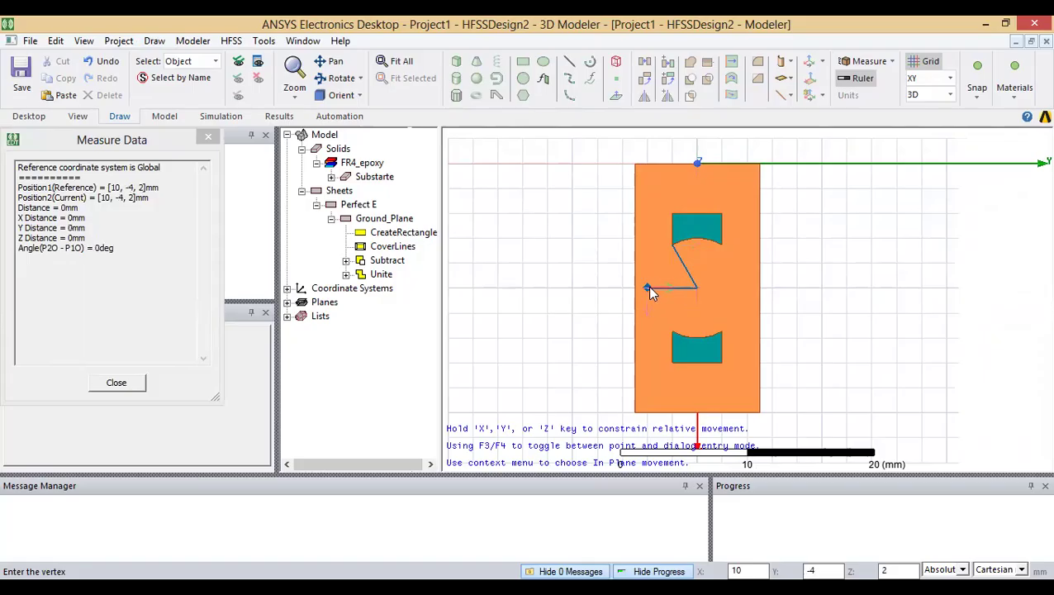
pyautogui.click(672, 244)
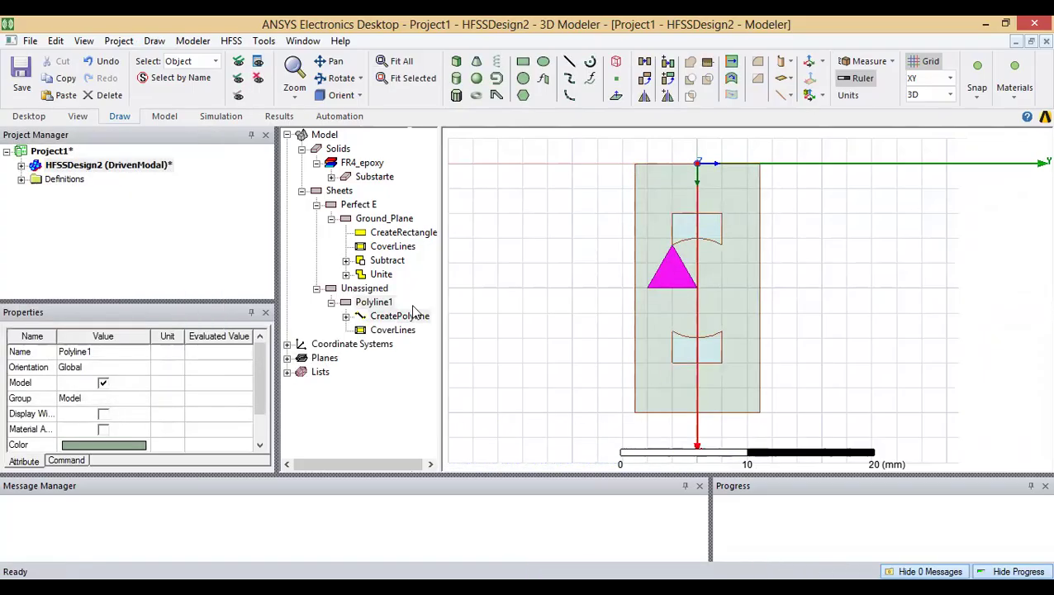
# Step: Examine the triangle's tilt and the point coordinates of its first line segment
pyautogui.keyDown('alt'); pyautogui.moveTo(717, 314); pyautogui.dragTo(728, 277); pyautogui.keyUp('alt')
pyautogui.click(347, 316)
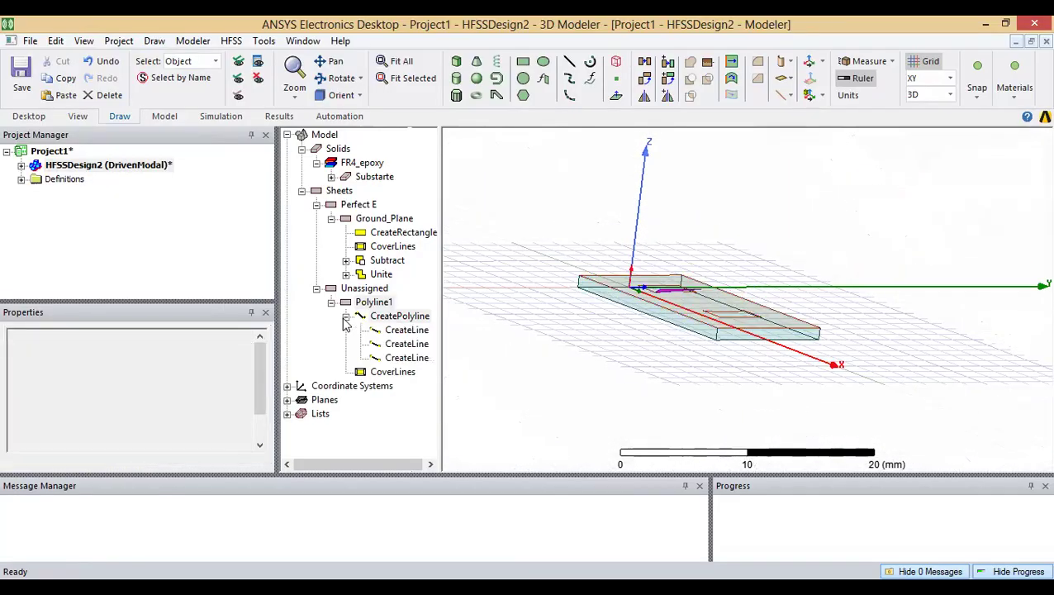
pyautogui.click(418, 331)
pyautogui.doubleClick(418, 331)
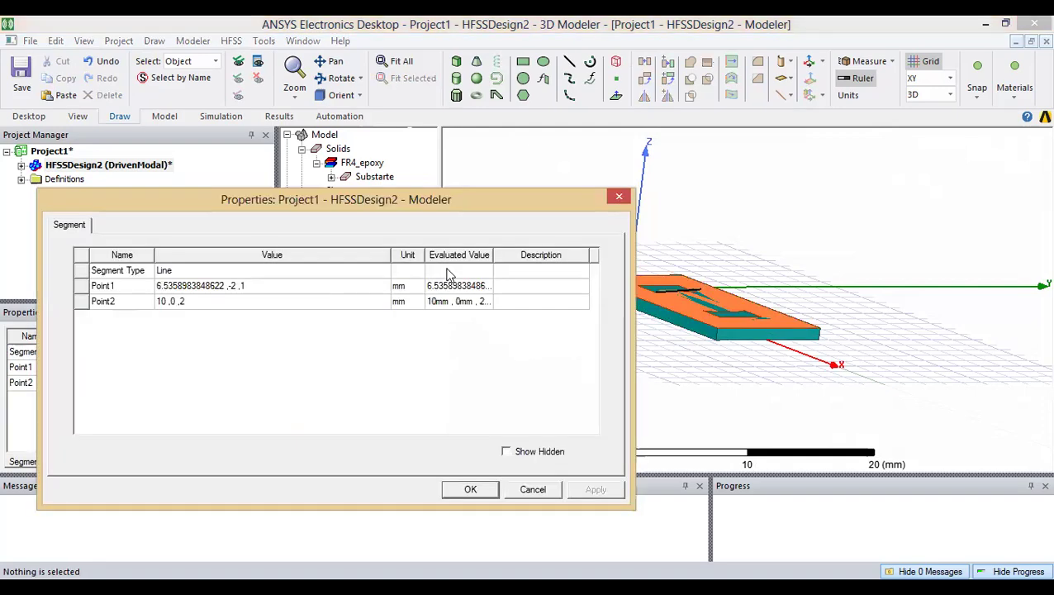
pyautogui.click(621, 199)
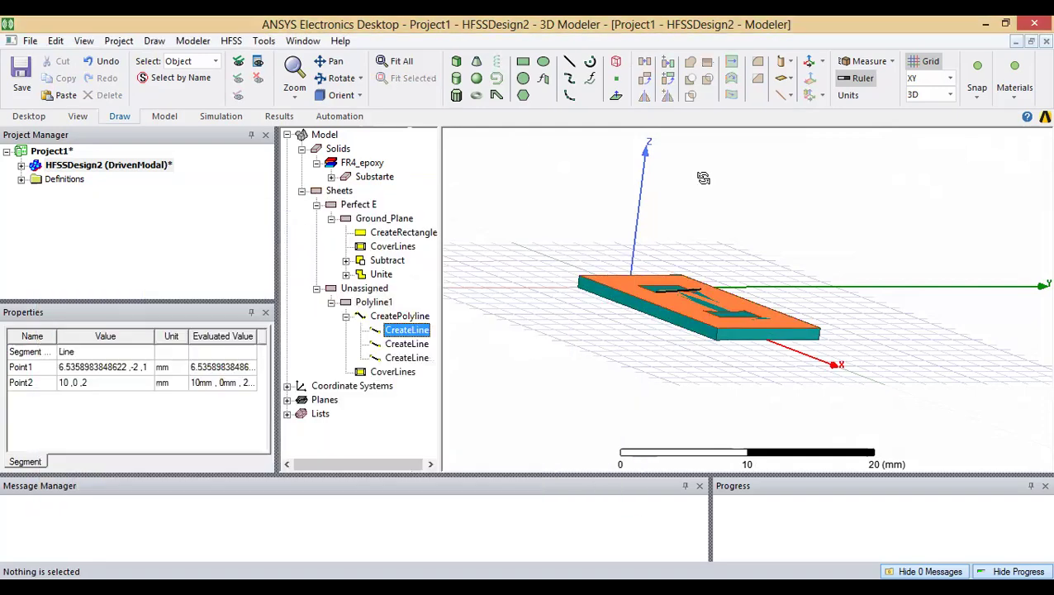
# Step: Set Point2 of the triangle's first line segment to 10, 0, 1 mm
pyautogui.keyDown('alt'); pyautogui.doubleClick(700, 196); pyautogui.keyUp('alt')
pyautogui.keyDown('shift'); pyautogui.moveTo(701, 232); pyautogui.dragTo(698, 260); pyautogui.keyUp('shift')
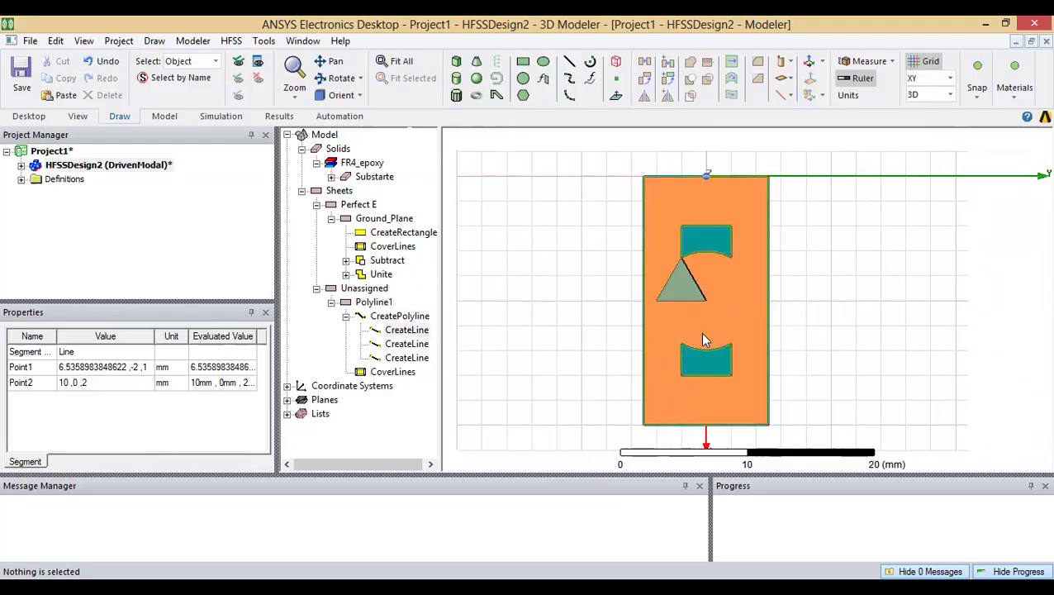
pyautogui.keyDown('alt'); pyautogui.moveTo(686, 326); pyautogui.dragTo(743, 306); pyautogui.keyUp('alt')
pyautogui.doubleClick(413, 332)
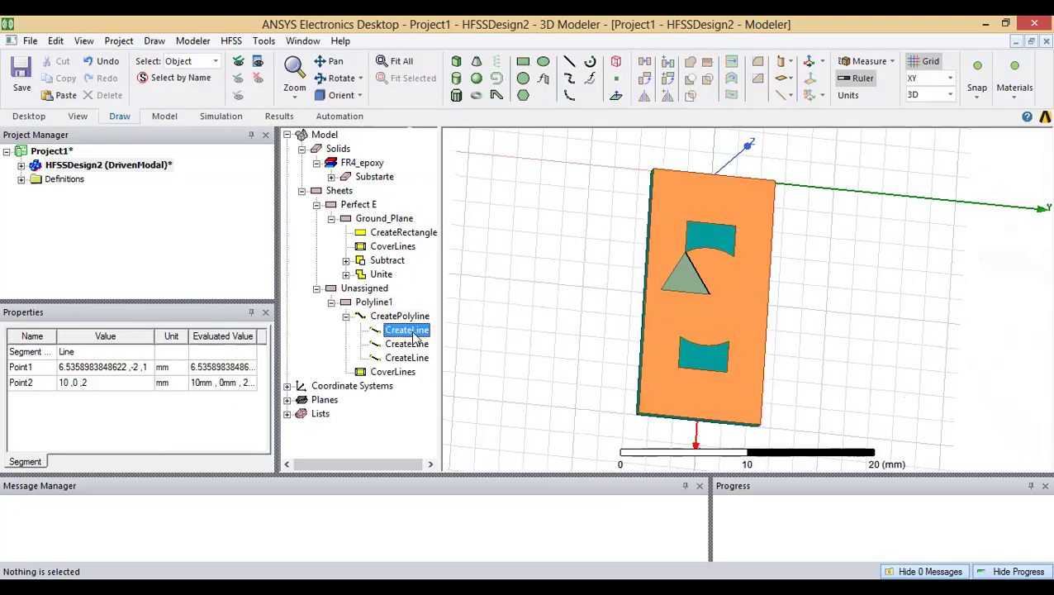
pyautogui.click(266, 285)
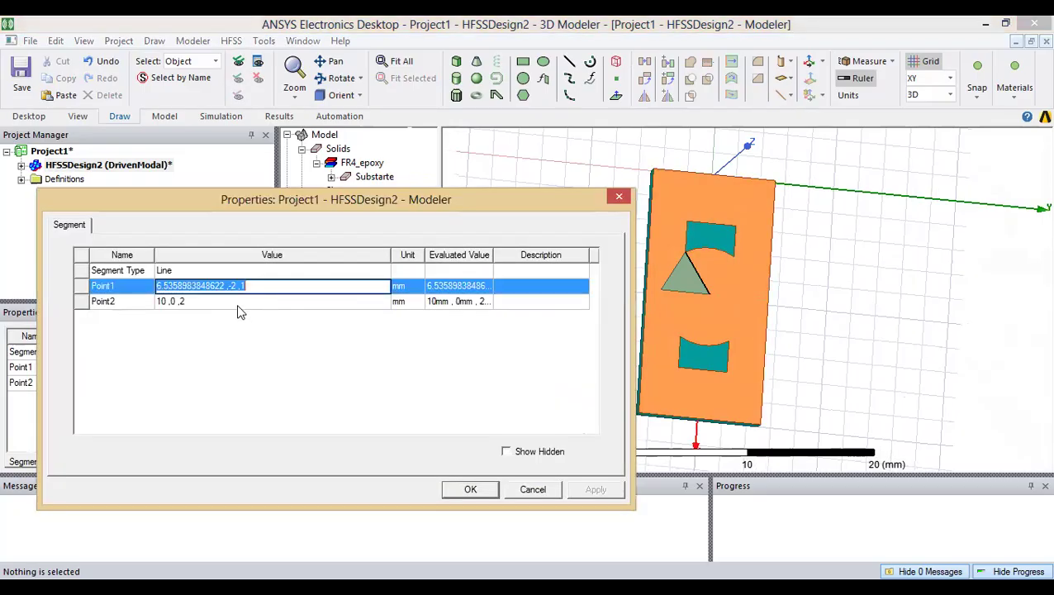
pyautogui.click(237, 302)
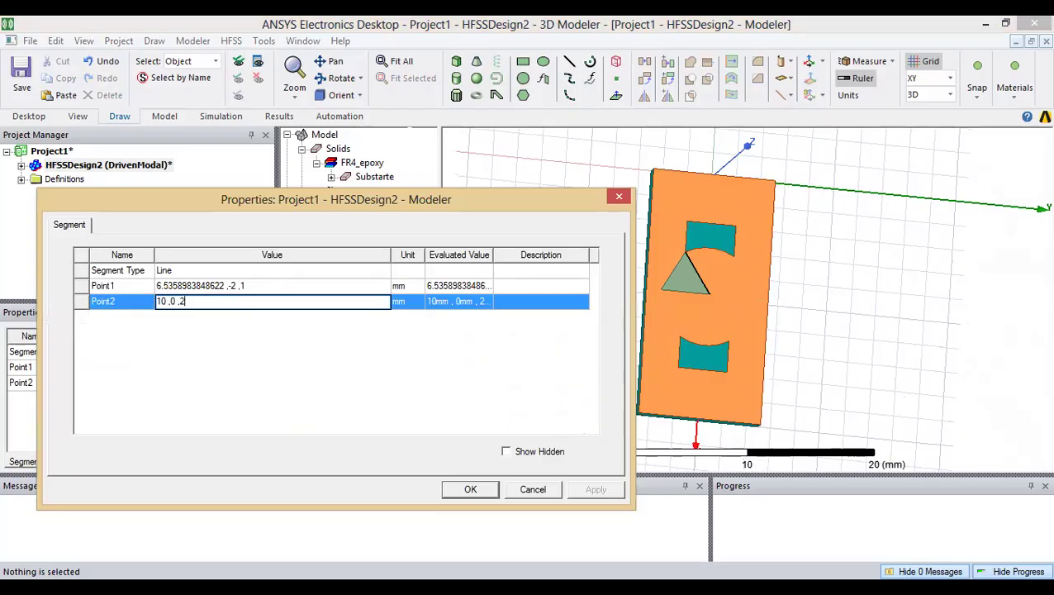
pyautogui.press('BackSpace')
pyautogui.write('1')
pyautogui.click(565, 422)
pyautogui.click(596, 489)
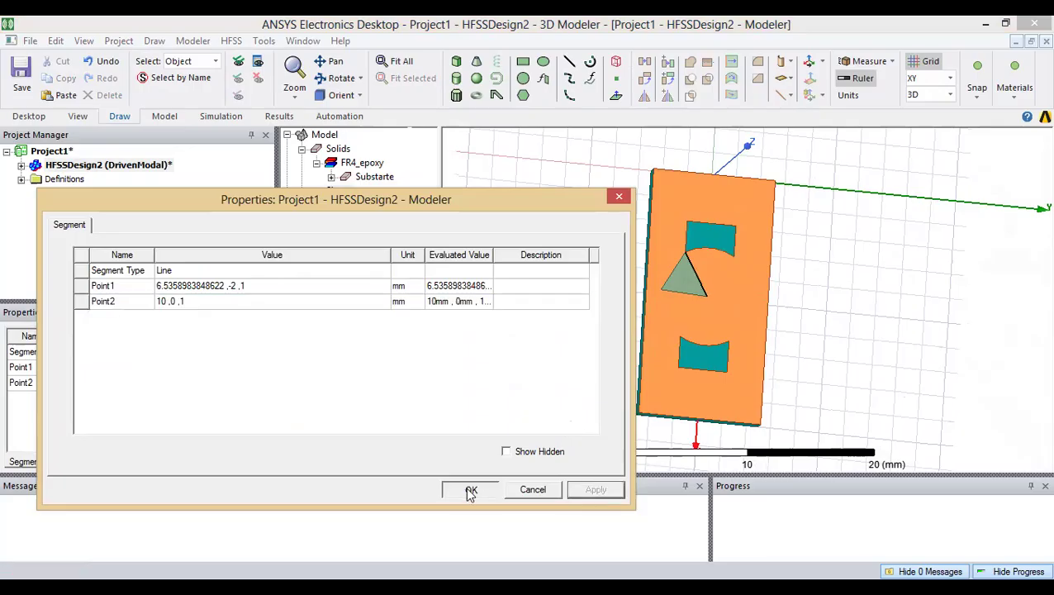
pyautogui.click(470, 489)
# Step: Set Point1 of the triangle's third line segment to 10, -4, 1 mm
pyautogui.click(402, 346)
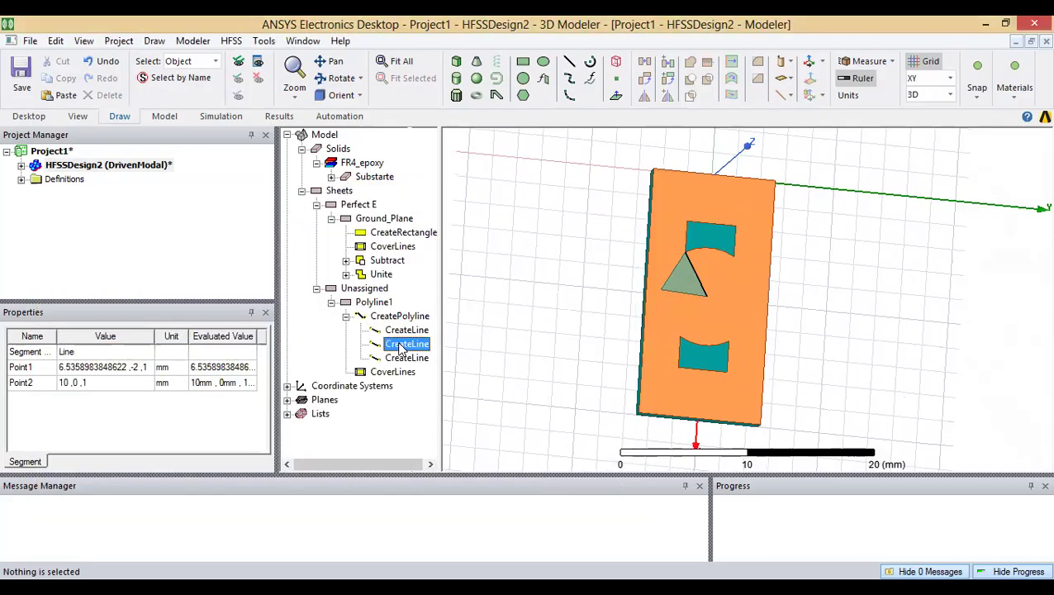
pyautogui.doubleClick(402, 346)
pyautogui.click(470, 489)
pyautogui.doubleClick(407, 357)
pyautogui.click(226, 285)
pyautogui.click(227, 285)
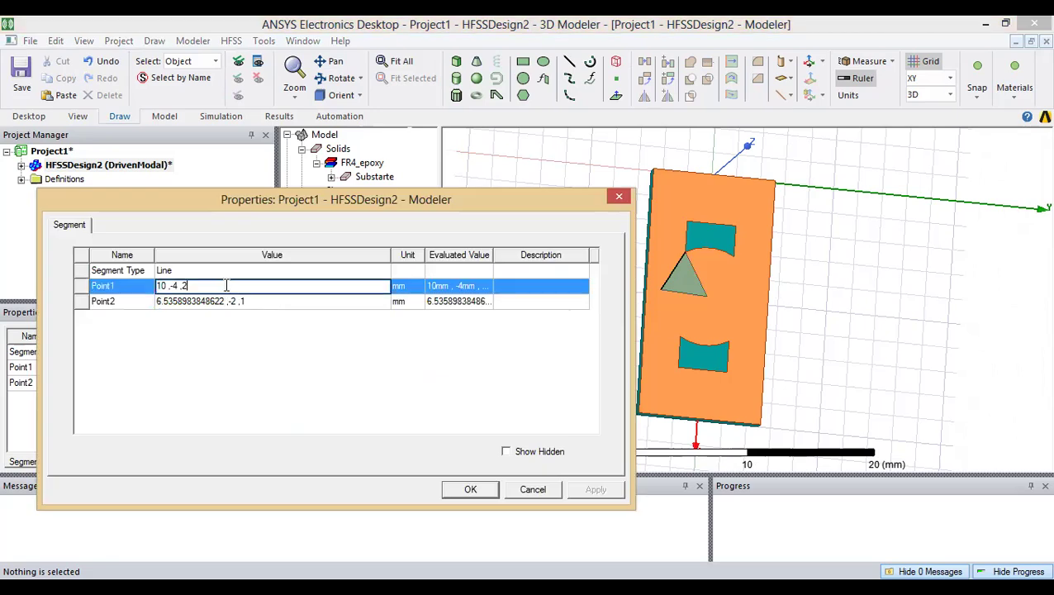
pyautogui.press('Return')
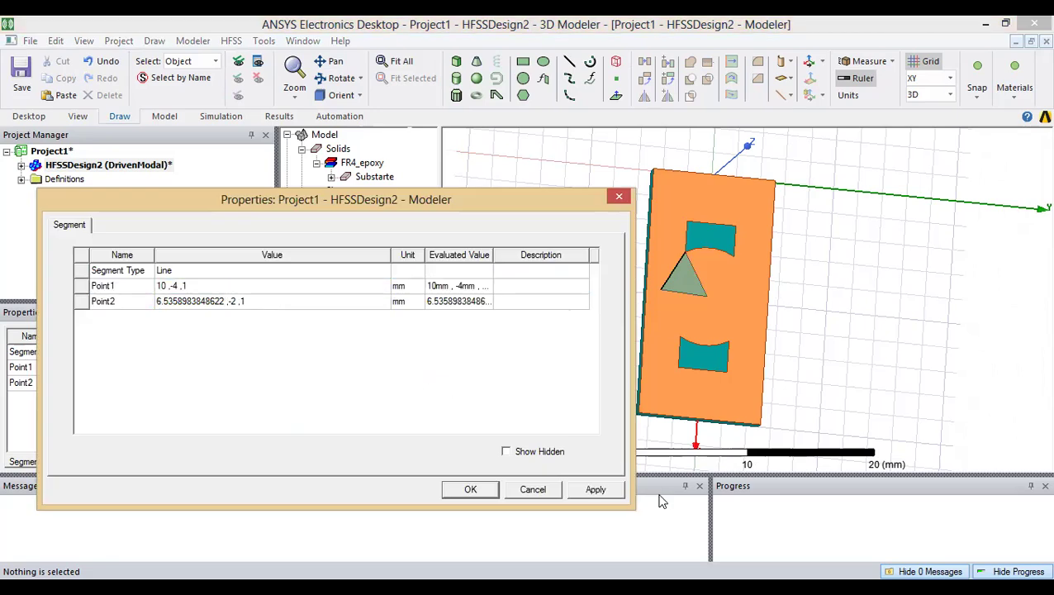
pyautogui.click(596, 490)
pyautogui.click(460, 491)
pyautogui.click(612, 355)
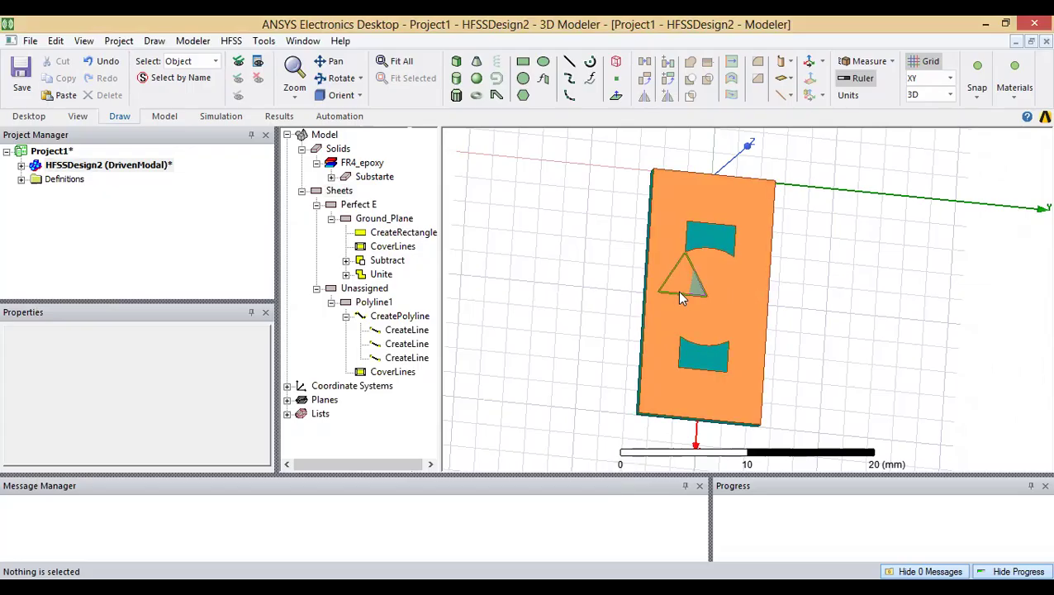
# Step: Subtract the triangle Polyline1 from Ground_Plane without cloning the tool object
pyautogui.keyDown('alt'); pyautogui.doubleClick(709, 247); pyautogui.keyUp('alt')
pyautogui.keyDown('alt'); pyautogui.doubleClick(707, 247); pyautogui.keyUp('alt')
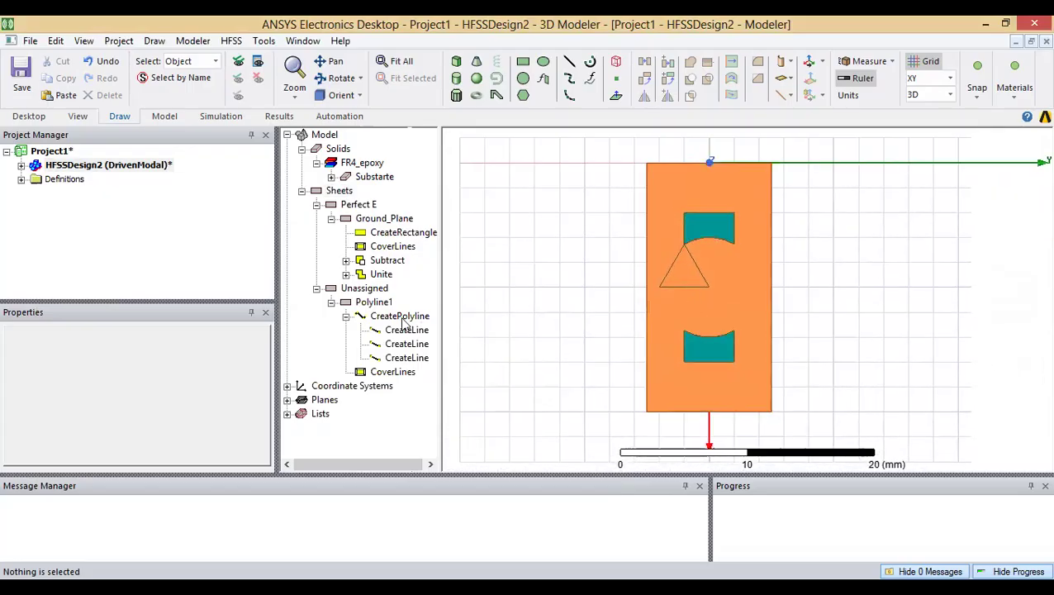
pyautogui.click(376, 303)
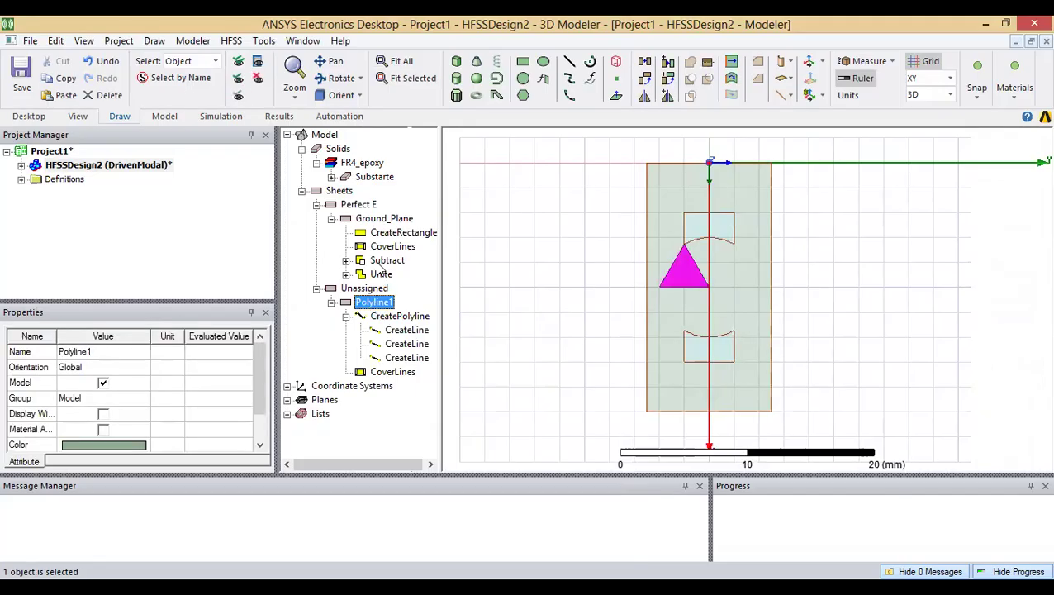
pyautogui.click(374, 205)
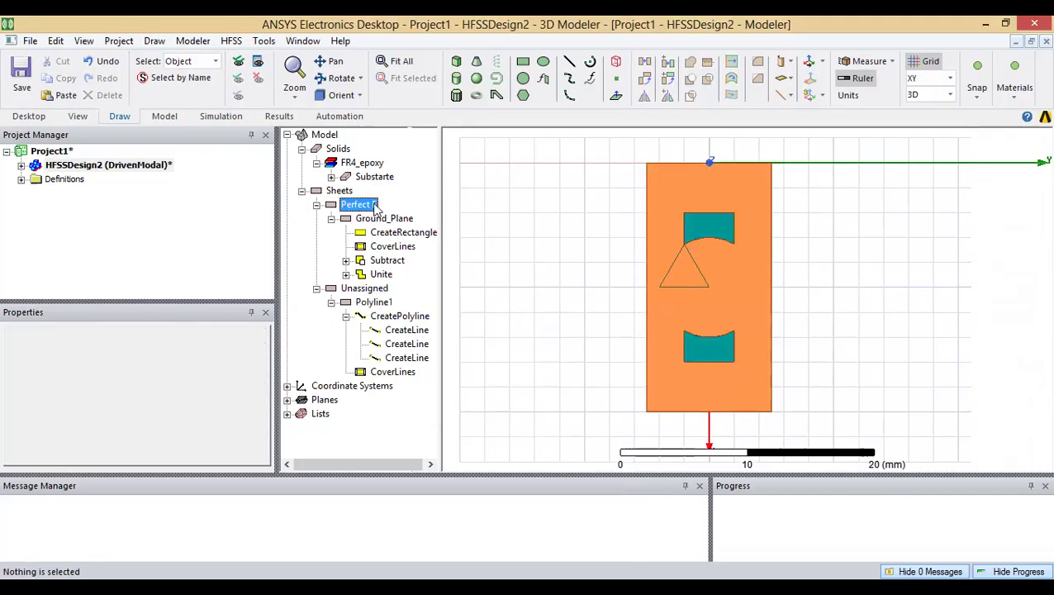
pyautogui.click(390, 303)
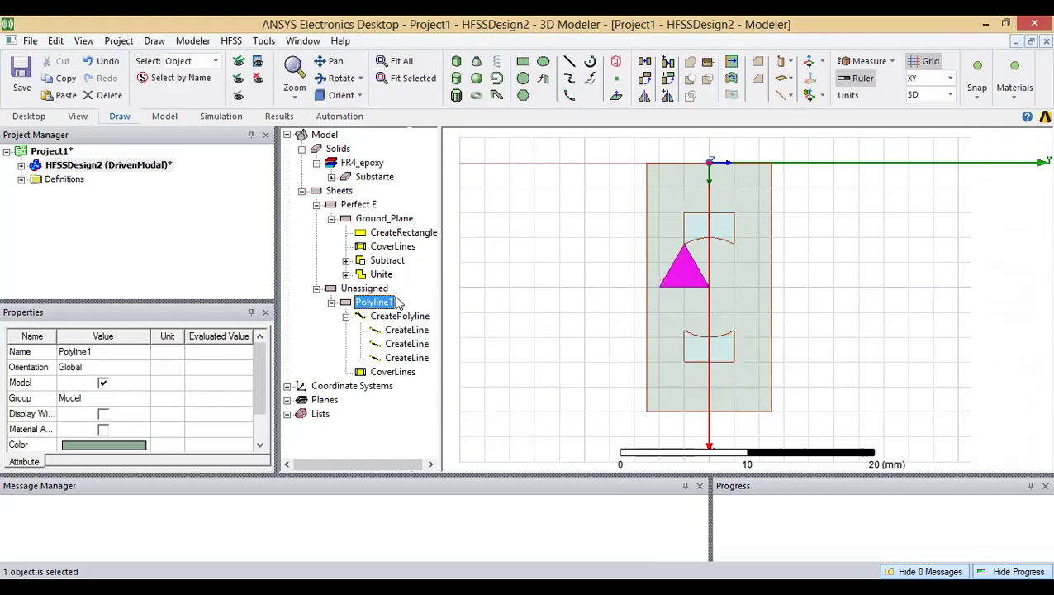
pyautogui.click(392, 221)
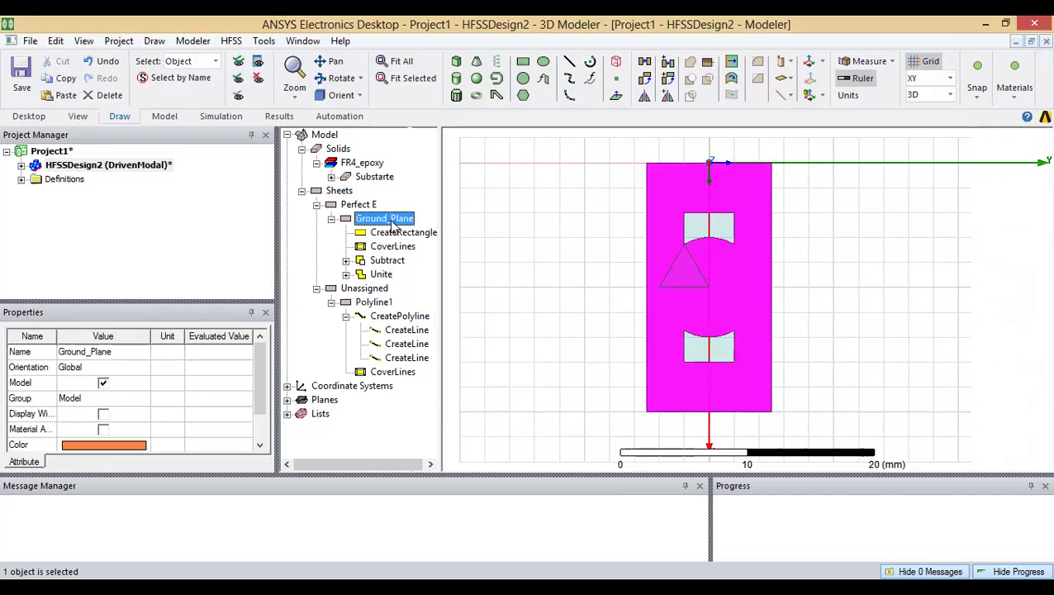
pyautogui.keyDown('ctrl'); pyautogui.click(376, 304); pyautogui.keyUp('ctrl')
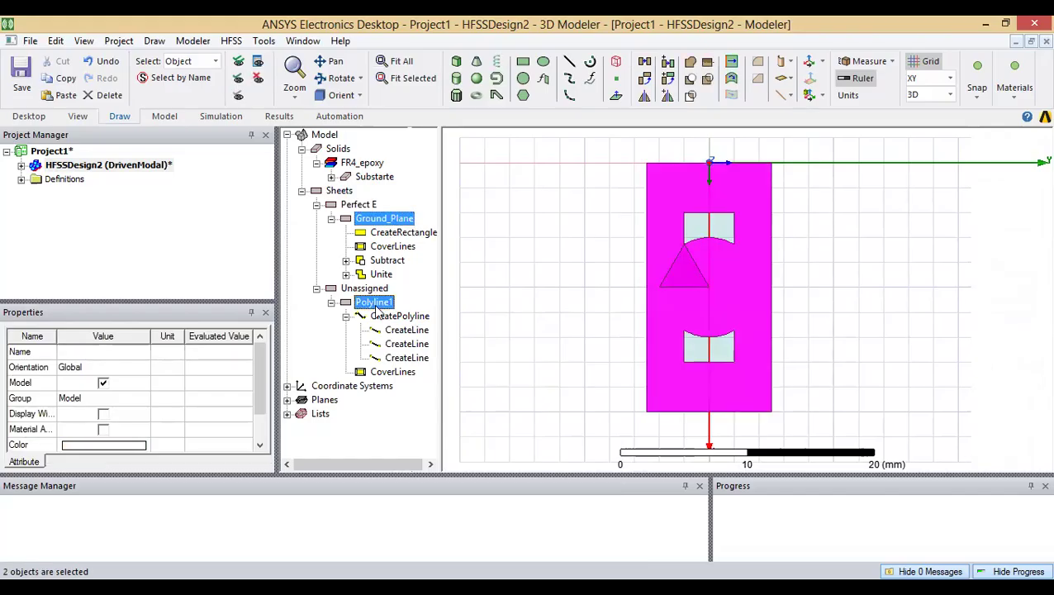
pyautogui.click(690, 81)
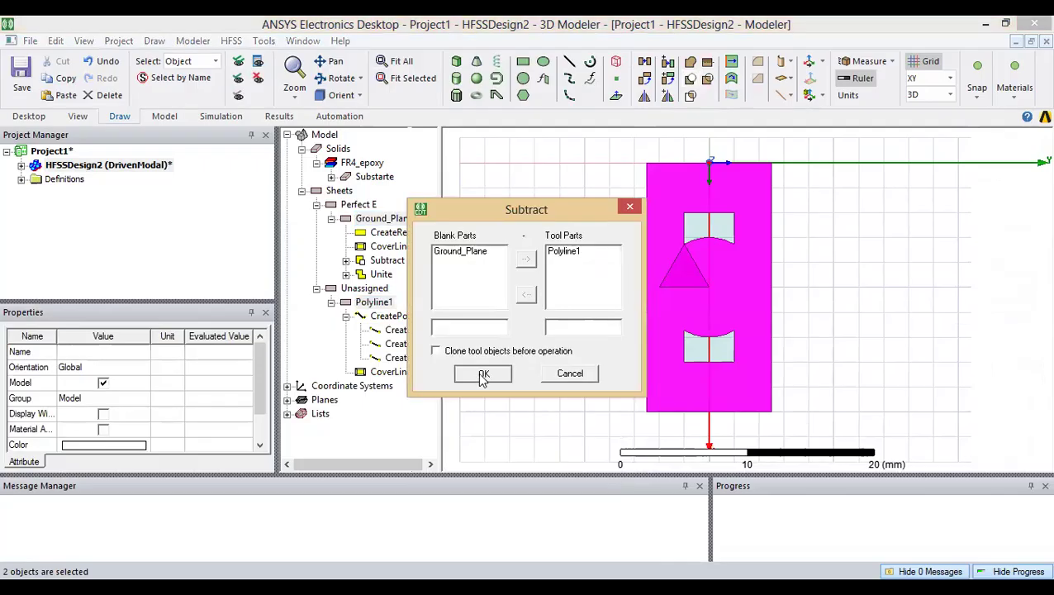
pyautogui.click(482, 372)
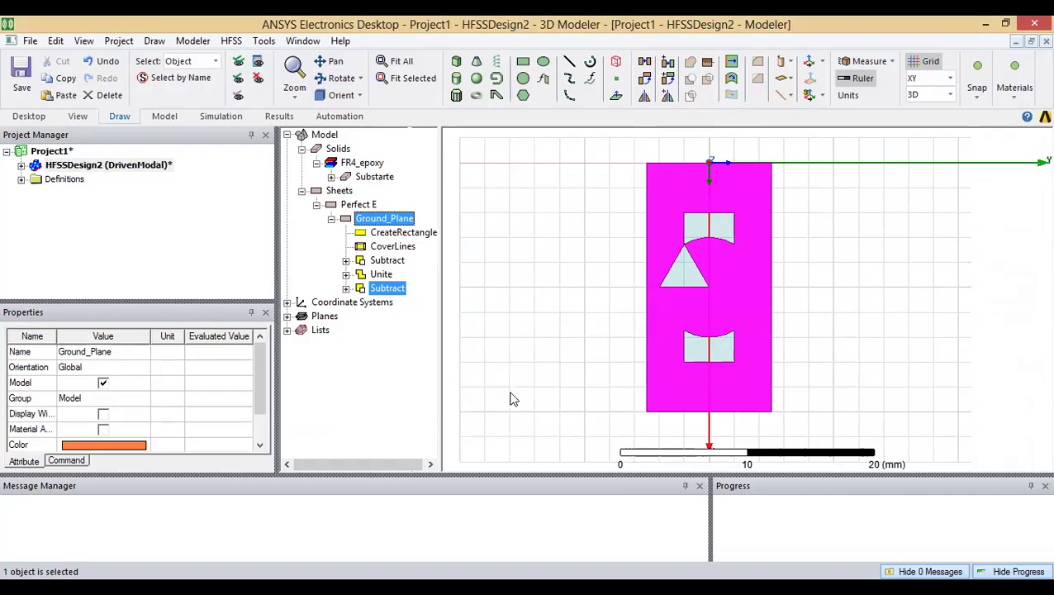
# Step: Undo the triangle subtraction and redo it, leaving nothing selected
pyautogui.hotkey('ctrl', 'z')
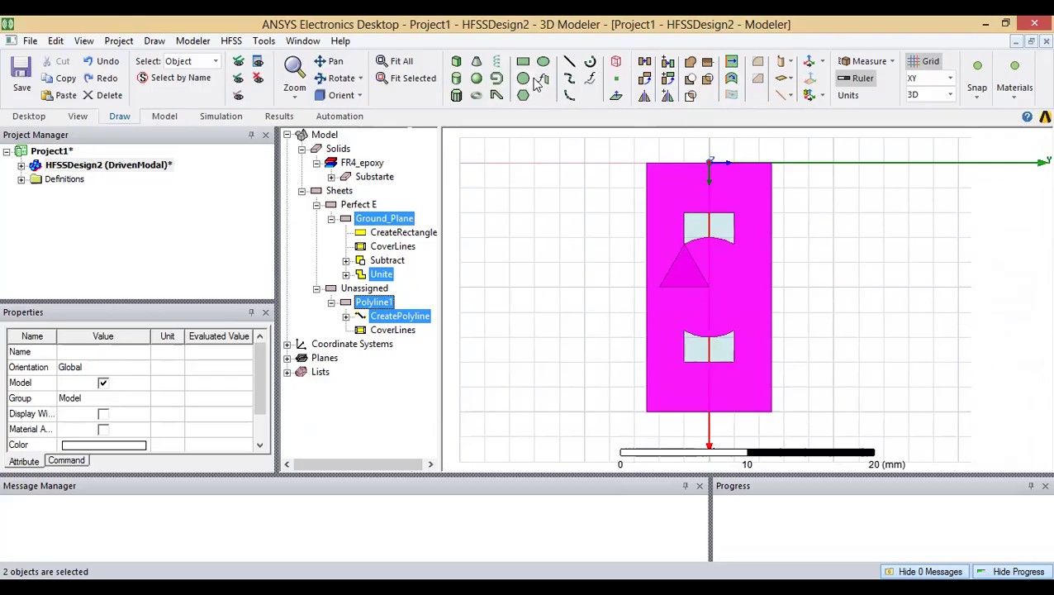
pyautogui.click(155, 42)
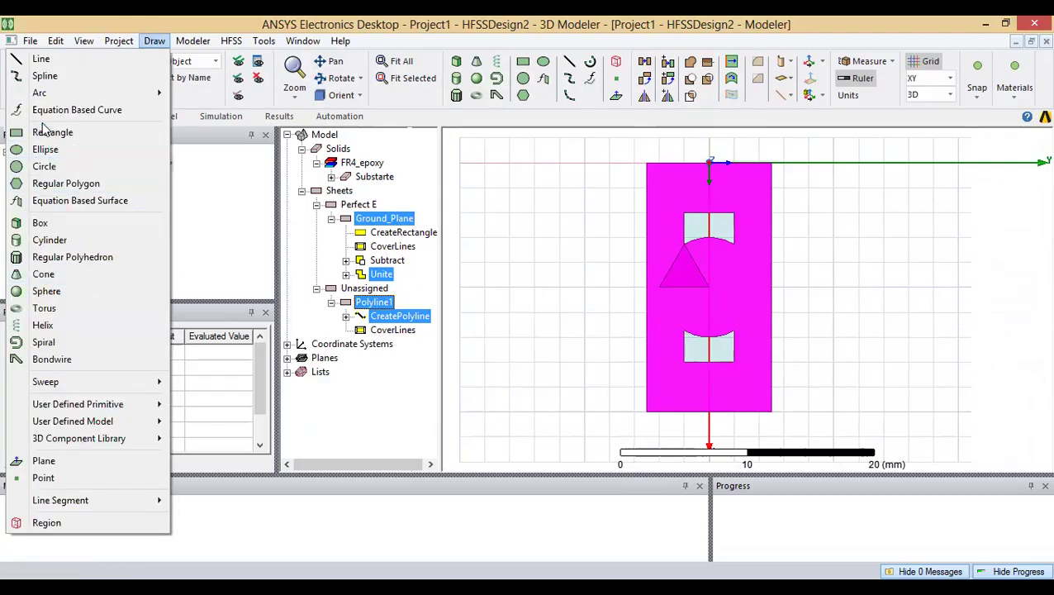
pyautogui.click(601, 312)
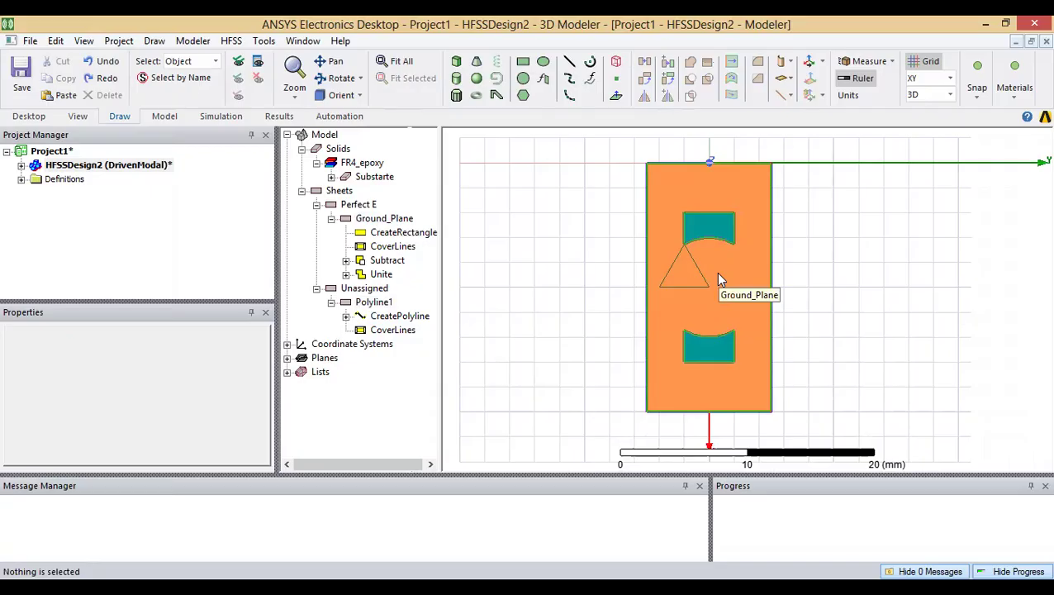
pyautogui.hotkey('ctrl', 'y')
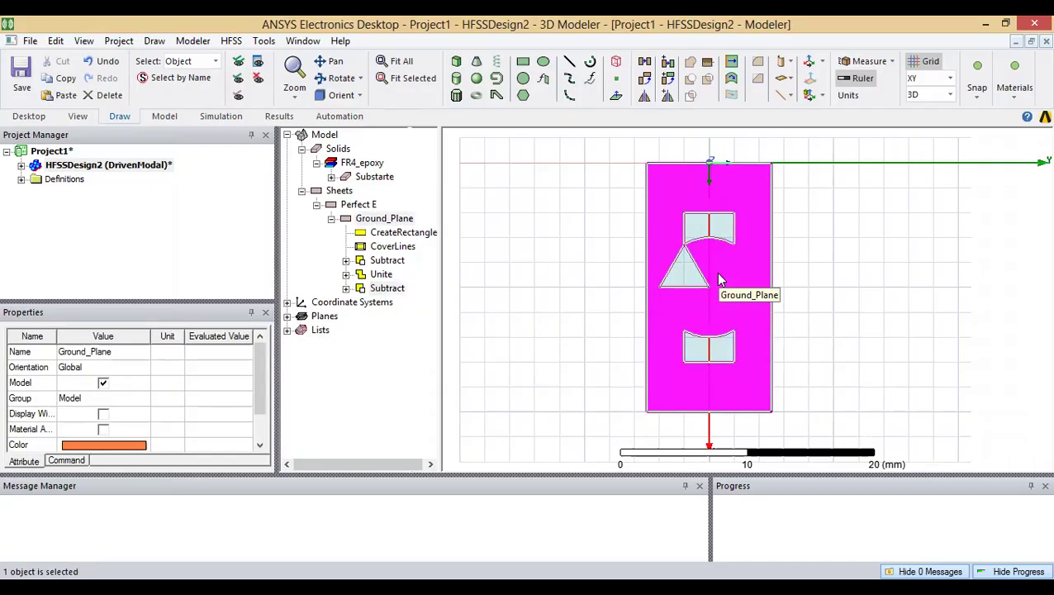
pyautogui.click(846, 227)
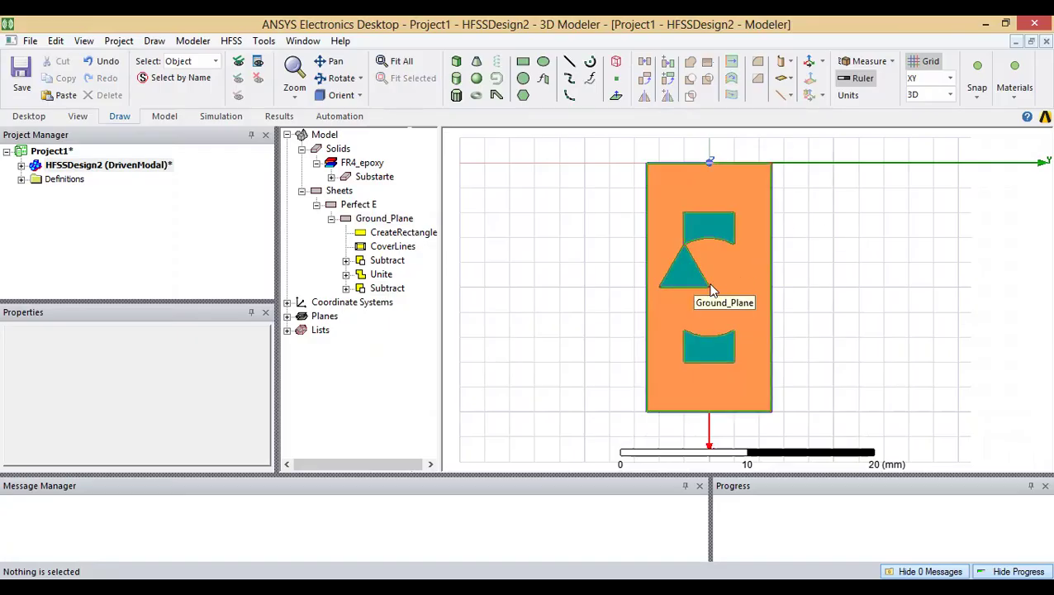
# Step: Review Ground_Plane's operation history and undo the triangle's subtraction to restore Polyline1 as a separate sheet
pyautogui.click(393, 221)
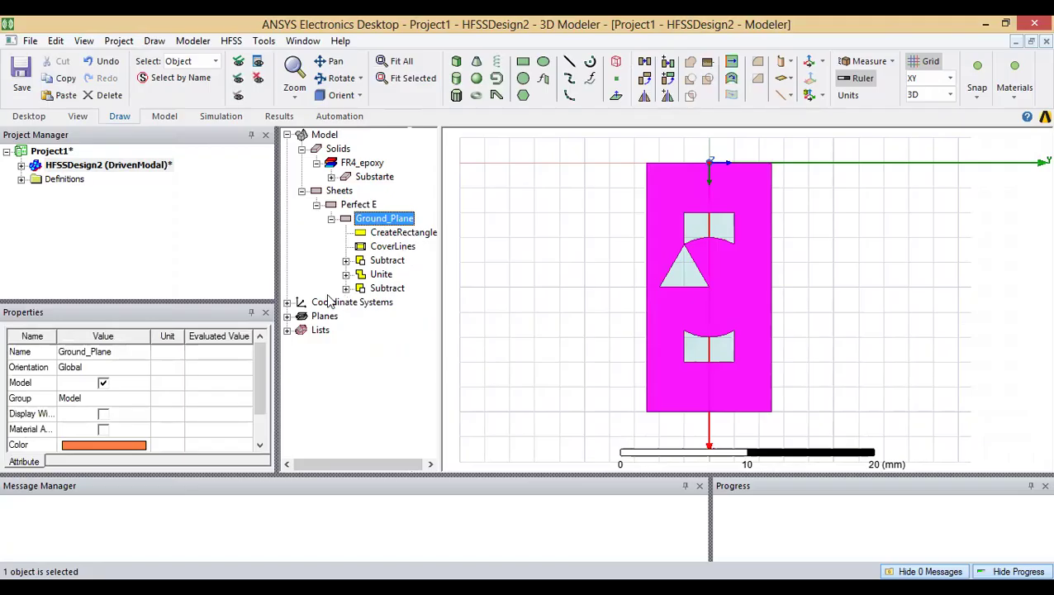
pyautogui.click(332, 219)
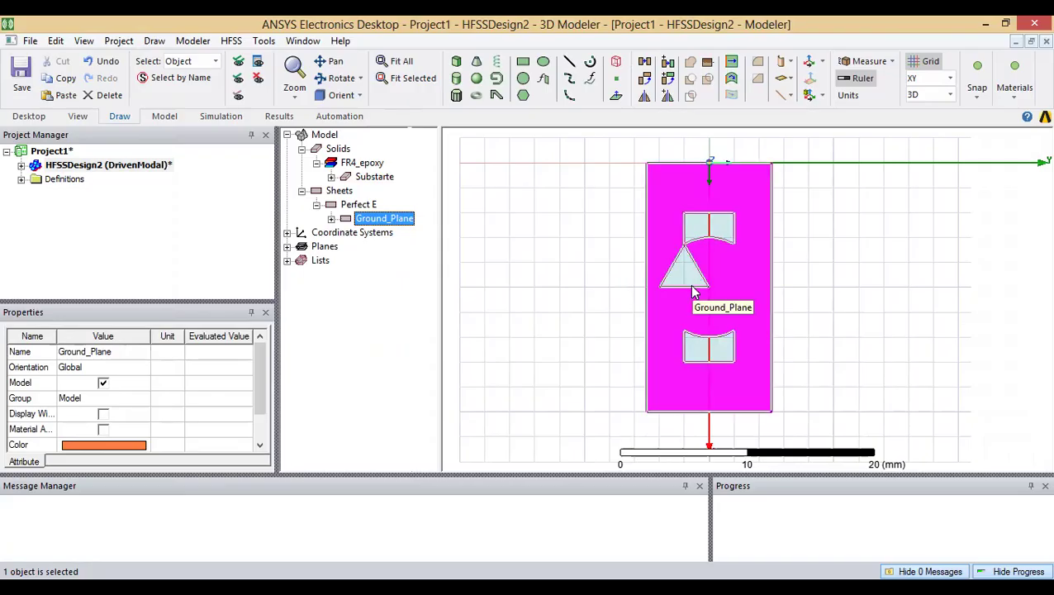
pyautogui.click(331, 219)
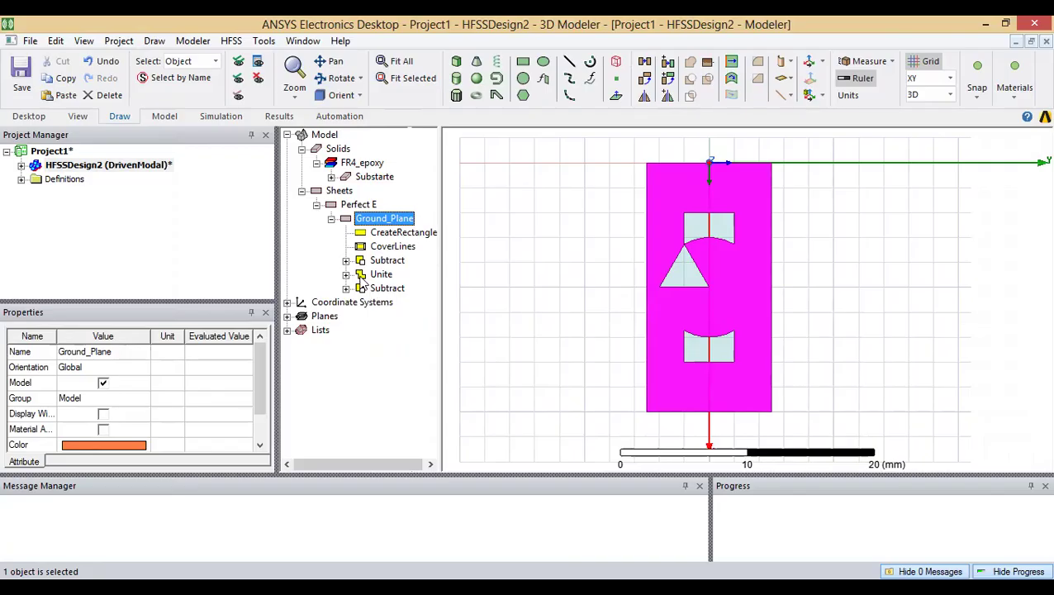
pyautogui.hotkey('ctrl', 'z')
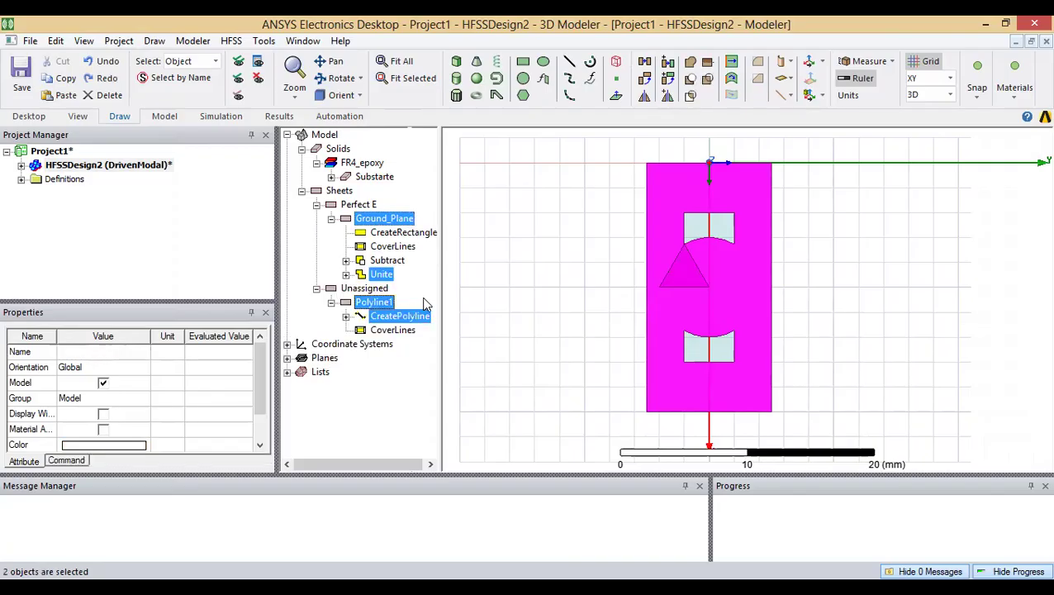
pyautogui.click(423, 298)
# Step: Try duplicating Polyline1 along a line from (10, -2, 1) by about 3.46 mm in X with total number 2, and undo the copy
pyautogui.click(374, 302)
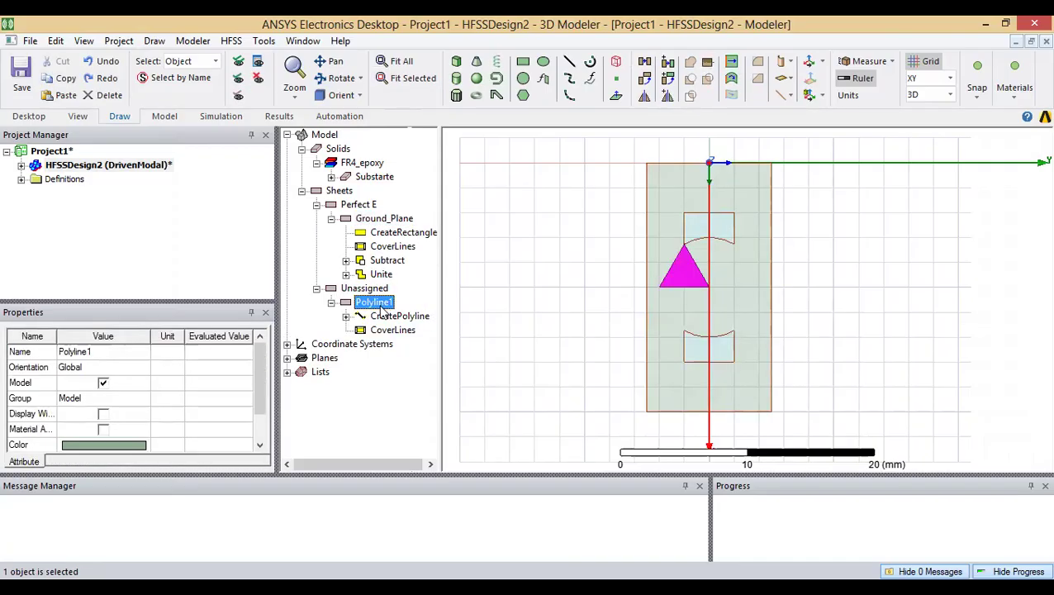
pyautogui.rightClick(382, 308)
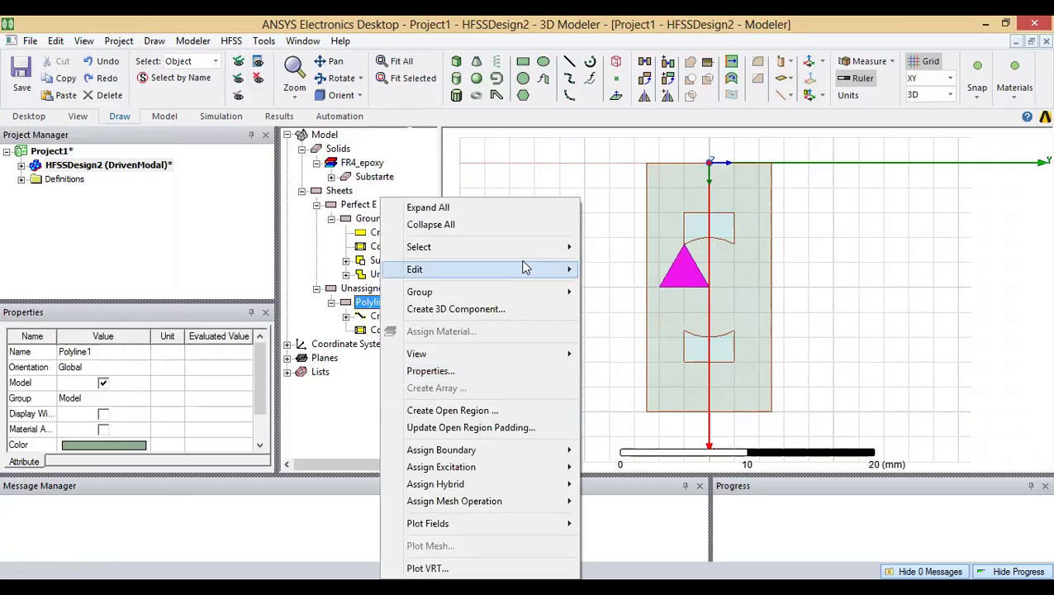
pyautogui.moveTo(522, 268)
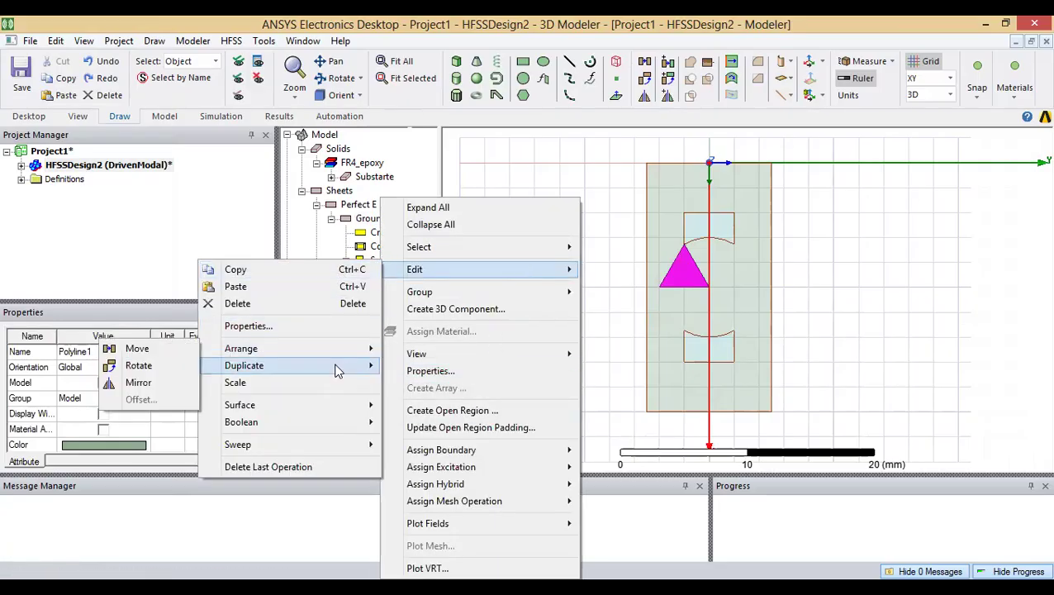
pyautogui.moveTo(334, 368)
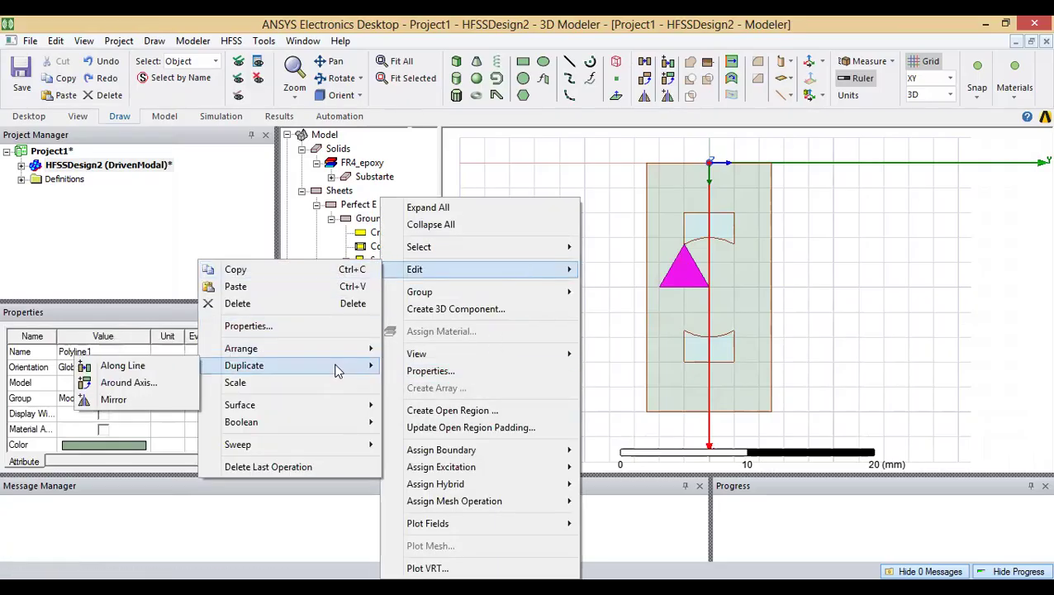
pyautogui.click(149, 372)
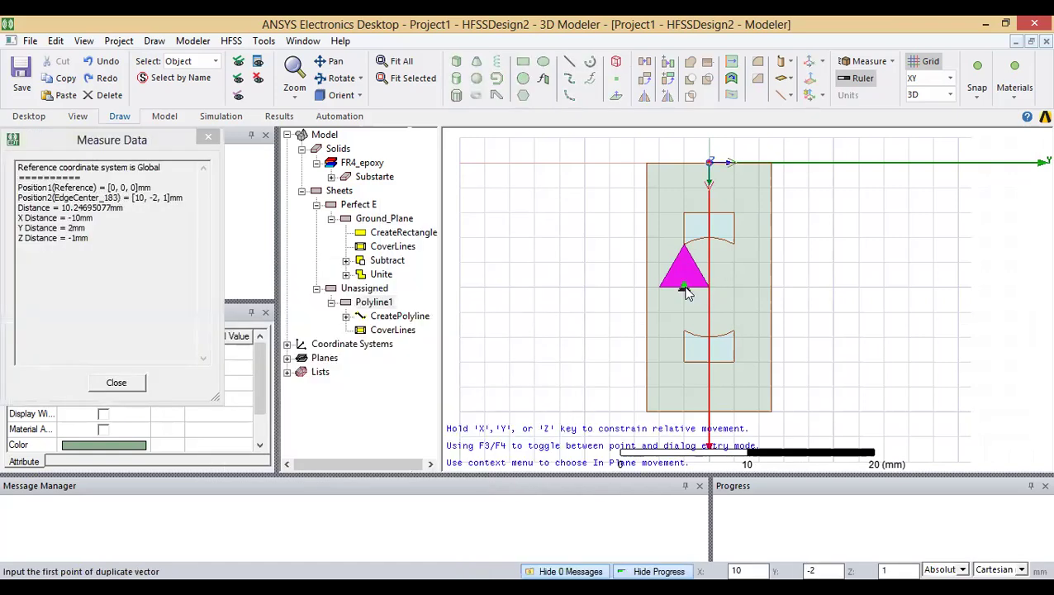
pyautogui.click(684, 287)
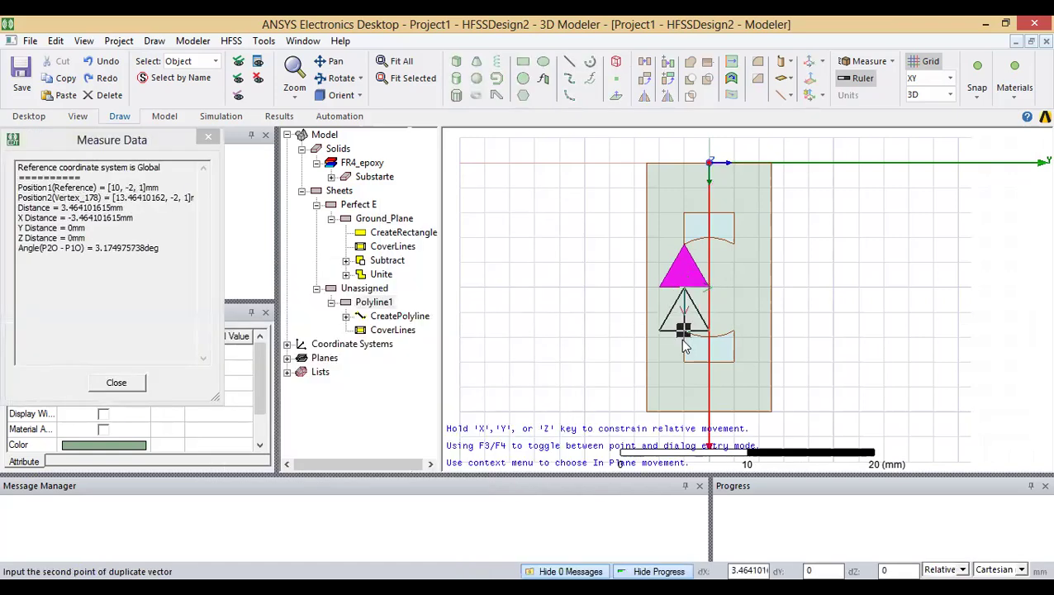
pyautogui.click(683, 339)
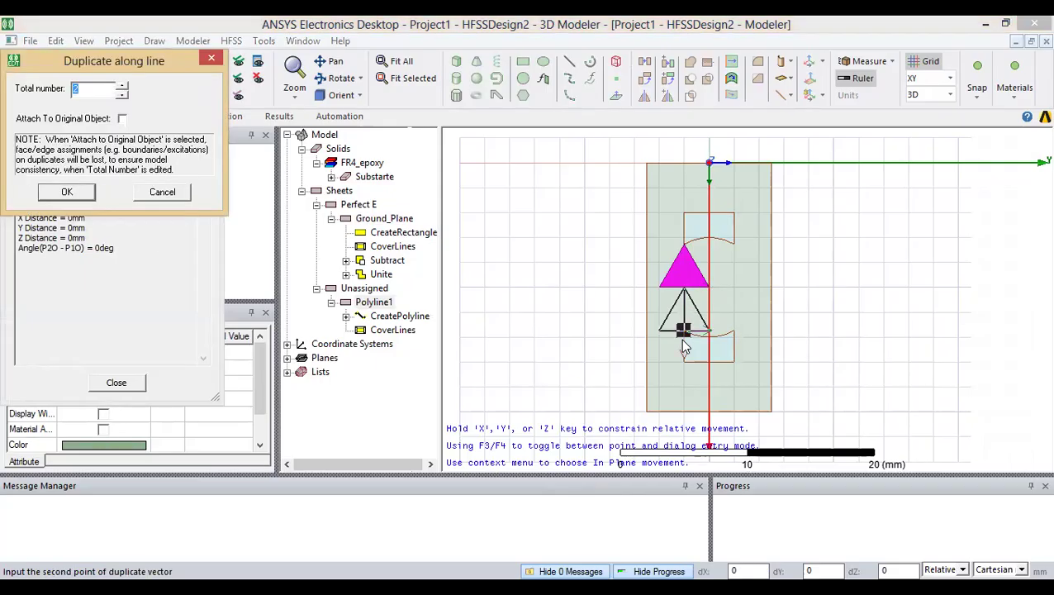
pyautogui.press('Return')
pyautogui.keyDown('alt'); pyautogui.moveTo(740, 357); pyautogui.dragTo(688, 324); pyautogui.keyUp('alt')
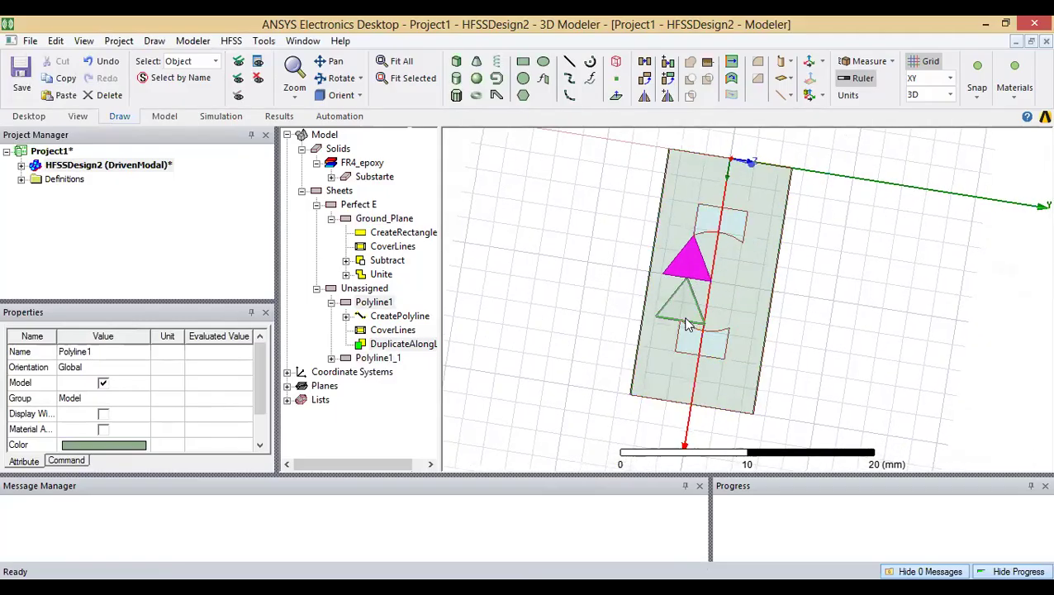
pyautogui.hotkey('ctrl', 'z')
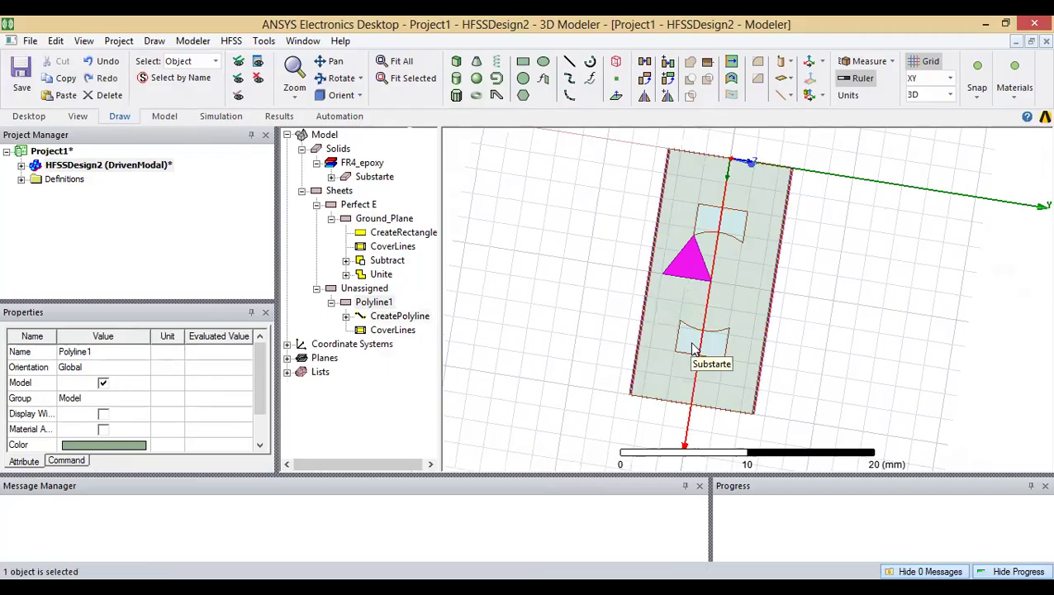
# Step: Try duplicating Polyline1 downward from the midpoint of its base, about 3.46 mm along X with total number 2, and undo the copy
pyautogui.keyDown('alt'); pyautogui.moveTo(1016, 221); pyautogui.dragTo(815, 195); pyautogui.keyUp('alt')
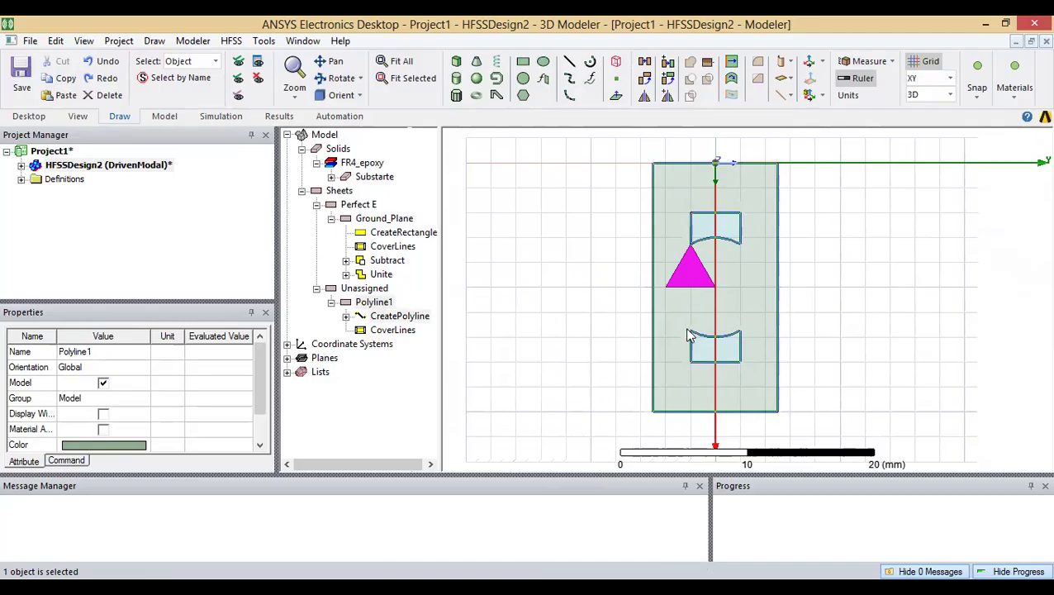
pyautogui.click(376, 302)
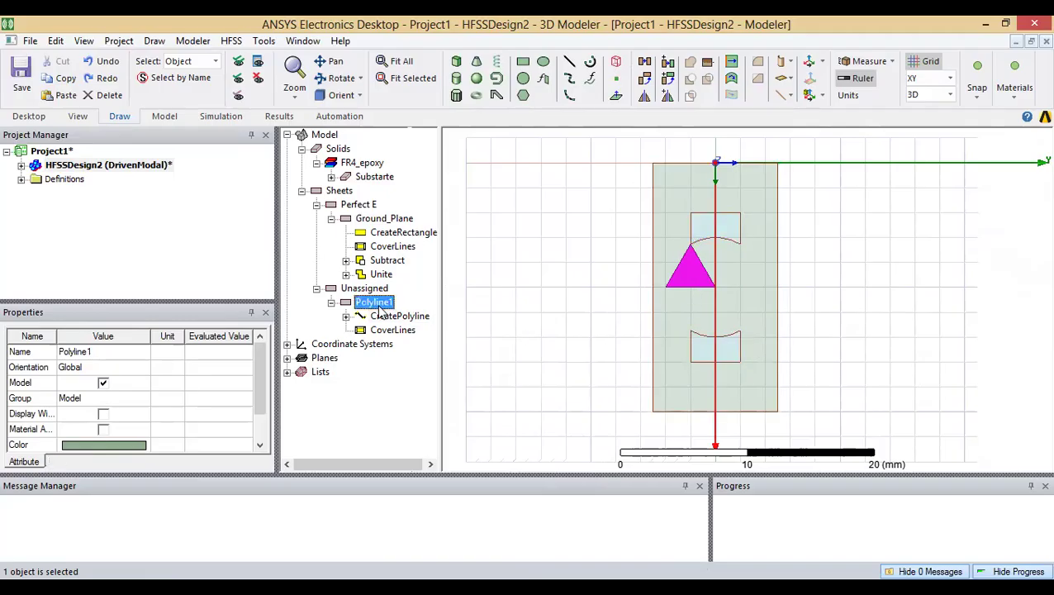
pyautogui.rightClick(376, 302)
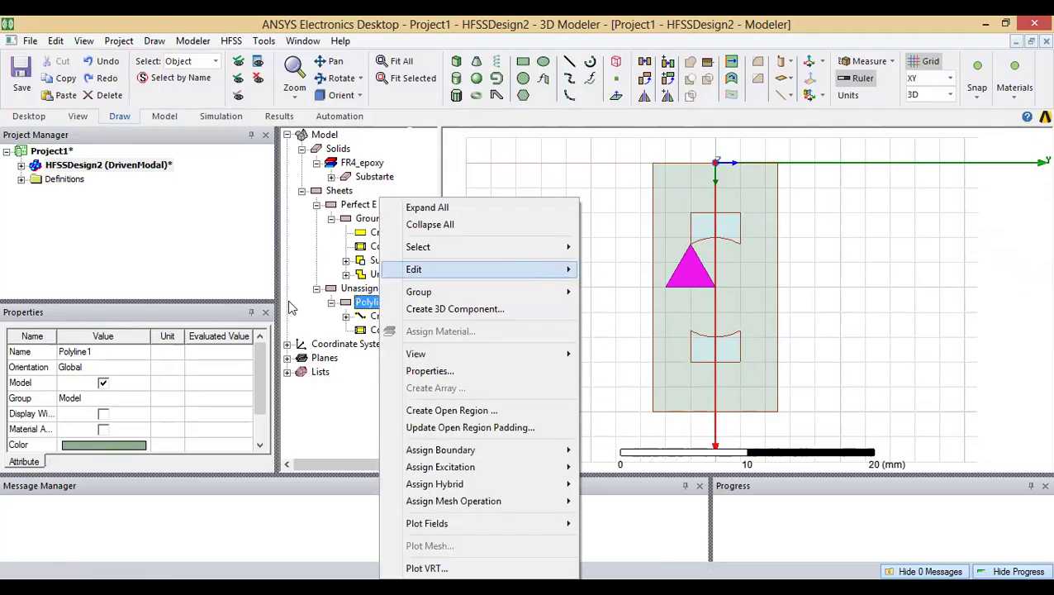
pyautogui.moveTo(527, 267)
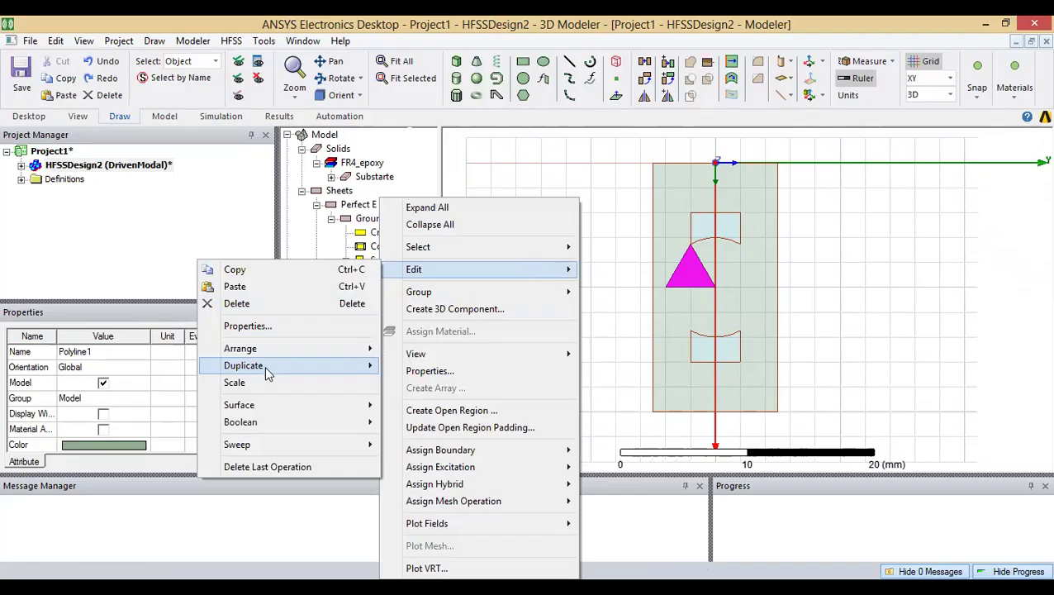
pyautogui.moveTo(269, 372)
pyautogui.click(168, 369)
pyautogui.click(690, 287)
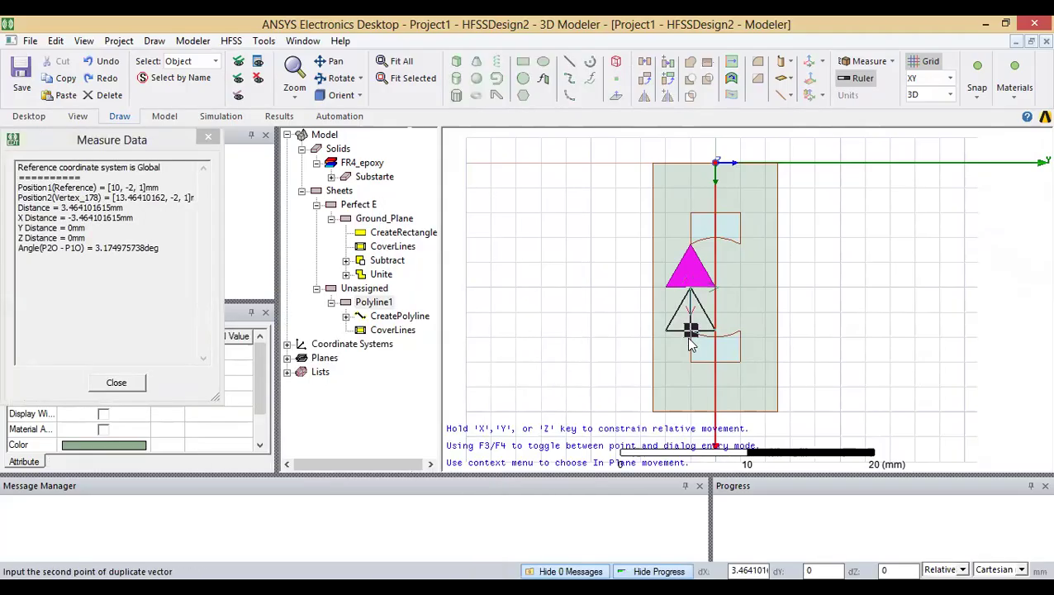
pyautogui.click(690, 340)
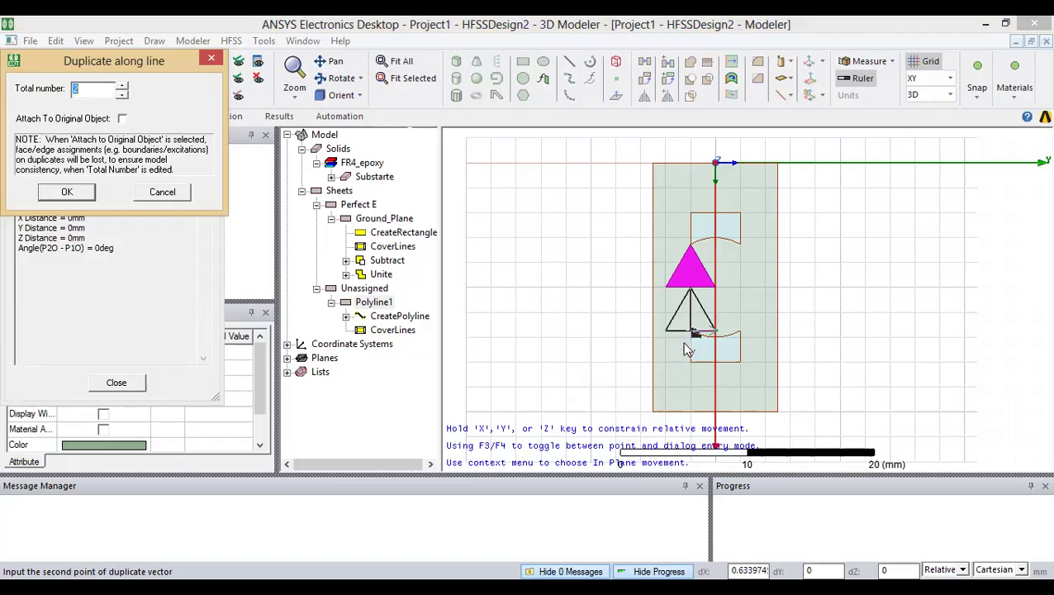
pyautogui.click(67, 191)
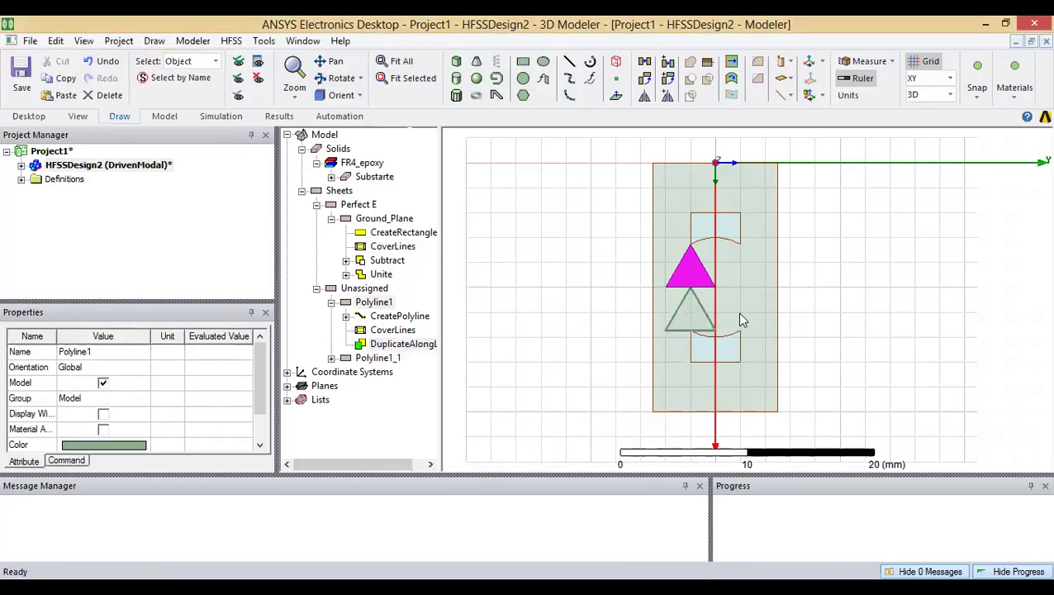
pyautogui.hotkey('ctrl', 'z')
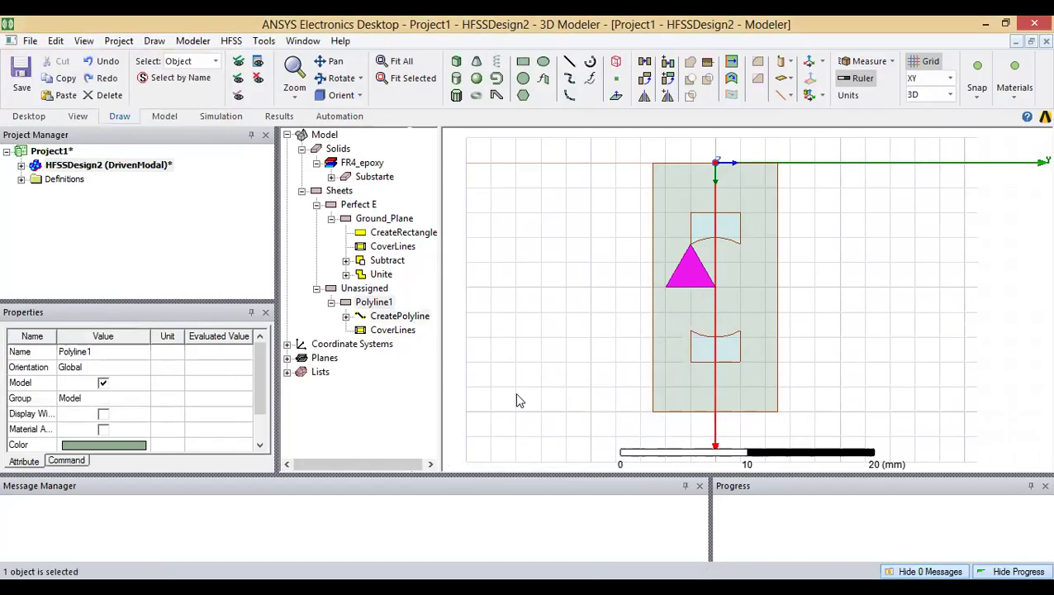
# Step: Try duplicating Polyline1 along a line by about 3.46 mm in X with total number 3, and discard the copies
pyautogui.click(375, 303)
pyautogui.rightClick(374, 304)
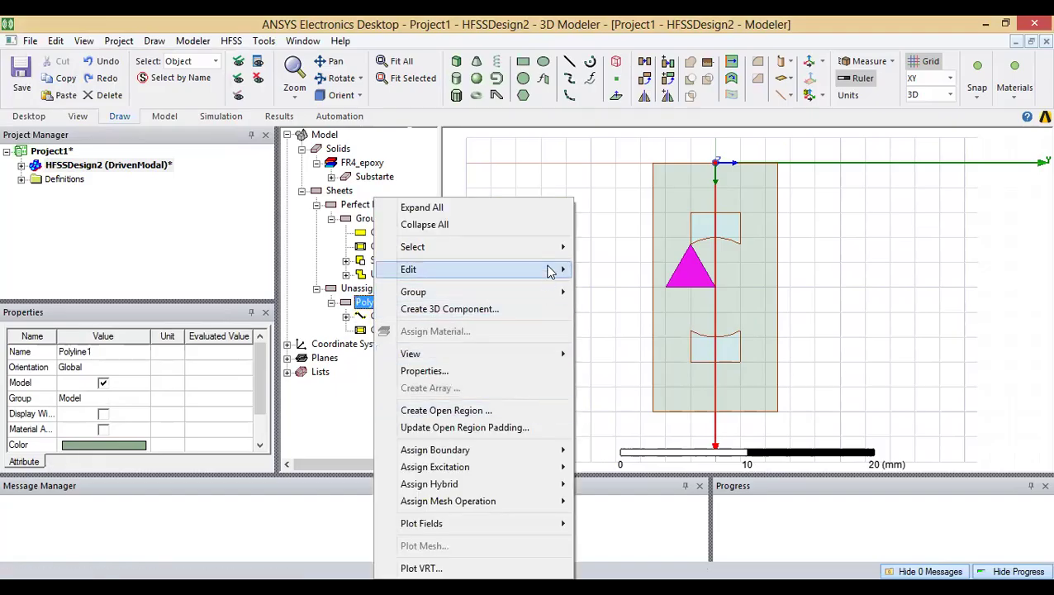
pyautogui.moveTo(551, 272)
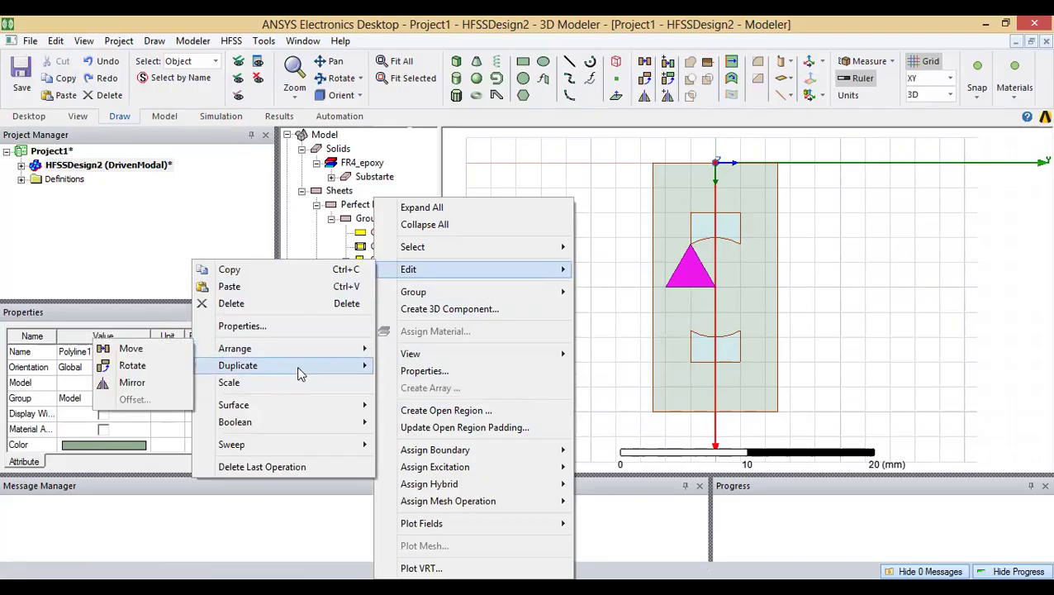
pyautogui.moveTo(299, 369)
pyautogui.click(139, 368)
pyautogui.click(689, 285)
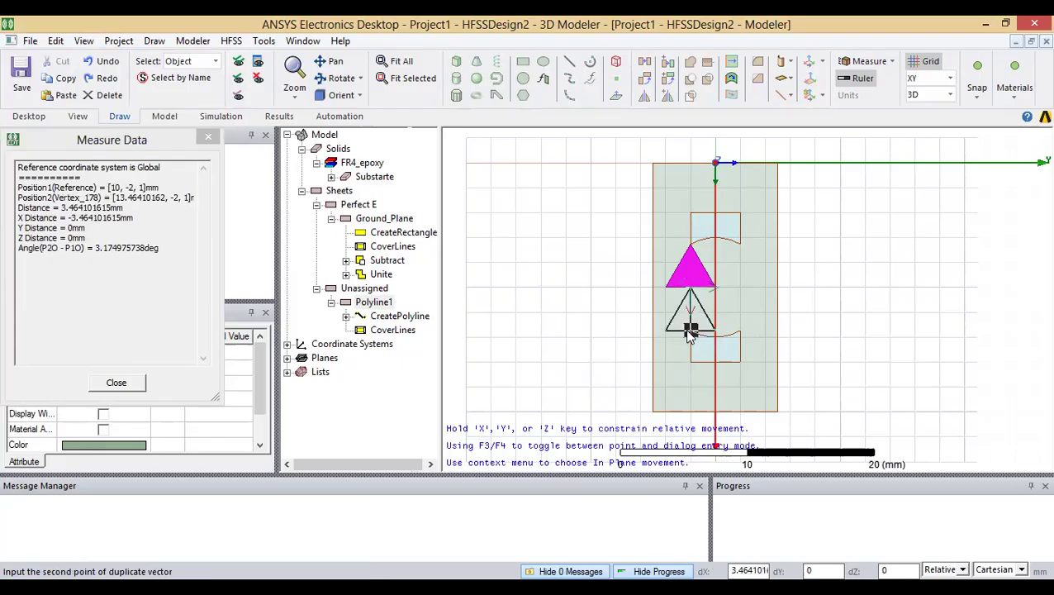
pyautogui.click(691, 332)
pyautogui.moveTo(88, 85); pyautogui.dragTo(22, 86)
pyautogui.write('3')
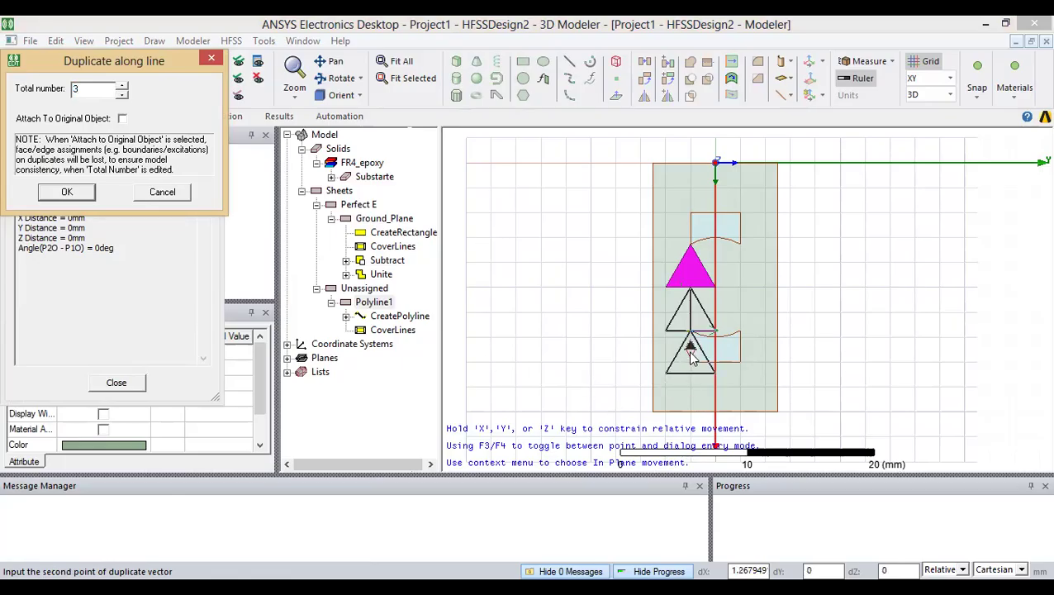
pyautogui.press('Return')
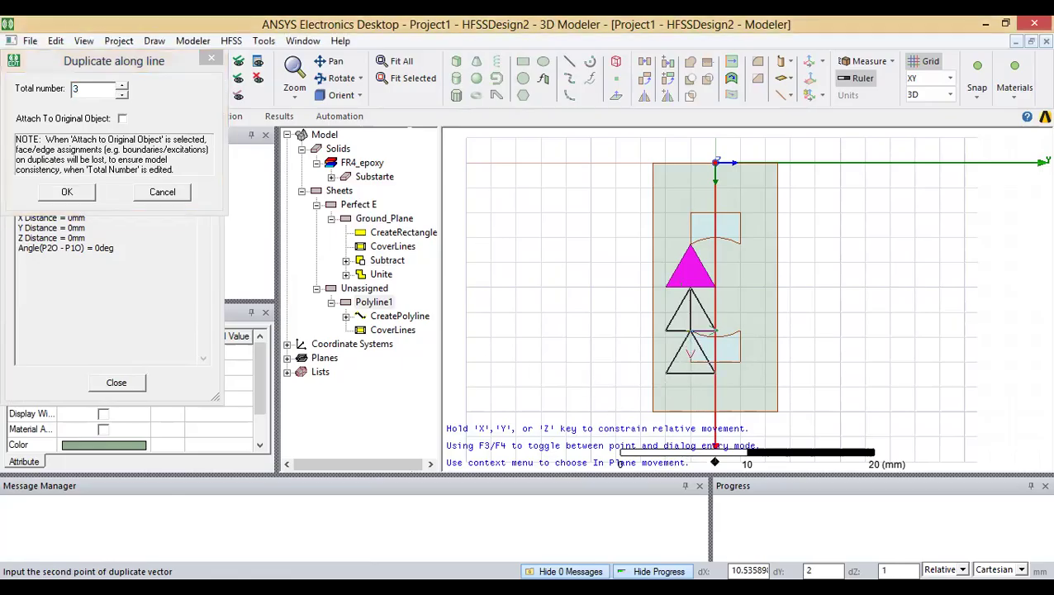
pyautogui.click(748, 570)
pyautogui.press('Escape')
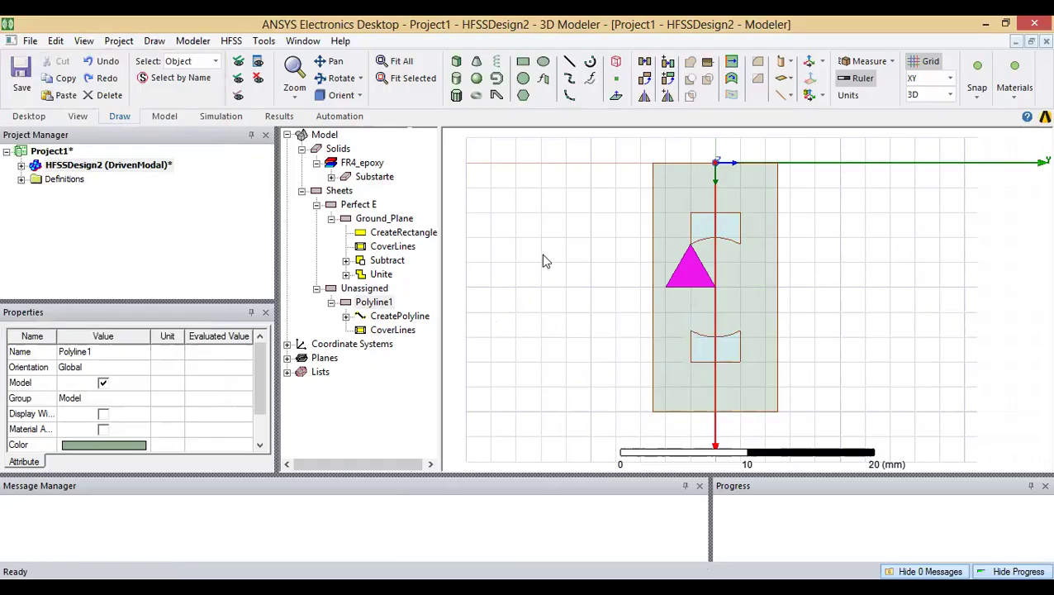
# Step: Try duplicating Polyline1 along a line from (10, -2, 1) with a zero-length vector and total number 3, and cancel the command
pyautogui.click(374, 302)
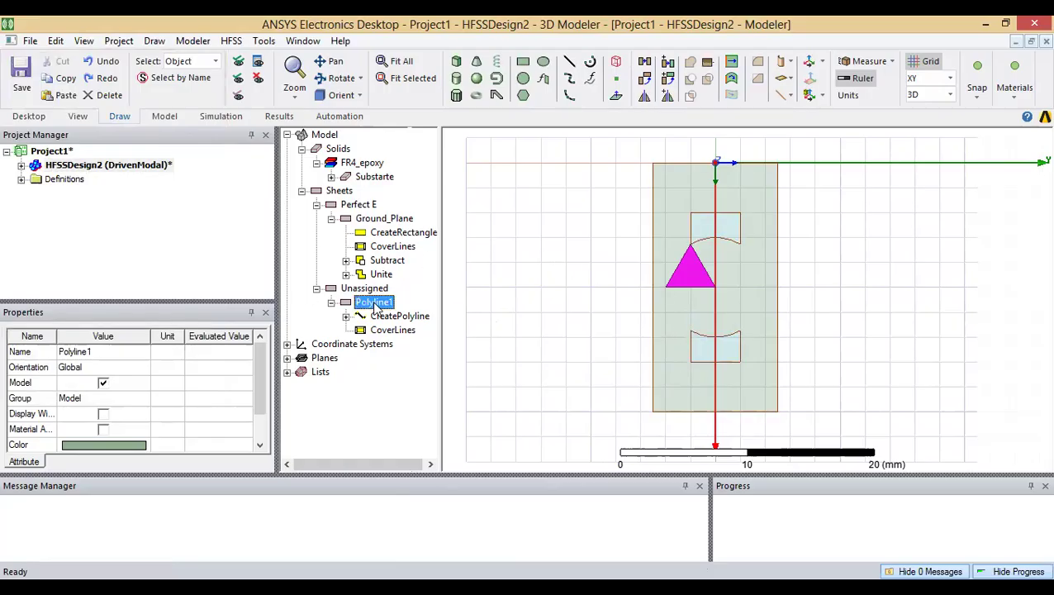
pyautogui.rightClick(376, 304)
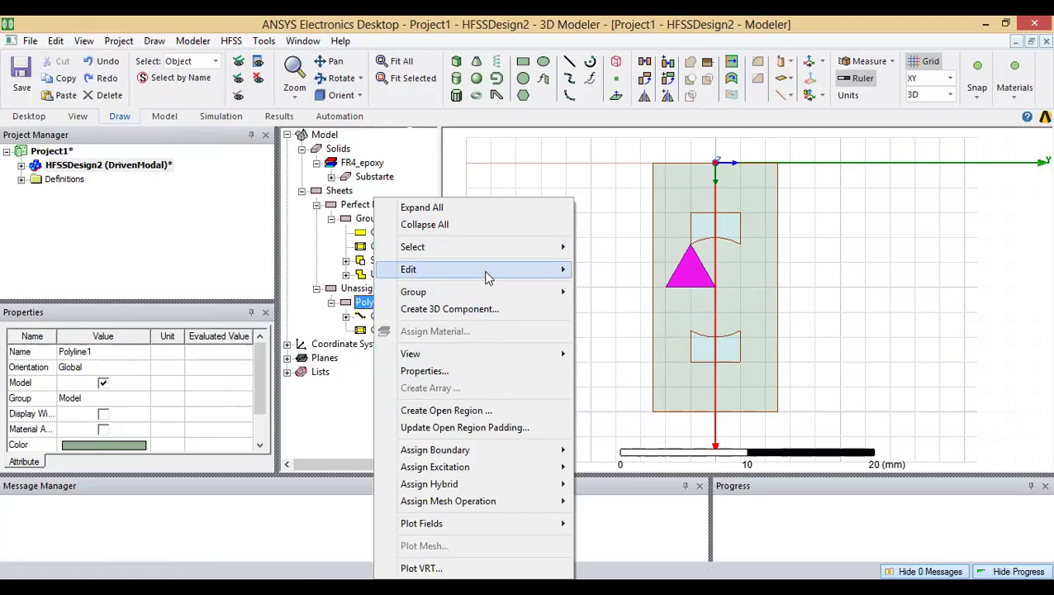
pyautogui.moveTo(488, 278)
pyautogui.moveTo(299, 374)
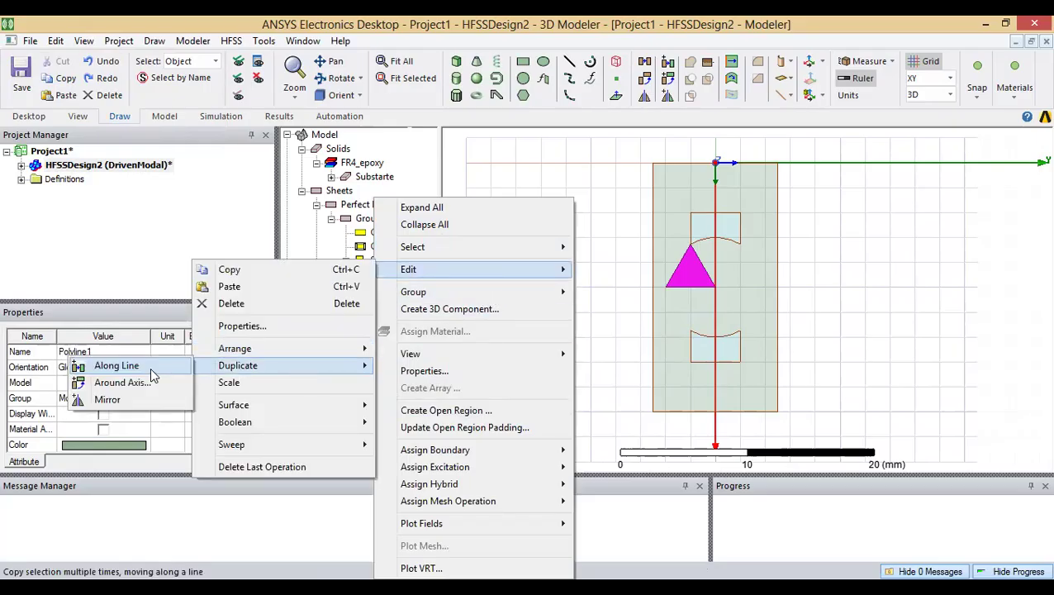
pyautogui.click(151, 372)
pyautogui.click(690, 289)
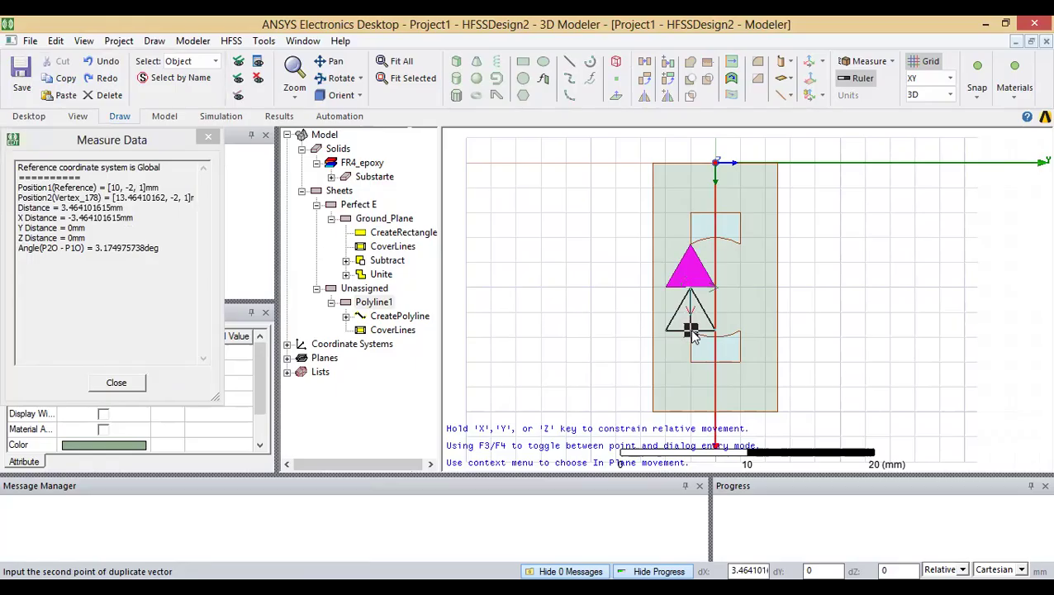
pyautogui.press('Tab')
pyautogui.write('0')
pyautogui.press('Return')
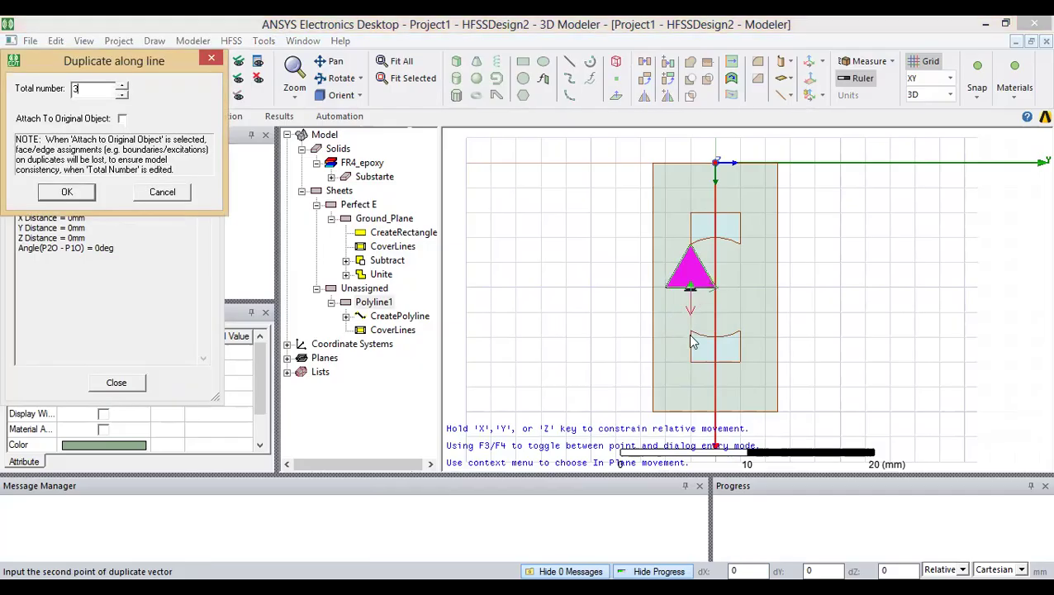
pyautogui.press('Return')
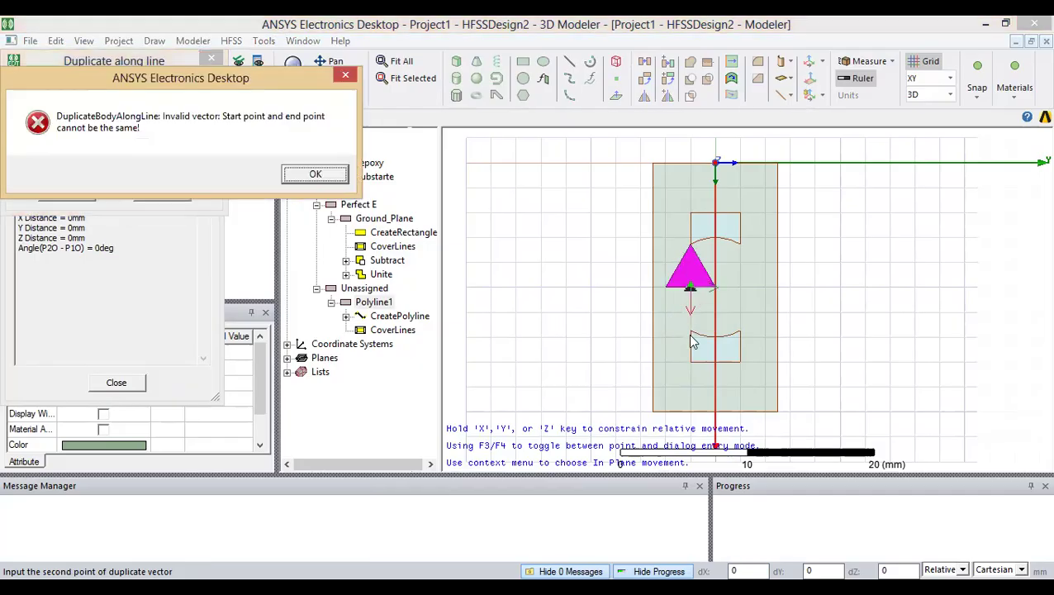
pyautogui.click(331, 177)
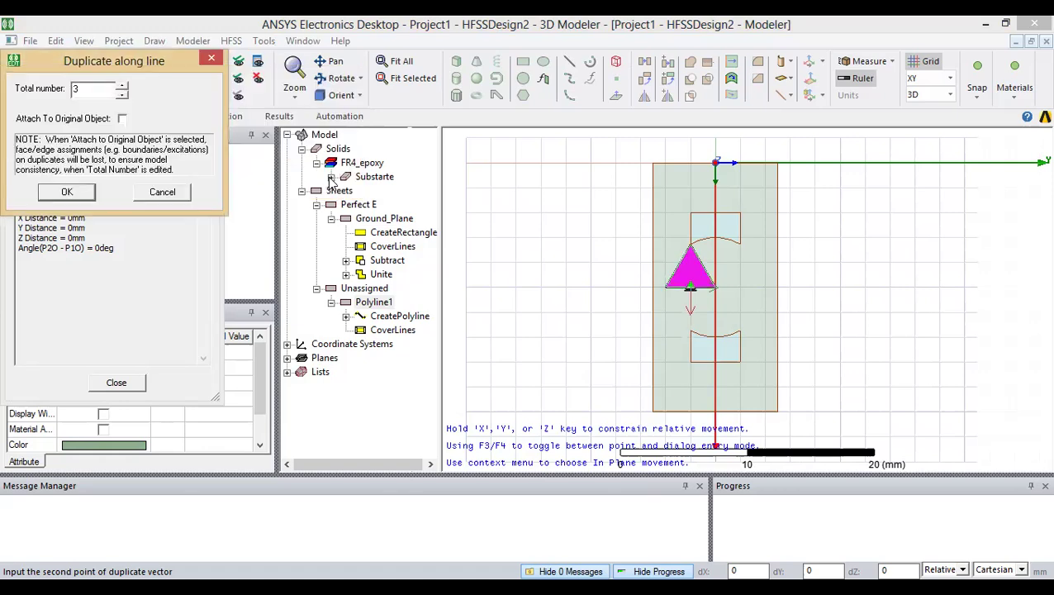
pyautogui.click(162, 192)
pyautogui.click(375, 303)
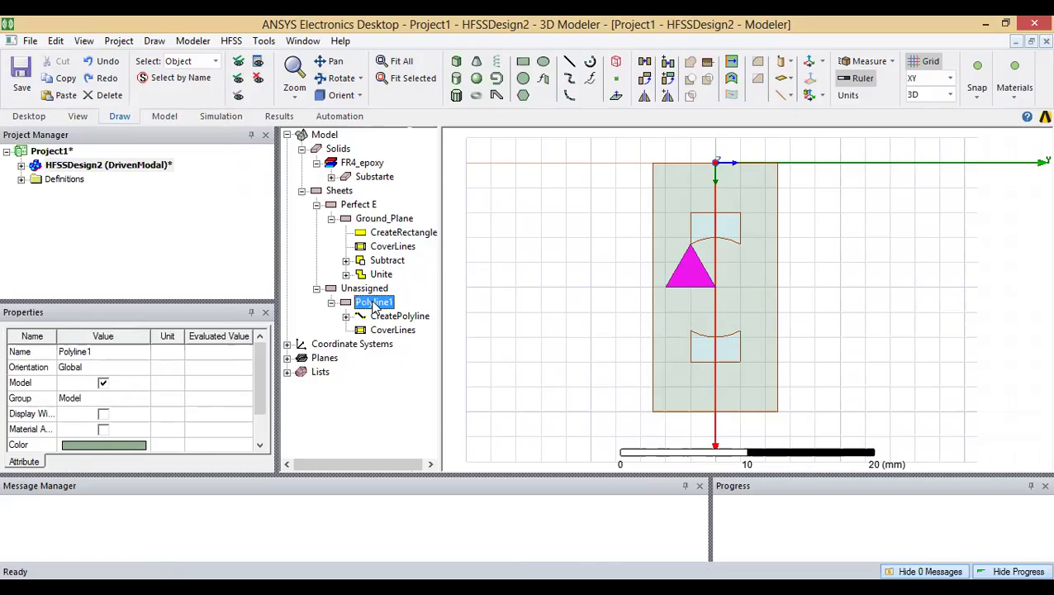
pyautogui.rightClick(374, 303)
pyautogui.moveTo(486, 273)
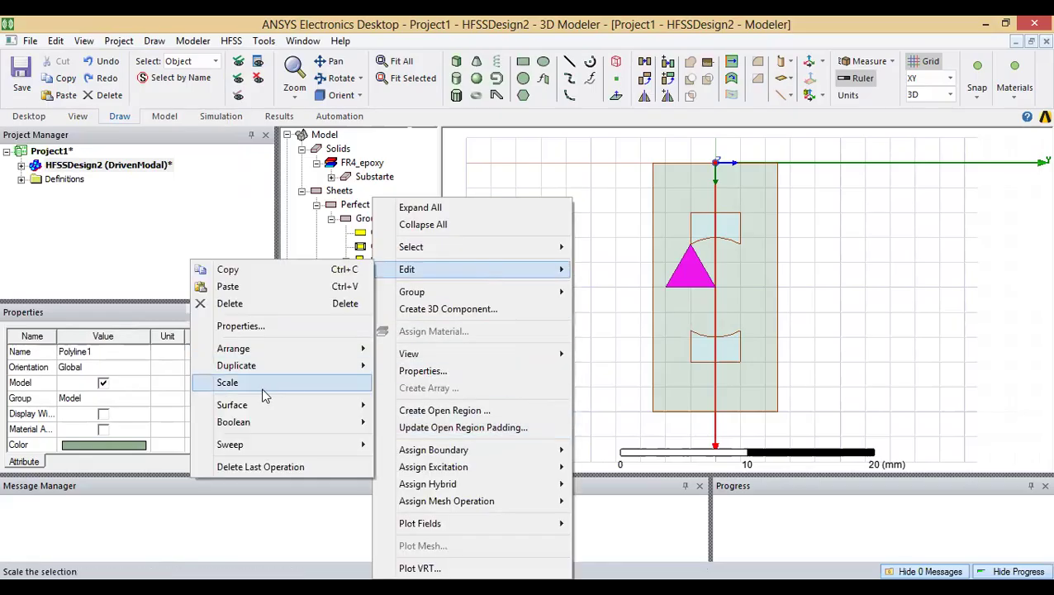
pyautogui.moveTo(266, 363)
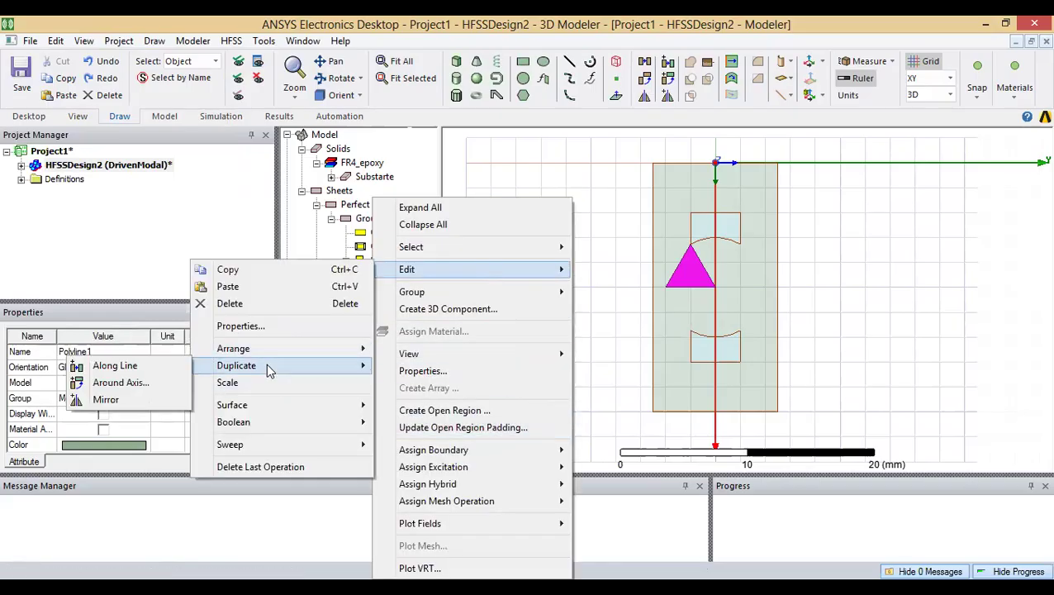
pyautogui.click(151, 371)
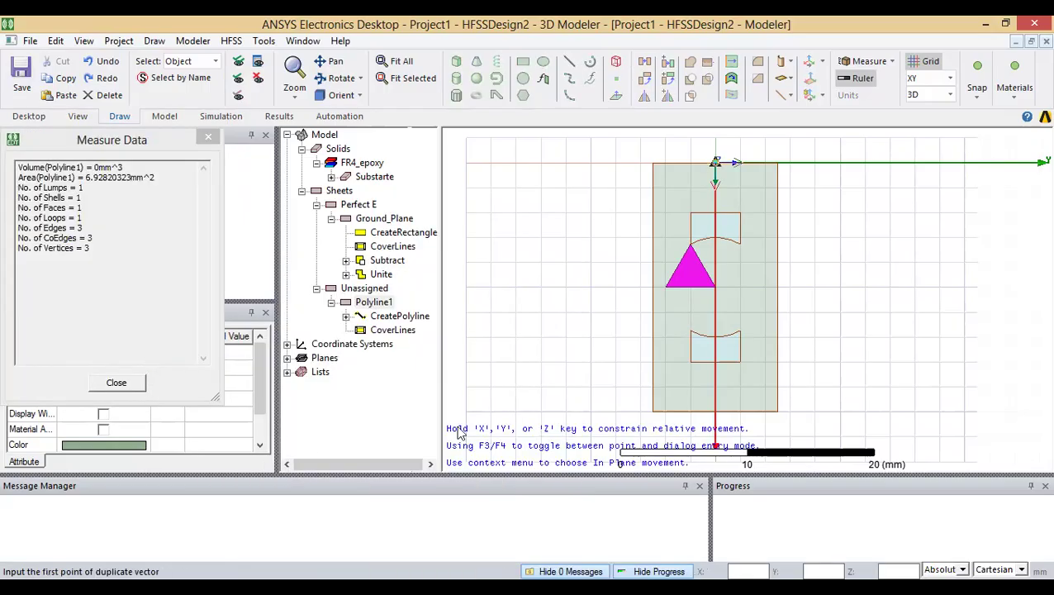
pyautogui.click(689, 287)
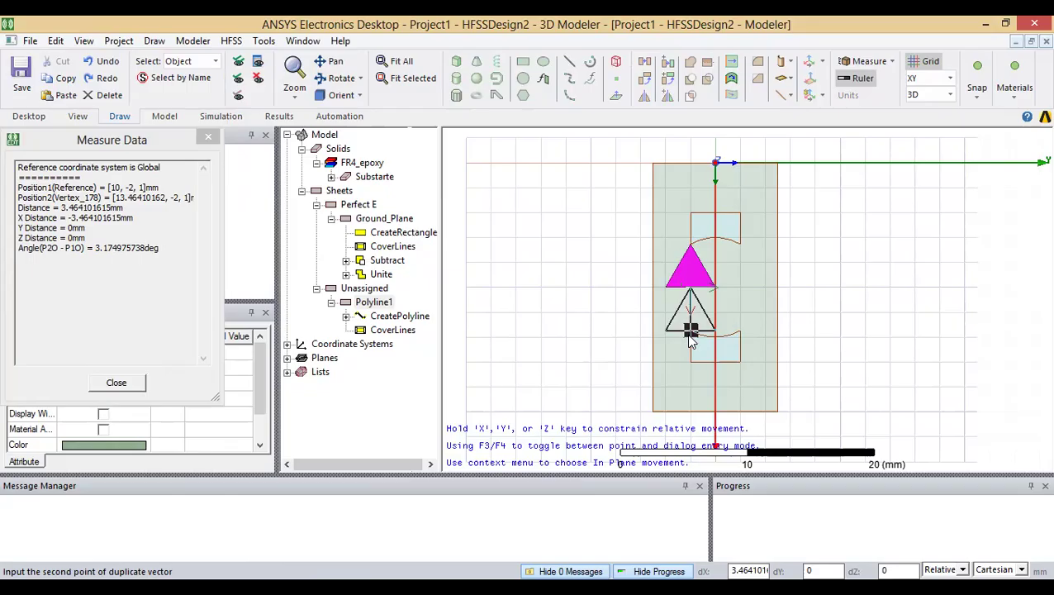
pyautogui.click(688, 334)
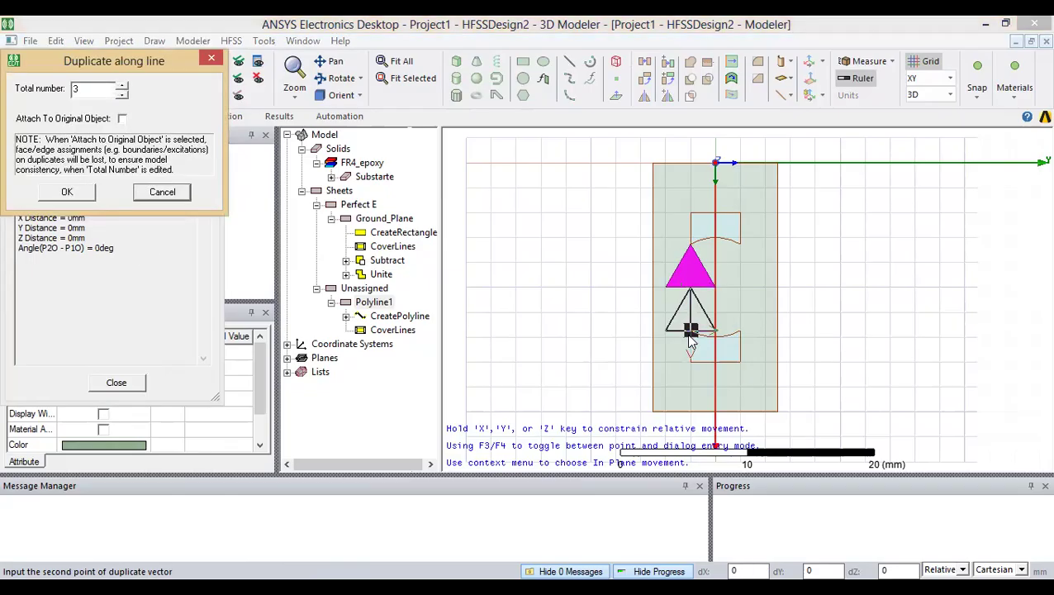
pyautogui.press('Escape')
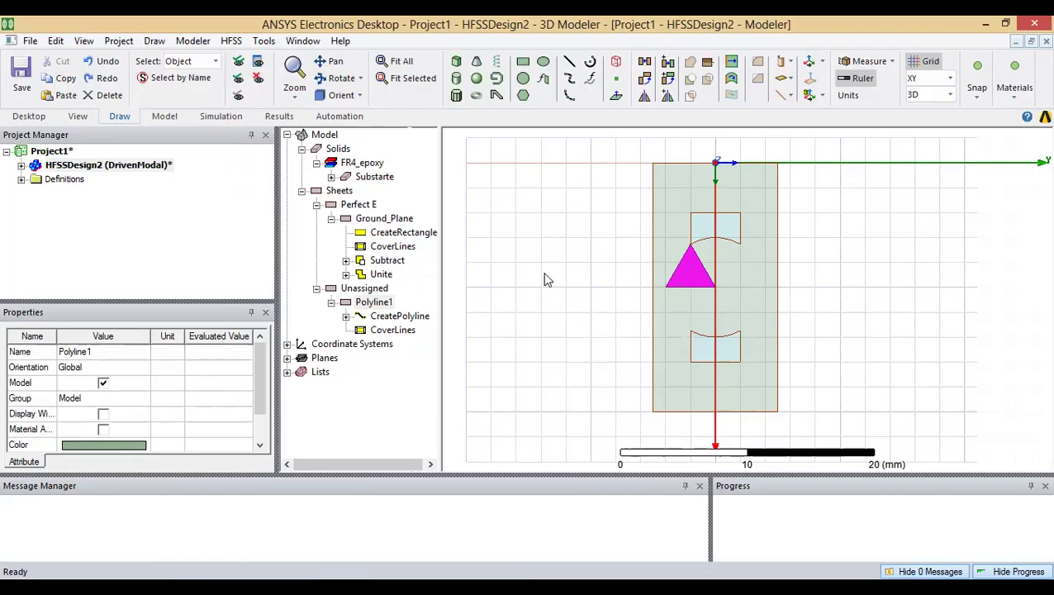
# Step: Duplicate Polyline1 along a line from (10, -2, 1) by about 3.46 mm in X with total number 2
pyautogui.click(378, 304)
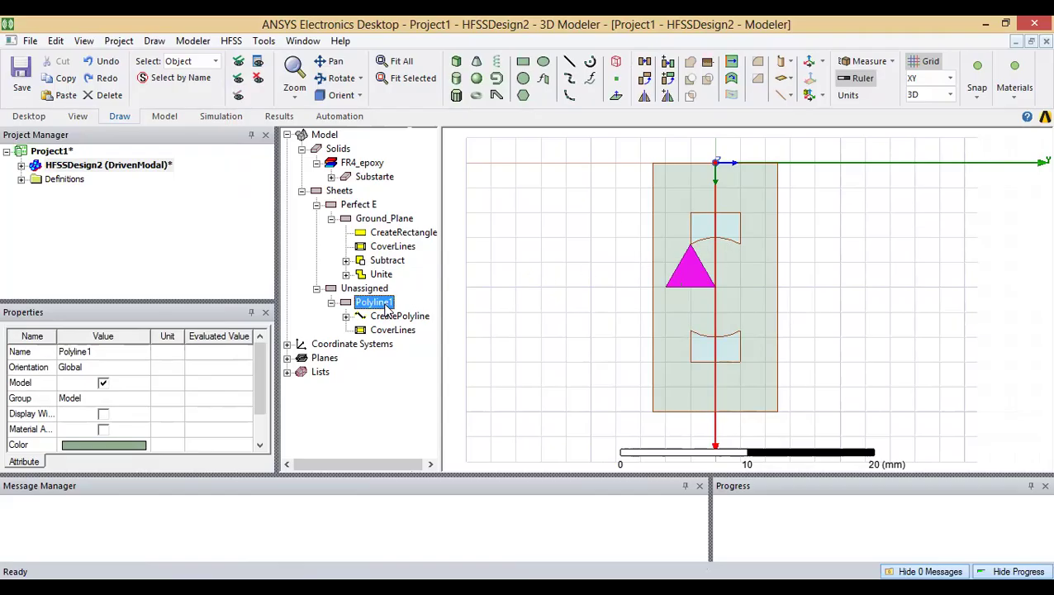
pyautogui.rightClick(386, 306)
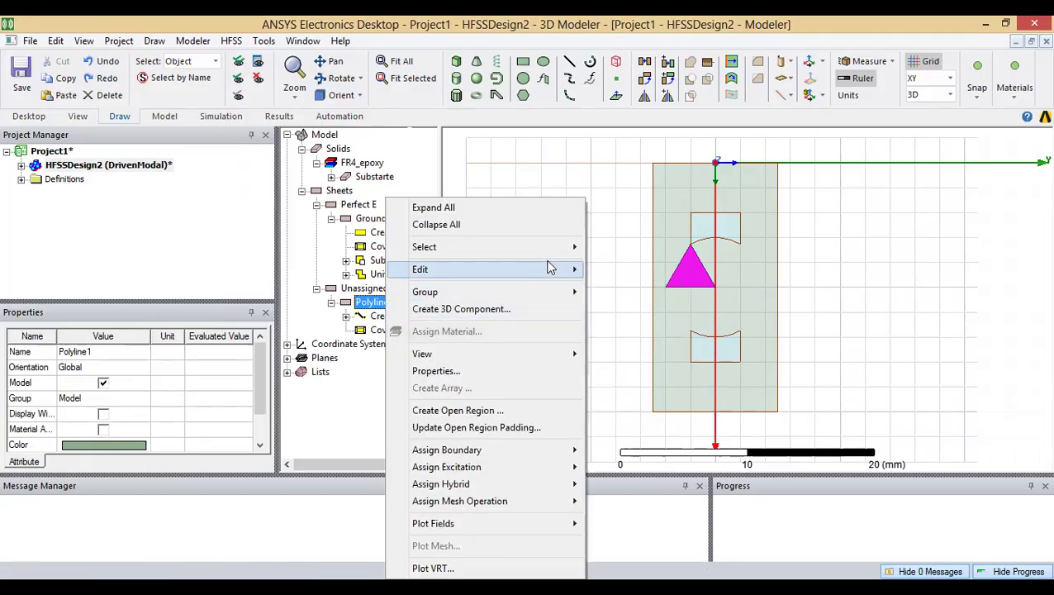
pyautogui.moveTo(550, 269)
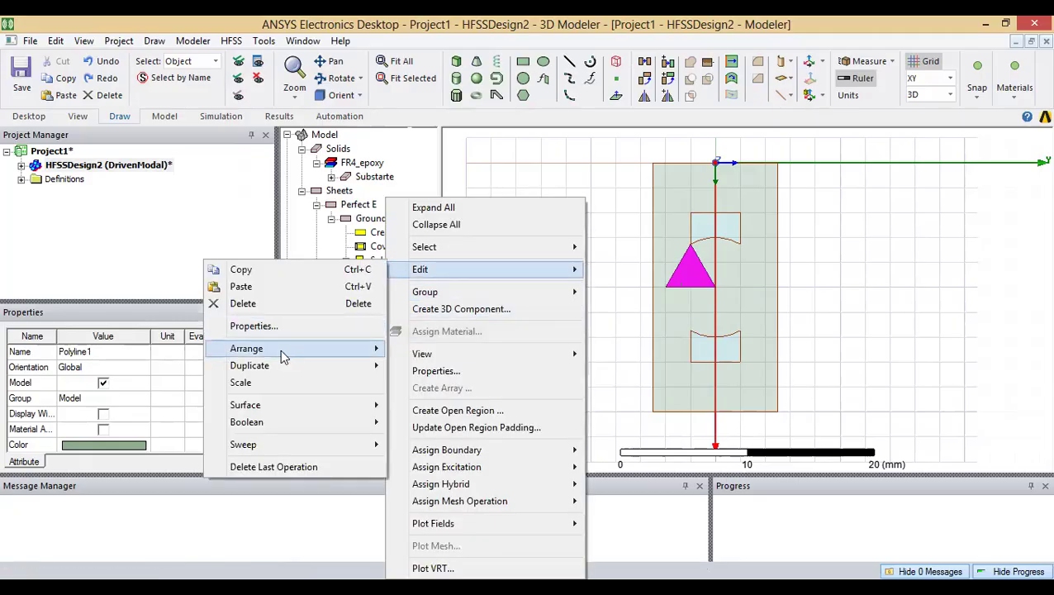
pyautogui.moveTo(277, 370)
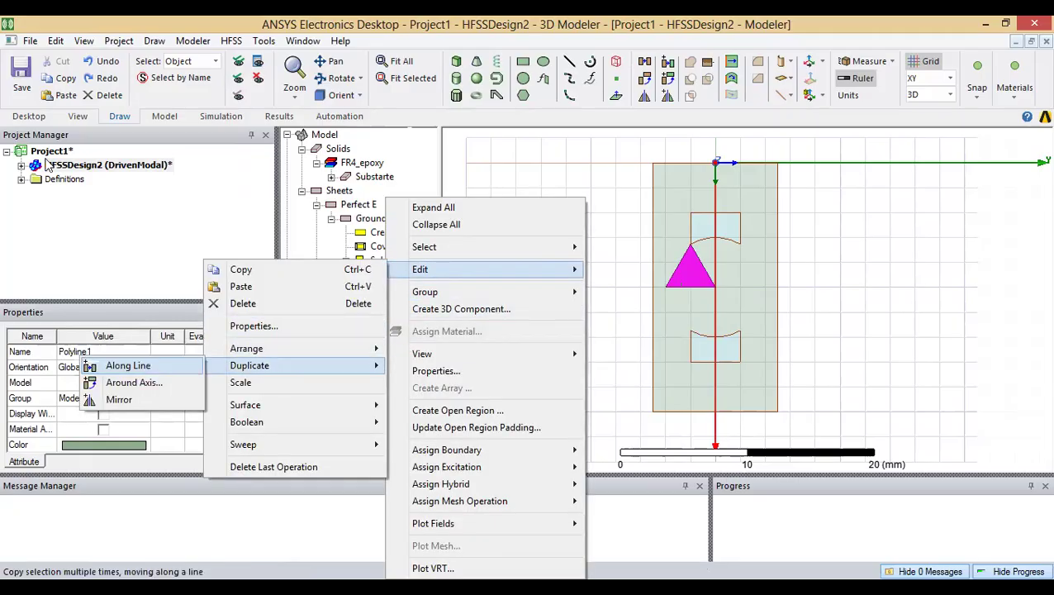
pyautogui.click(145, 367)
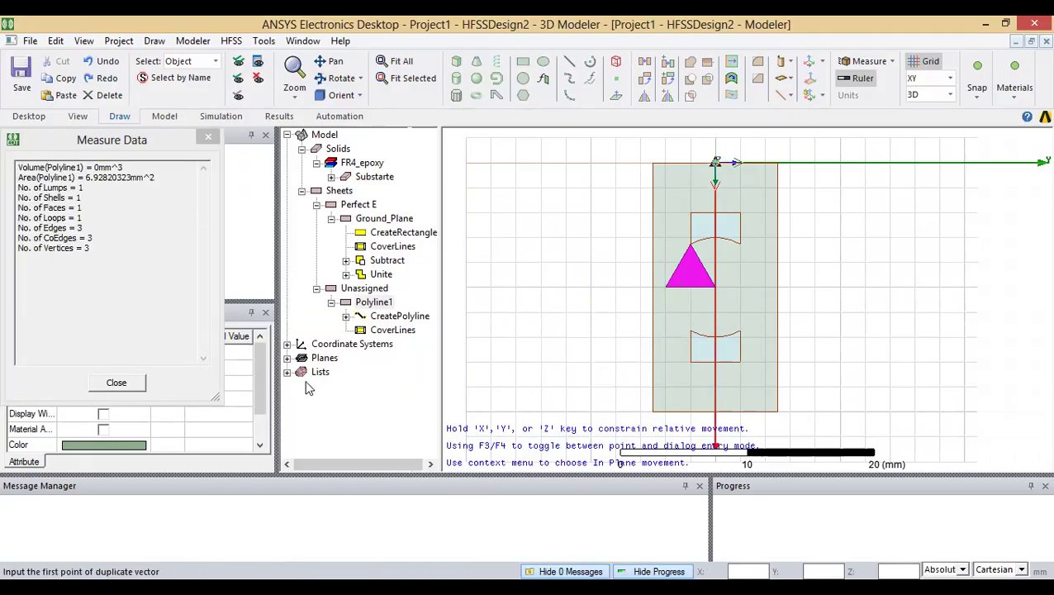
pyautogui.click(690, 289)
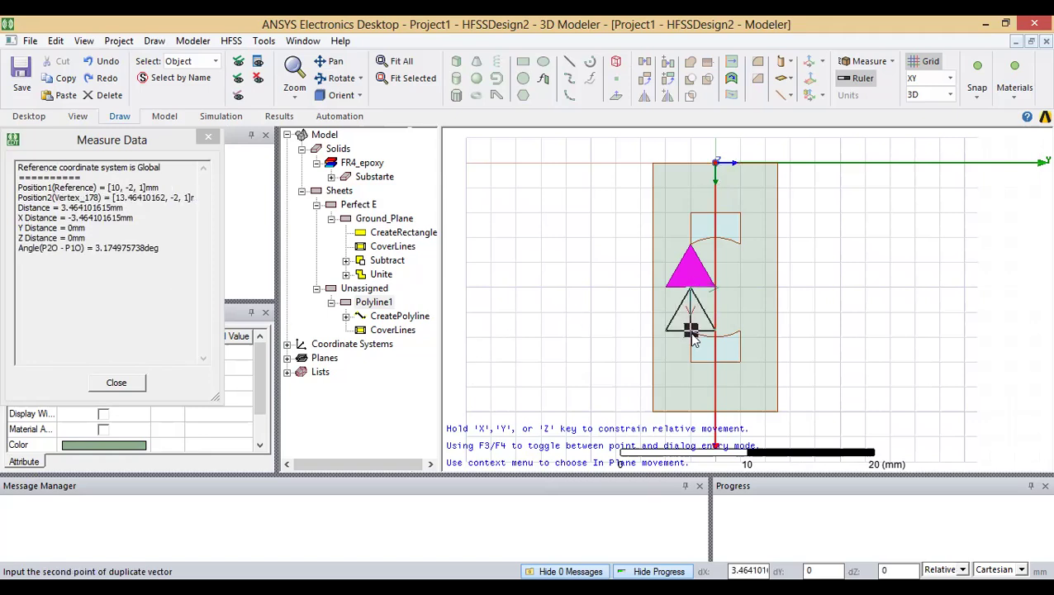
pyautogui.click(689, 332)
pyautogui.doubleClick(76, 89)
pyautogui.write('2')
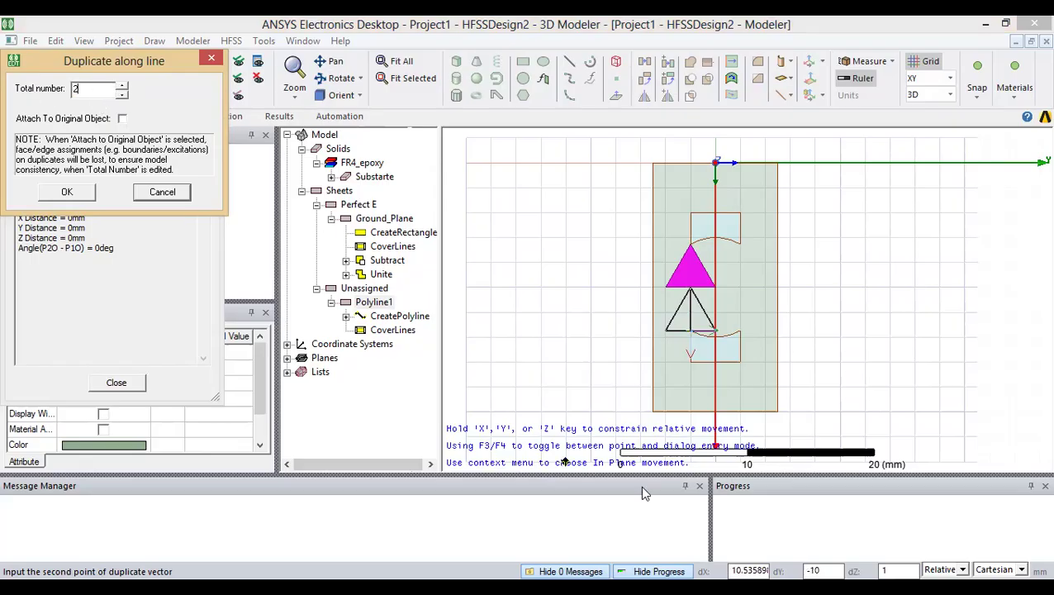
pyautogui.press('Tab')
pyautogui.press('Tab')
pyautogui.press('Tab')
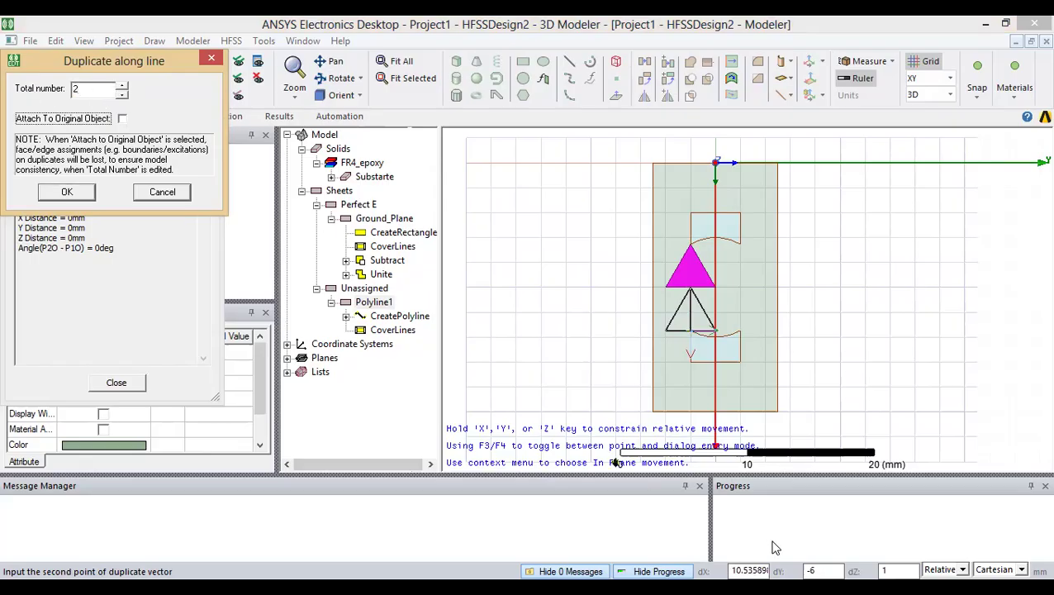
pyautogui.press('Tab')
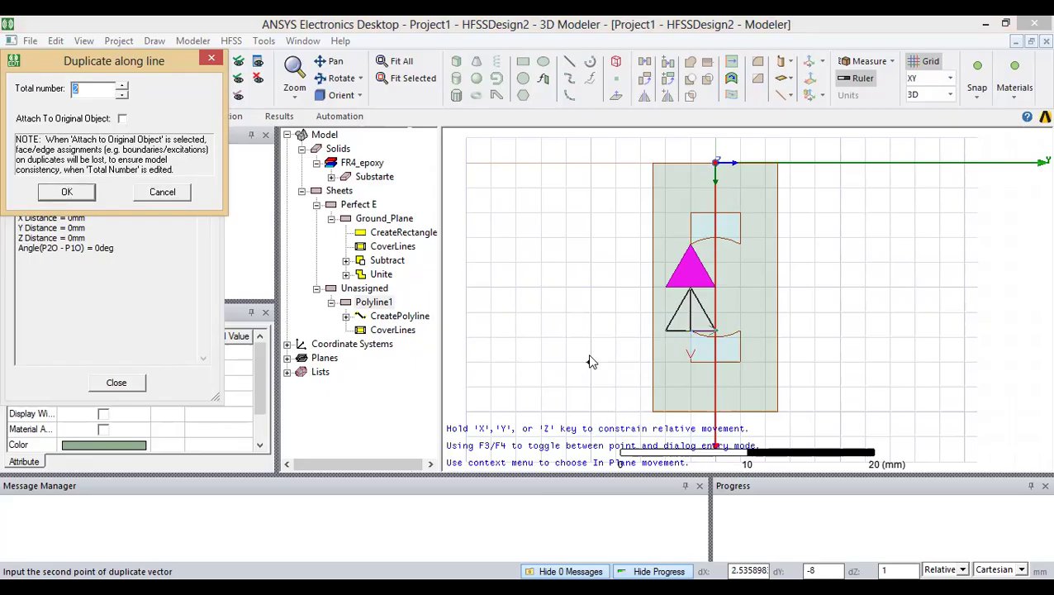
pyautogui.click(67, 191)
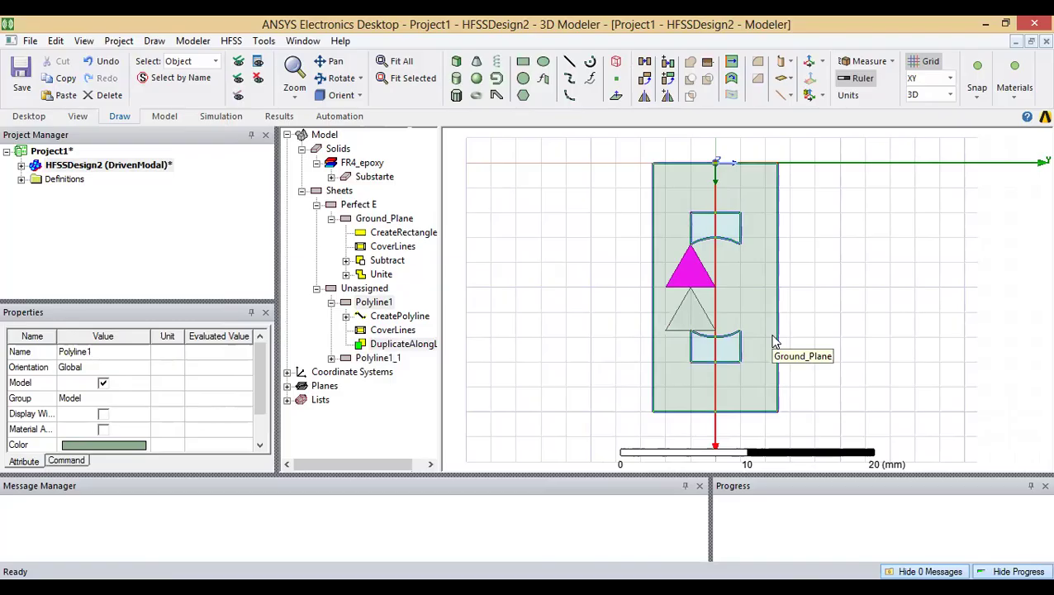
# Step: Subtract the original triangle Polyline1 from Ground_Plane without cloning the tool object
pyautogui.keyDown('alt'); pyautogui.moveTo(689, 370); pyautogui.dragTo(748, 287); pyautogui.keyUp('alt')
pyautogui.click(378, 358)
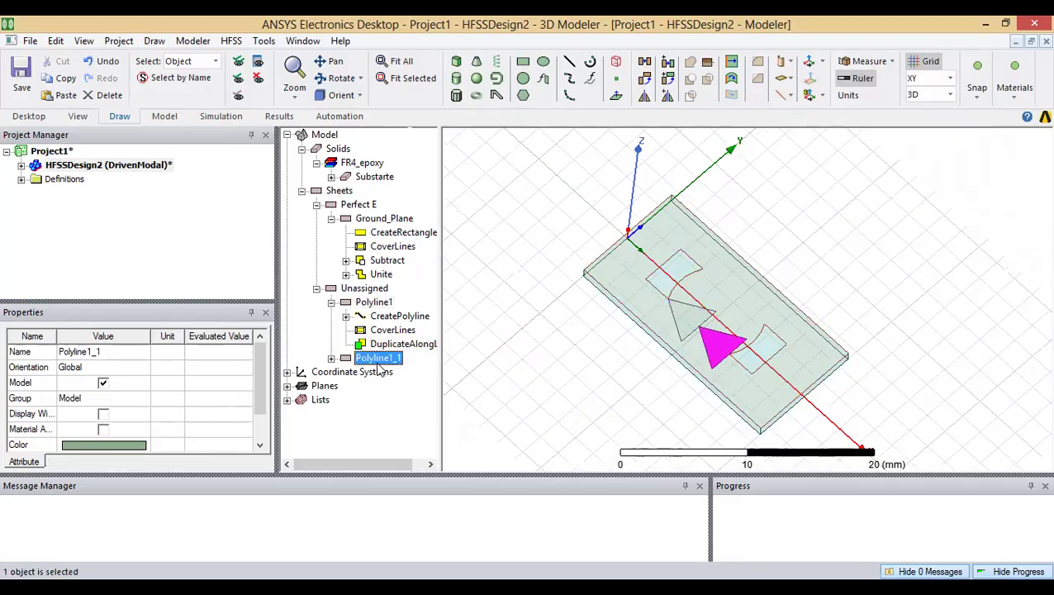
pyautogui.click(376, 302)
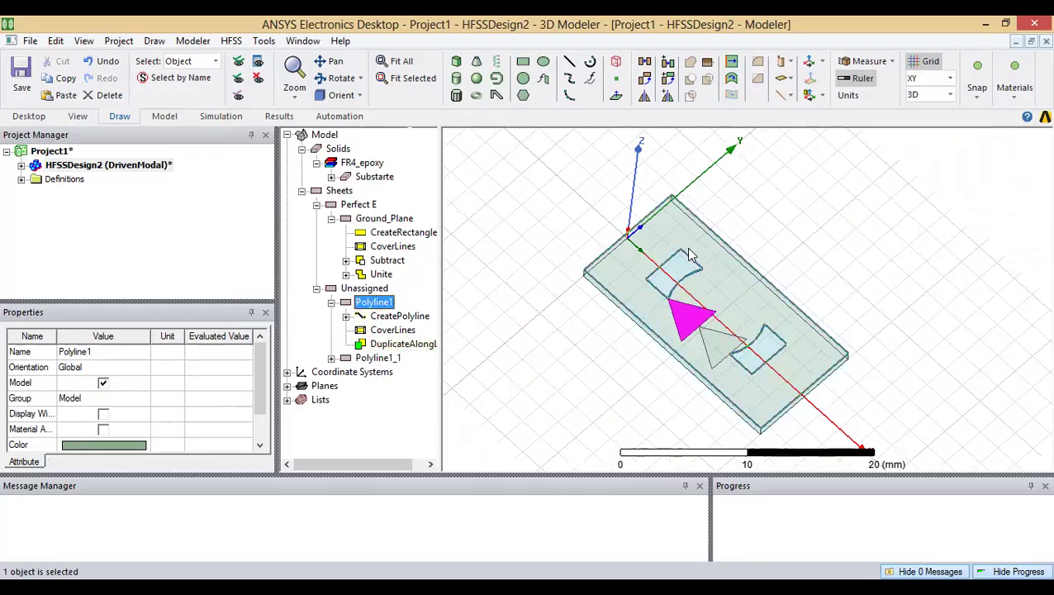
pyautogui.keyDown('alt'); pyautogui.moveTo(821, 247); pyautogui.dragTo(807, 248); pyautogui.keyUp('alt')
pyautogui.keyDown('alt'); pyautogui.doubleClick(713, 170); pyautogui.keyUp('alt')
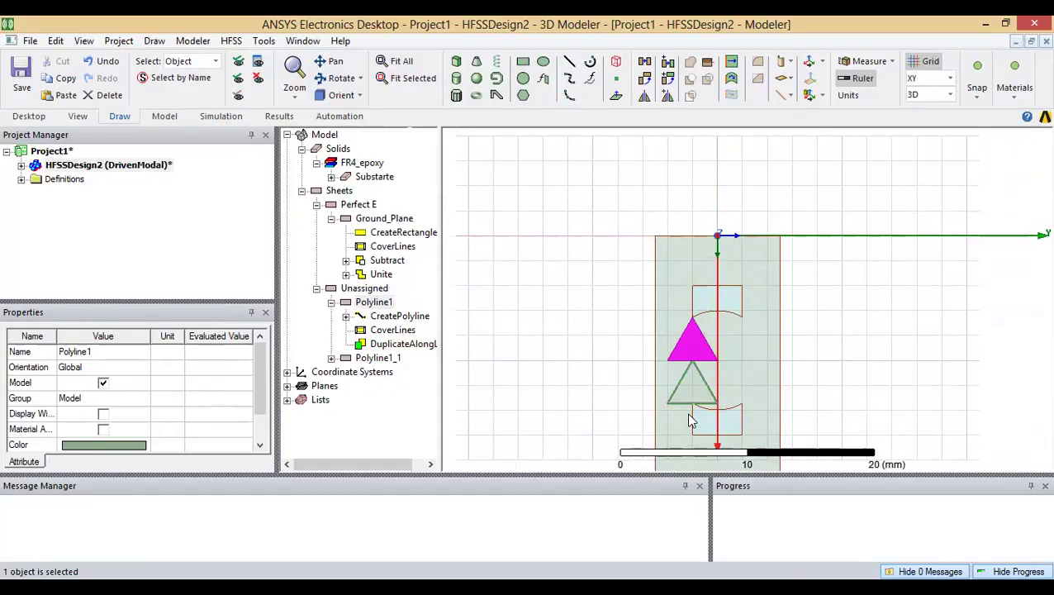
pyautogui.click(382, 219)
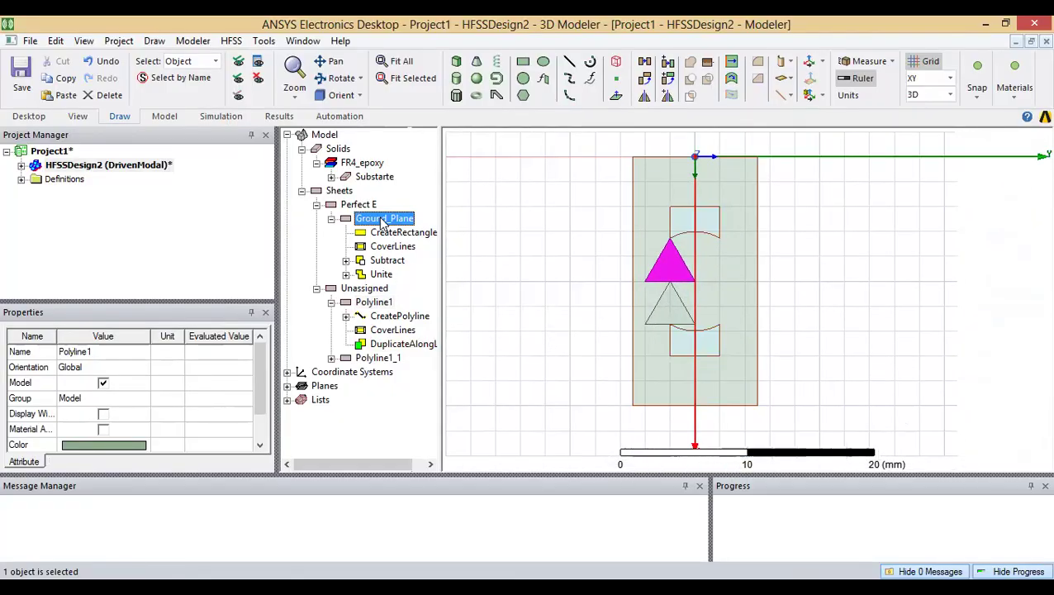
pyautogui.keyDown('ctrl'); pyautogui.click(373, 303); pyautogui.keyUp('ctrl')
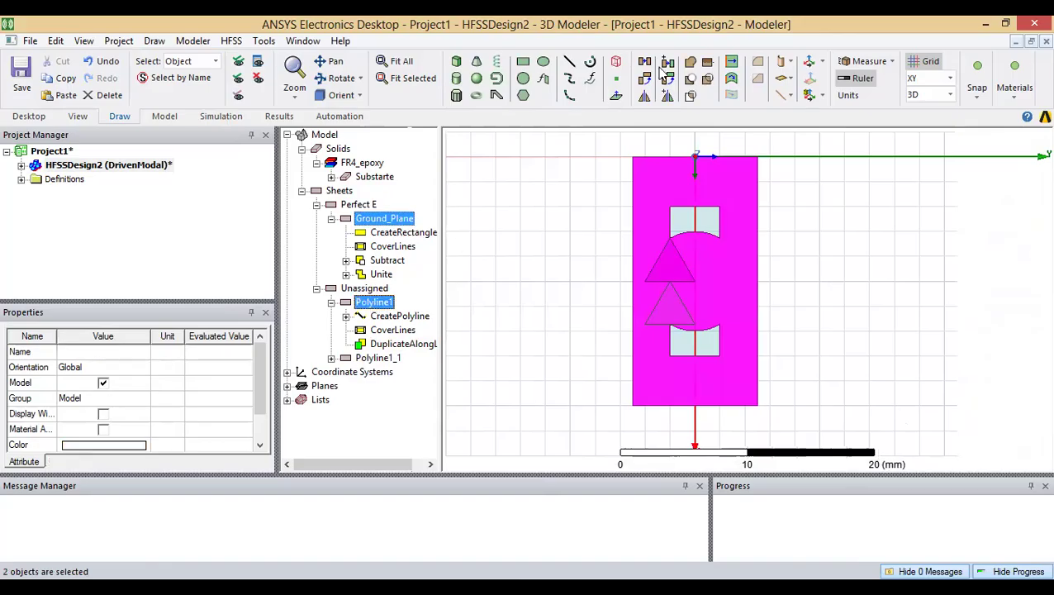
pyautogui.click(693, 80)
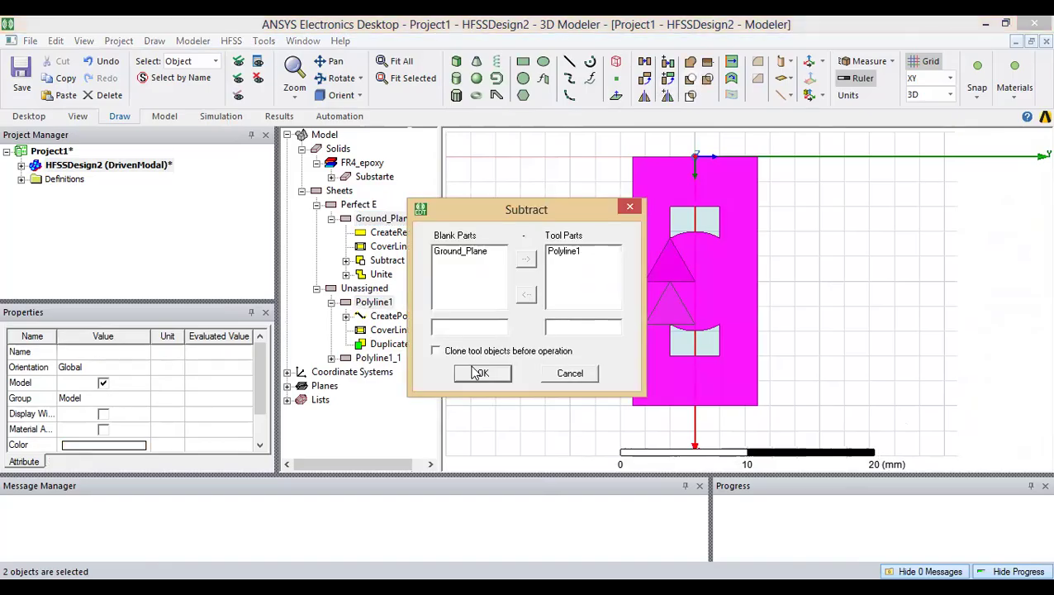
pyautogui.click(478, 371)
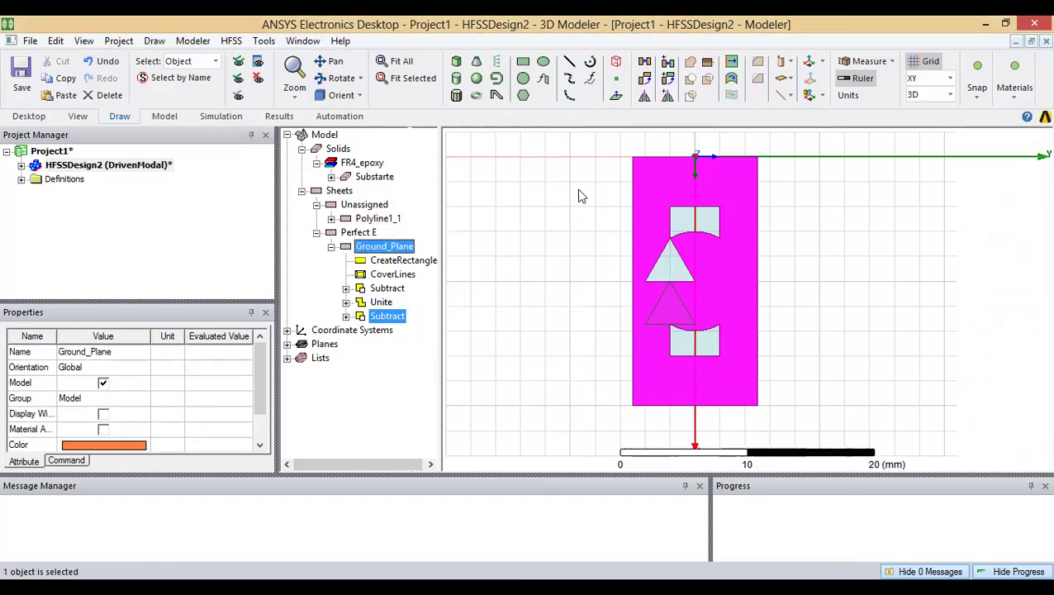
# Step: Subtract the duplicated triangle Polyline1_1 from Ground_Plane, keeping Ground_Plane as the blank part
pyautogui.click(331, 246)
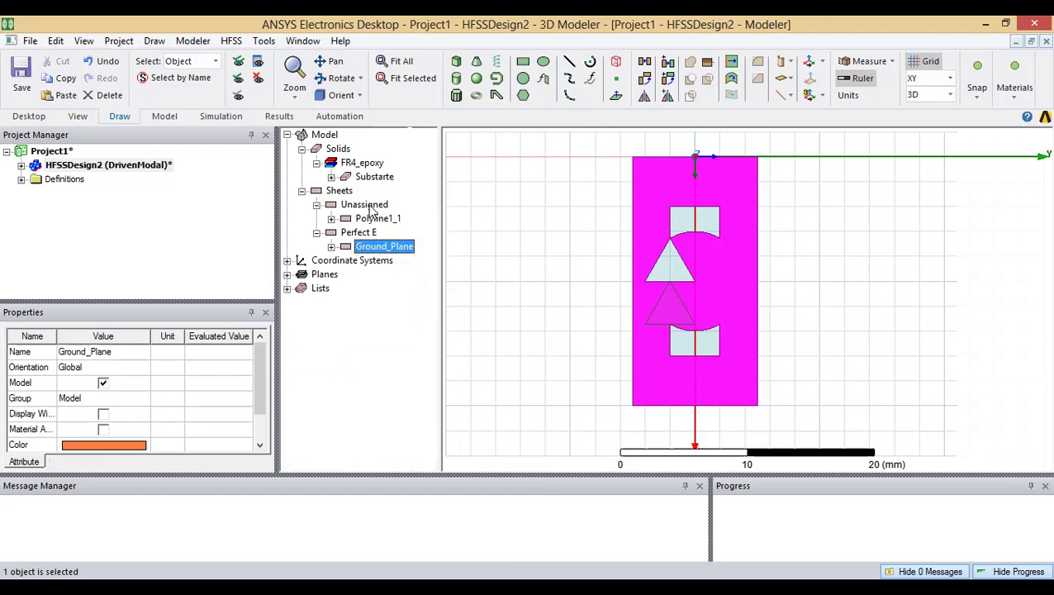
pyautogui.click(372, 207)
pyautogui.click(377, 220)
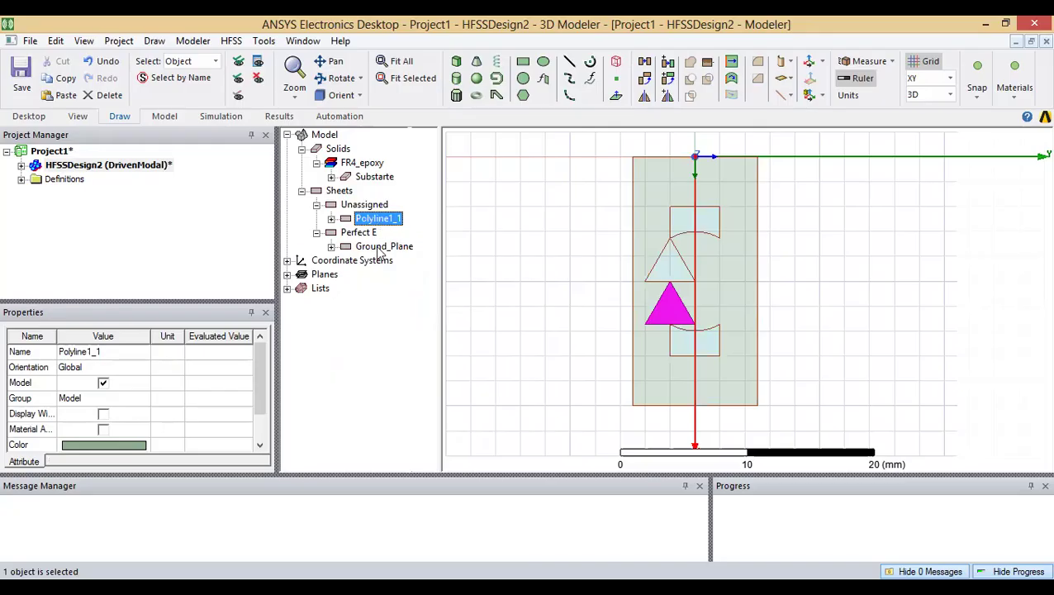
pyautogui.click(373, 247)
pyautogui.keyDown('ctrl'); pyautogui.click(370, 219); pyautogui.keyUp('ctrl')
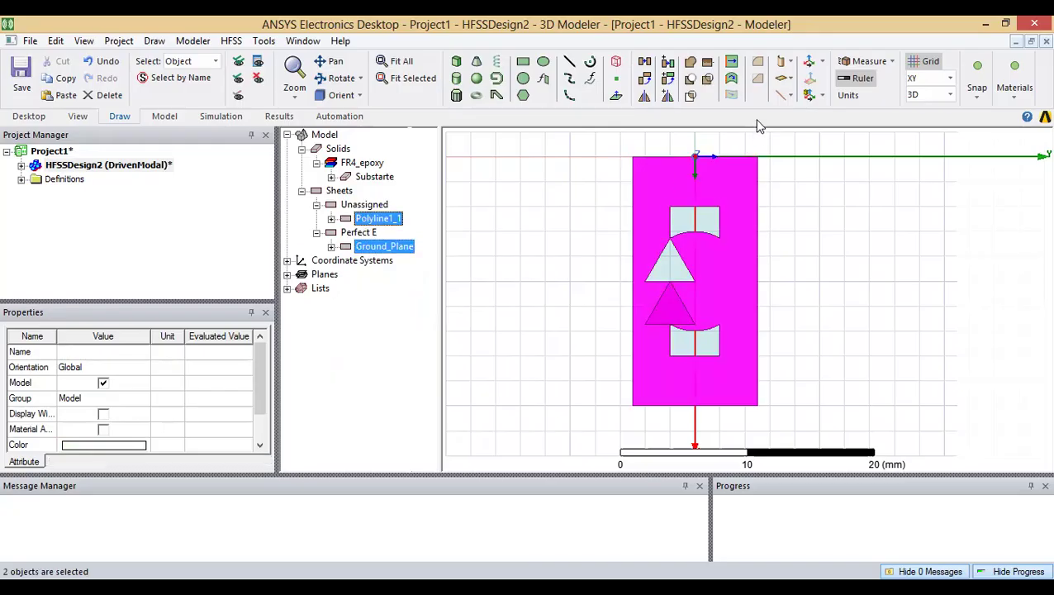
pyautogui.click(693, 86)
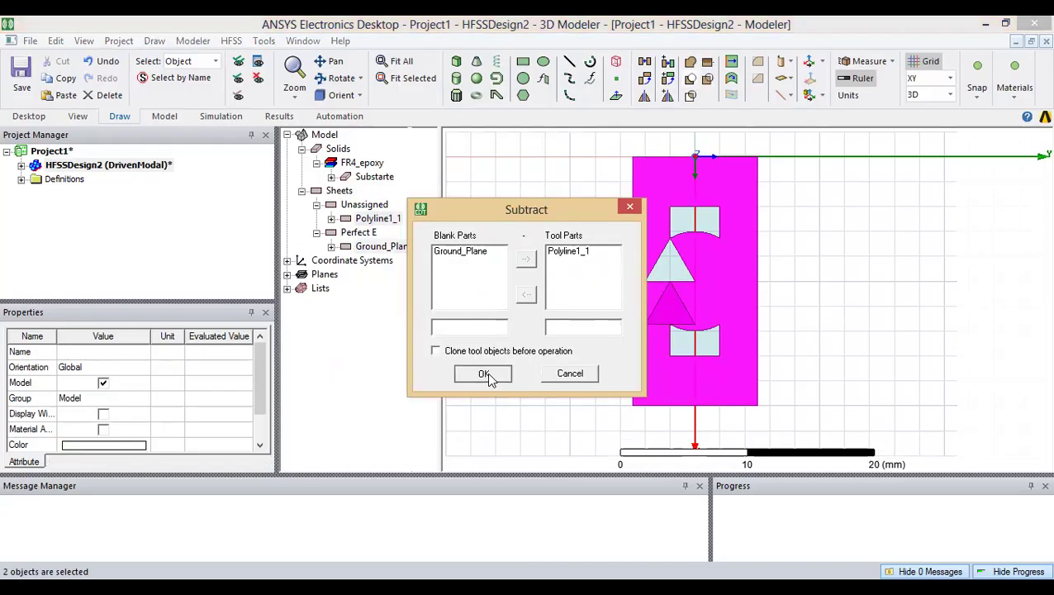
pyautogui.click(482, 372)
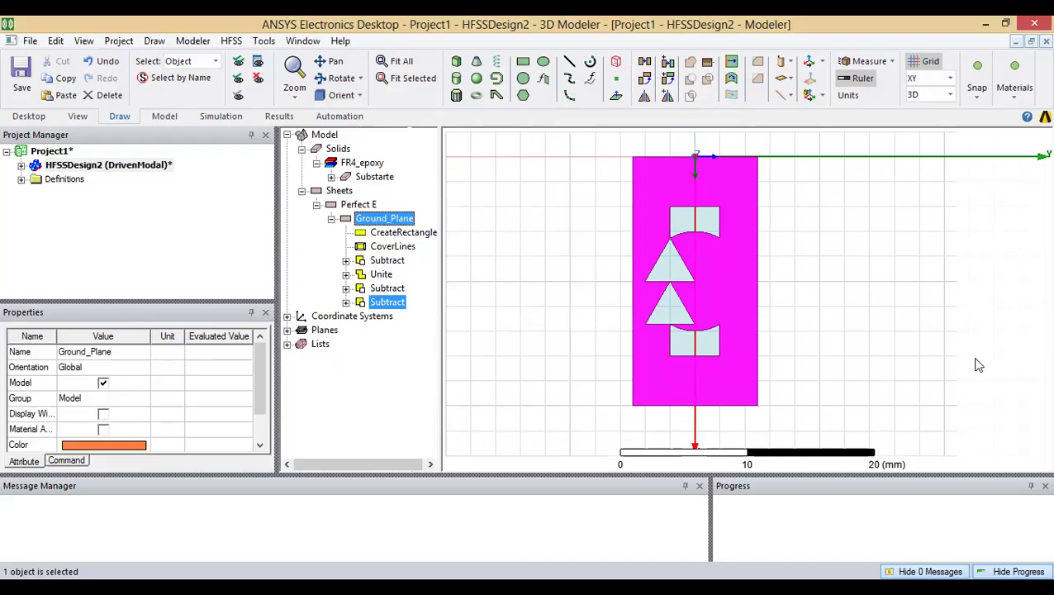